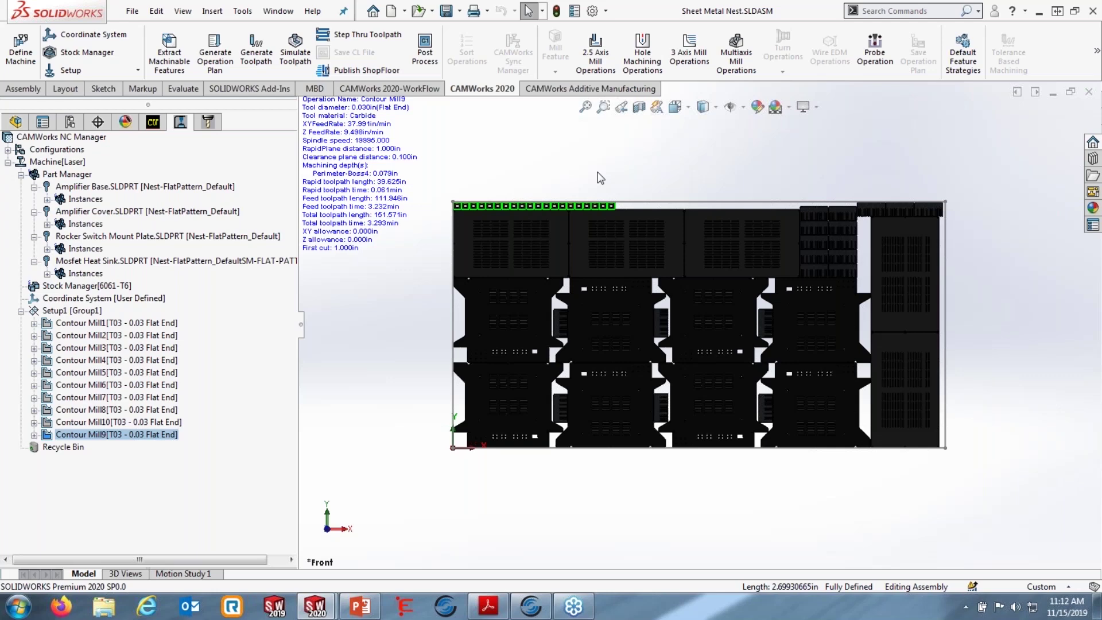
Enable tab cutting in the contour parameters of Contour Mill9 and open its tab settings
scroll(627, 251, "down", 5)
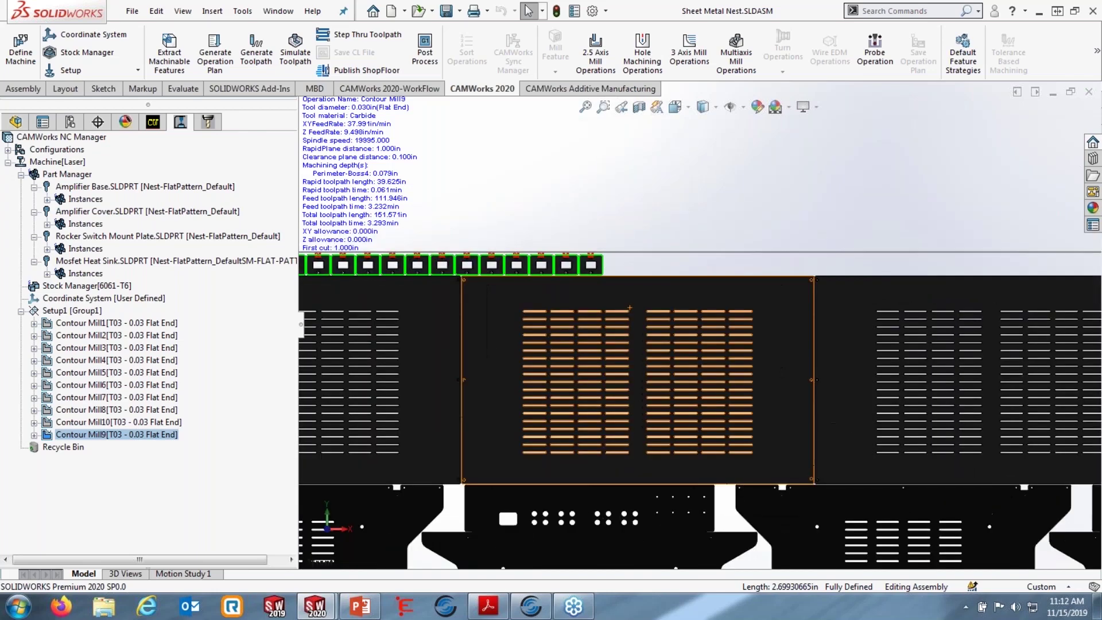
scroll(611, 243, "down", 5)
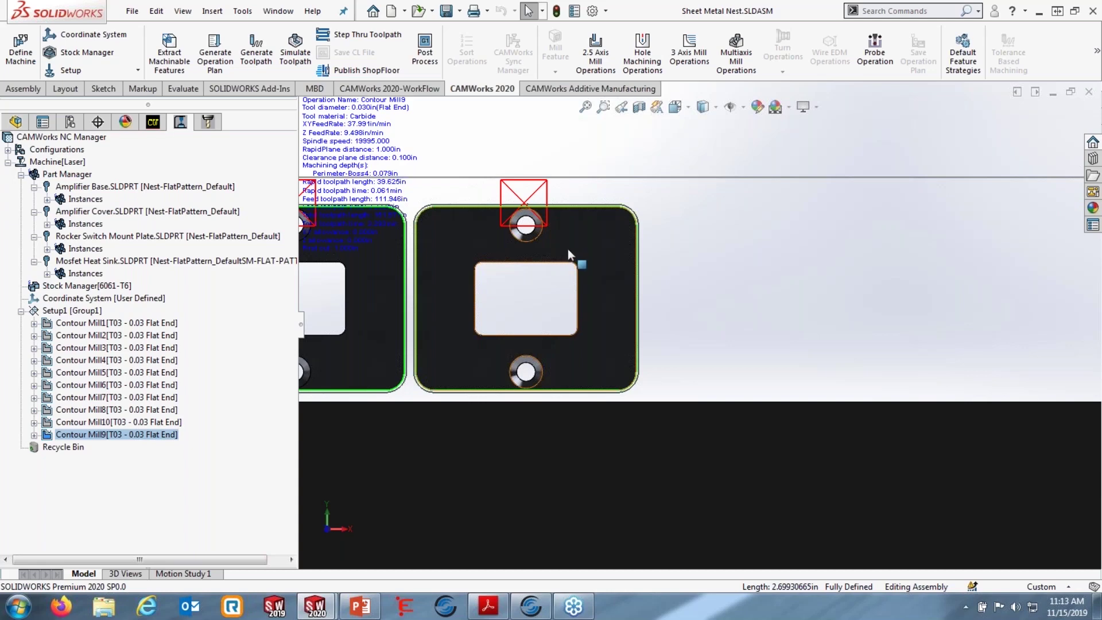
double_click(99, 435)
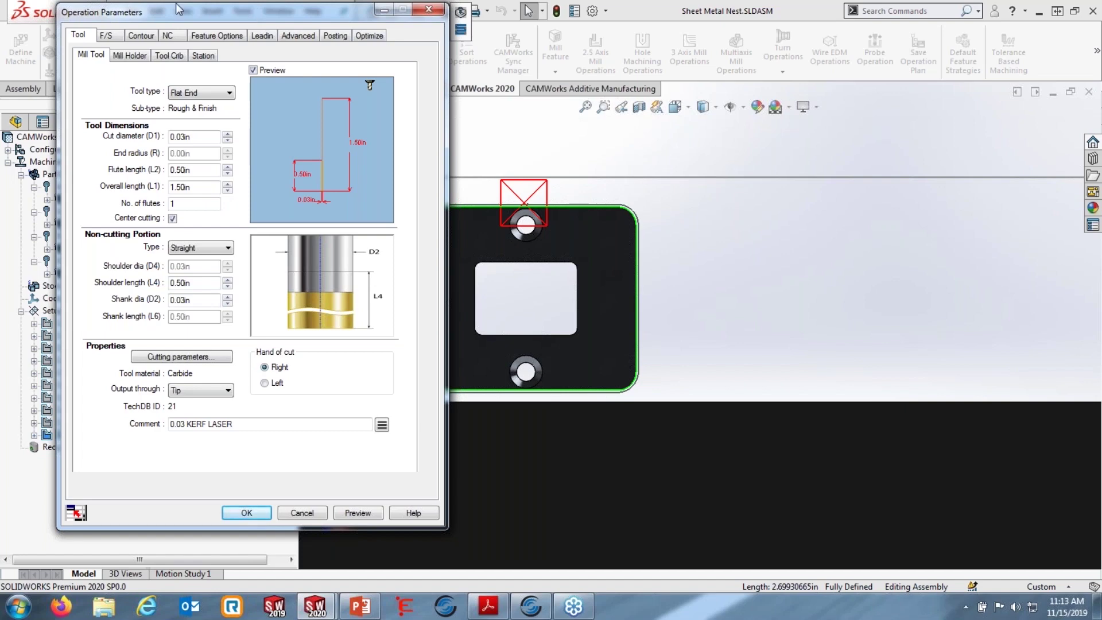
left_click(140, 36)
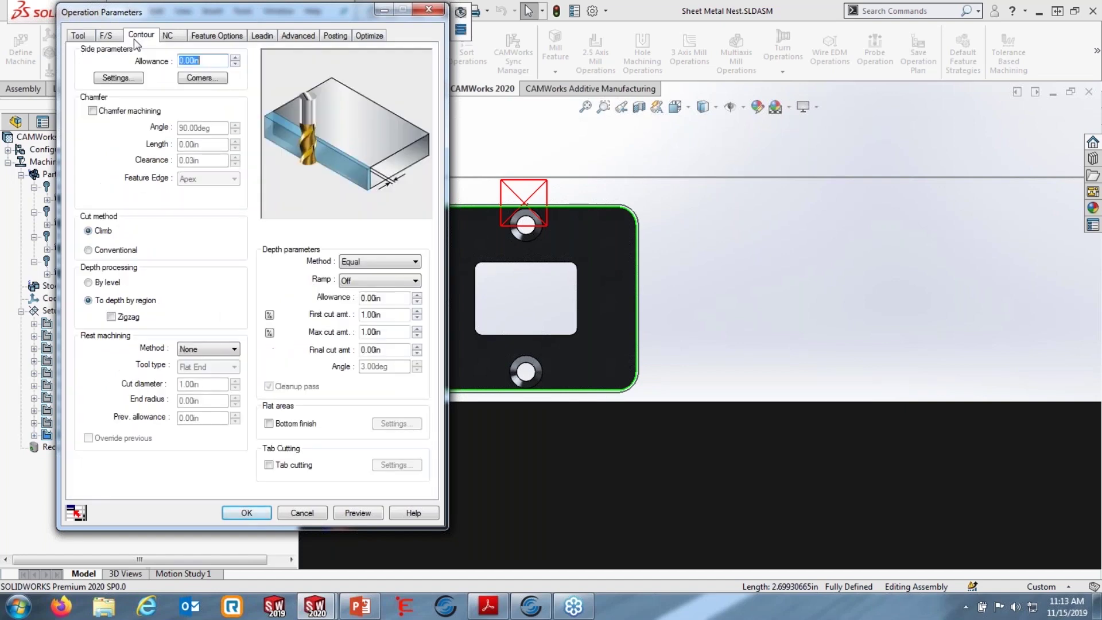
left_click(84, 34)
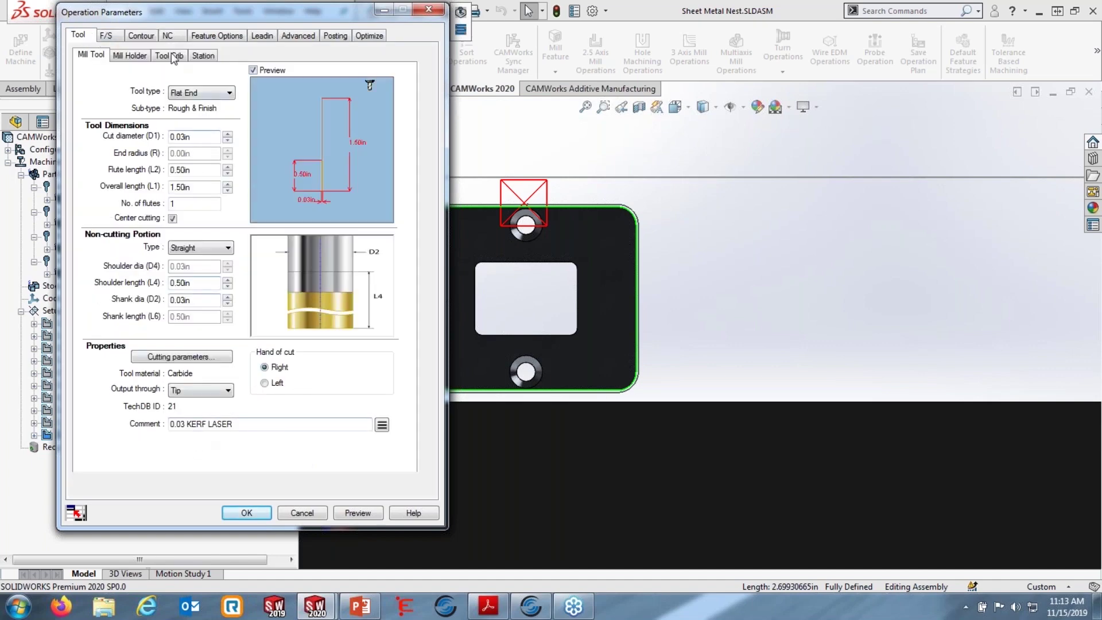
left_click(143, 37)
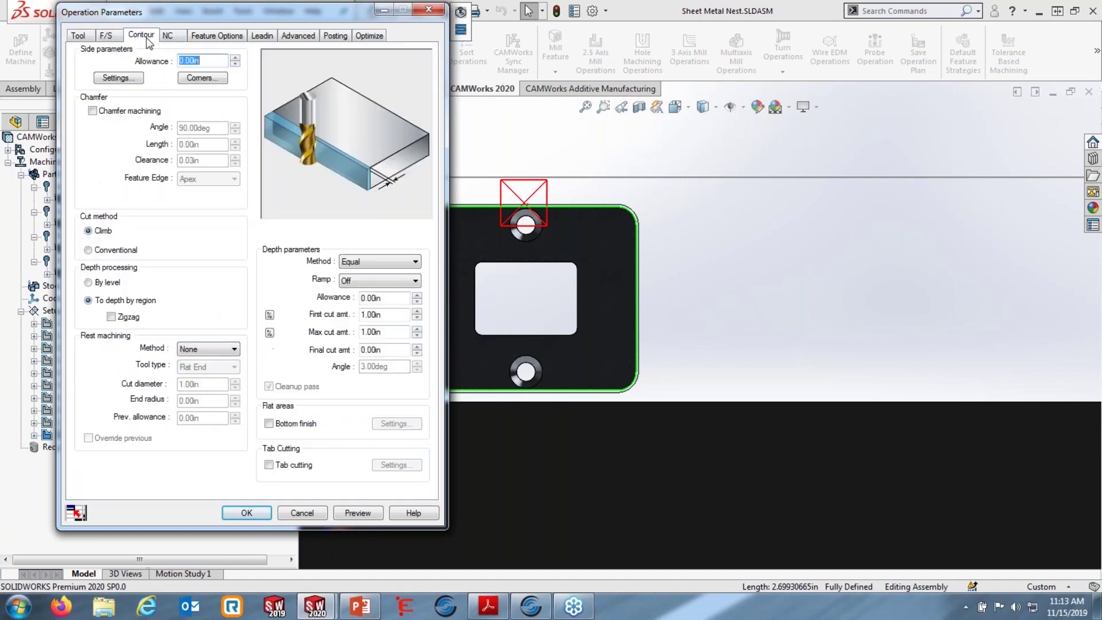
left_click(273, 465)
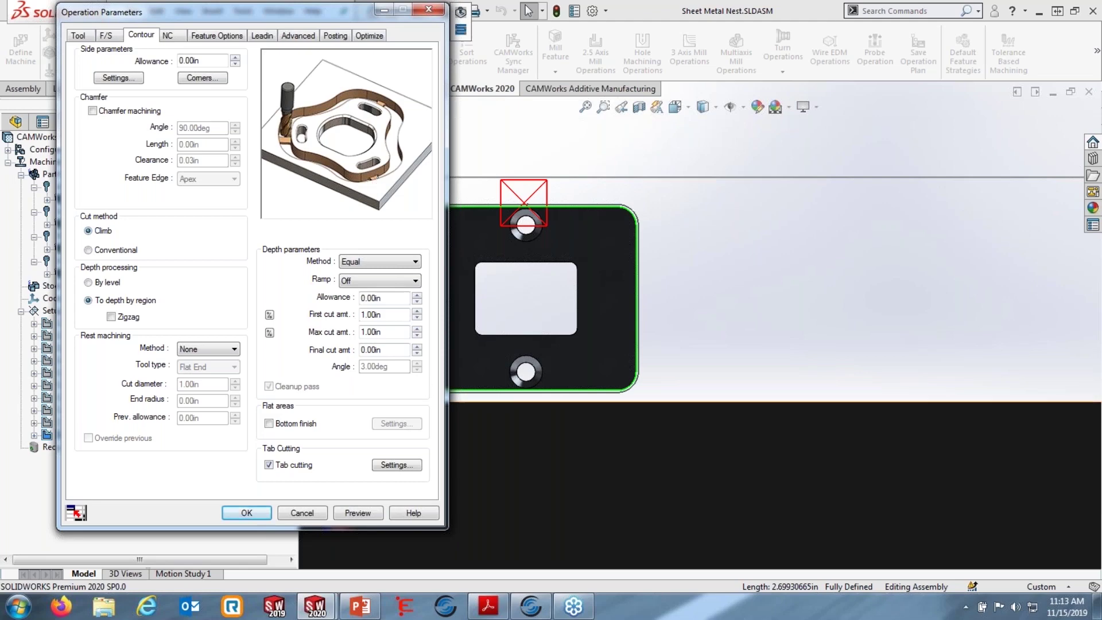
left_click(396, 464)
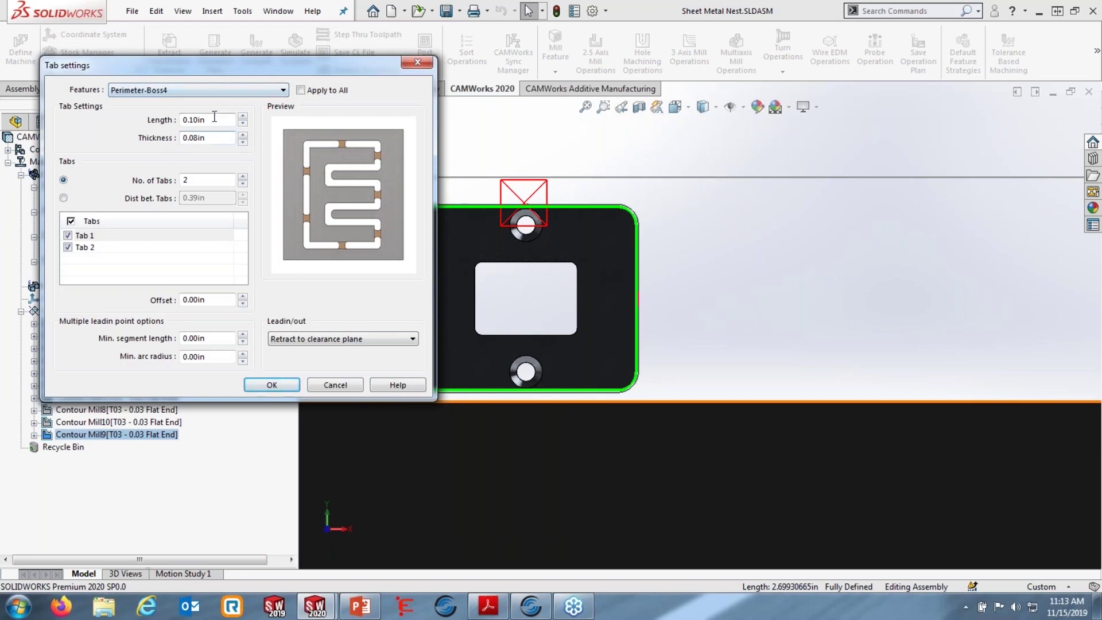
Try a tab length of 0.50 in on the plate perimeter and restore it to 0.10 in
middle_click_drag(724, 299, 660, 263)
scroll(698, 311, "down", 4)
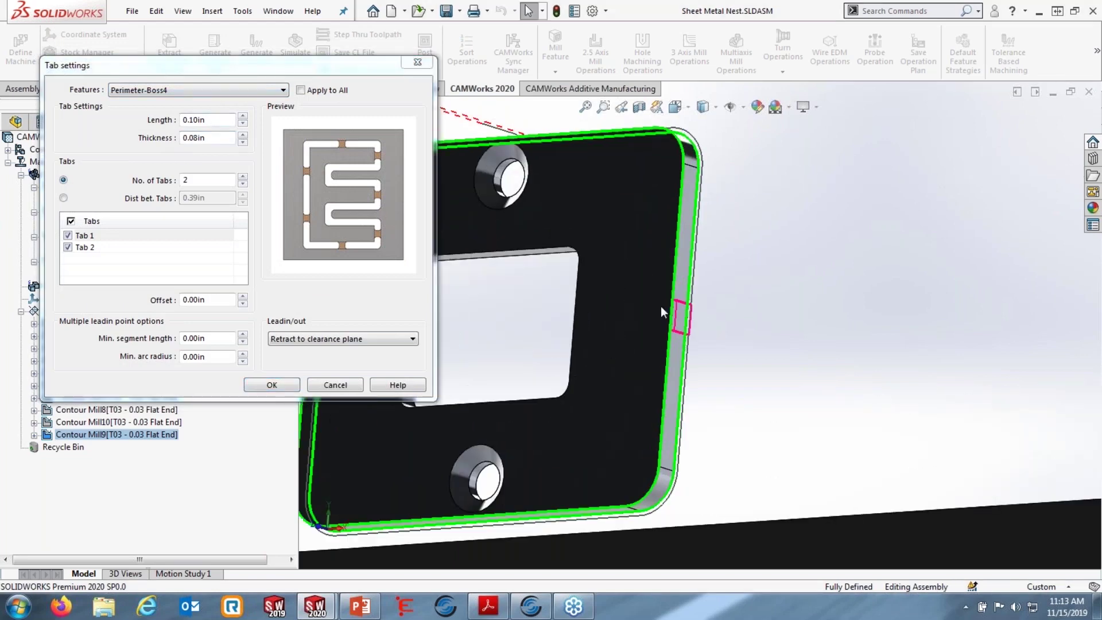
scroll(661, 311, "down", 3)
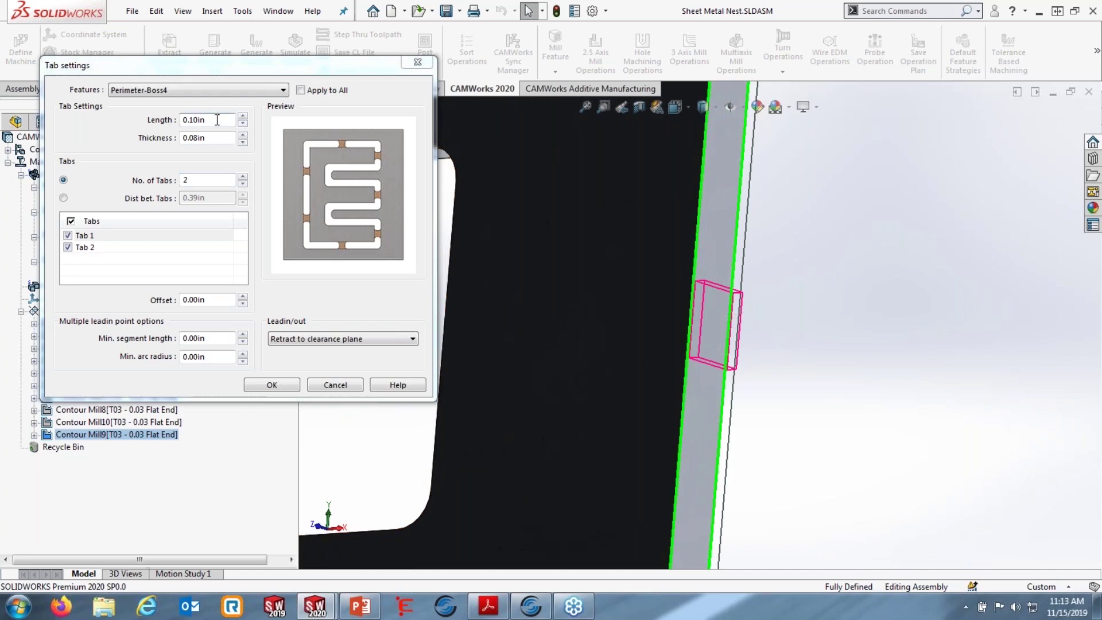
left_click(243, 116)
left_click(243, 116)
left_click(243, 117)
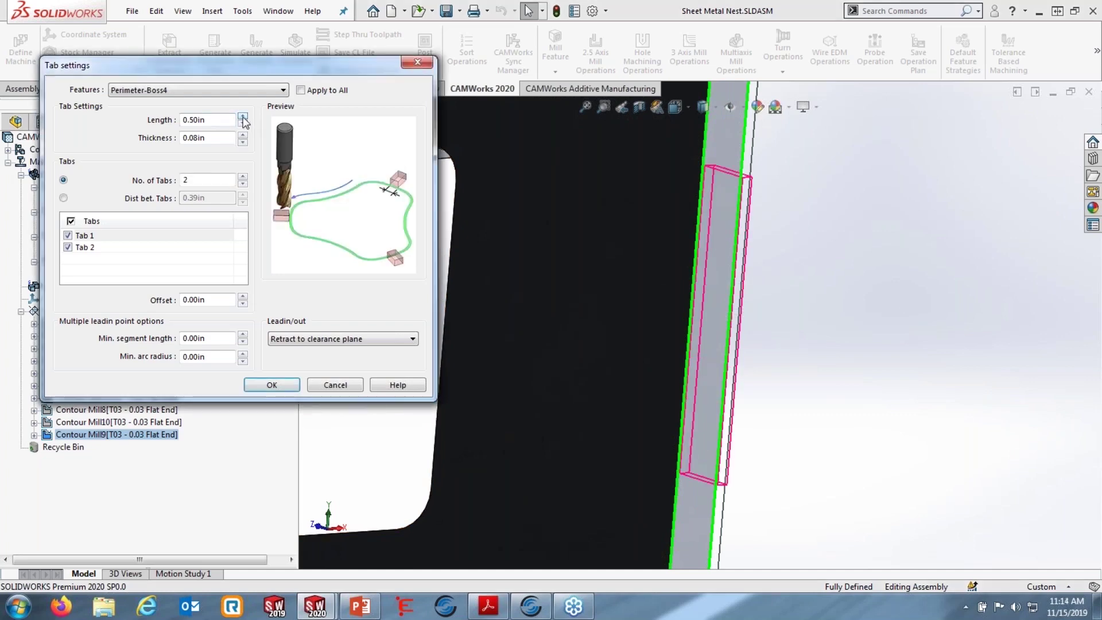
left_click(243, 136)
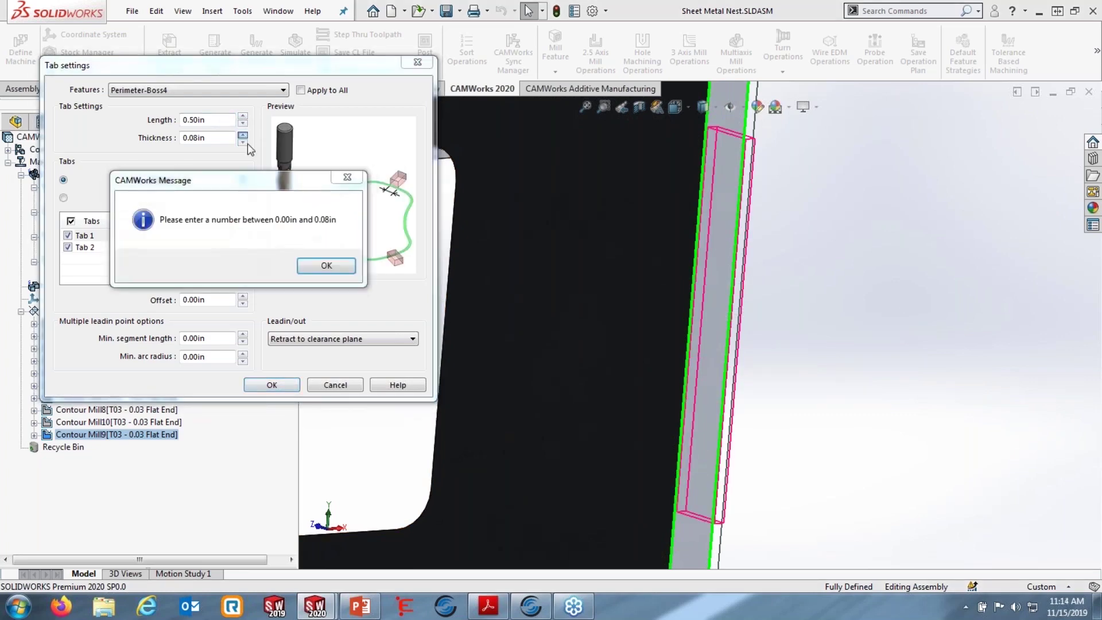
key("Return")
left_click(242, 123)
left_click(242, 122)
left_click(243, 123)
left_click(242, 122)
left_click(242, 115)
Set the tab thickness for the plate perimeter to .001 in
double_click(205, 137)
left_click(243, 142)
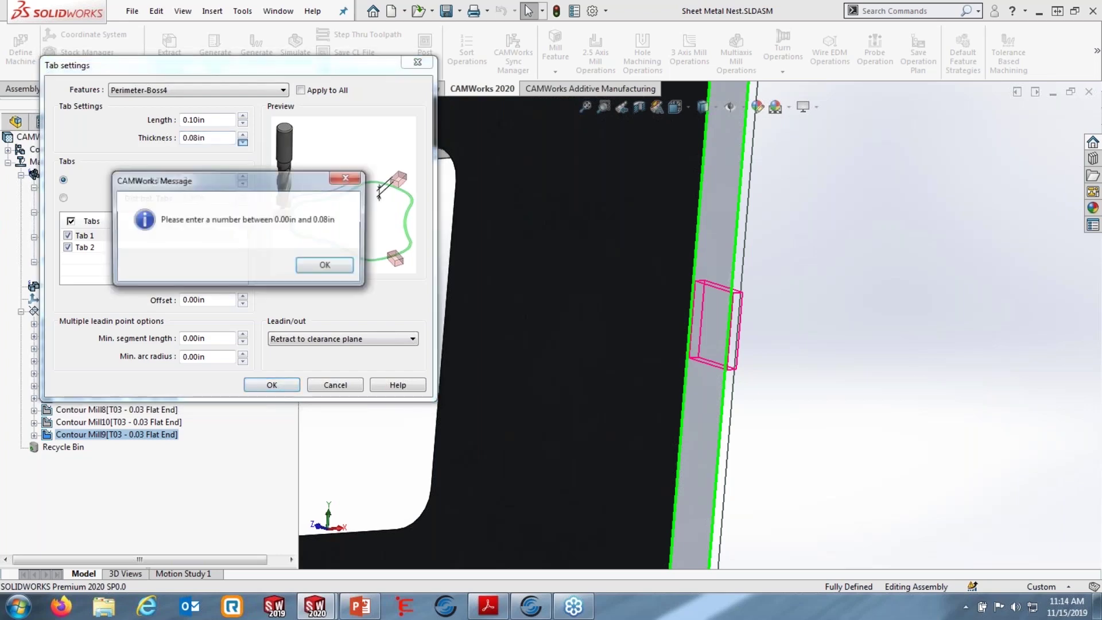
left_click(336, 262)
left_click(211, 138)
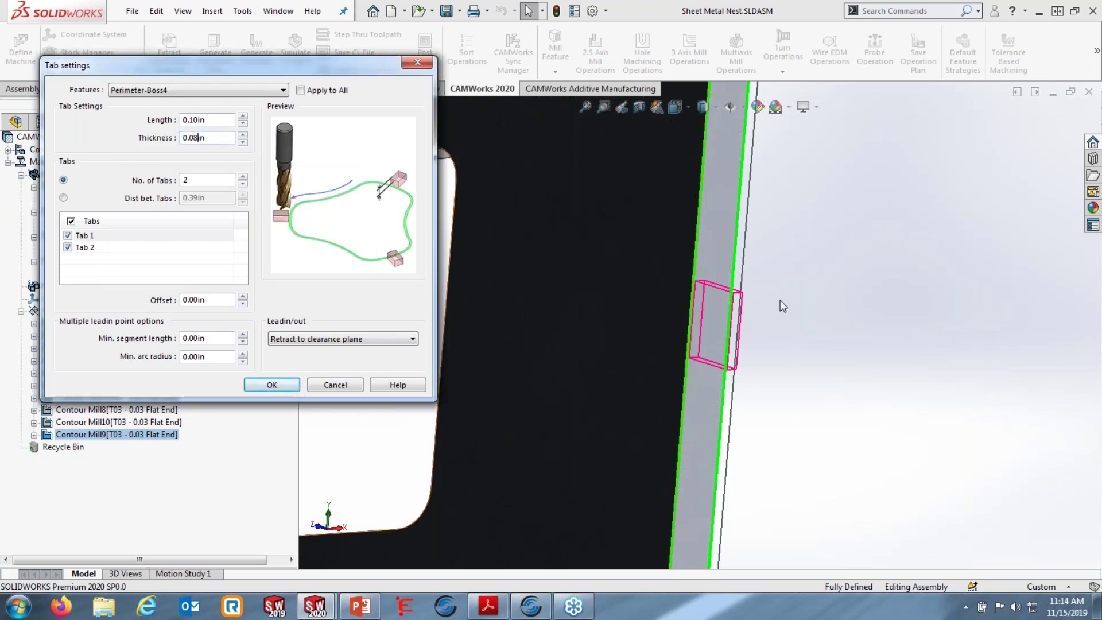
double_click(211, 139)
type(".001")
left_click(210, 120)
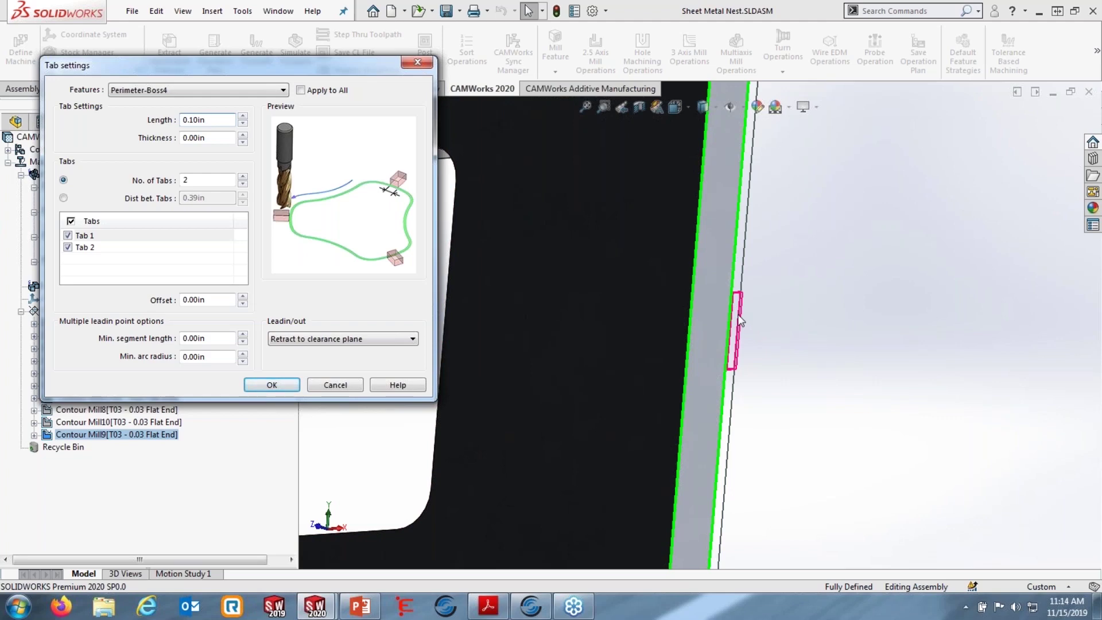
Try to set the tab thickness to .08 in, dismissing the range messages
key("Tab")
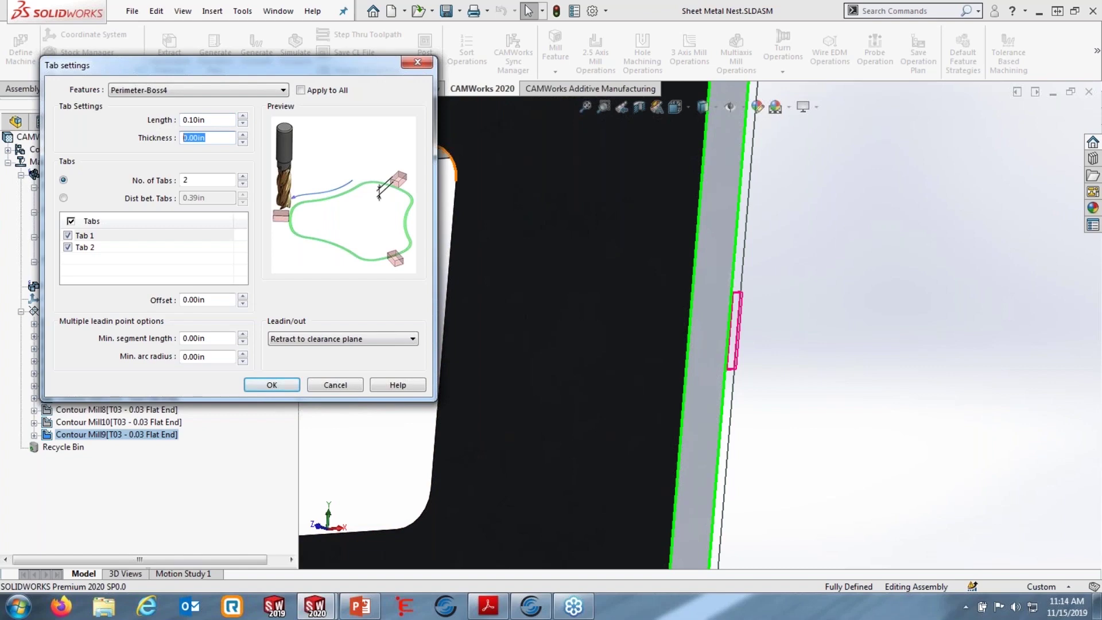
type(".08")
key("Tab")
left_click(625, 336)
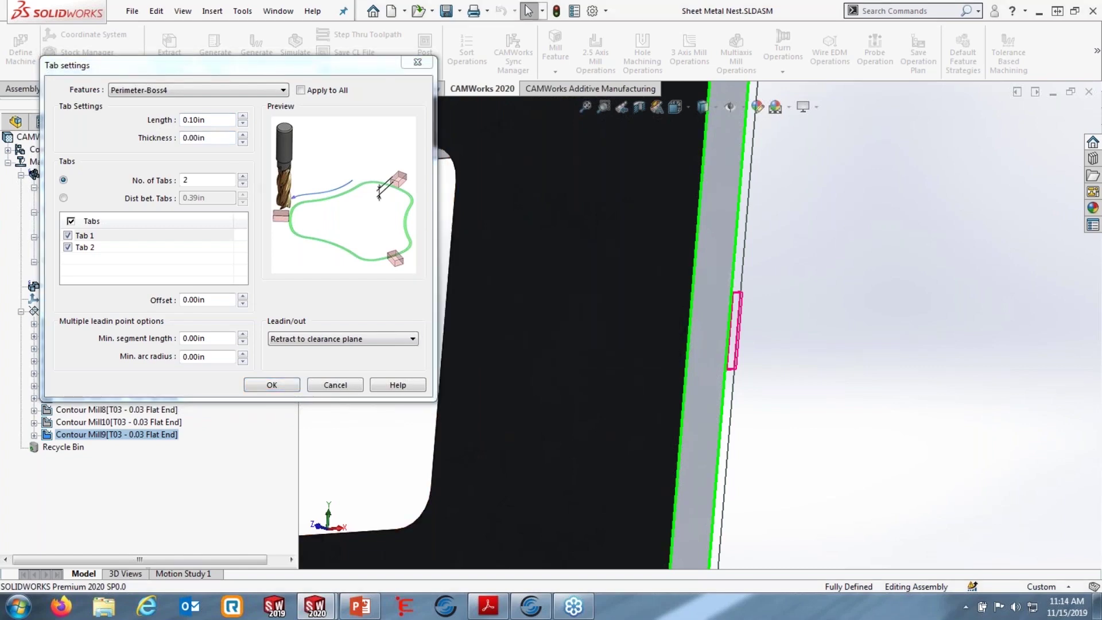
left_click(242, 135)
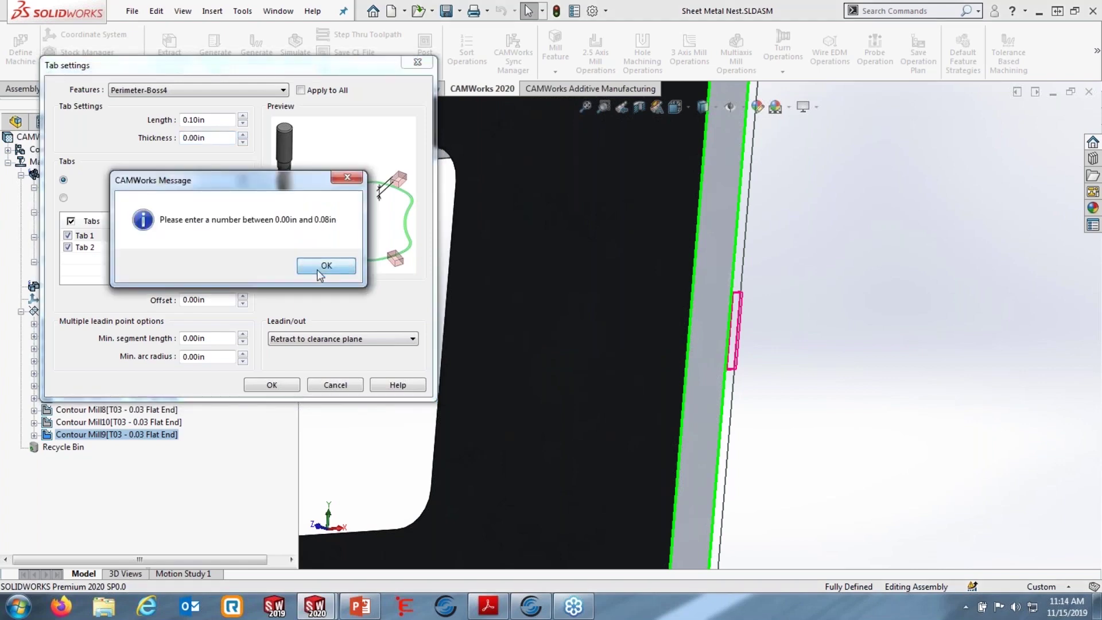
left_click(317, 270)
type(".08")
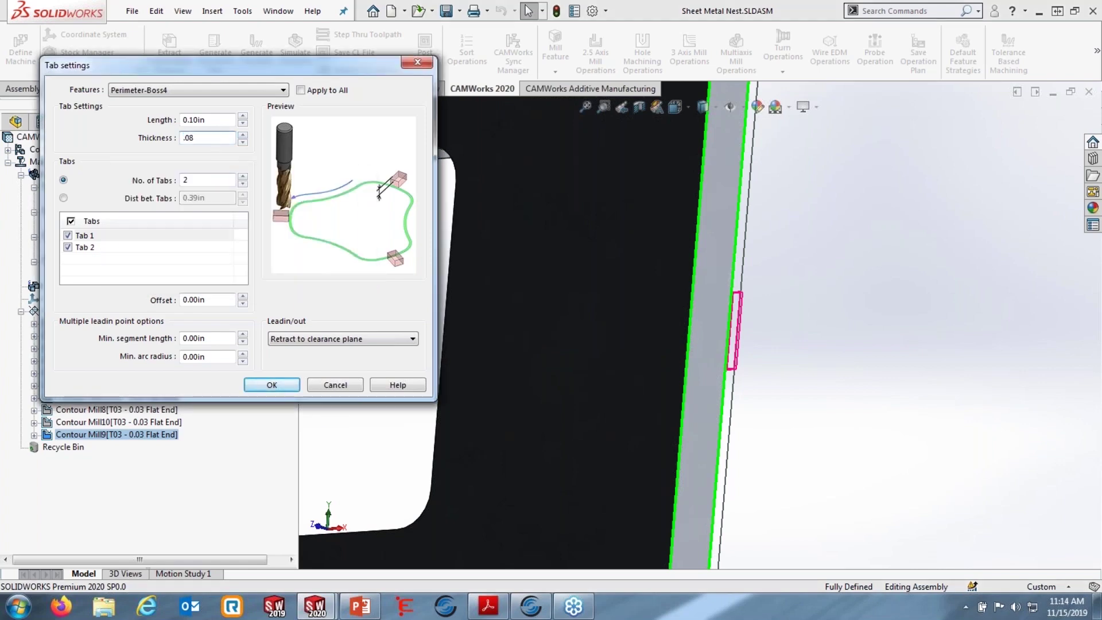
left_click(205, 179)
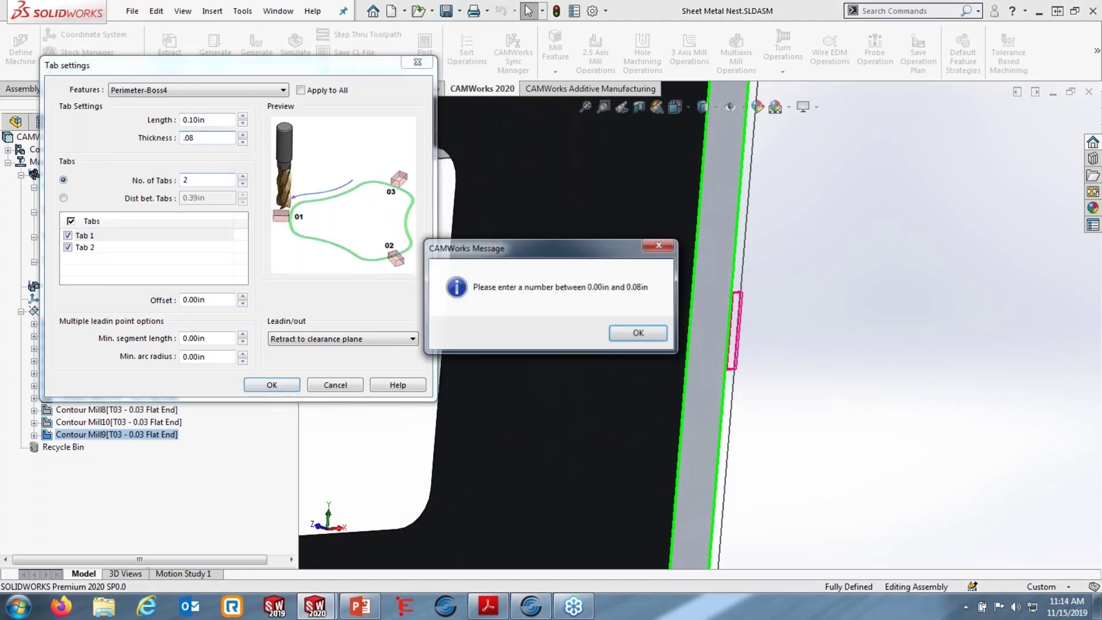
left_click(643, 338)
left_click(197, 179)
Increase the number of tabs to 3 and check their positions around the rocker switch plate
scroll(694, 291, "up", 5)
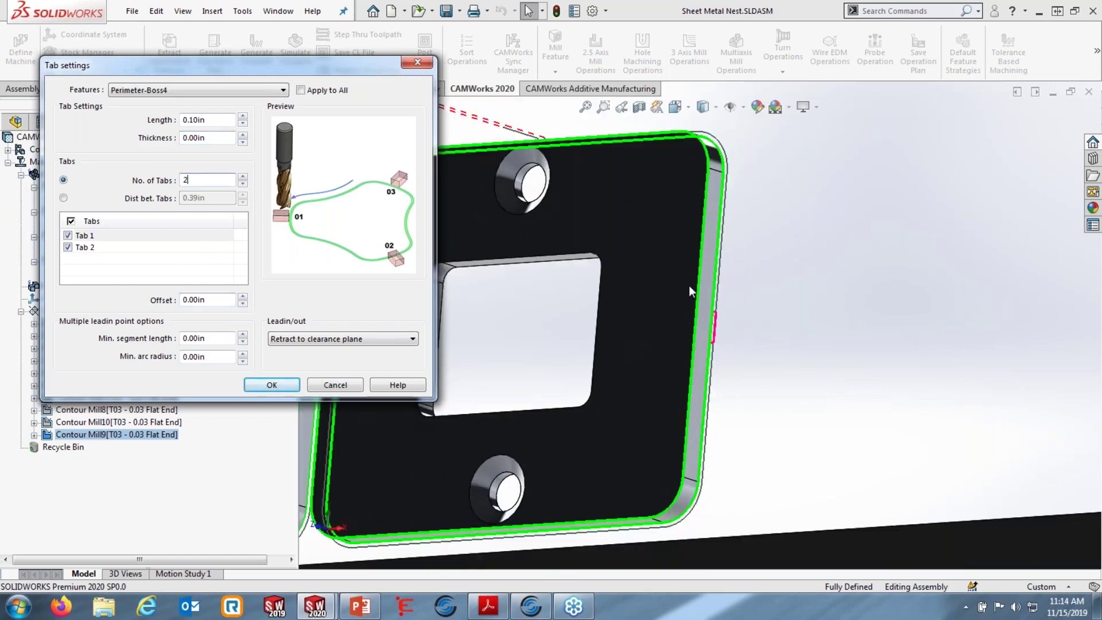
scroll(689, 285, "up", 2)
middle_click_drag(564, 306, 609, 298)
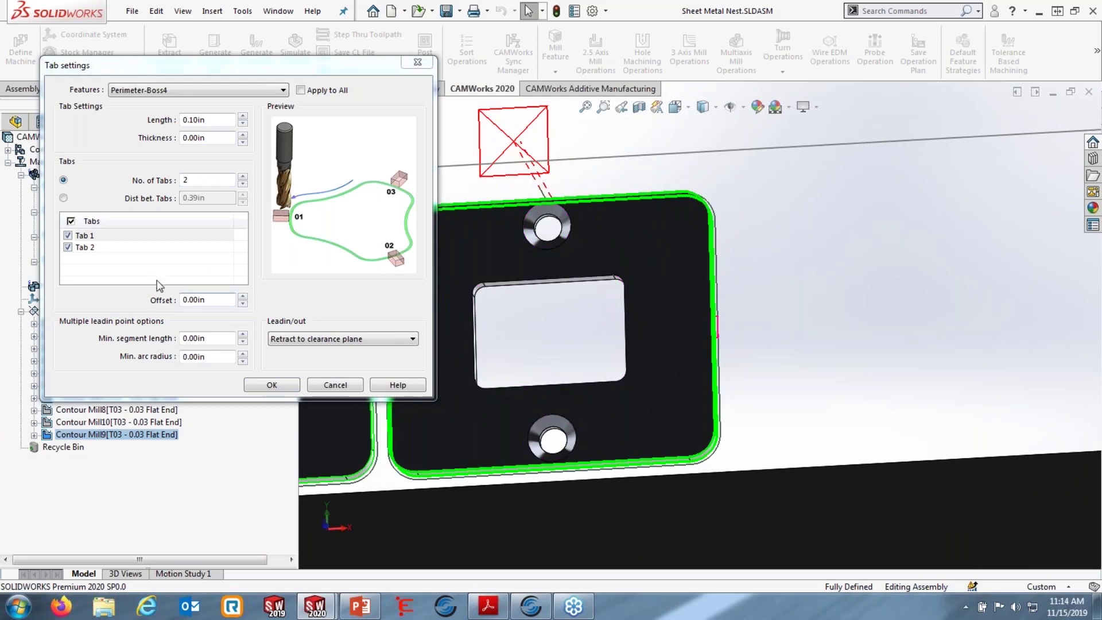
left_click(243, 177)
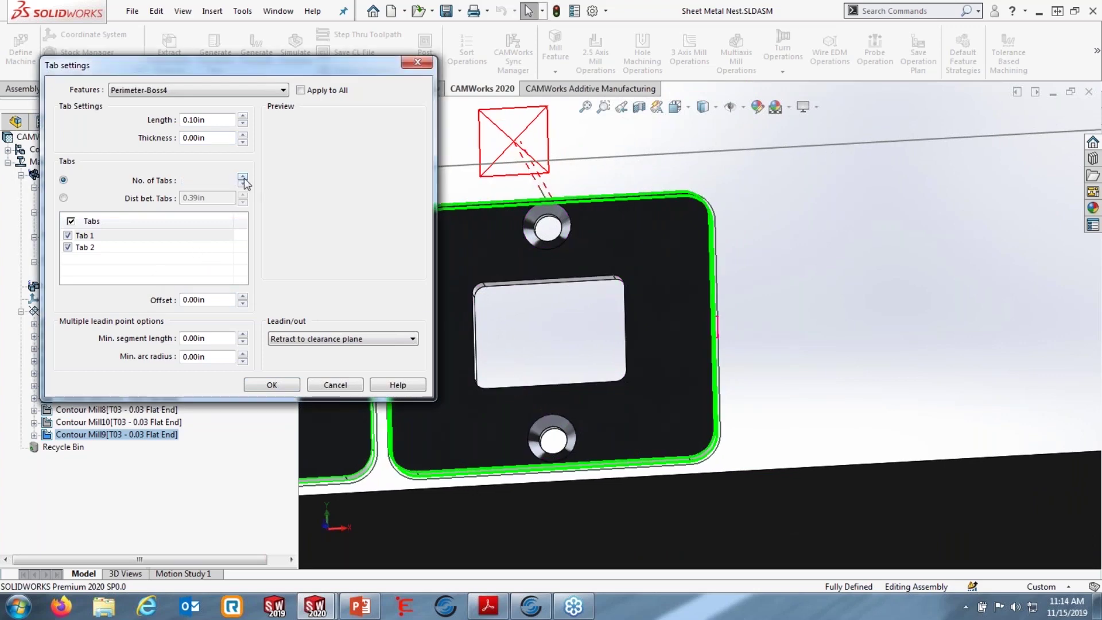
middle_click_drag(567, 439, 588, 405)
scroll(587, 405, "down", 1)
middle_click_drag(691, 253, 636, 257)
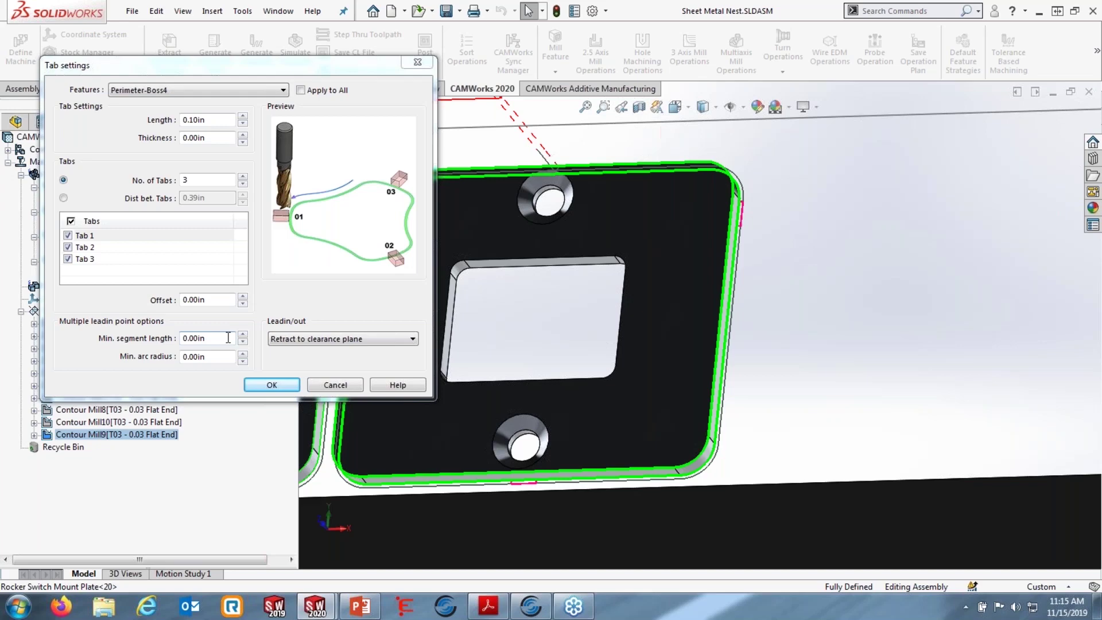
Reduce the number of tabs to 2 and check the tabs on opposite sides of the plate
left_click(722, 278)
left_click(242, 184)
middle_click_drag(522, 175, 606, 301)
scroll(607, 301, "up", 3)
scroll(532, 336, "down", 3)
scroll(532, 336, "down", 2)
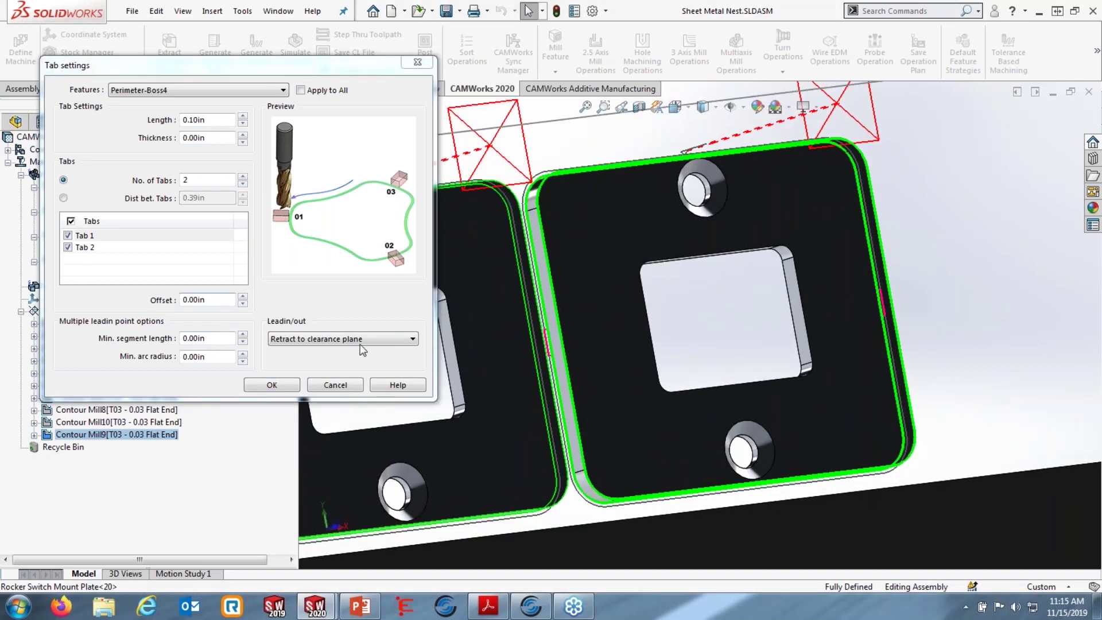
Choose Retract to clearance plane as the tab lead-in/out and accept the tab settings
left_click(361, 342)
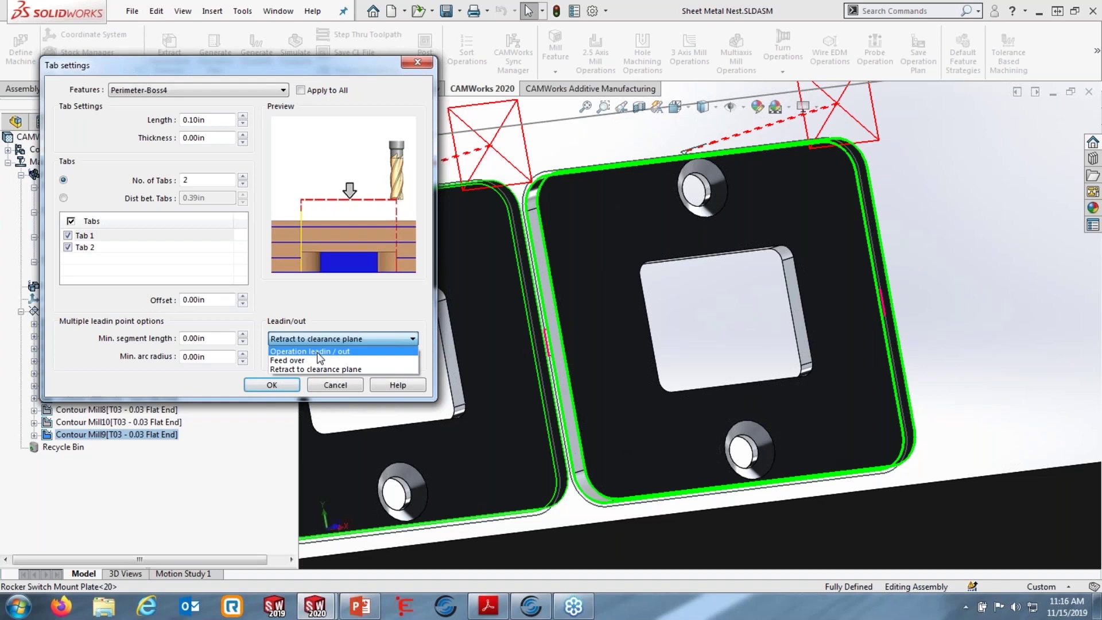
left_click(315, 368)
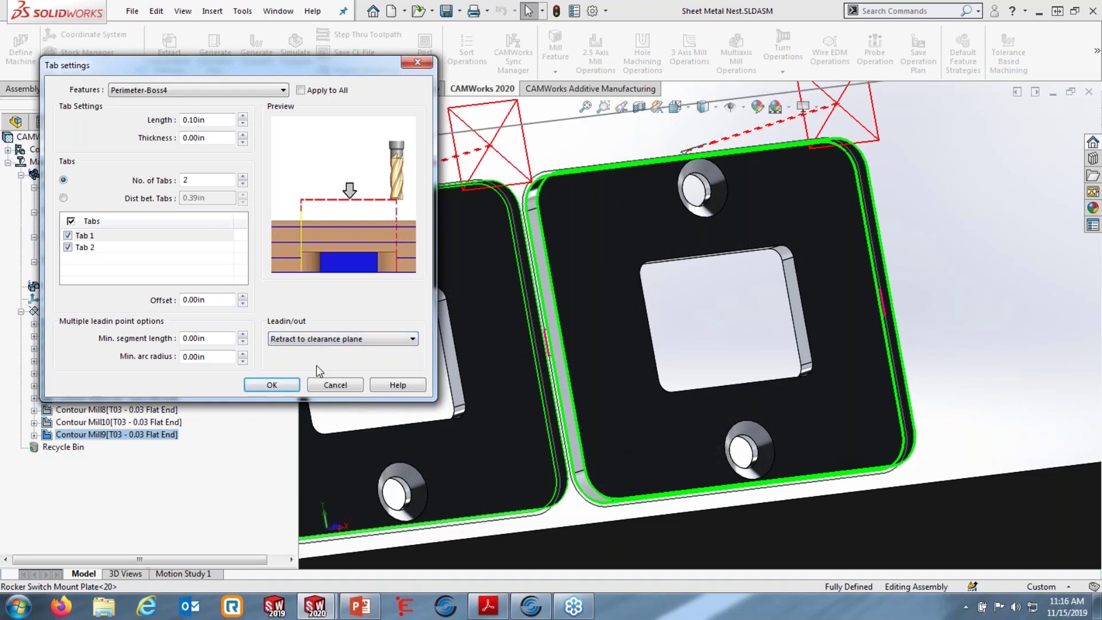
left_click(277, 384)
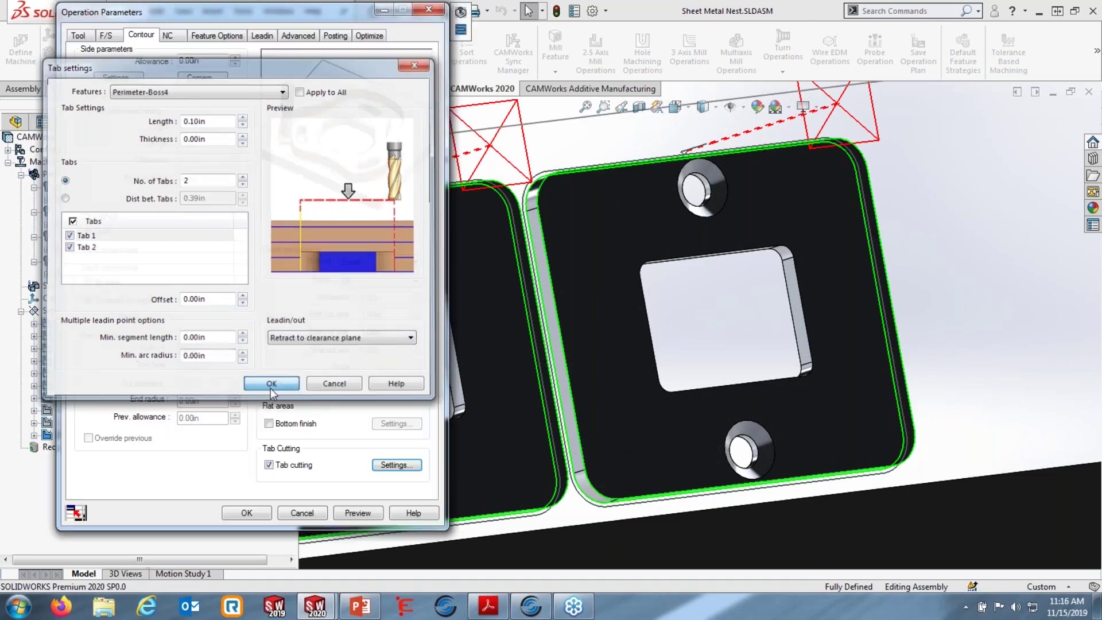
Preview the Contour Mill9 toolpath and examine the retract moves over the tabs along the row of plates
left_click(374, 512)
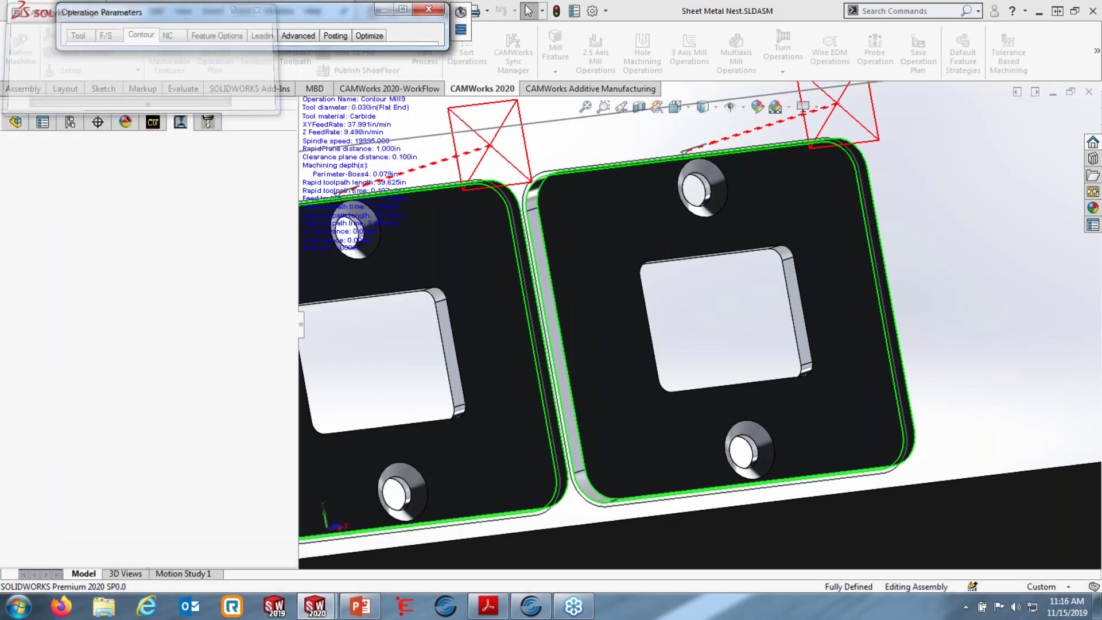
middle_click_drag(835, 406, 921, 357)
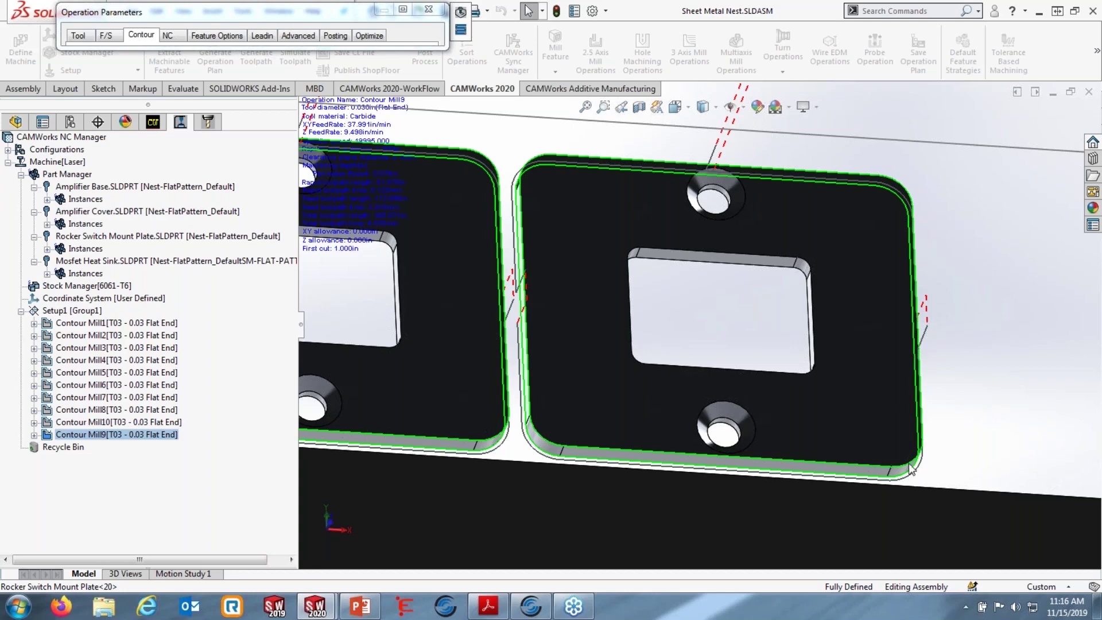
scroll(537, 321, "up", 8)
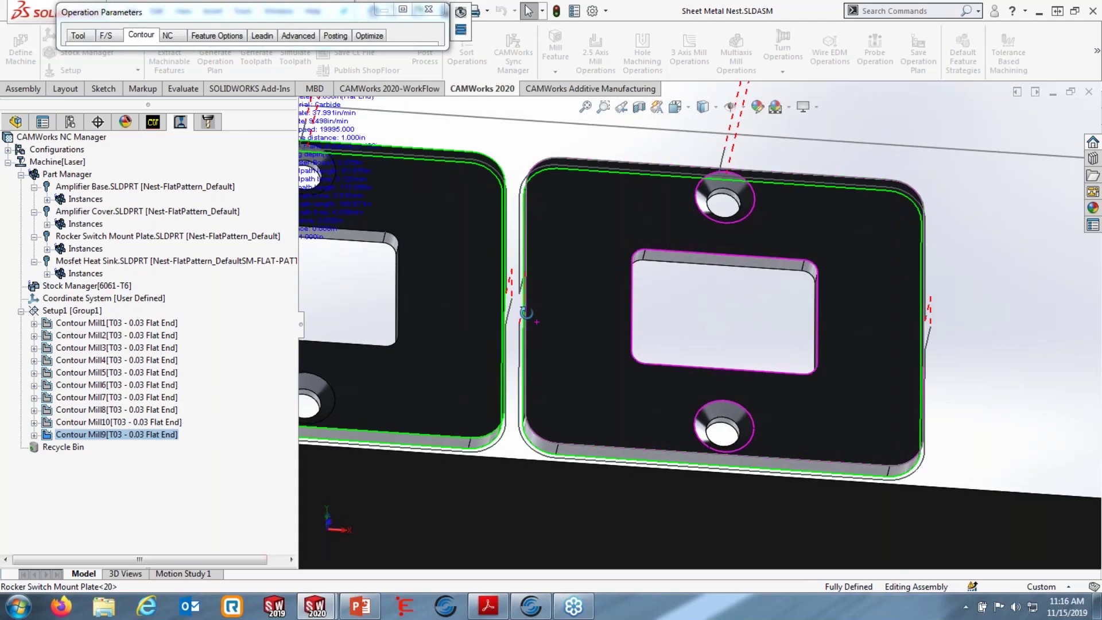
scroll(415, 287, "up", 5)
scroll(364, 283, "down", 3)
scroll(364, 283, "down", 5)
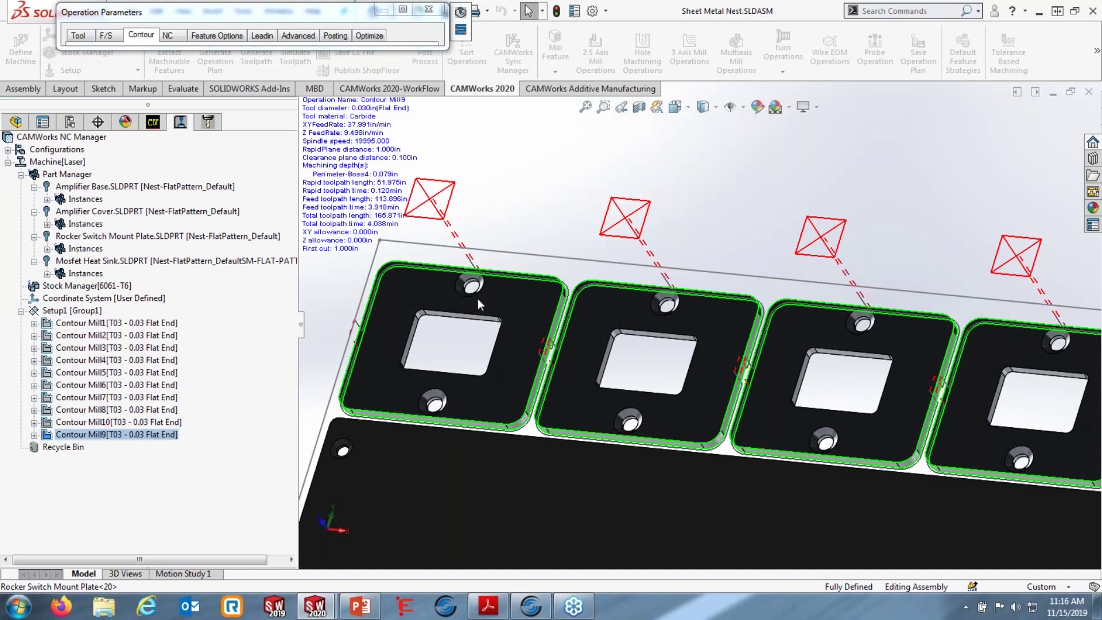
Restore the operation parameters, show the posting settings and move the dialog aside to expose the toolpath
left_click(405, 11)
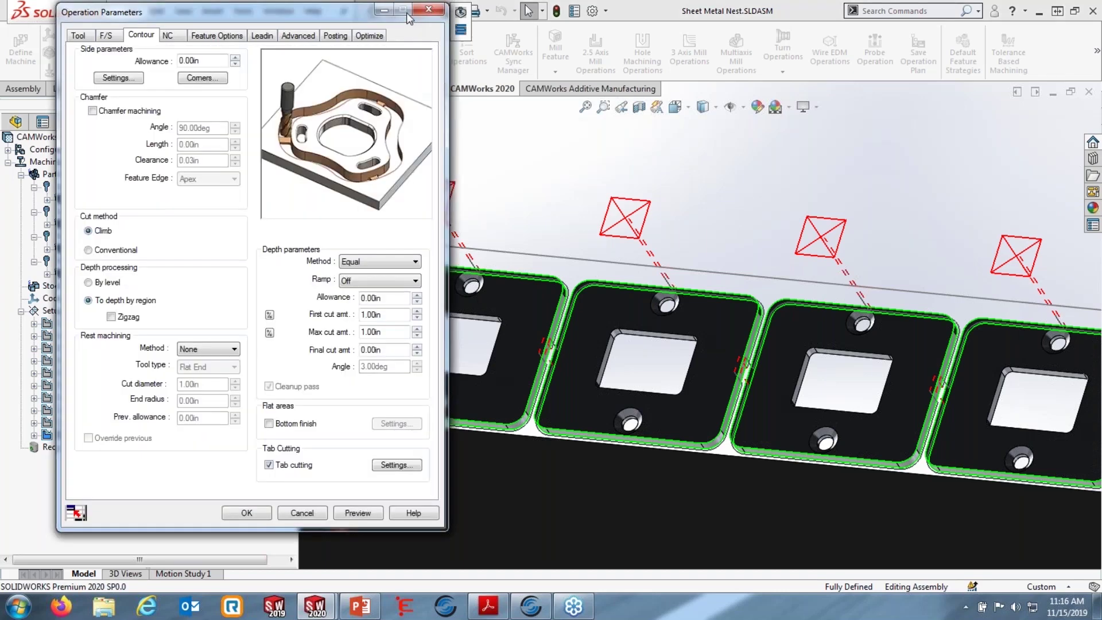
left_click(335, 38)
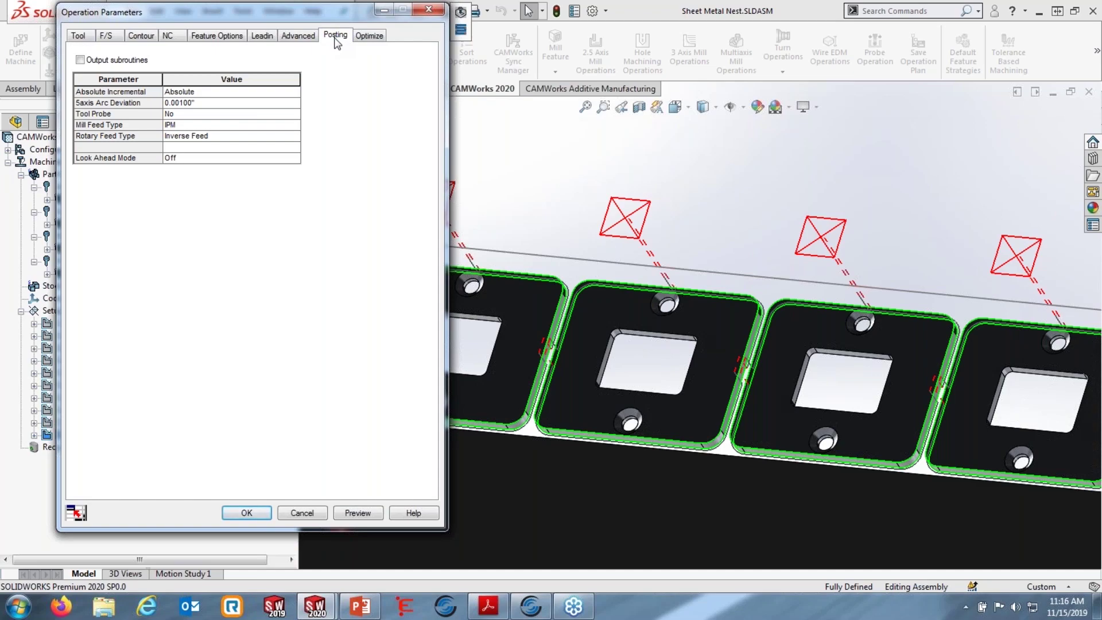
left_click_drag(292, 17, 154, 25)
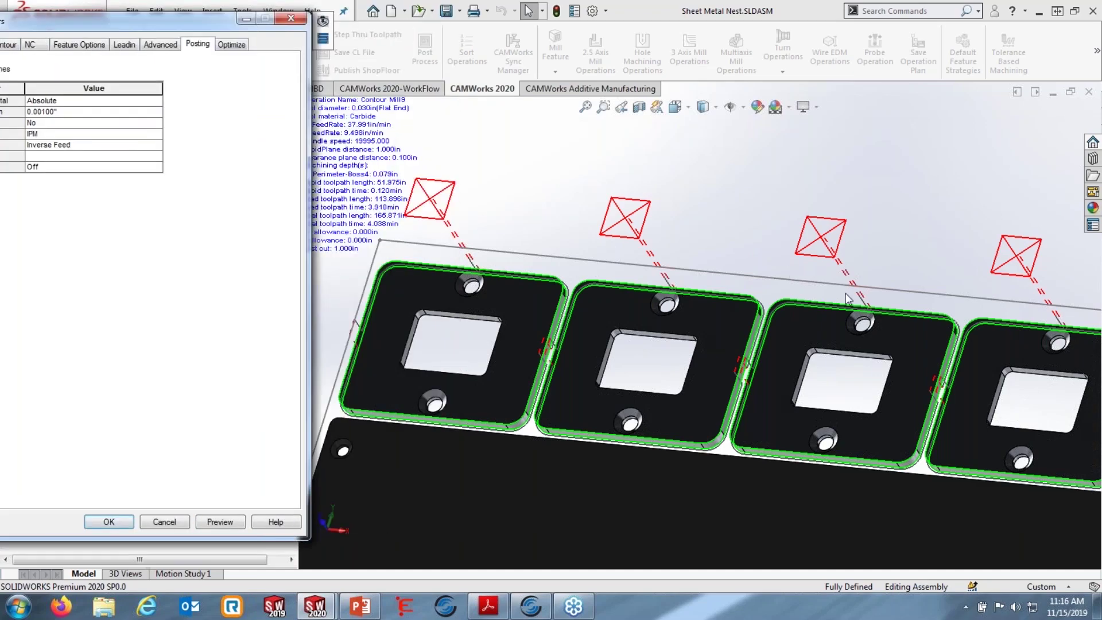
Enable subroutine output in the Contour Mill9 posting settings and accept the operation parameters
scroll(749, 281, "up", 3)
scroll(749, 281, "up", 6)
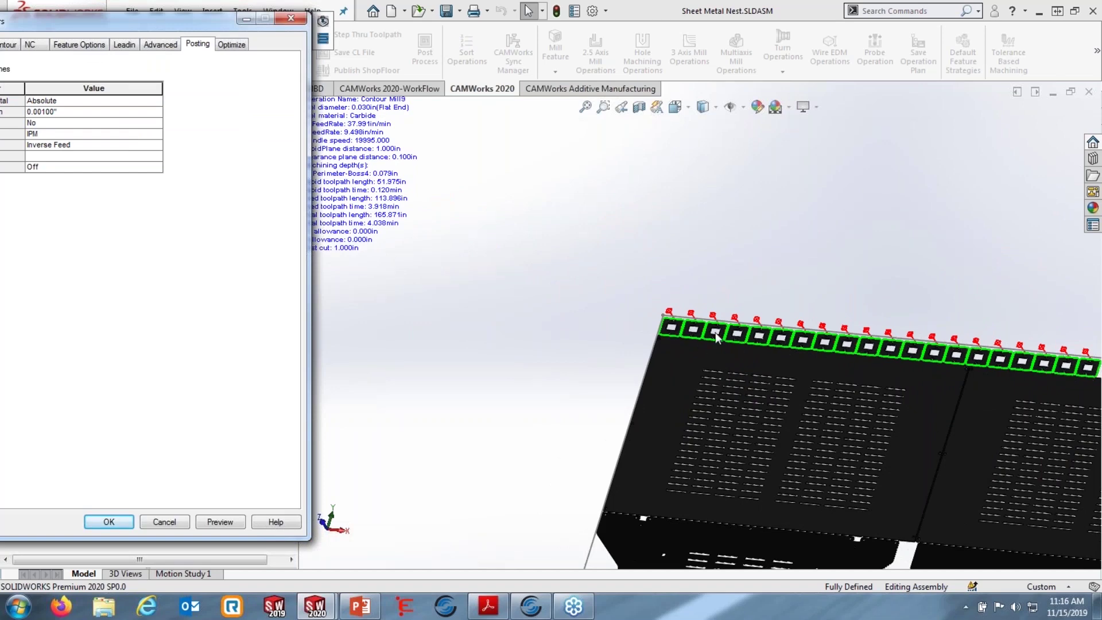
left_click_drag(159, 18, 397, 34)
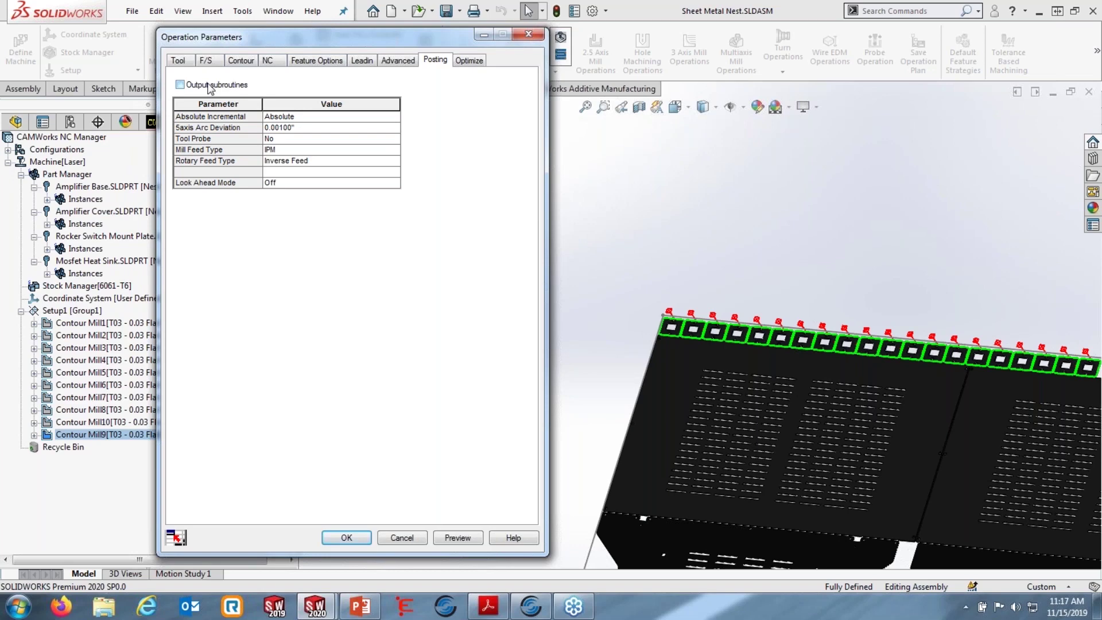
left_click(200, 86)
left_click(346, 538)
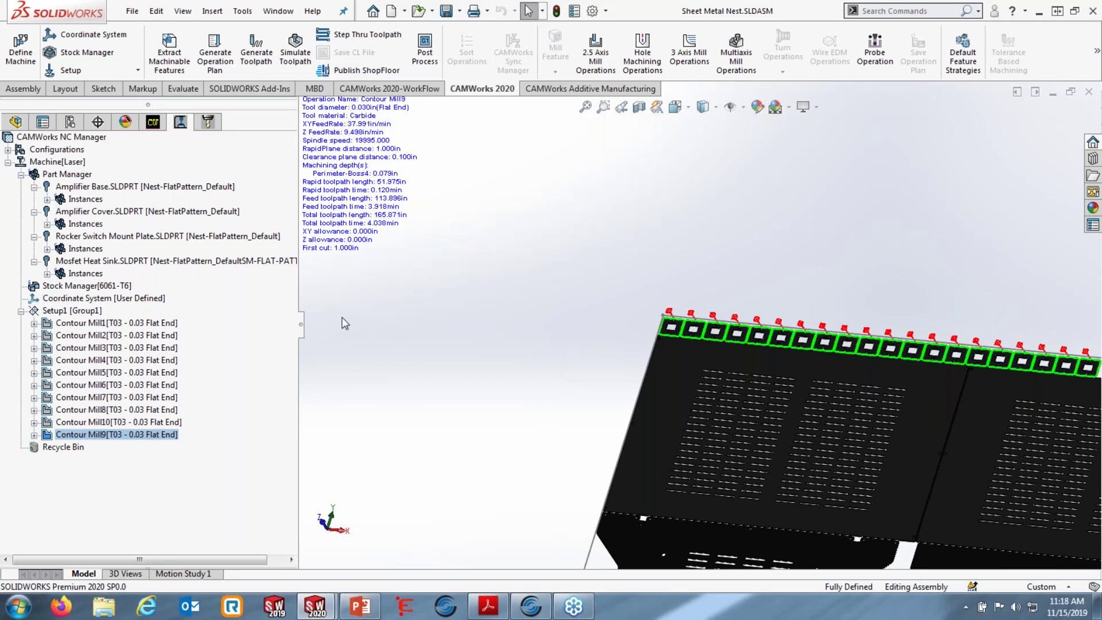
Open the Laser machine definition and show its posting settings
double_click(57, 162)
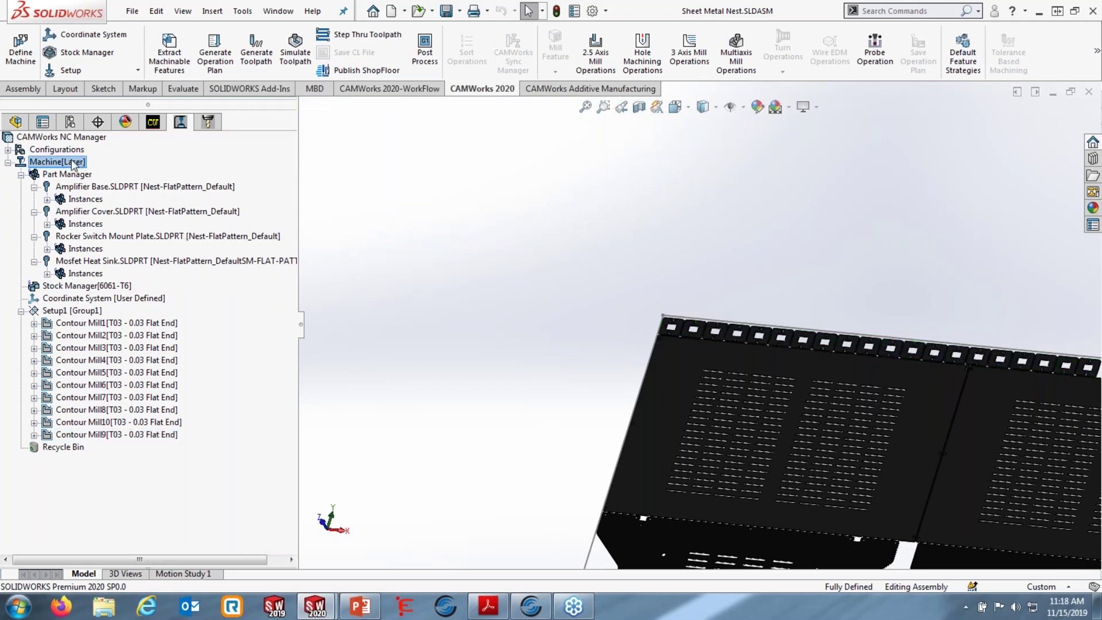
left_click(825, 55)
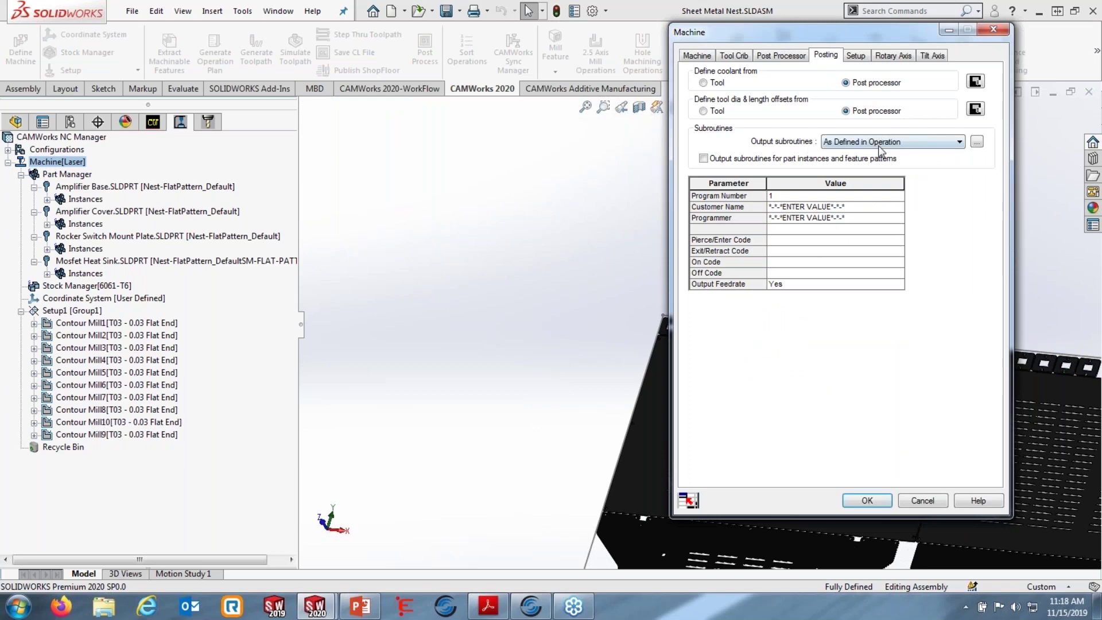
left_click_drag(822, 33, 521, 81)
left_click(488, 104)
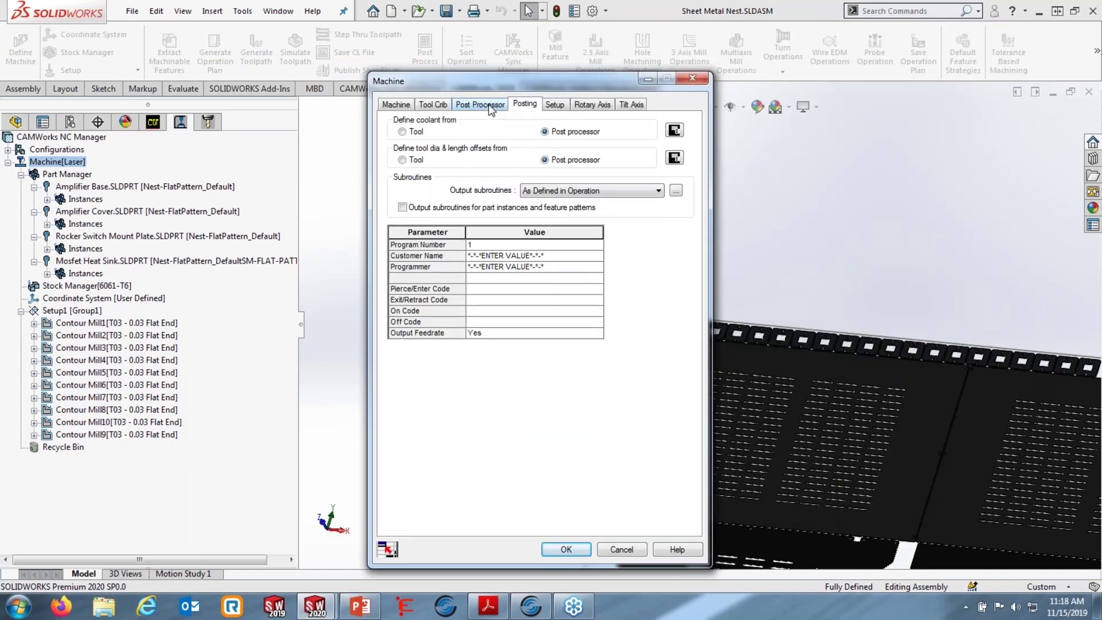
left_click(537, 106)
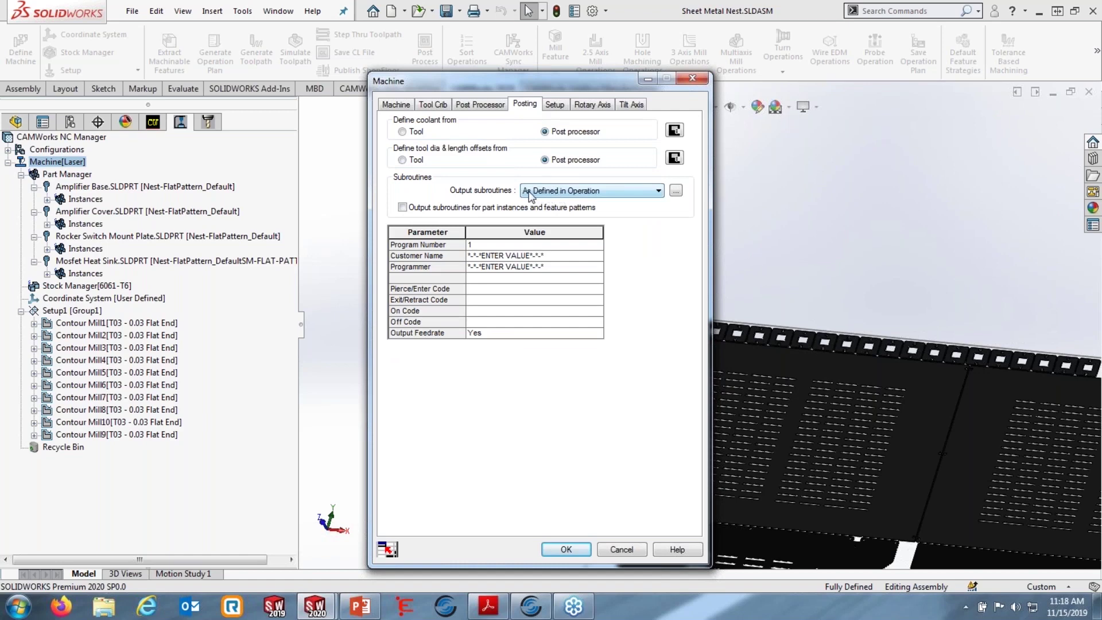
Try outputting subroutines for All Operations and return the option to As Defined in Operation
left_click(530, 195)
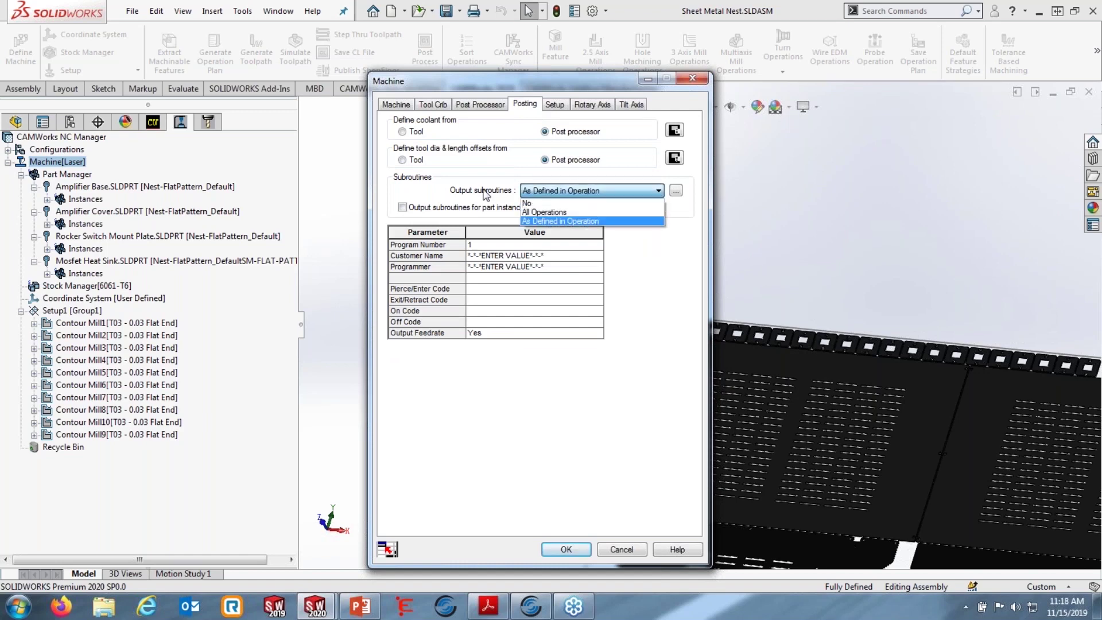
left_click(556, 213)
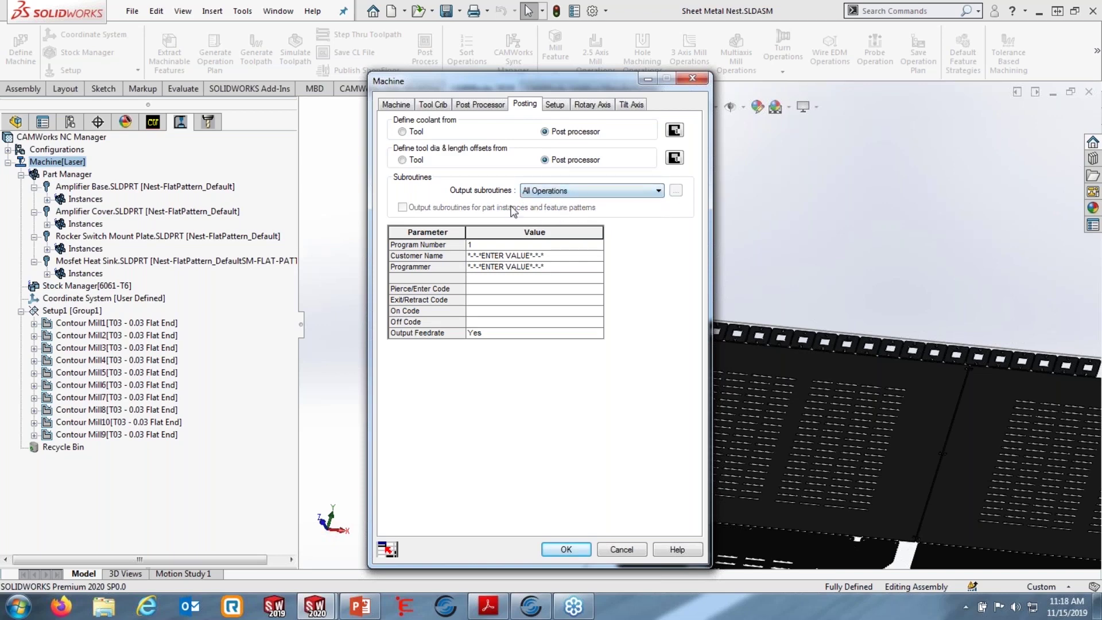
left_click(562, 190)
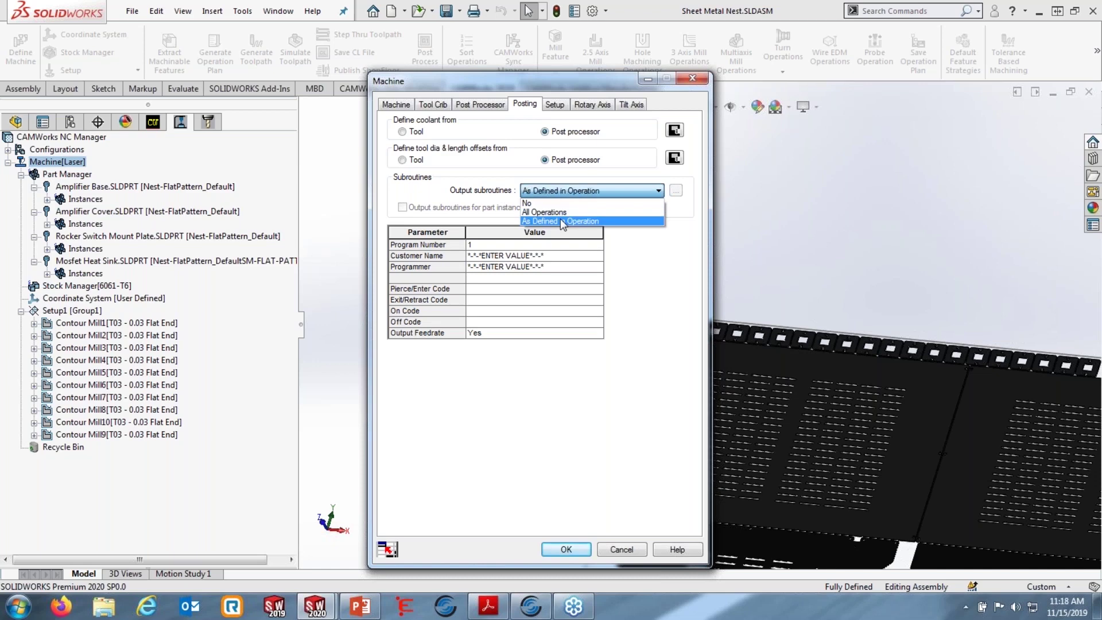
left_click(565, 222)
Add Contour Mill4 to the operations output as subroutines and accept the machine settings
left_click(675, 191)
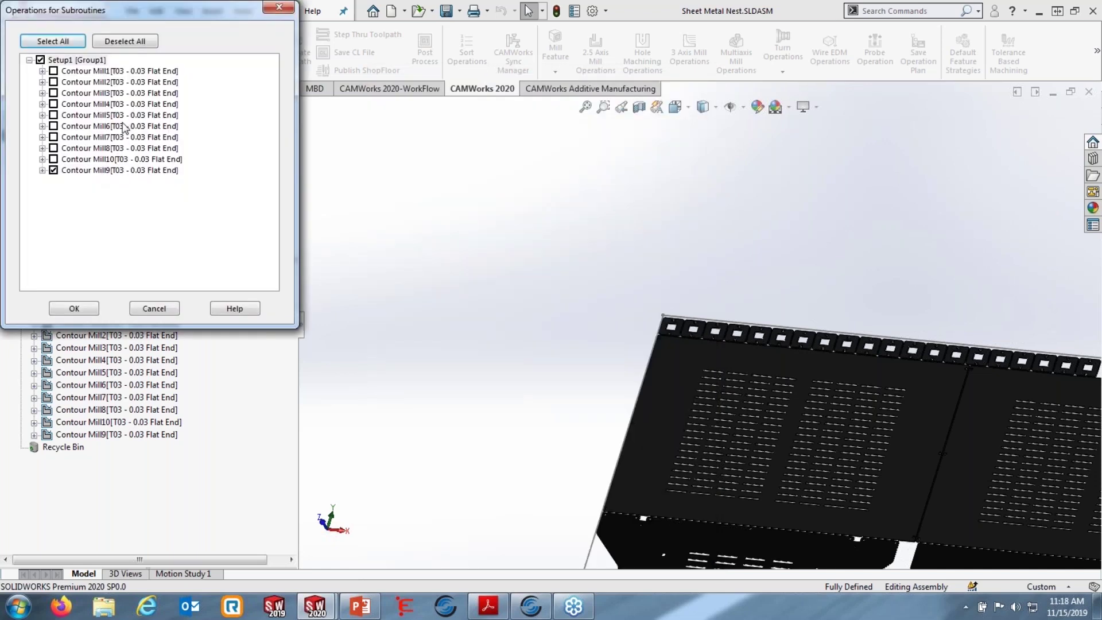
left_click(54, 104)
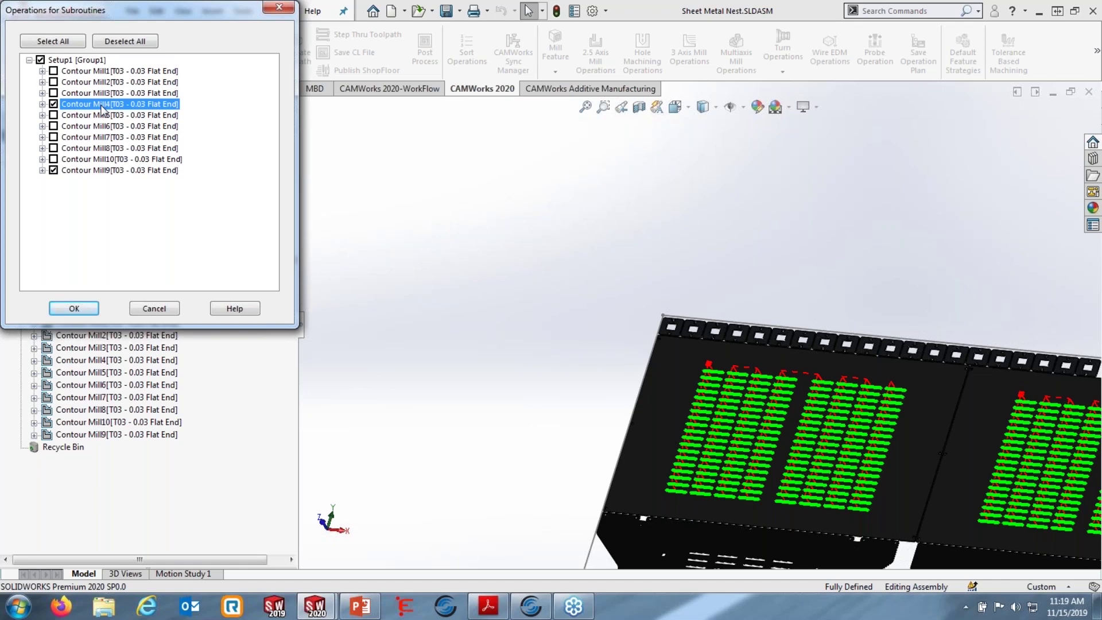
left_click(81, 309)
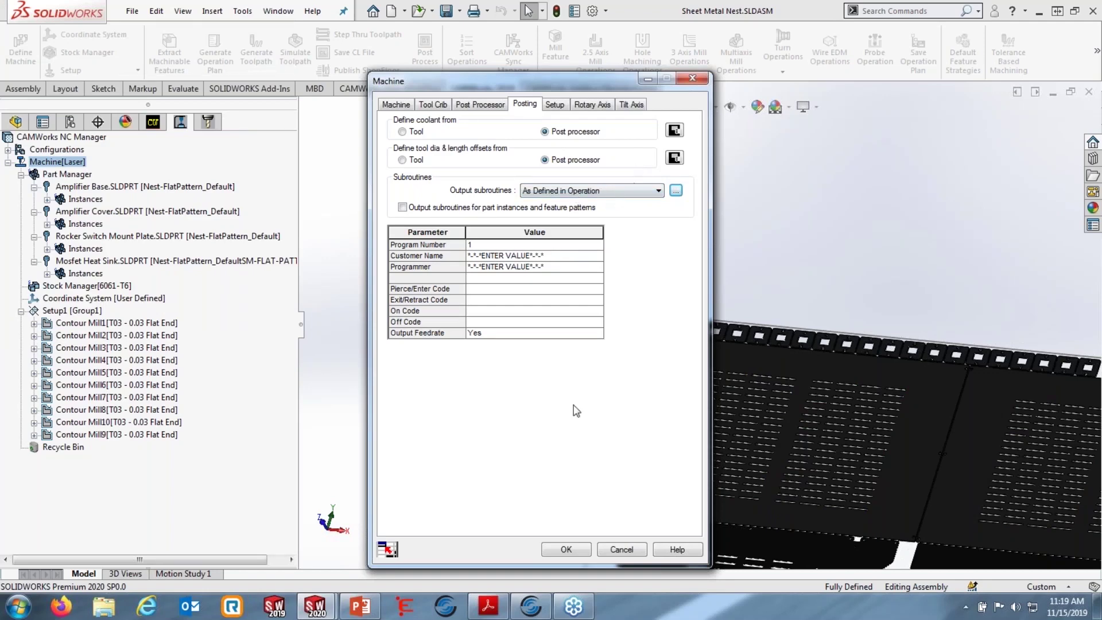
left_click(583, 553)
Switch to the Ohlins DU930 part and examine its bores and bosses from several sides
left_click(279, 11)
left_click(313, 178)
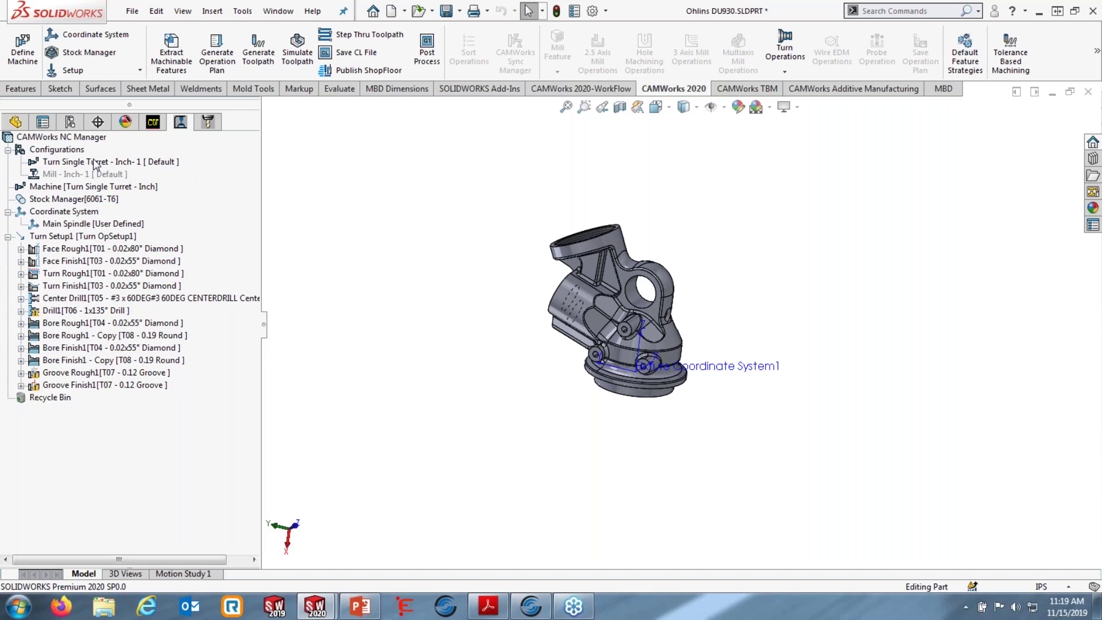
middle_click_drag(565, 270, 662, 313)
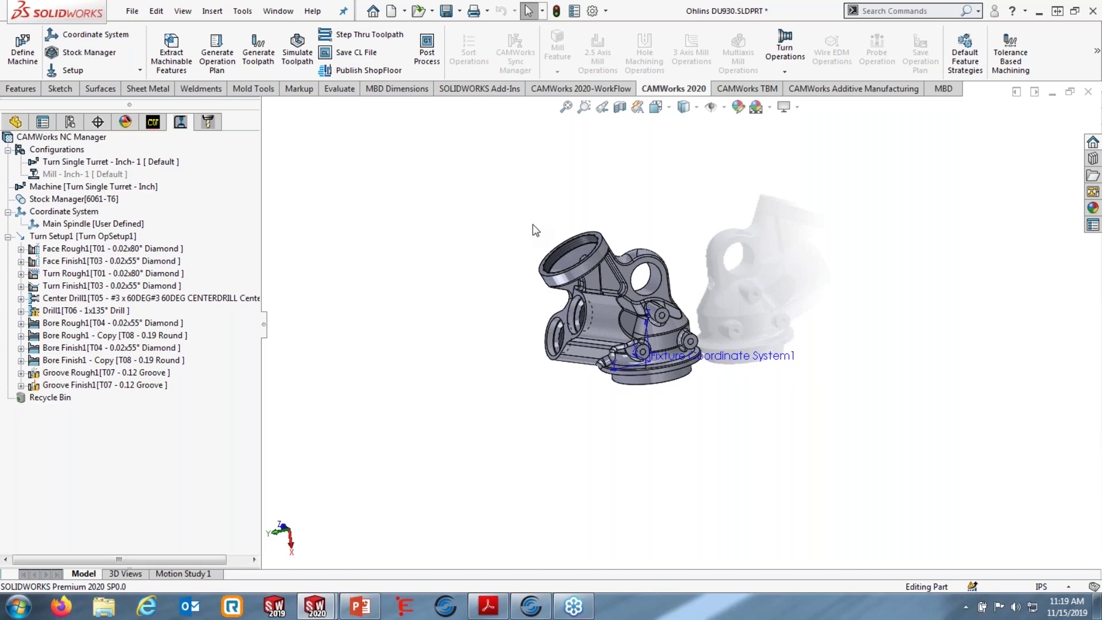
middle_click_drag(572, 319, 597, 317)
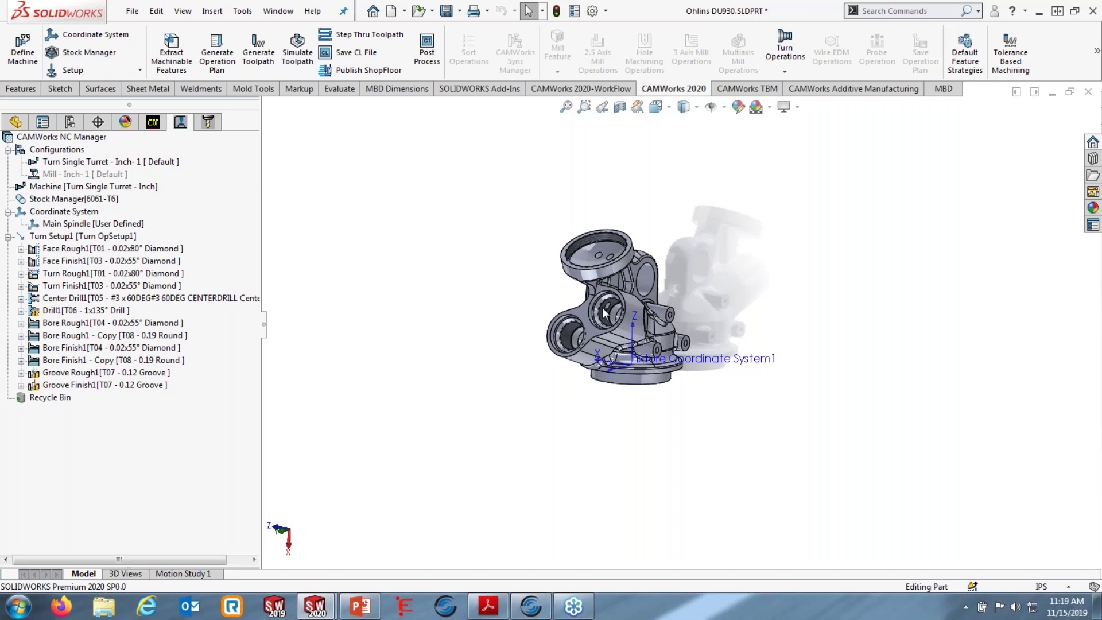
scroll(565, 317, "down", 5)
middle_click_drag(674, 202, 367, 185)
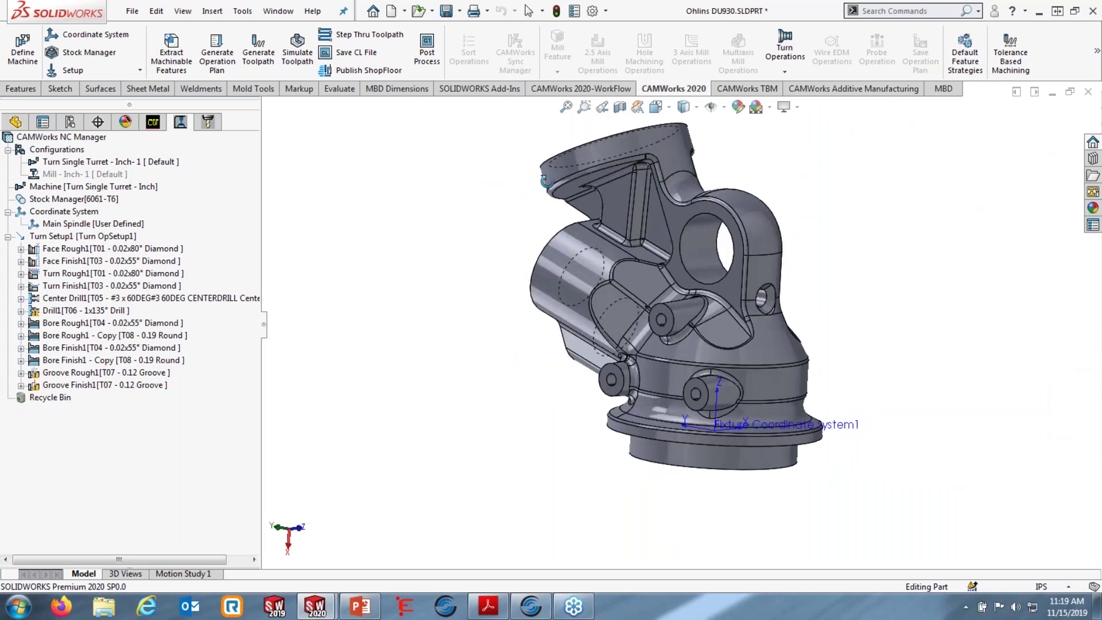
scroll(367, 185, "up", 1)
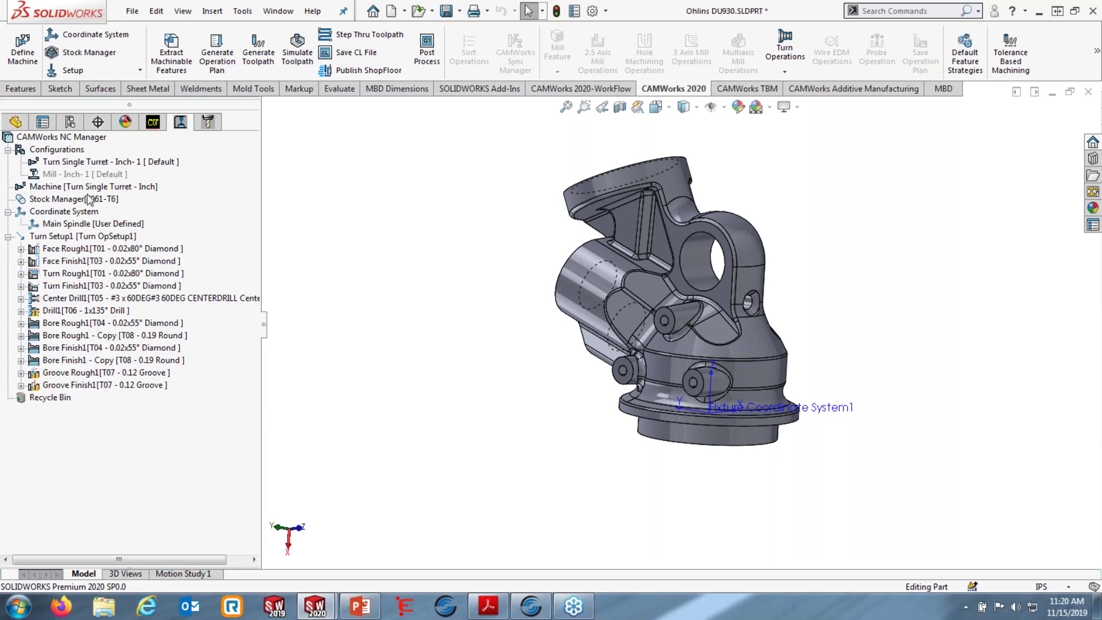
Open the Turn Rough1 parameters and review the holder's hand options and the spindle direction settings
left_click(114, 274)
left_click(116, 274)
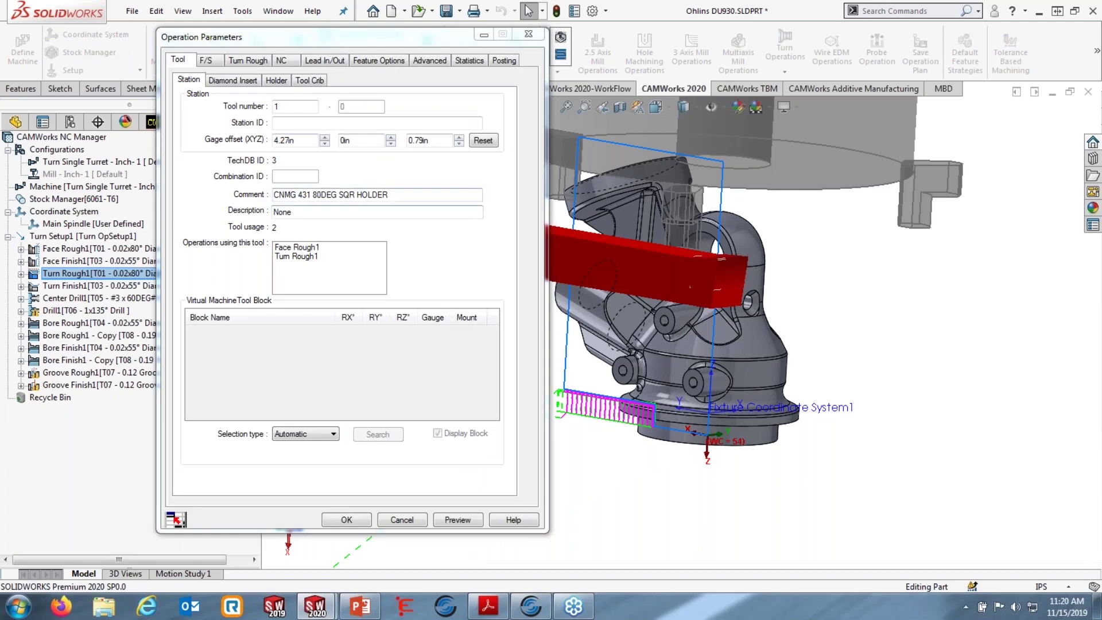
left_click(276, 80)
left_click(299, 266)
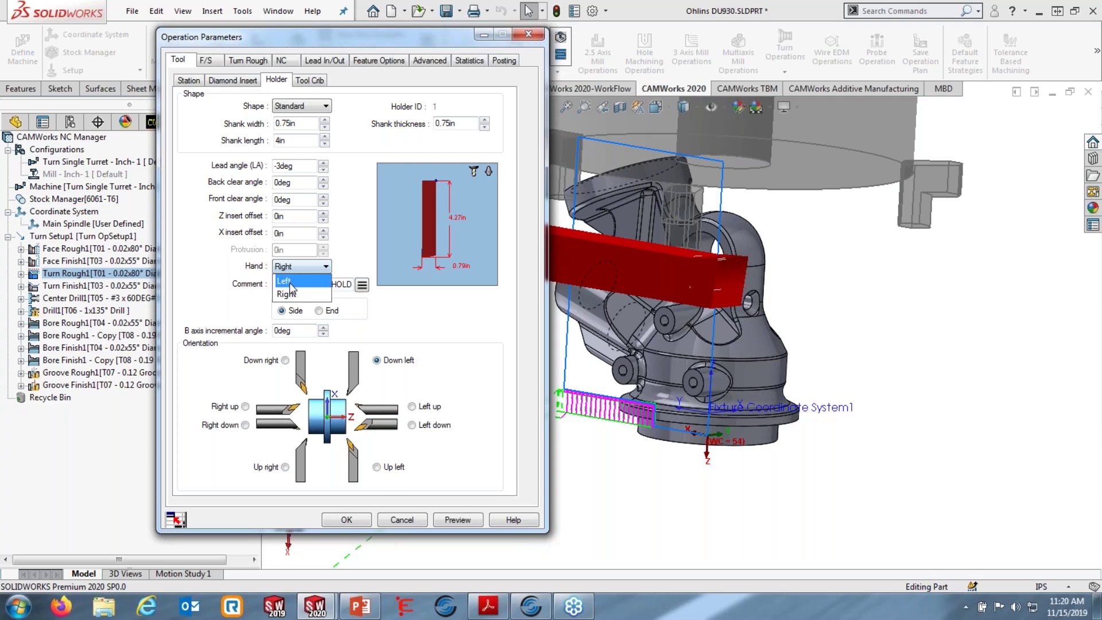
left_click(207, 60)
left_click(206, 61)
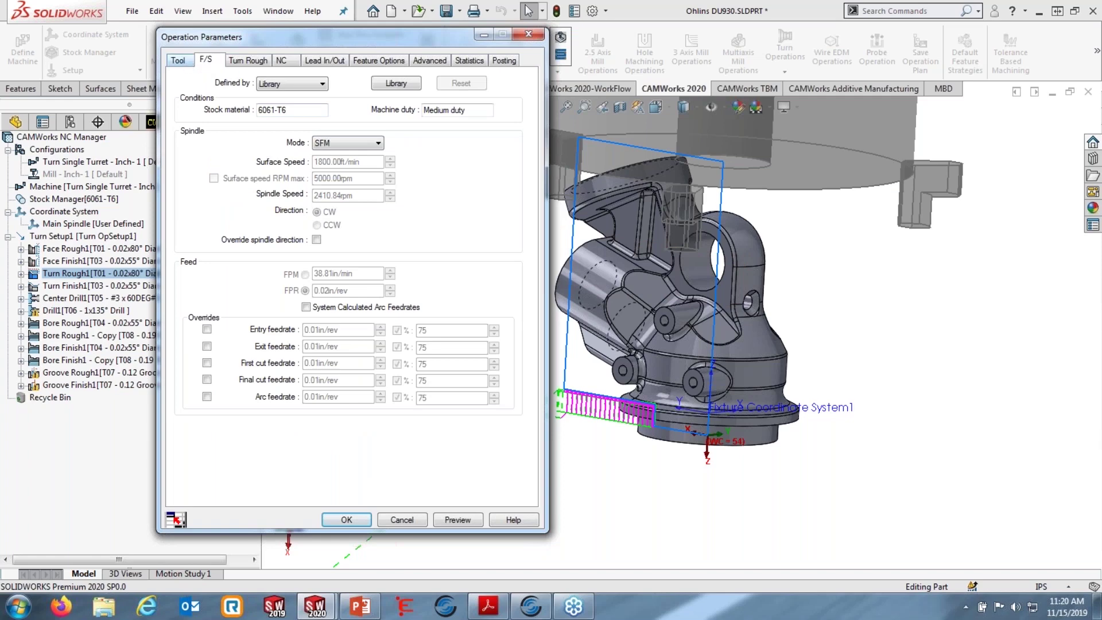
Try the Left hand for the Turn Rough1 holder, return it to Right and compare the resulting spindle direction
left_click(178, 59)
left_click(298, 266)
left_click(286, 276)
left_click(206, 59)
left_click(178, 60)
left_click(301, 266)
left_click(297, 294)
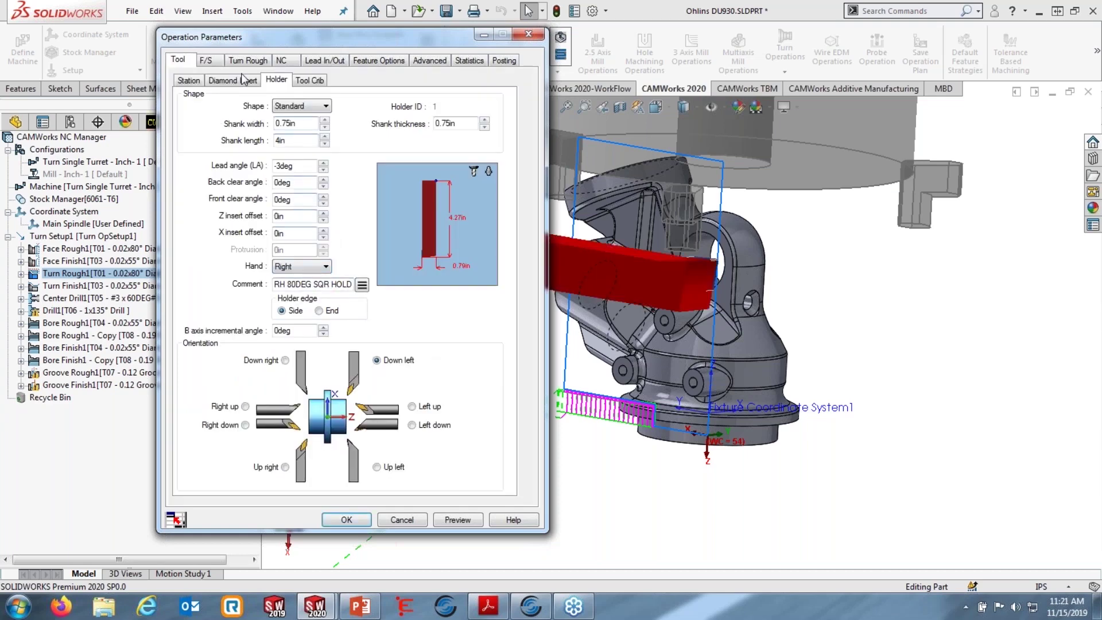
left_click(207, 60)
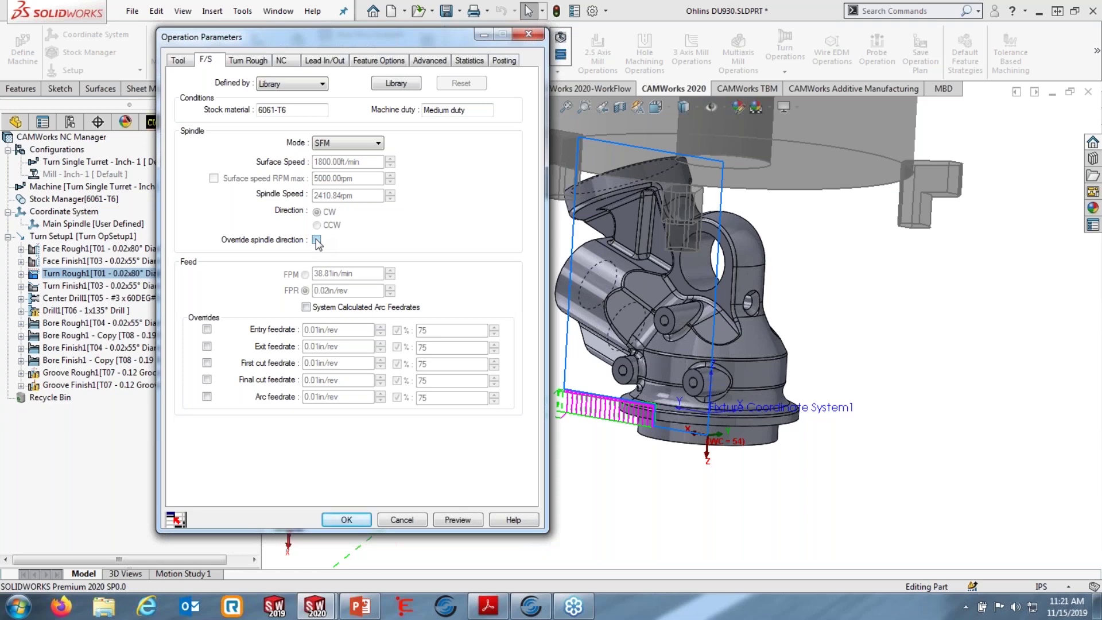
Try overriding the Turn Rough1 spindle direction to CCW and close the parameters without accepting them
left_click(316, 240)
left_click(317, 226)
left_click(528, 35)
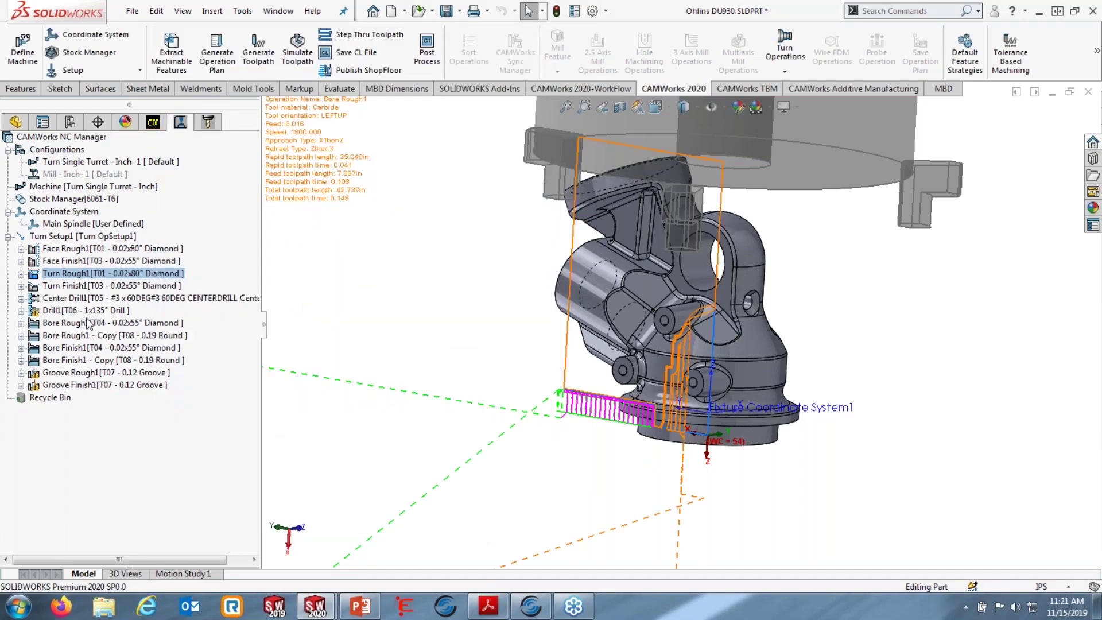
Display the Bore Rough1 toolpath and examine it from the bore's open end
left_click(94, 322)
middle_click_drag(487, 403, 817, 380)
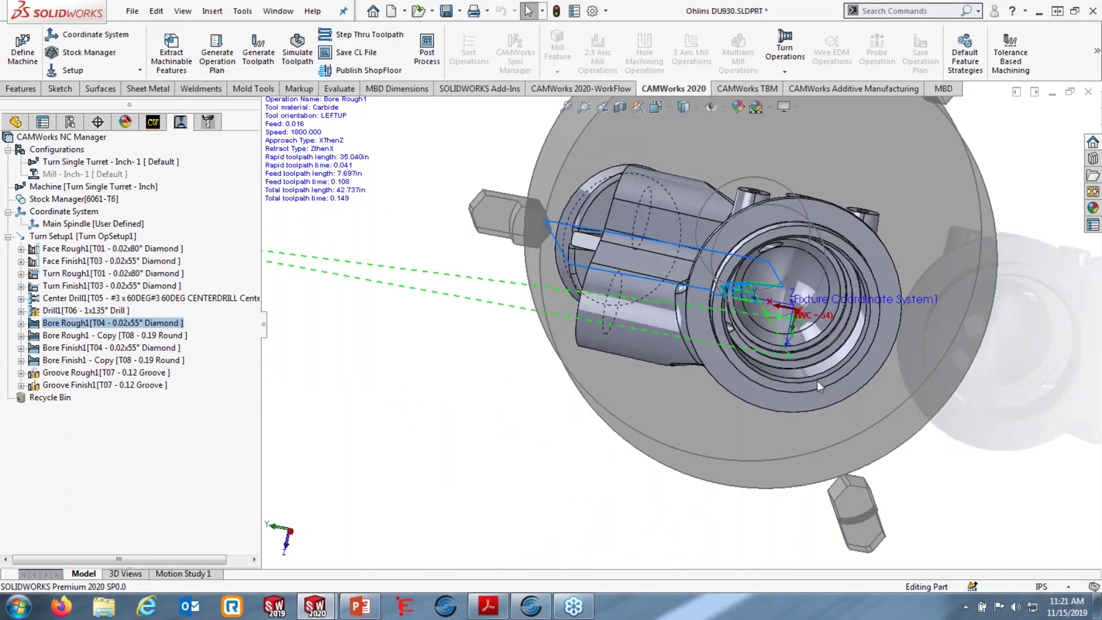
Activate the Mill - Inch- 1 configuration and show its operation tree
double_click(81, 175)
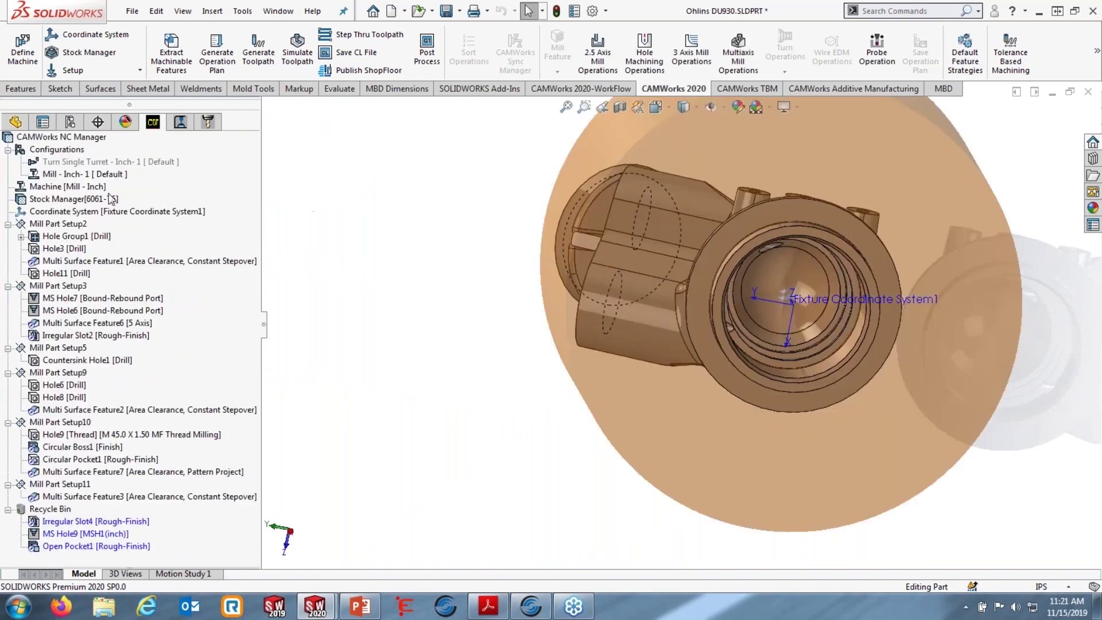
left_click(180, 121)
middle_click_drag(612, 211, 533, 445)
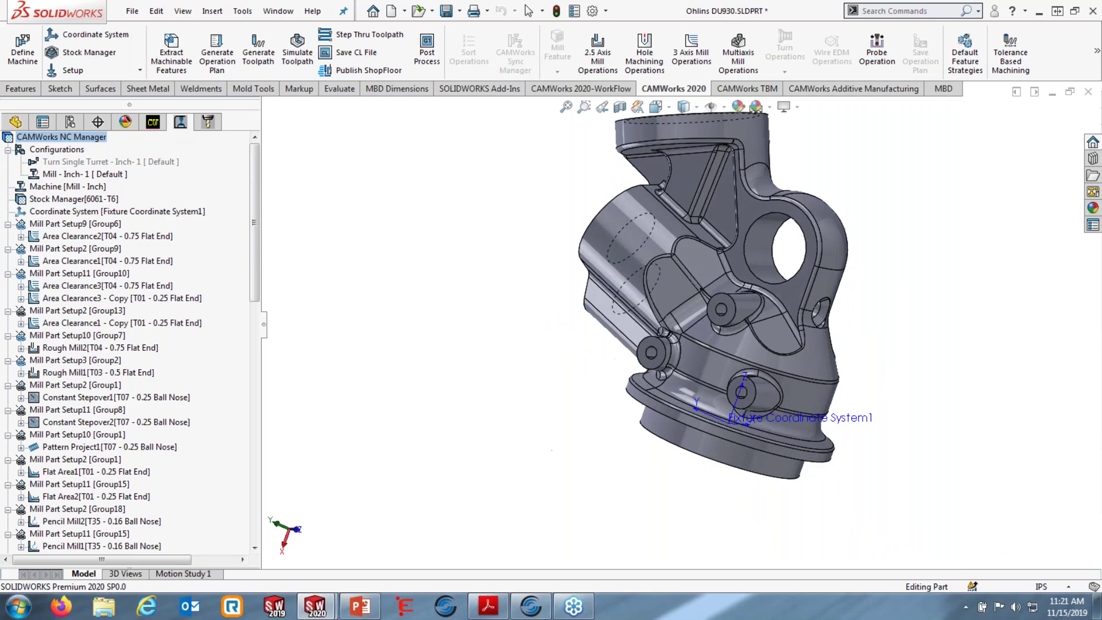
Display the stock from the Stock Manager and inspect how it surrounds the part from several angles
left_click(55, 199)
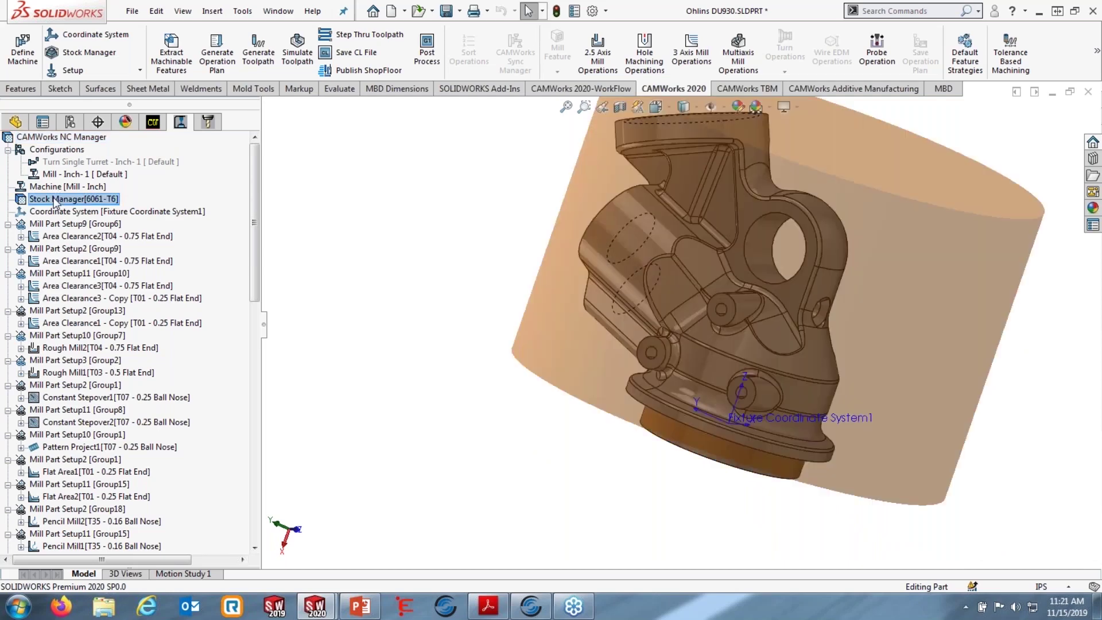
mouse_move(583, 264)
middle_mouse_down()
mouse_move(567, 230)
mouse_move(580, 255)
middle_mouse_up()
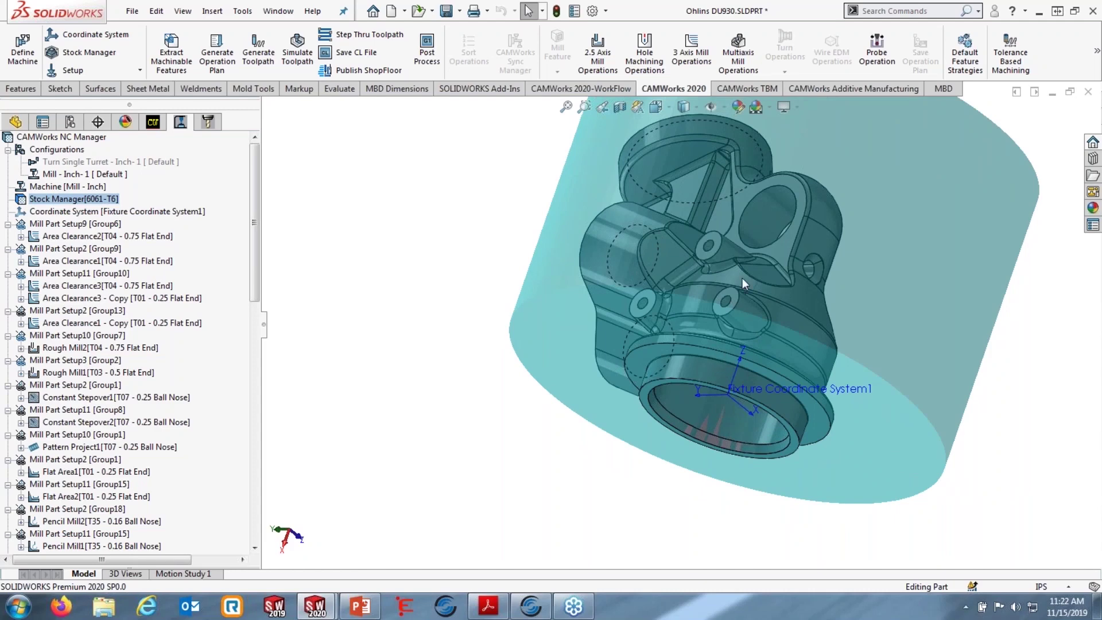
middle_click_drag(718, 370, 734, 339)
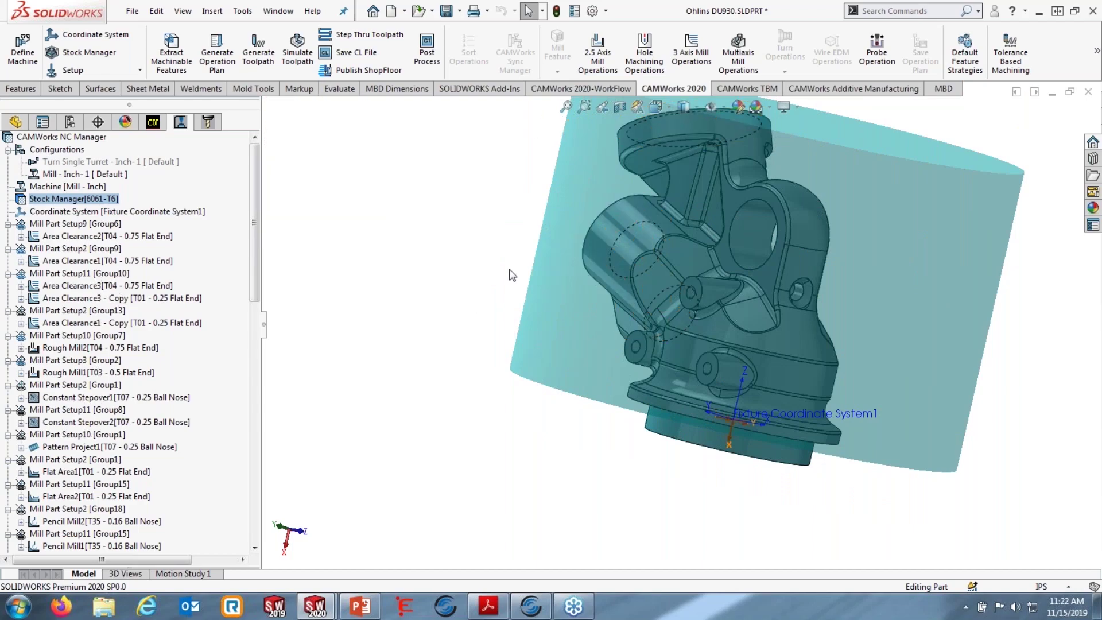
scroll(508, 270, "up", 1)
middle_click_drag(508, 270, 488, 280)
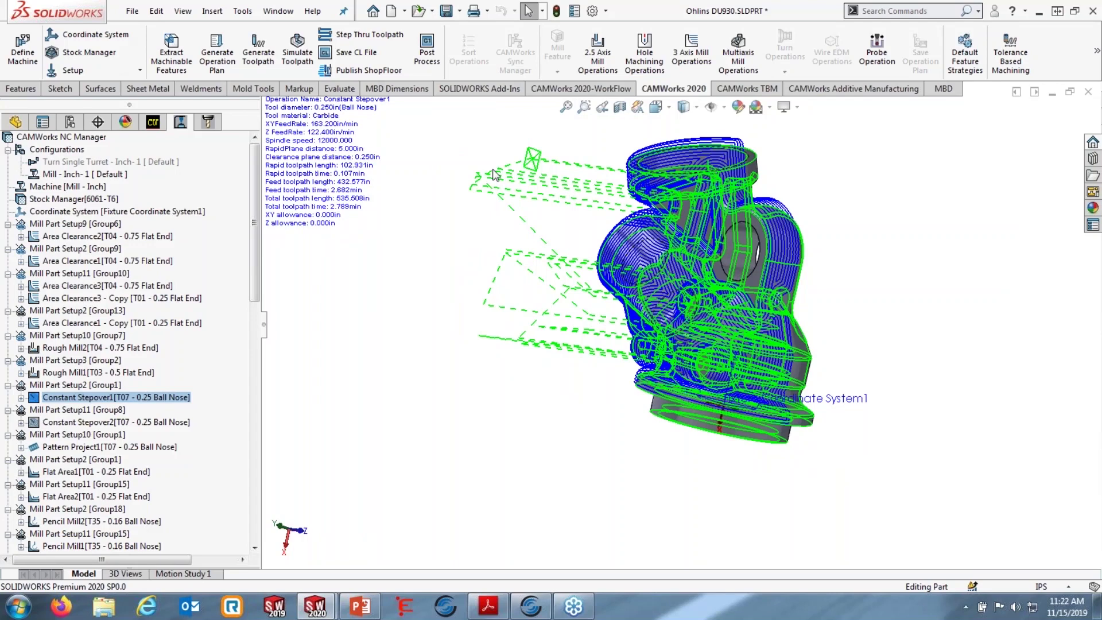
Open the Multi Surface Feature1 toolpath under Constant Stepover1 for editing and play its tool motion
left_click(21, 397)
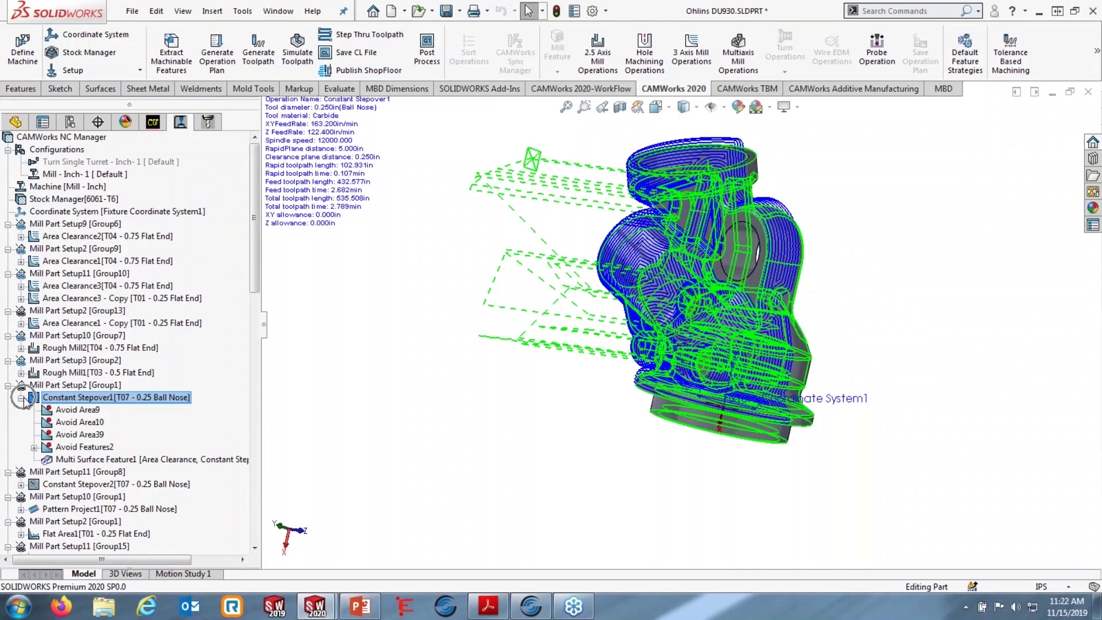
right_click(107, 460)
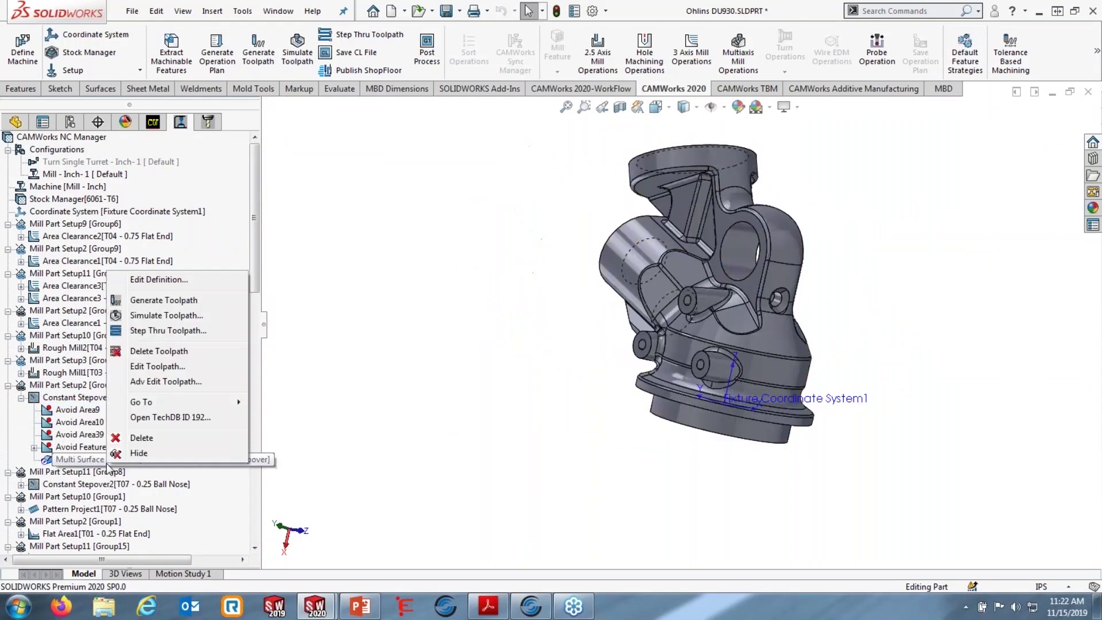
left_click(159, 384)
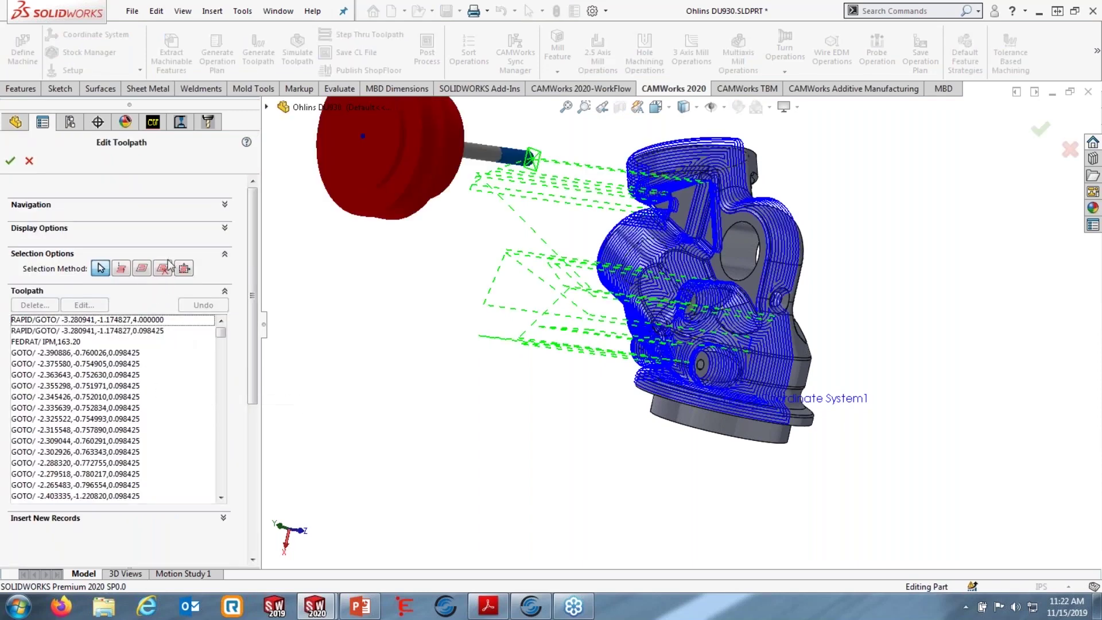
left_click(224, 205)
left_click(120, 221)
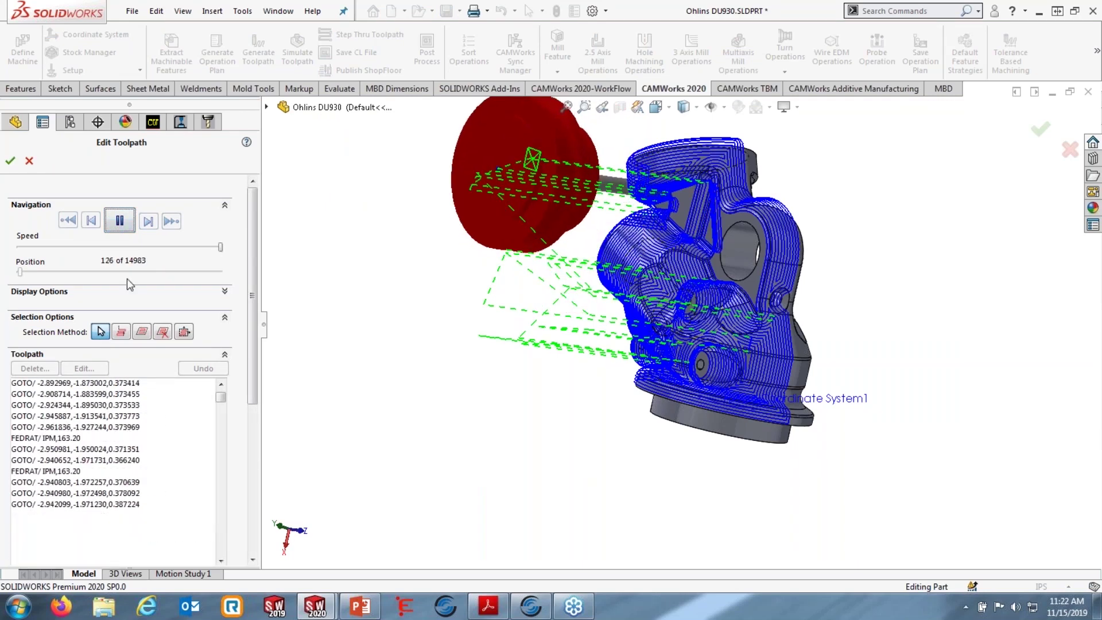
Pause the tool motion and show the display options and the settings for inserting new toolpath records
left_click(123, 224)
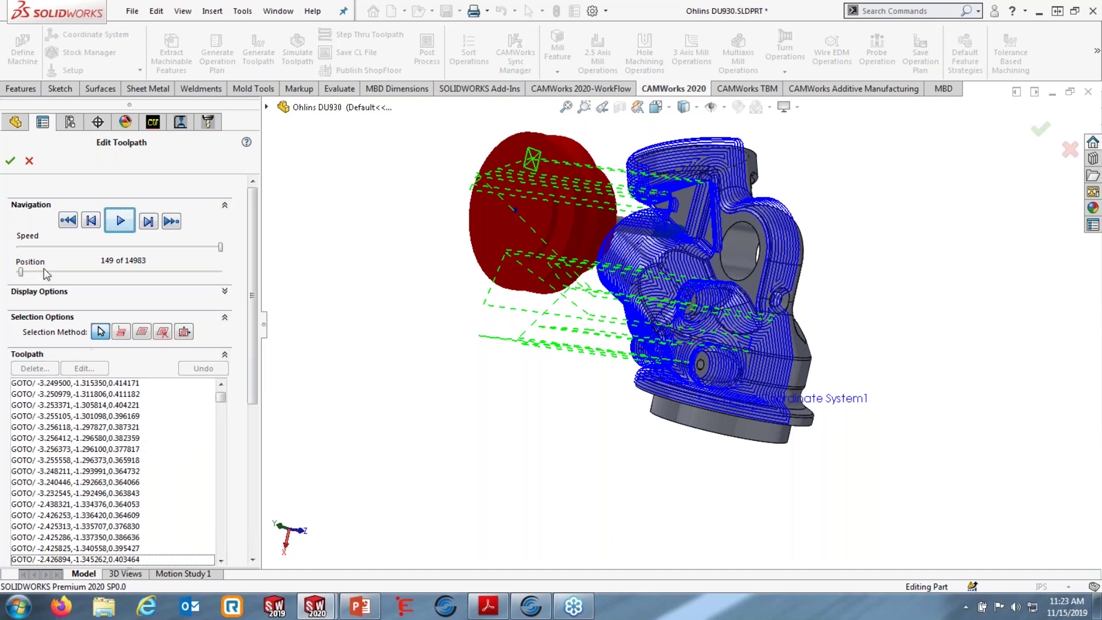
left_click(48, 291)
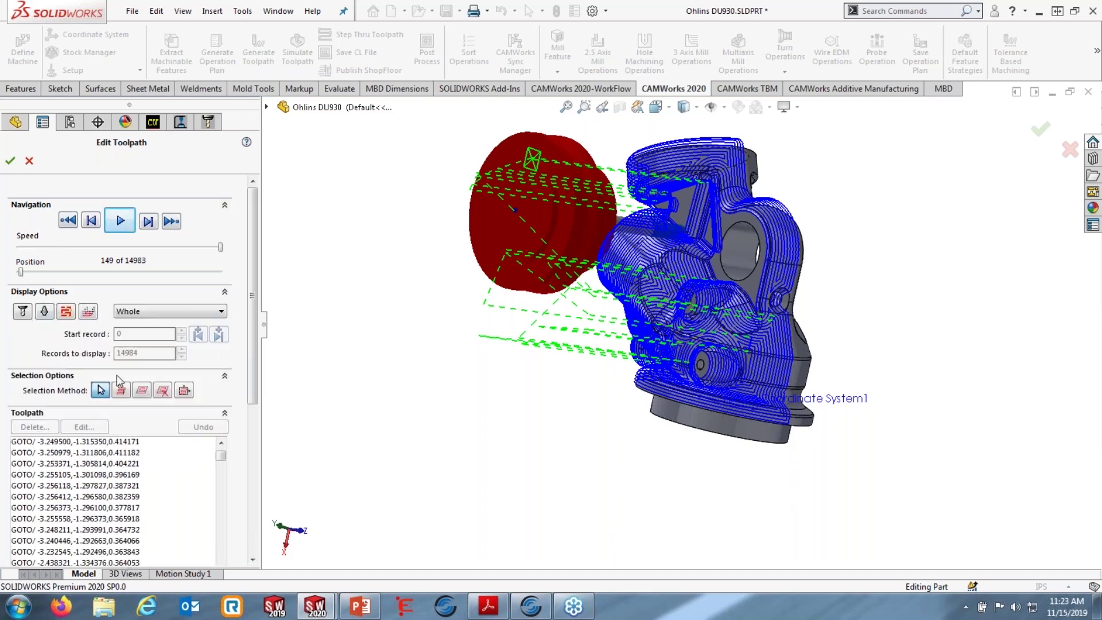
left_click_drag(253, 368, 253, 508)
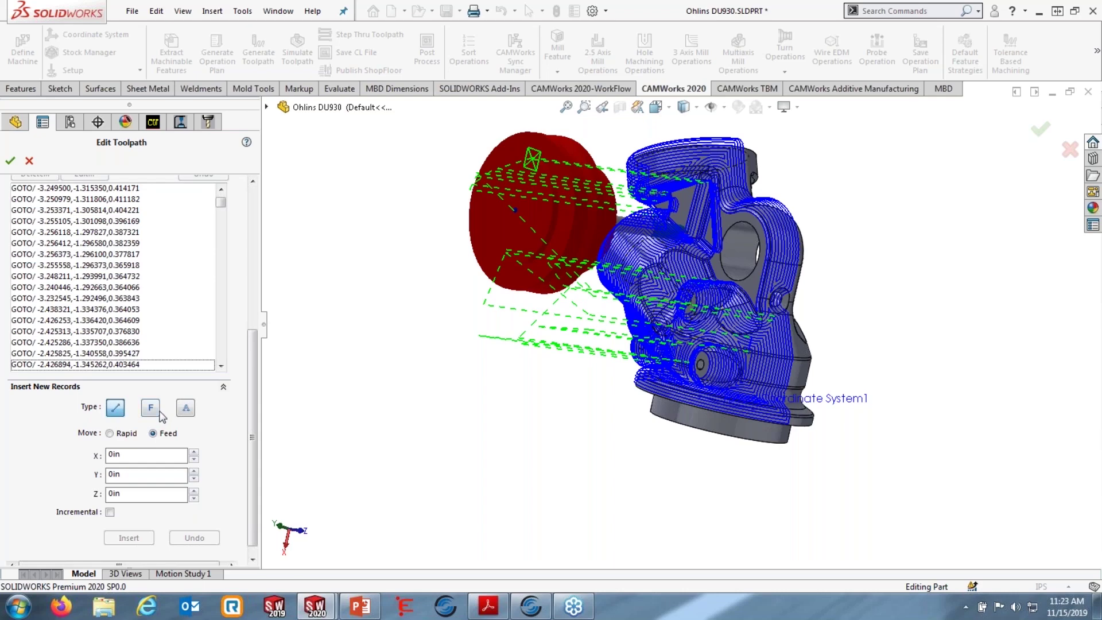
Insert a feedrate record of 50.20 in/min after the toolpath record GOTO/ -2.438321,-1.334376,0.364053
left_click(111, 310)
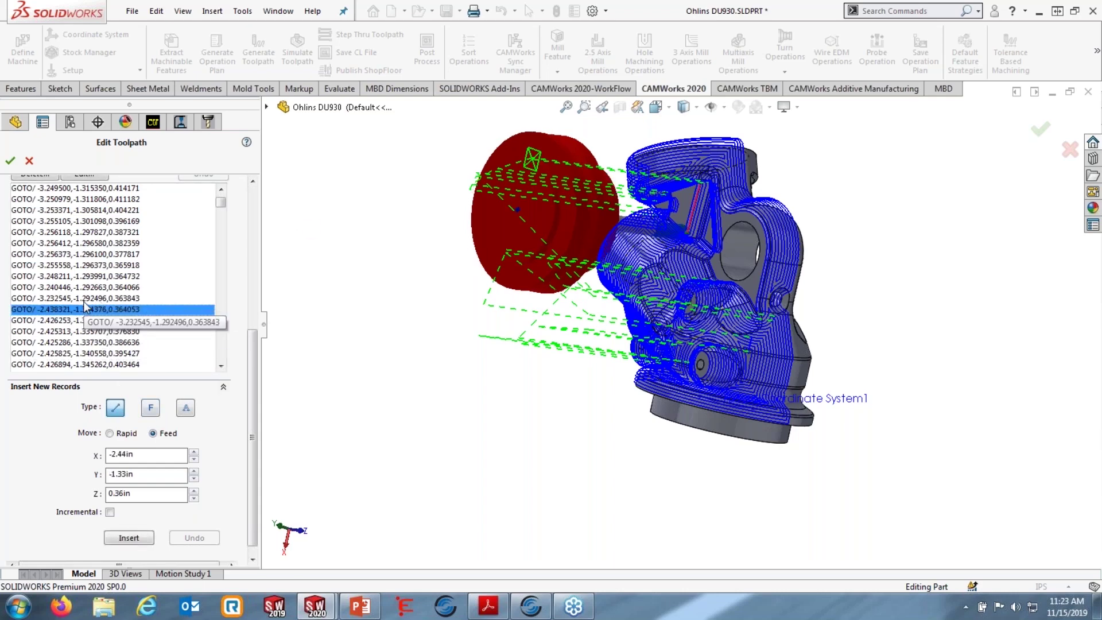
left_click(152, 410)
left_click_drag(118, 477, 81, 477)
left_click(77, 472)
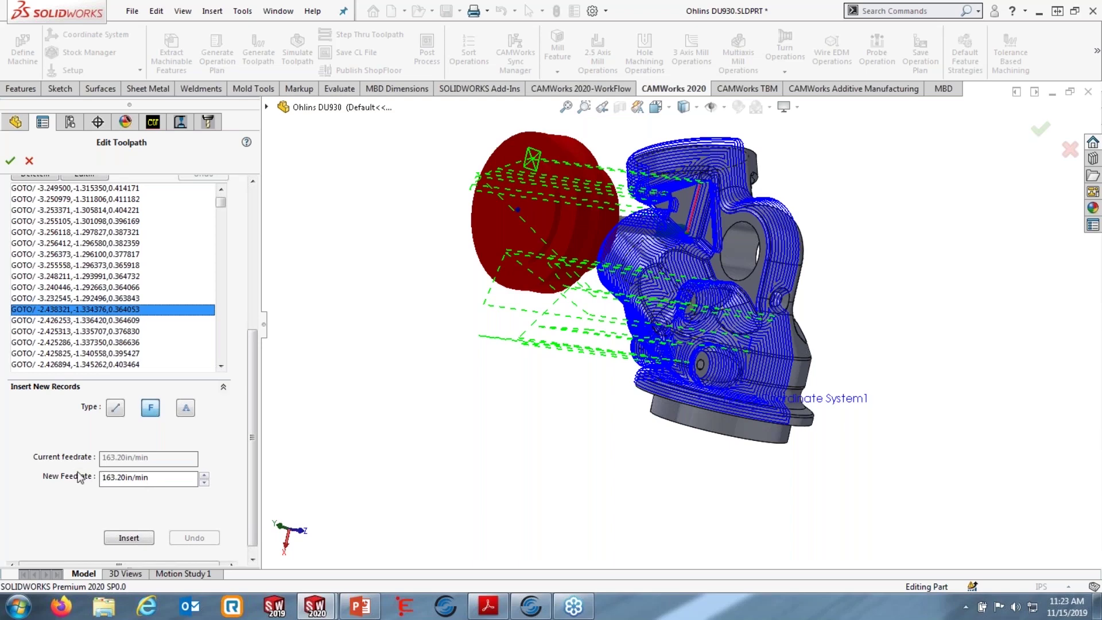
key("shift+Right")
key("shift+Right")
type("50")
left_click(128, 537)
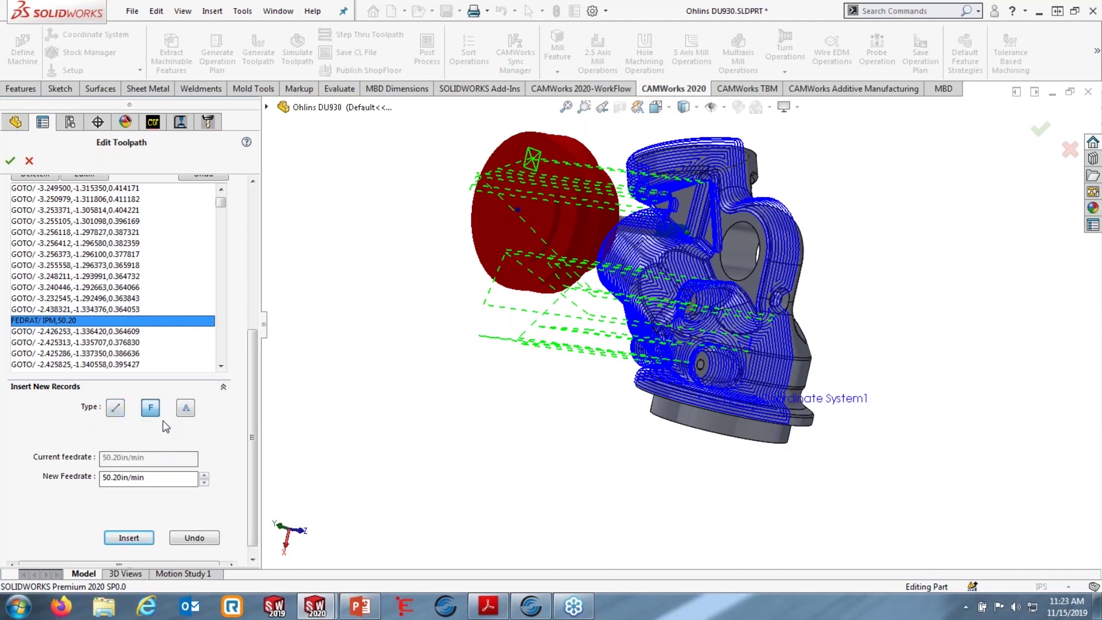
Accept the edited toolpath and decline to lock it against regeneration
left_click_drag(252, 358, 249, 208)
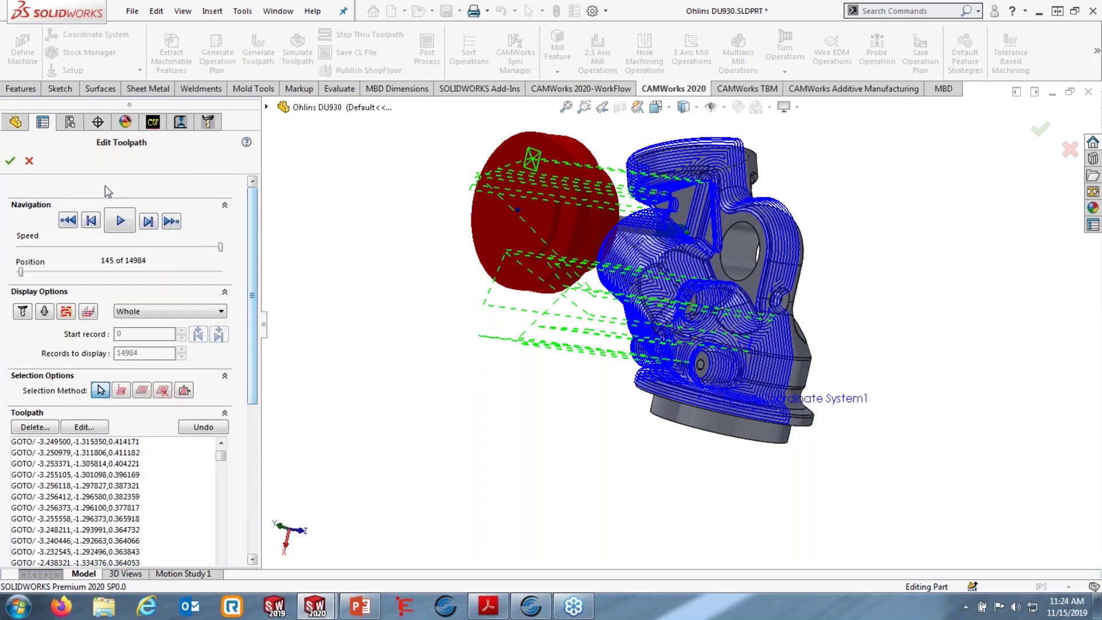
left_click(9, 161)
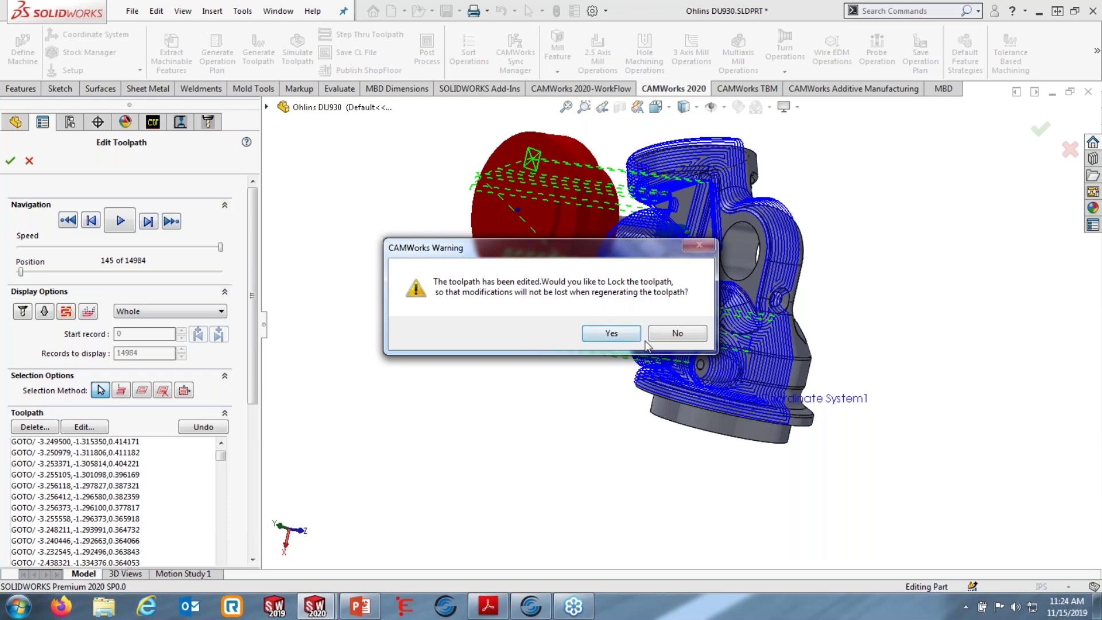
left_click(675, 333)
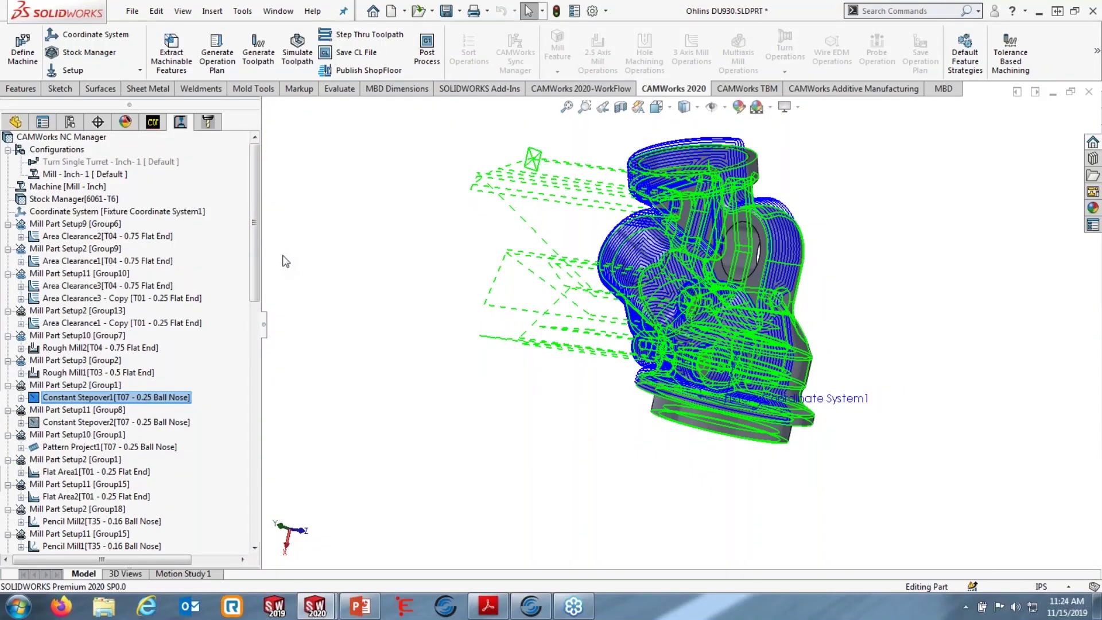
Review the toolpath editing commands available for Multi Surface Feature1 under Constant Stepover1
left_click(22, 397)
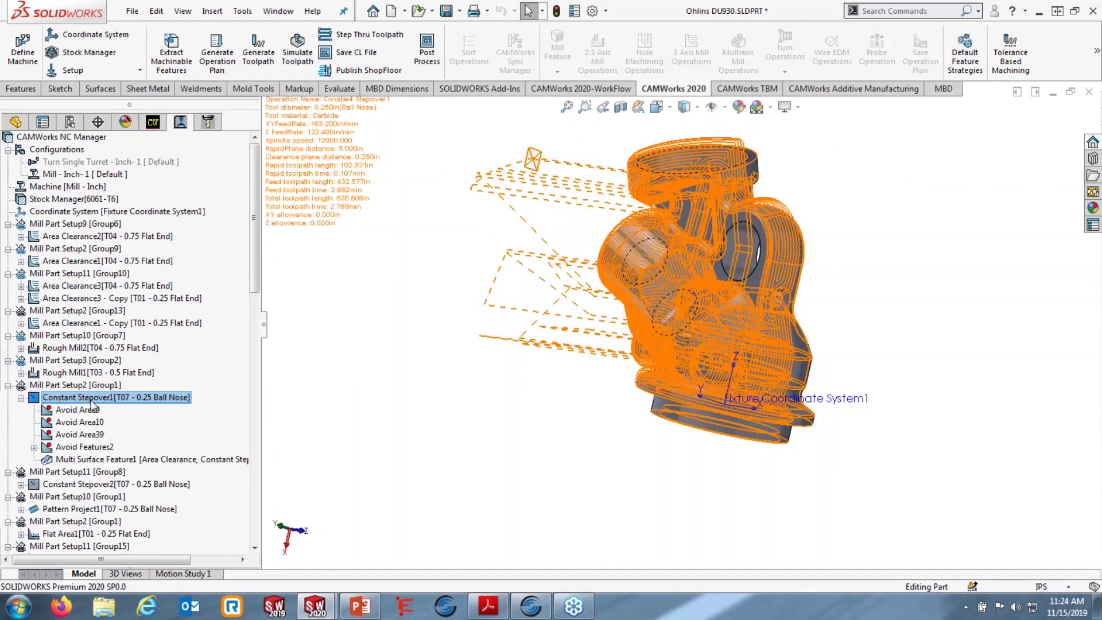
right_click(105, 461)
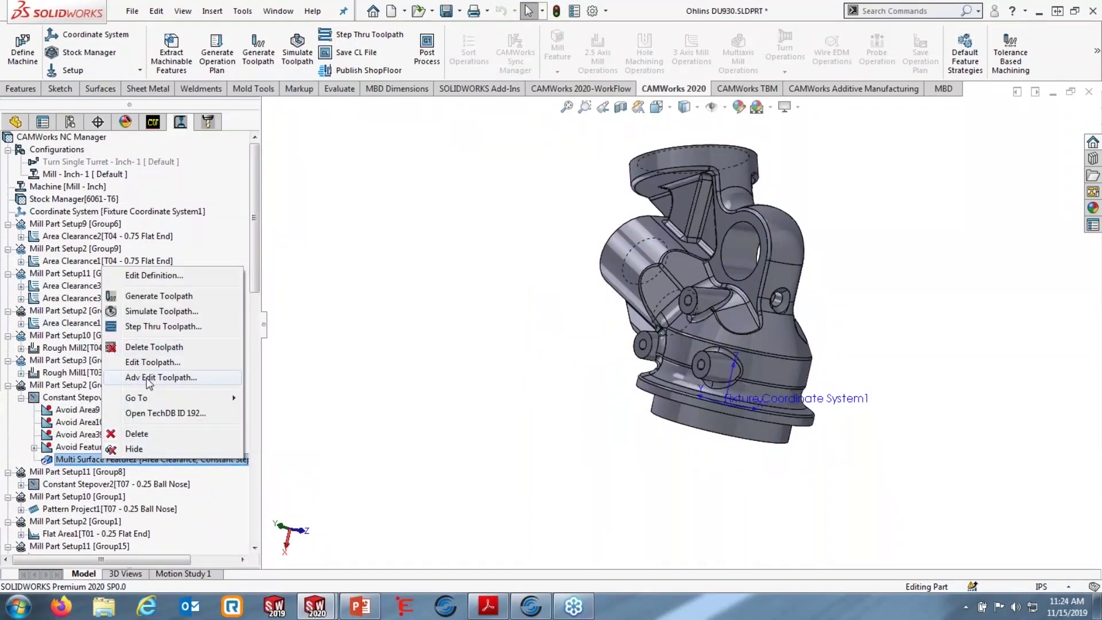
left_click(439, 290)
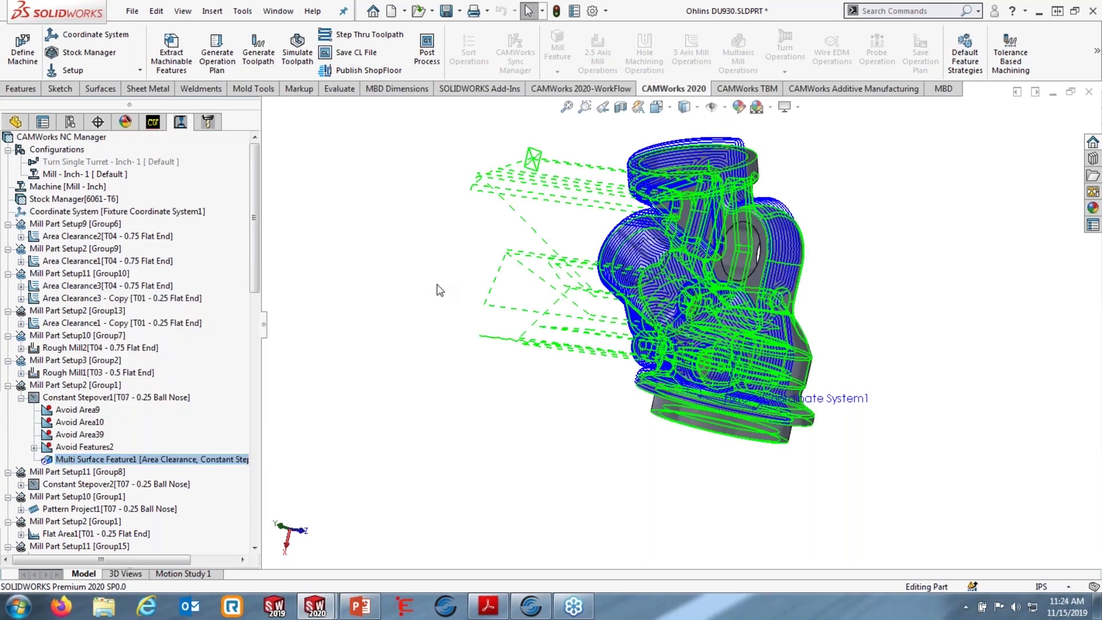
left_click(21, 397)
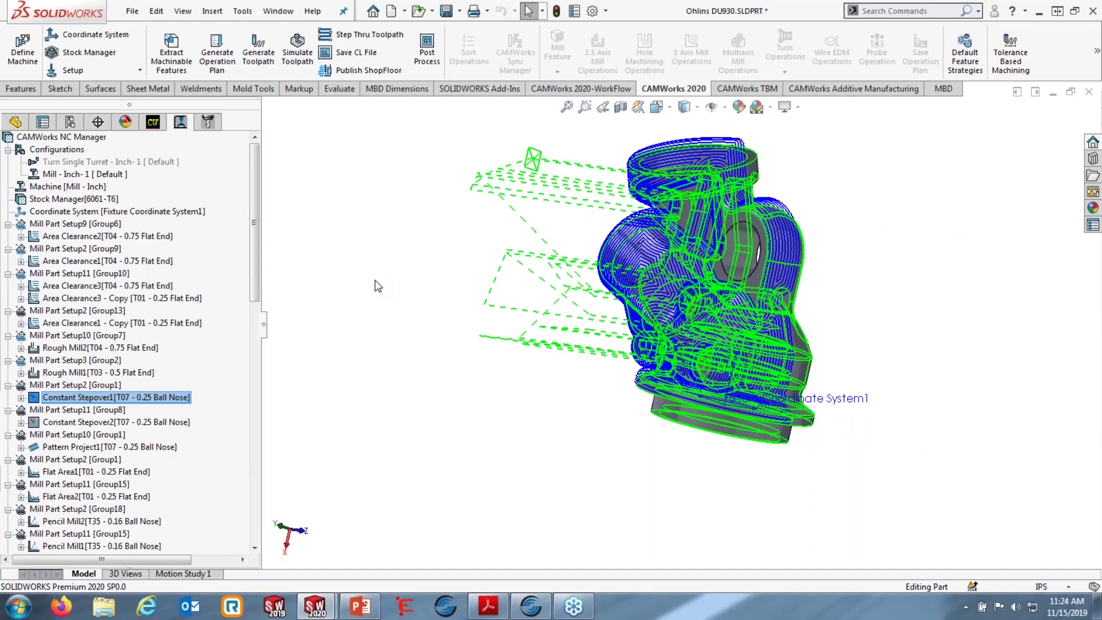
Open the operation definition of Thread Mill1 and bring its 1/2 NPT tapped hole into close view
left_click_drag(255, 253, 256, 506)
right_click(166, 523)
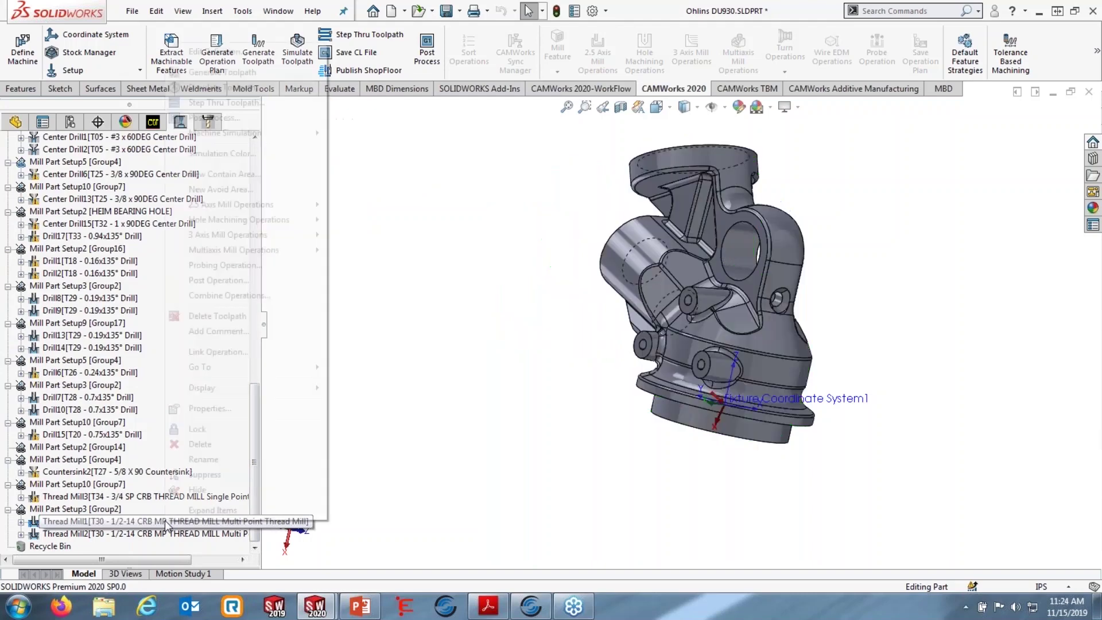
left_click(212, 53)
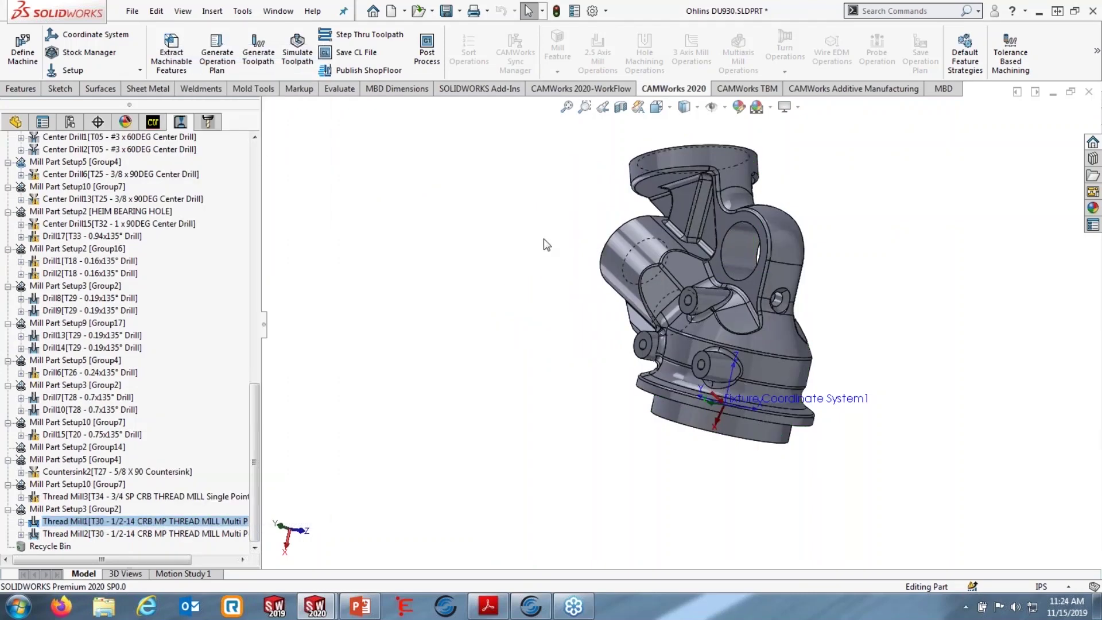
left_click(179, 60)
middle_click_drag(701, 198, 803, 246)
scroll(648, 332, "down", 5)
scroll(647, 331, "down", 1)
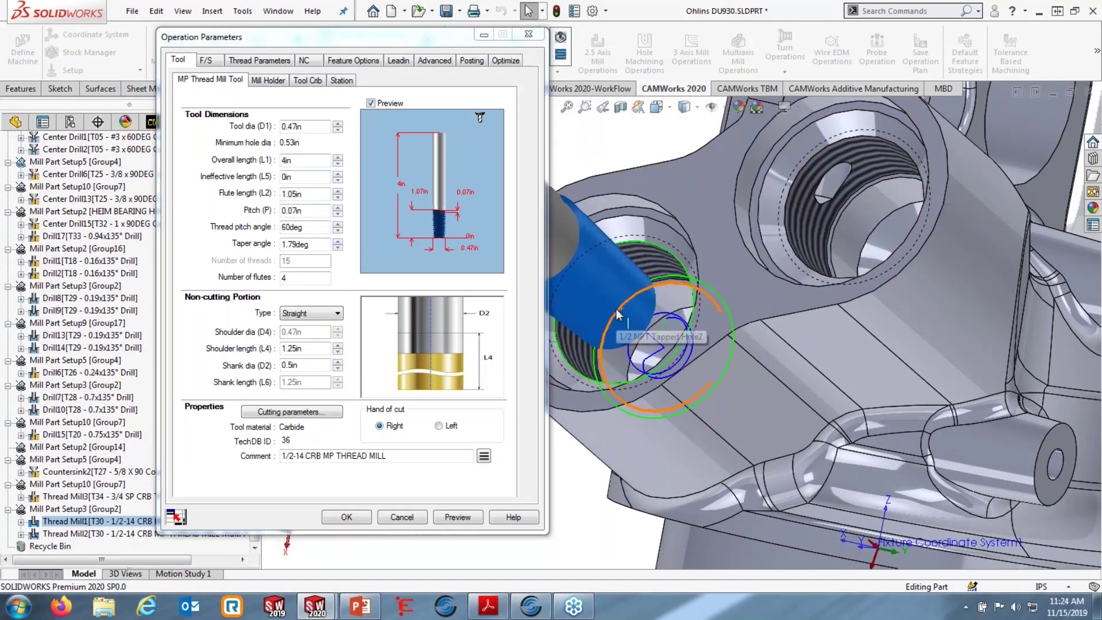
Check the thread mill's taper angle and its station details, including tool number, comment and description
left_click(320, 244)
left_click(381, 228)
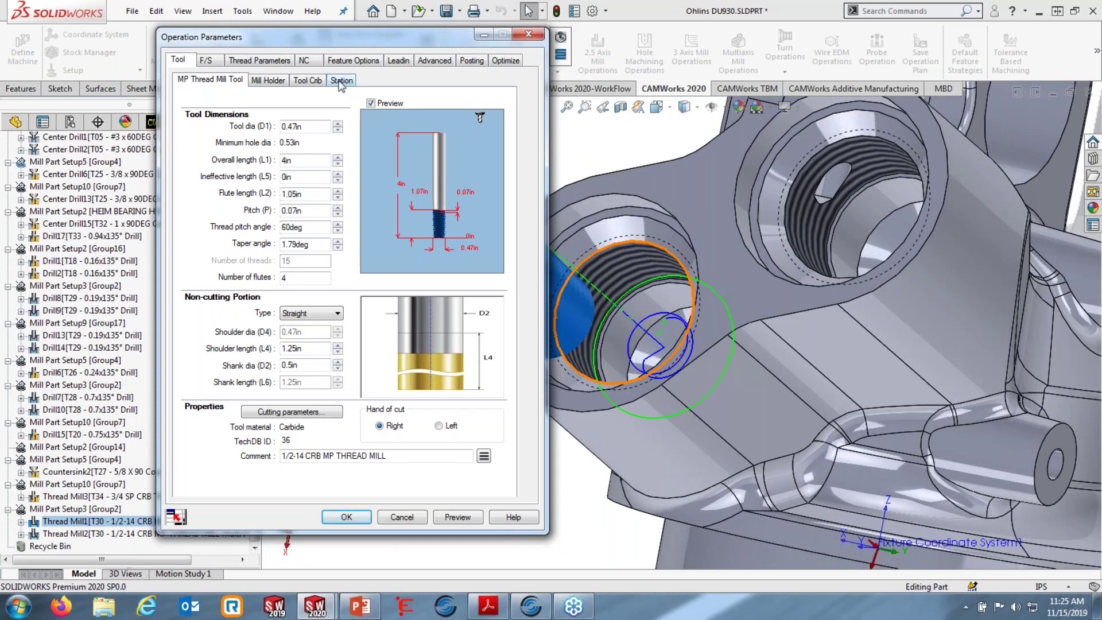
left_click(341, 80)
double_click(280, 107)
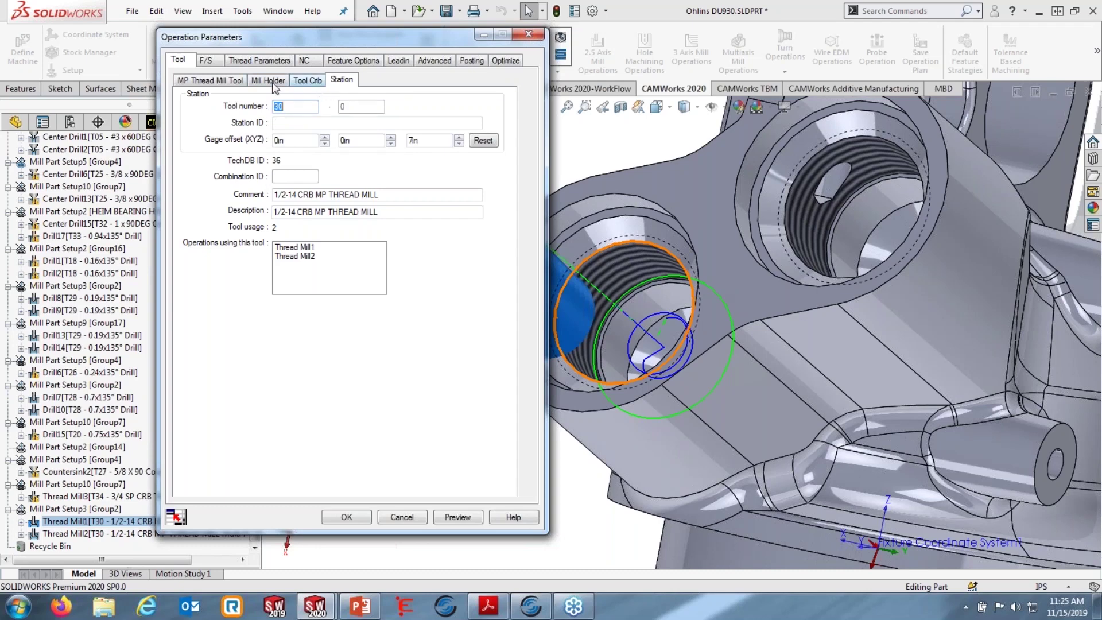
left_click(230, 81)
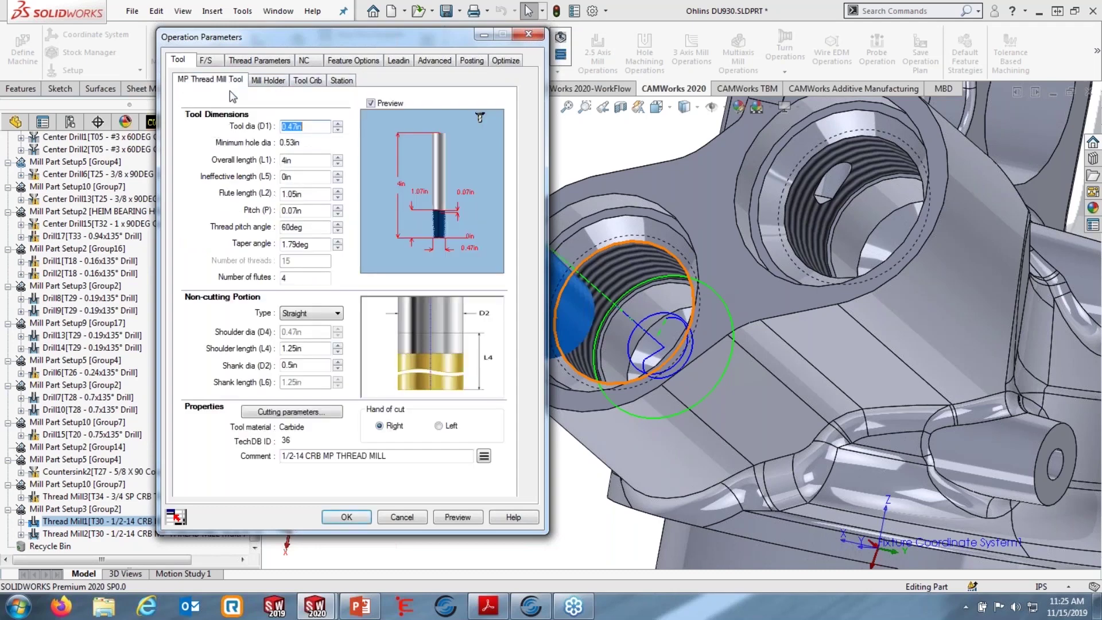
Set the thread mill's Tool Id to 123589 in its additional details and apply the change to all operations sharing the tool
left_click(483, 457)
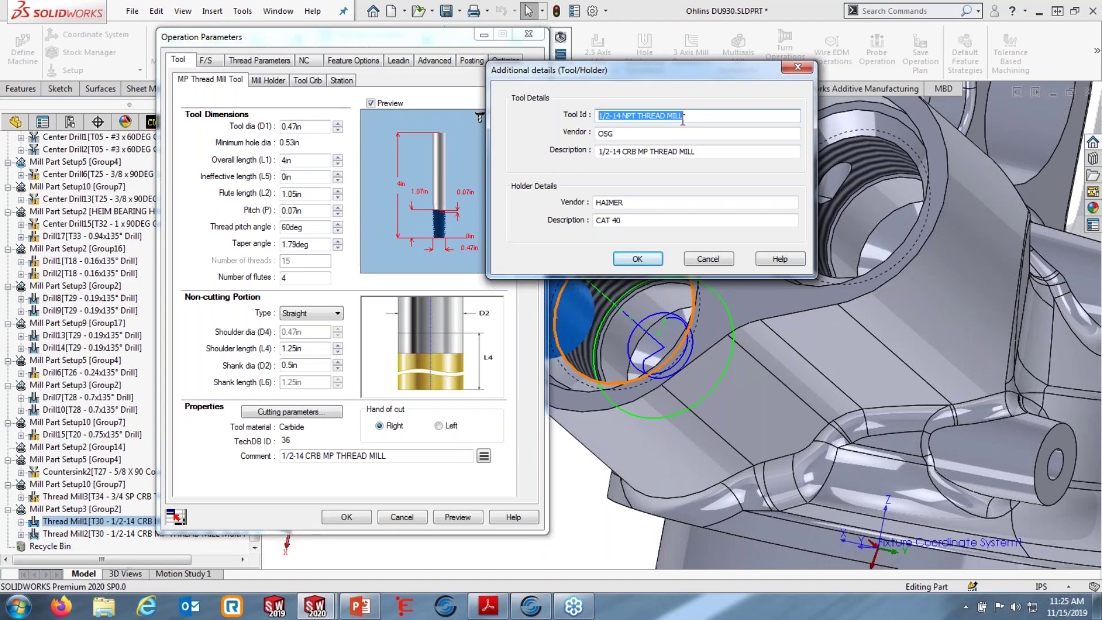
type("123589")
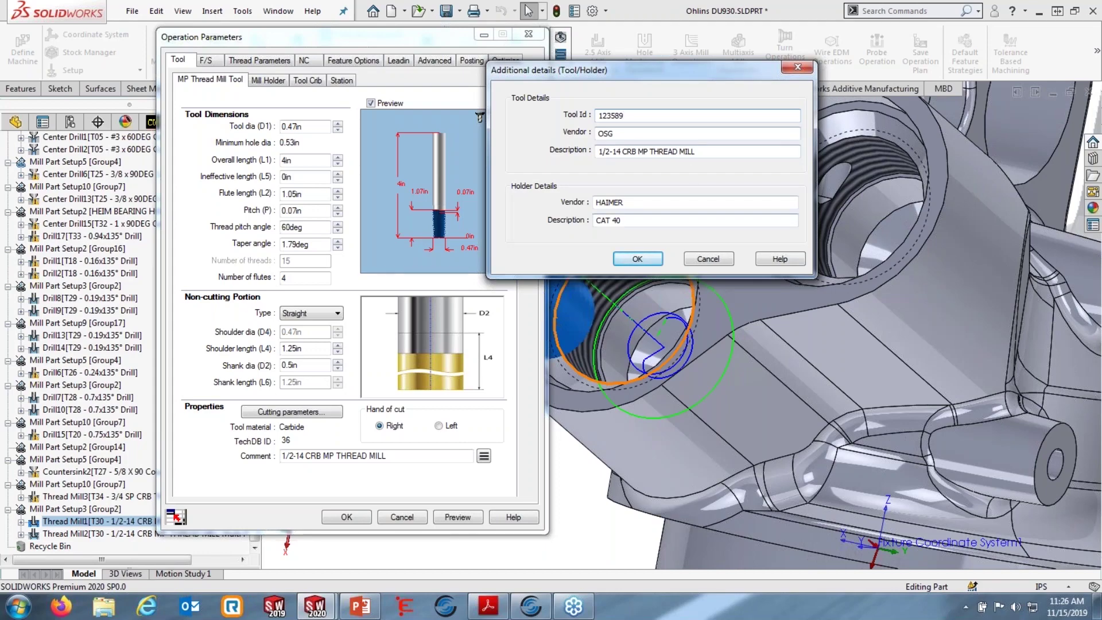
left_click_drag(694, 152, 567, 152)
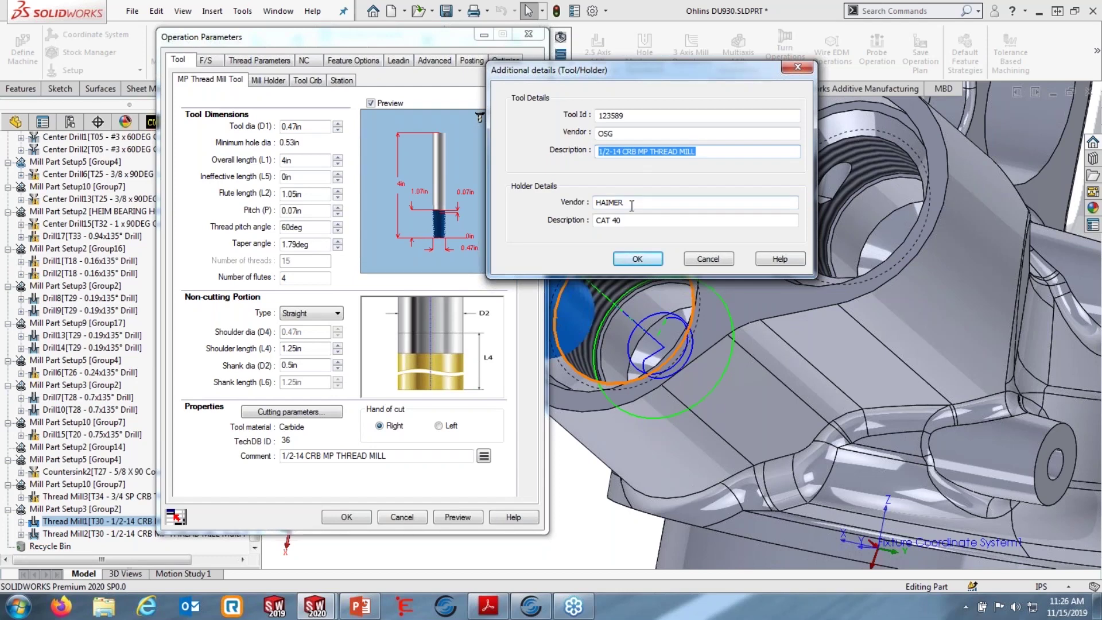
left_click_drag(631, 205, 597, 202)
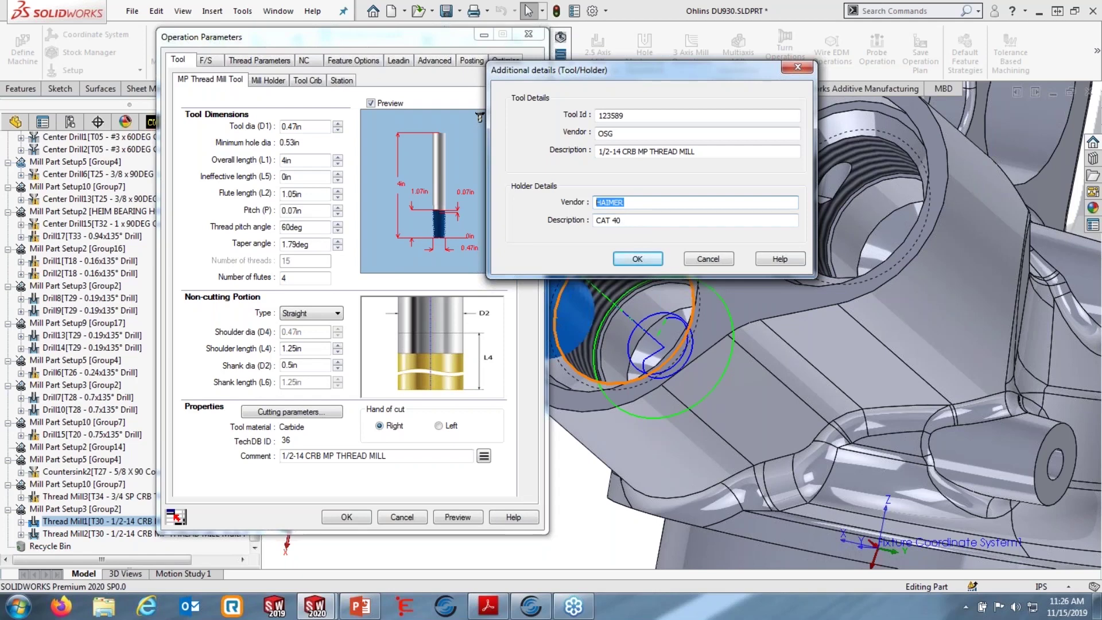
left_click(635, 259)
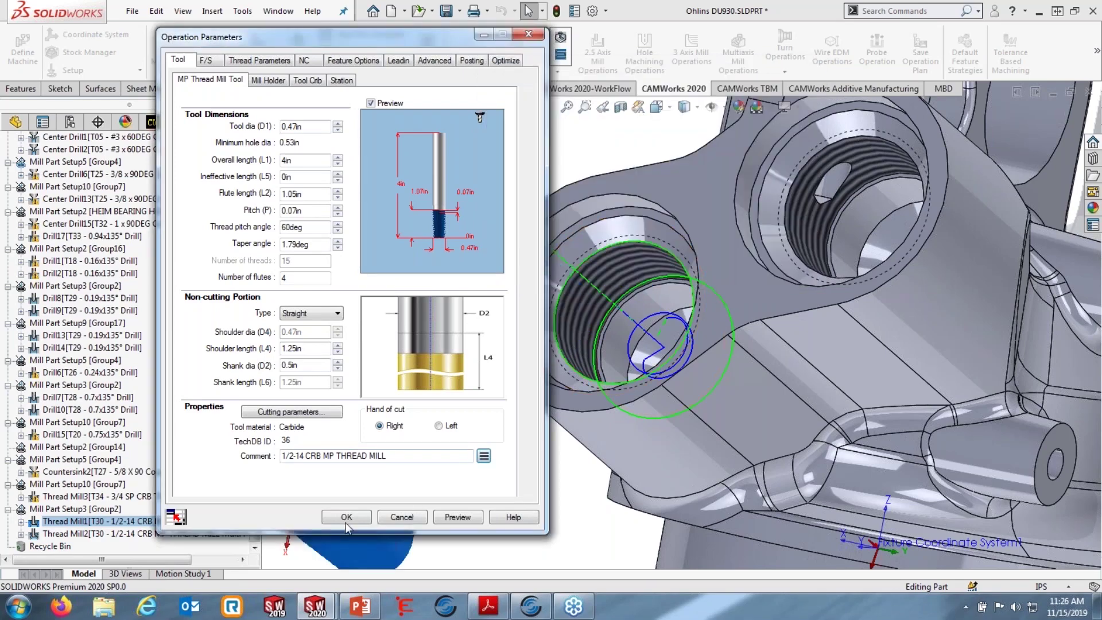
left_click(346, 519)
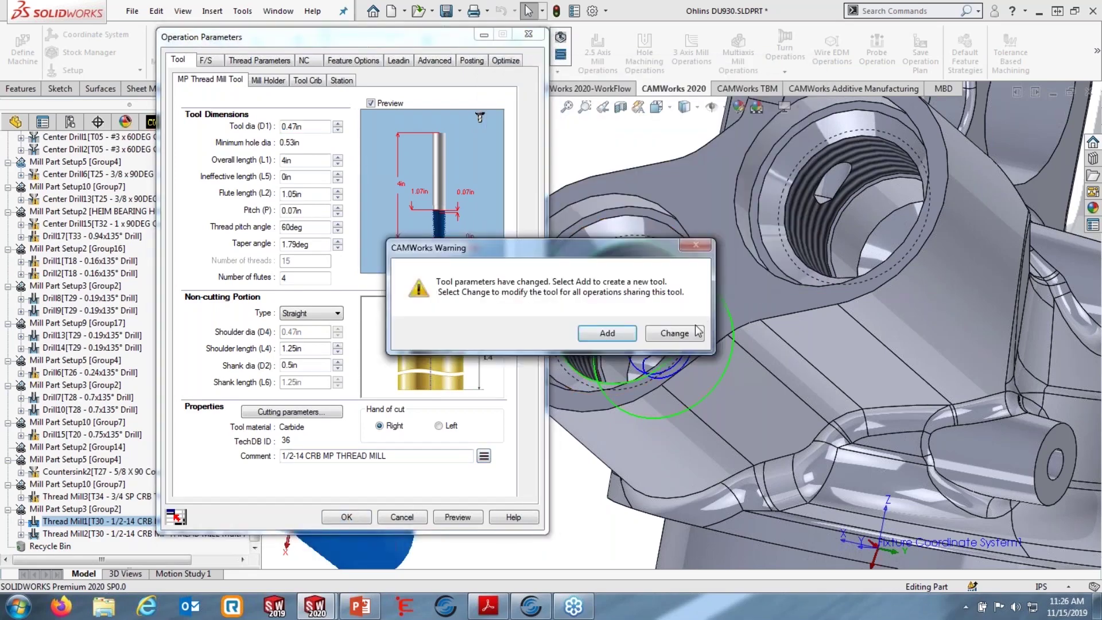
left_click(687, 334)
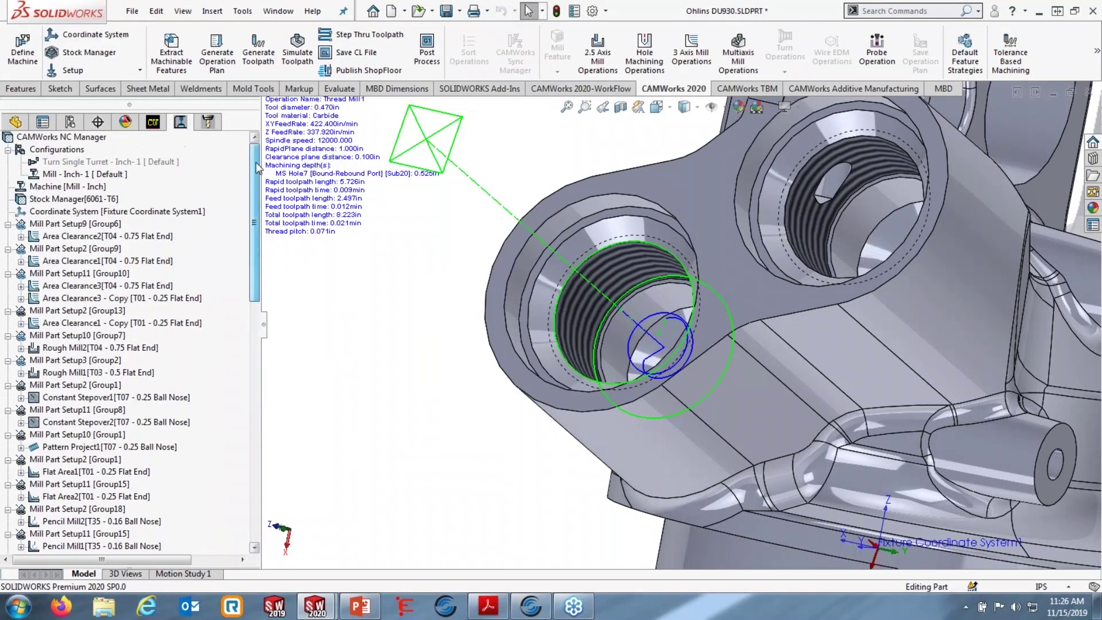
Open the operation parameters of Area Clearance2 and view its flat end mill against the part
left_click(153, 237)
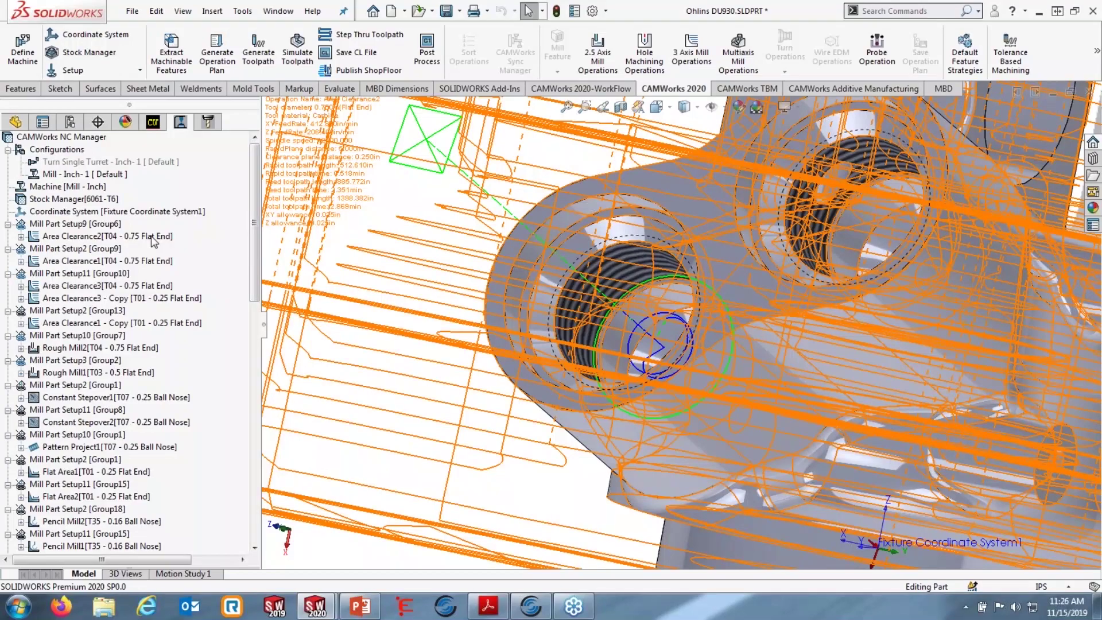
double_click(152, 237)
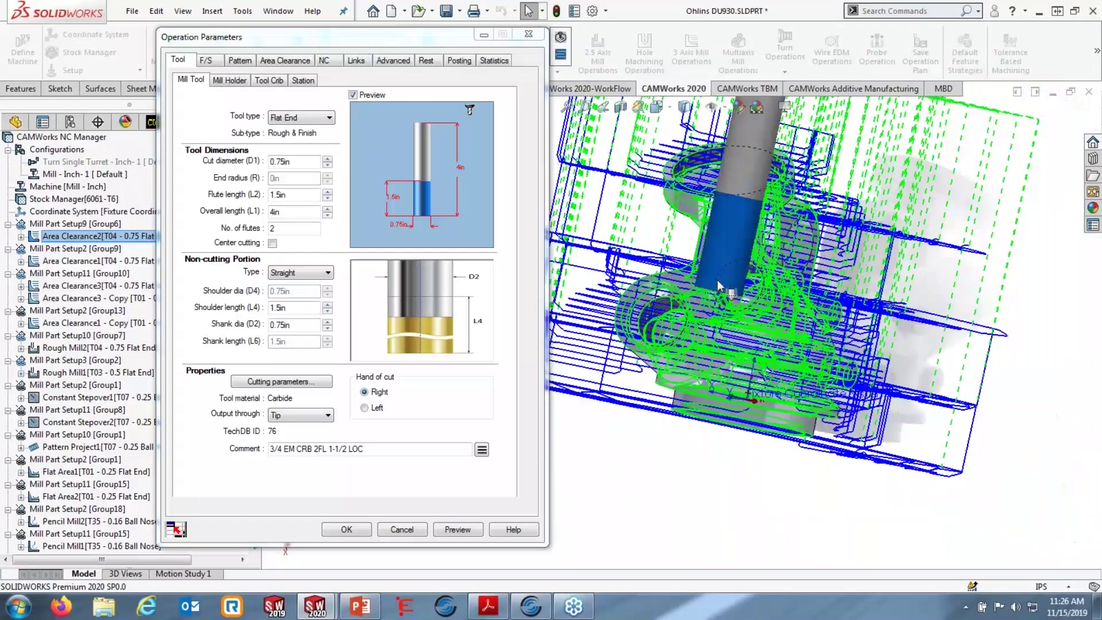
middle_click_drag(719, 286, 642, 380)
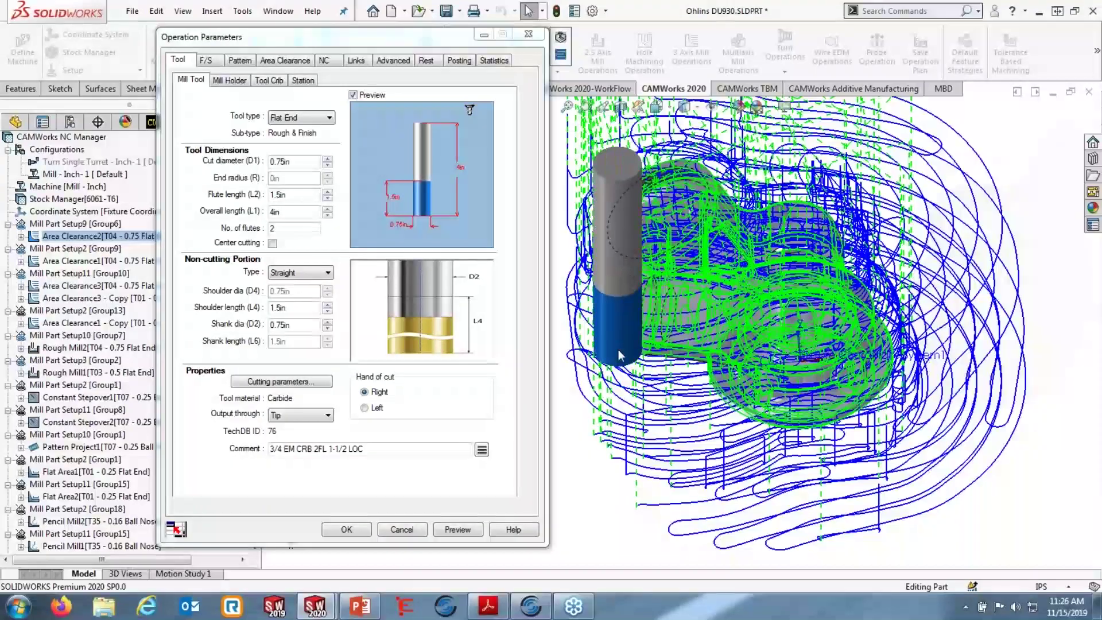
left_click(468, 204)
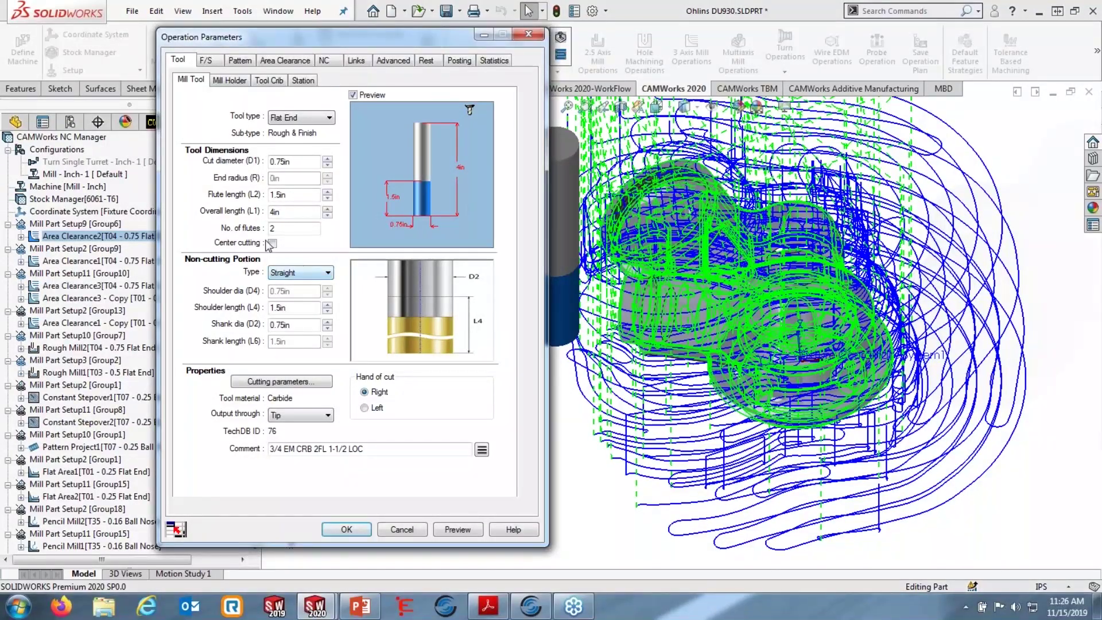
Examine the tip of the 0.75 in flat end mill while switching center cutting on and back off
middle_click_drag(647, 361, 634, 182)
scroll(607, 225, "down", 5)
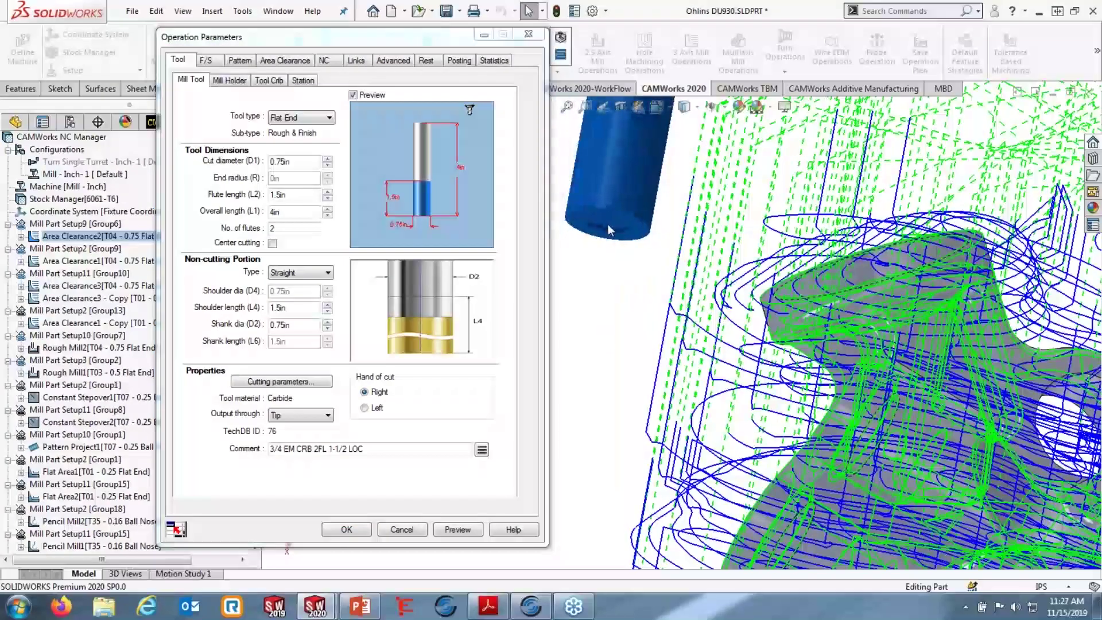
scroll(608, 225, "down", 4)
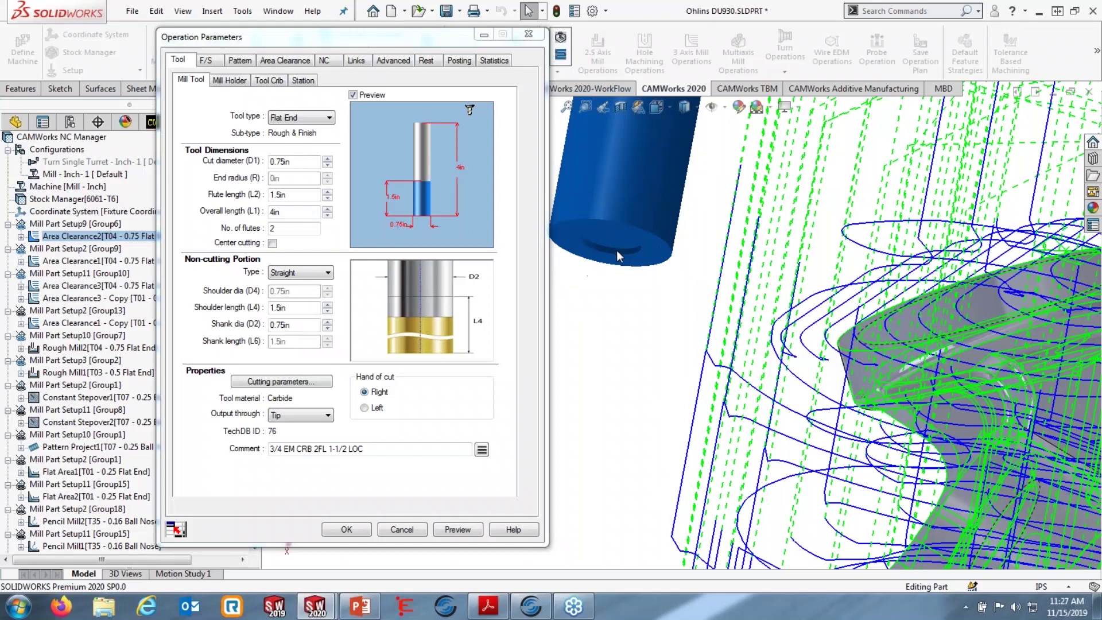
key("ctrl")
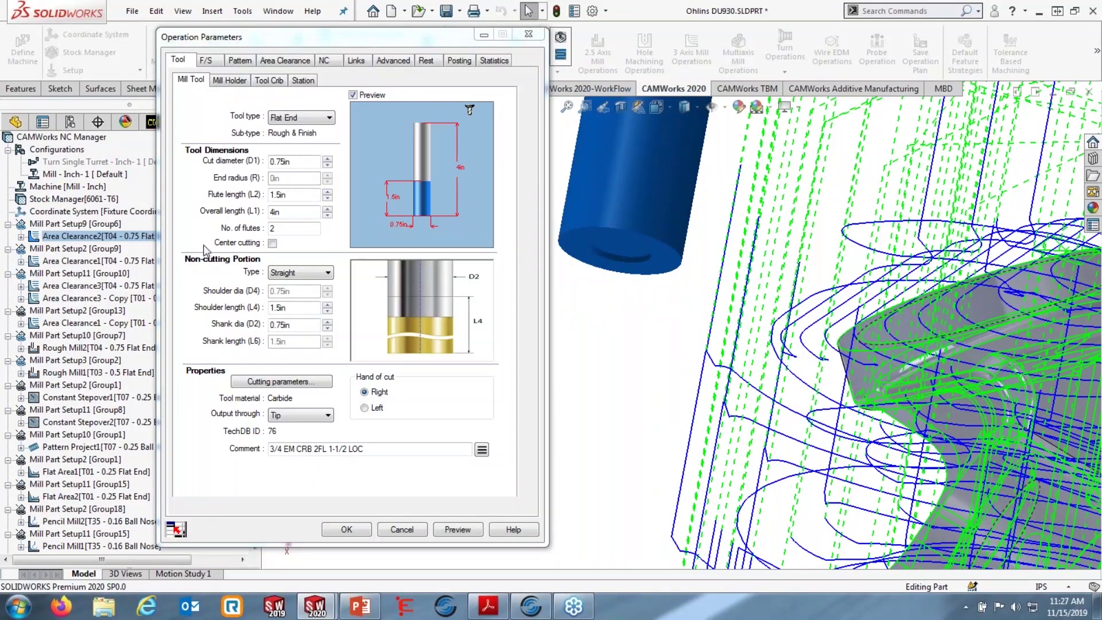
left_click(272, 243)
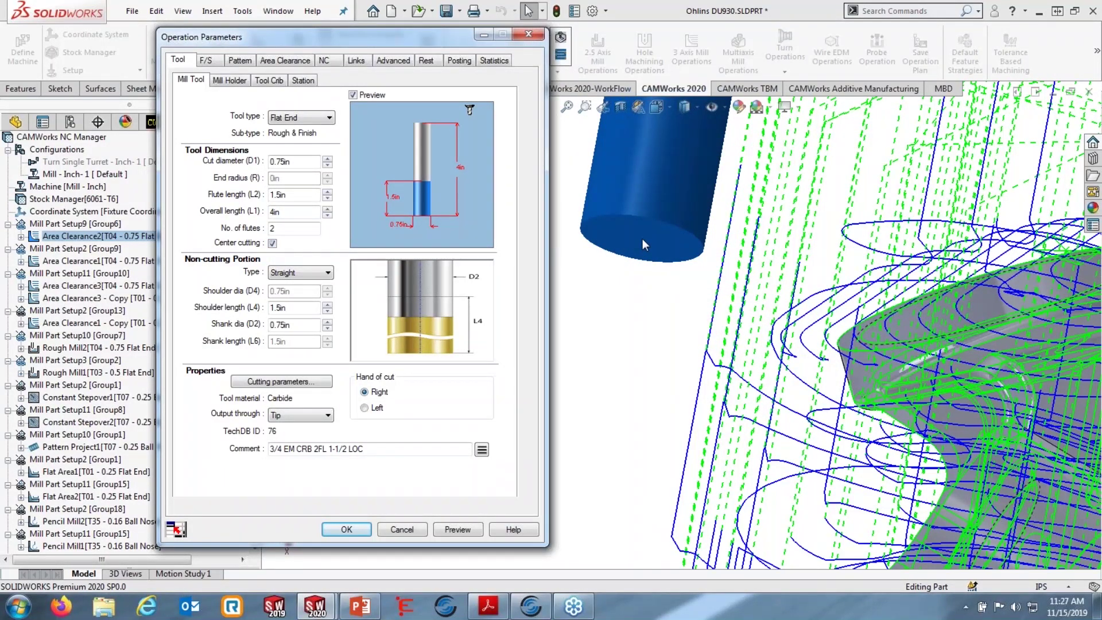
left_click(272, 243)
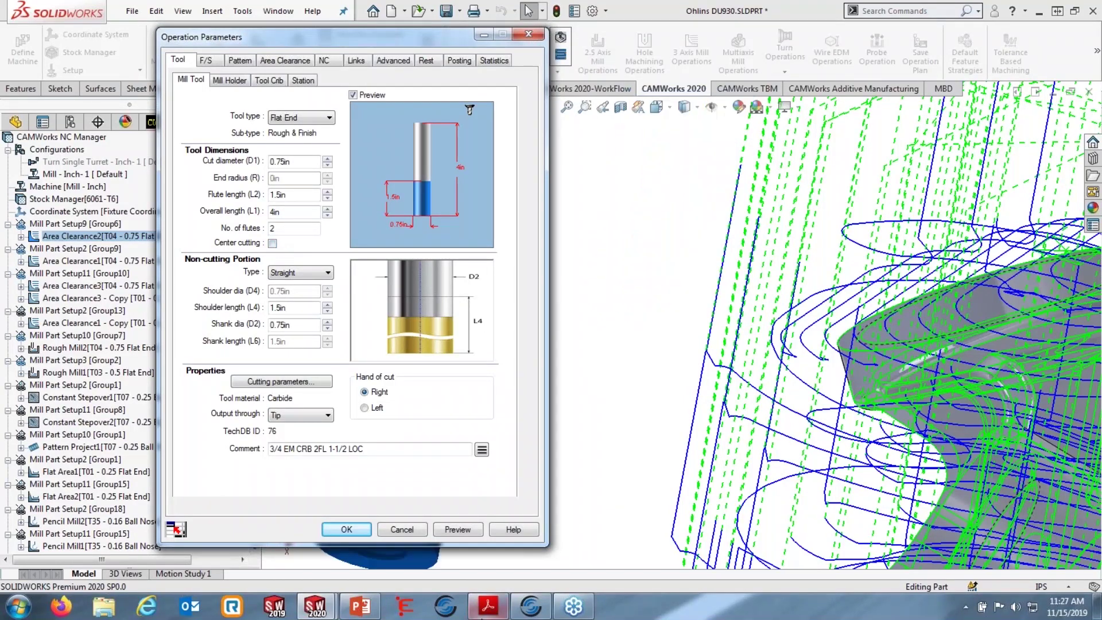
Close Area Clearance2's operation parameters without saving changes and show the whole part without its toolpath
left_click(402, 529)
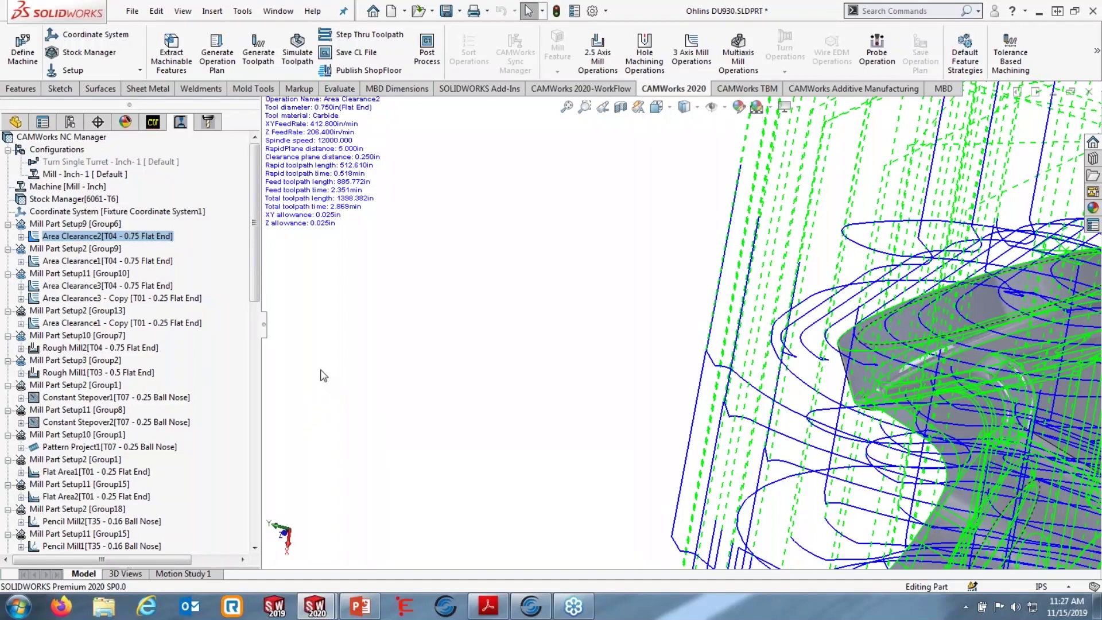
left_click(567, 108)
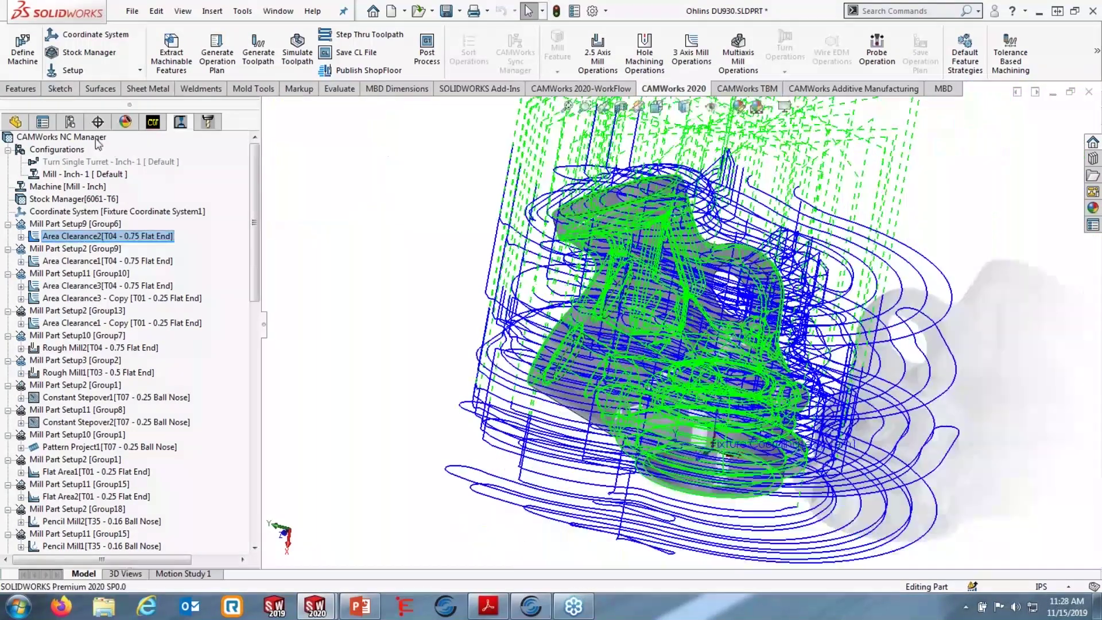
left_click(938, 142)
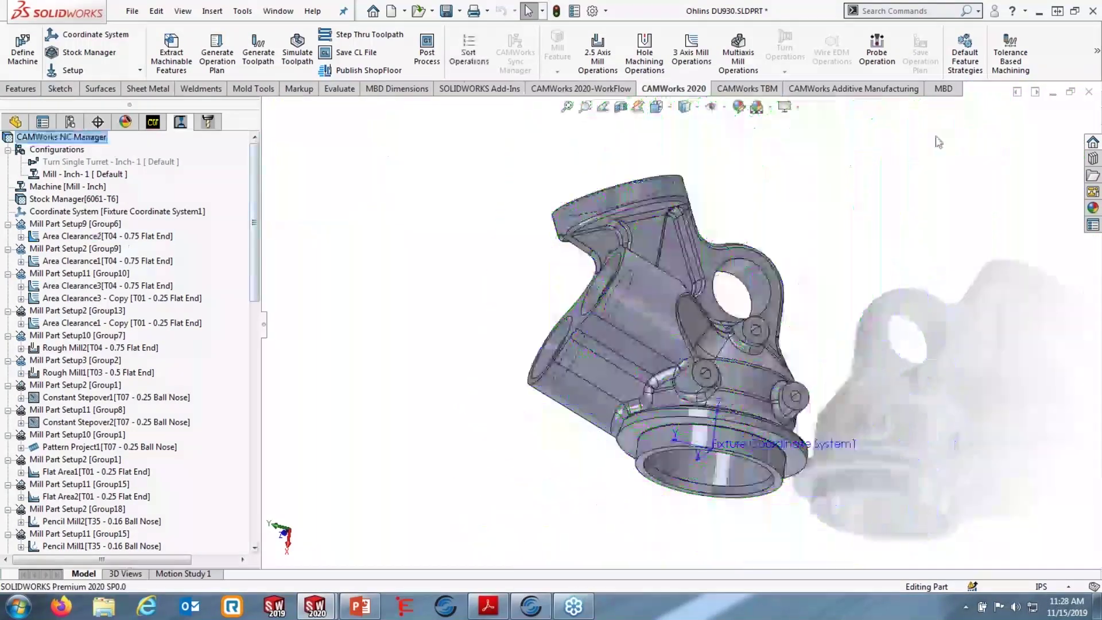
Enable curve features for chamfering among the extracted feature types in the CAMWorks mill feature options
left_click(1097, 51)
left_click(752, 114)
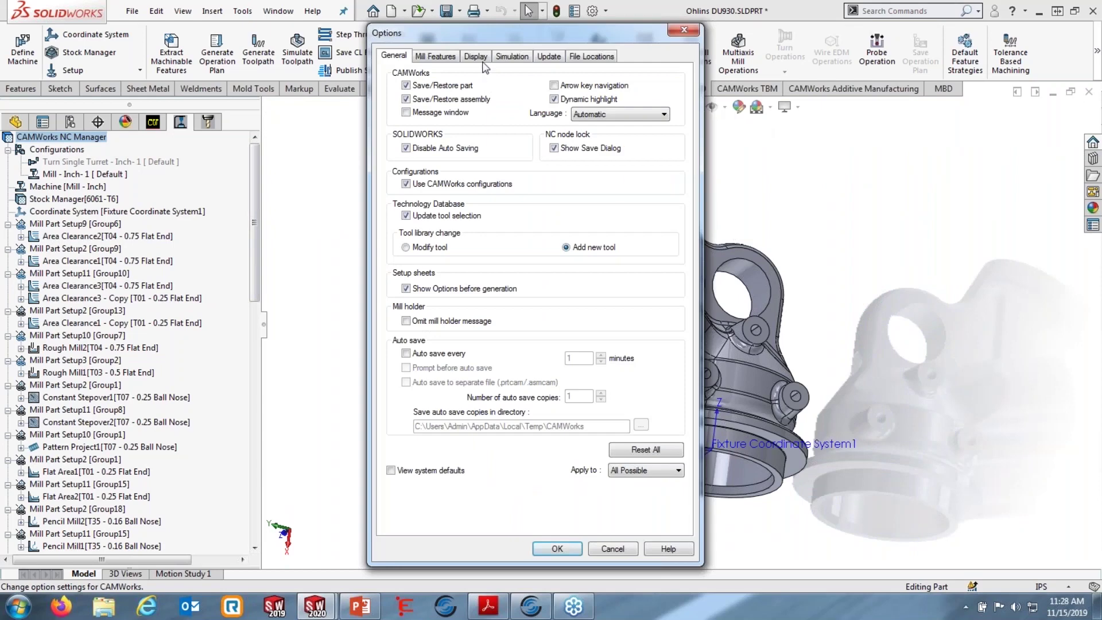
left_click(454, 58)
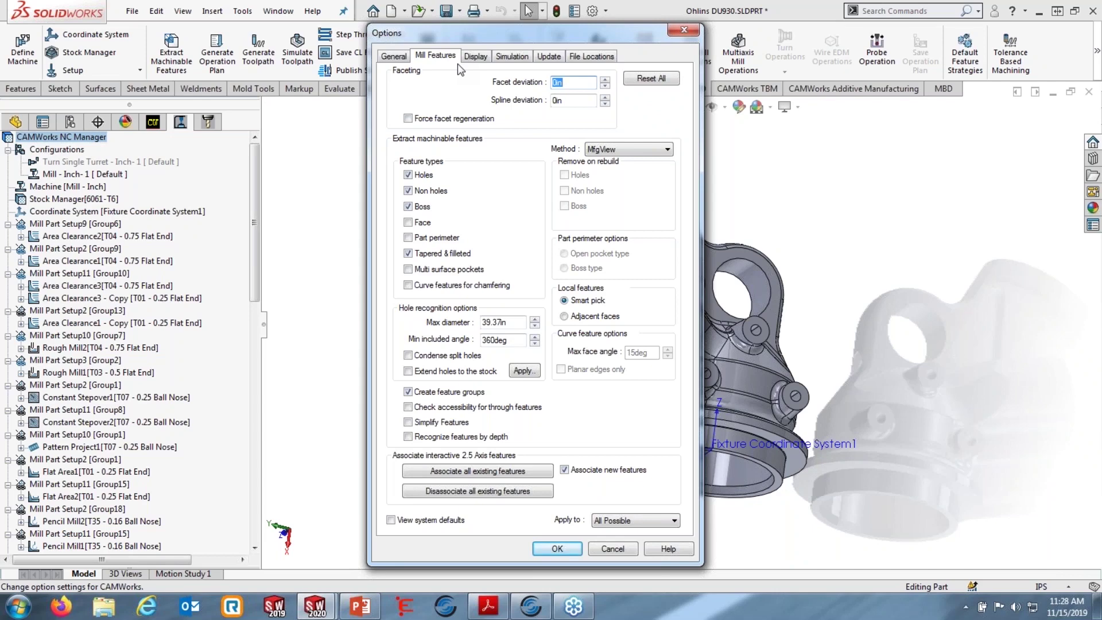
left_click(408, 285)
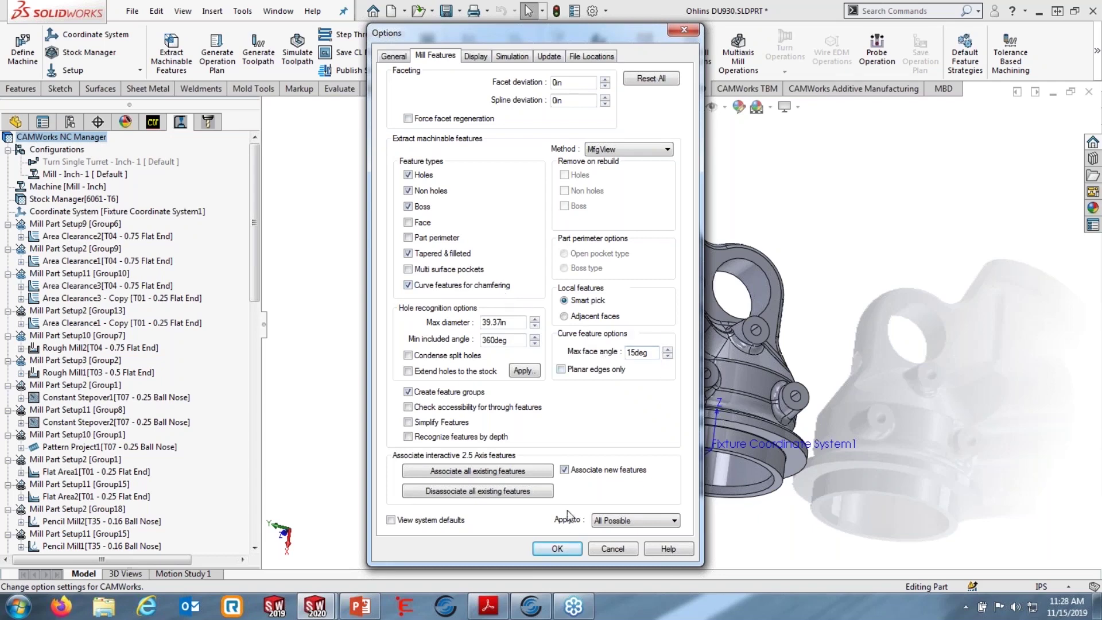
left_click(558, 546)
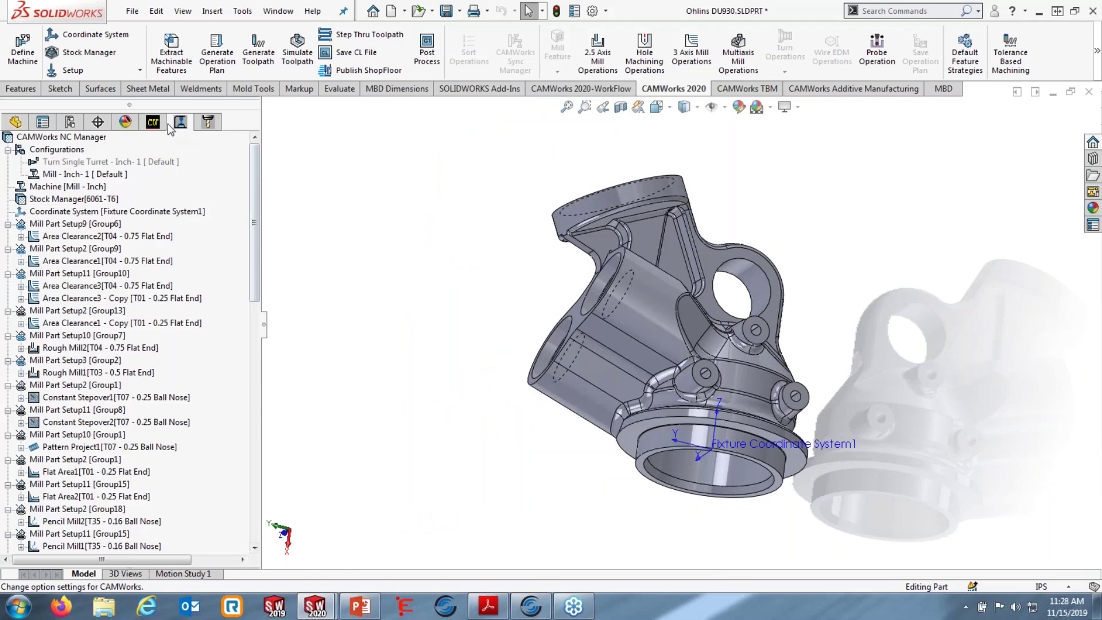
Extract the part's machinable features, declining to regenerate the manually edited Constant Stepover1 toolpath
left_click(171, 51)
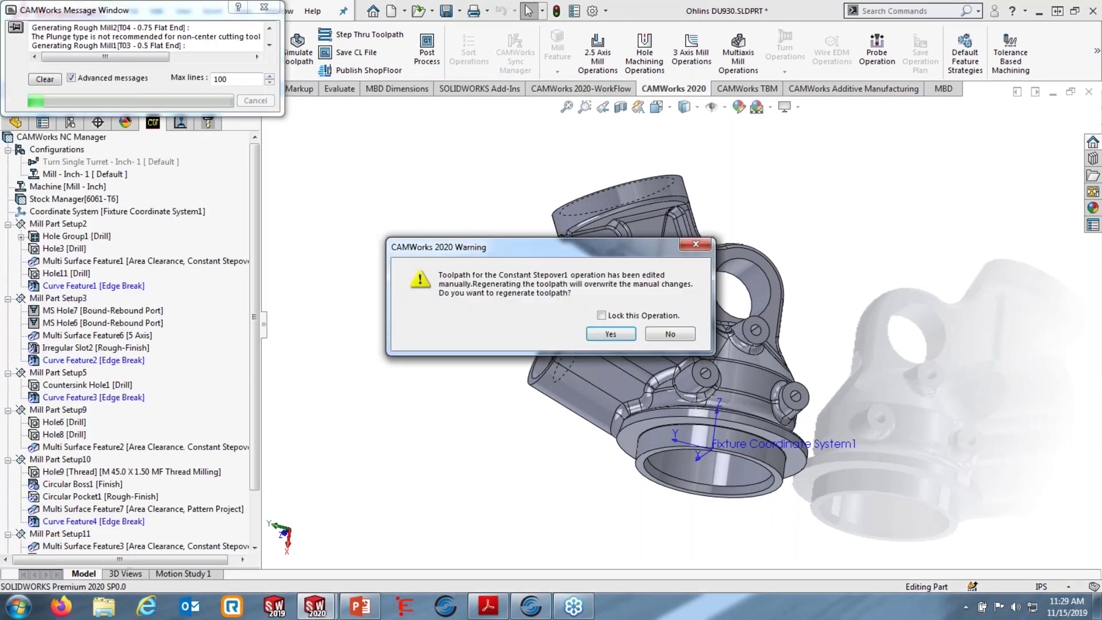
left_click(670, 335)
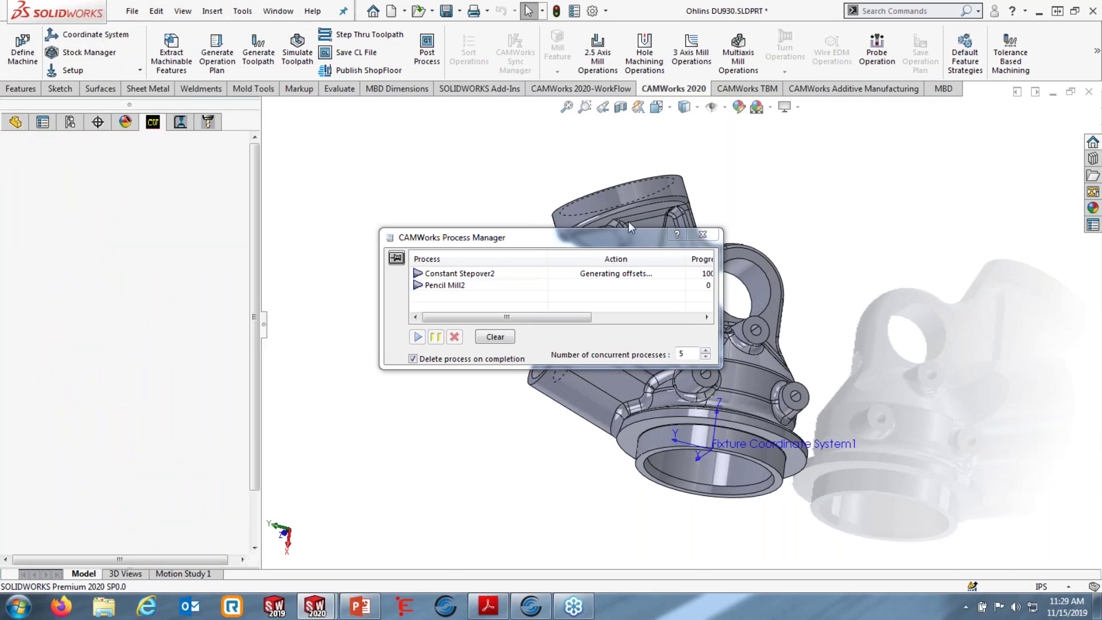
Examine the edges recognized by Curve Feature1 under Mill Part Setup2, including those around the small bosses
left_click(119, 285)
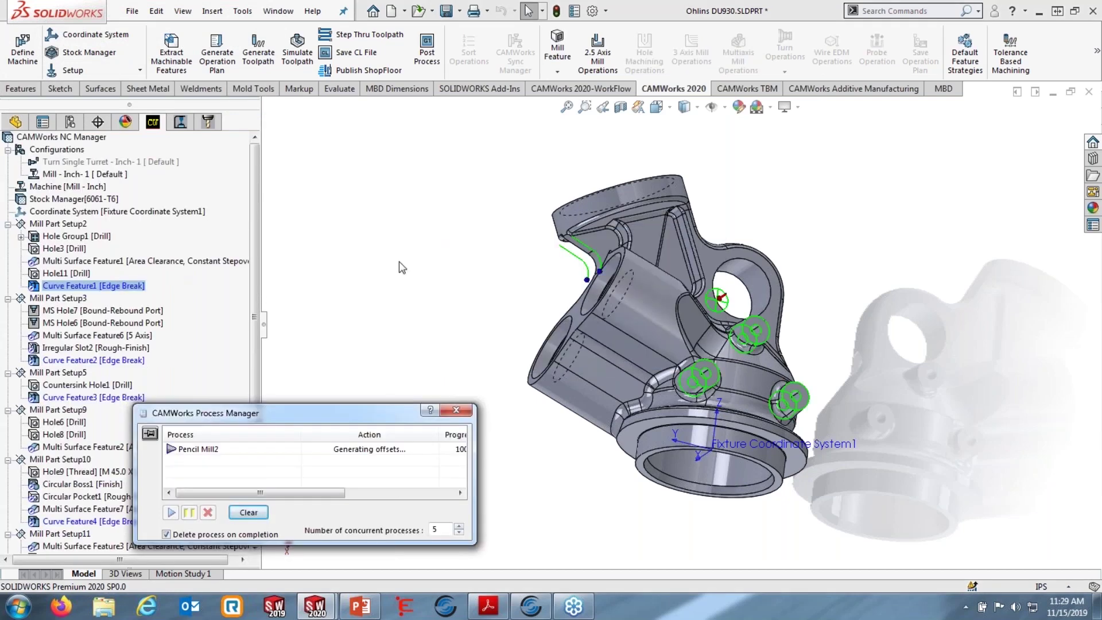
scroll(591, 236, "down", 5)
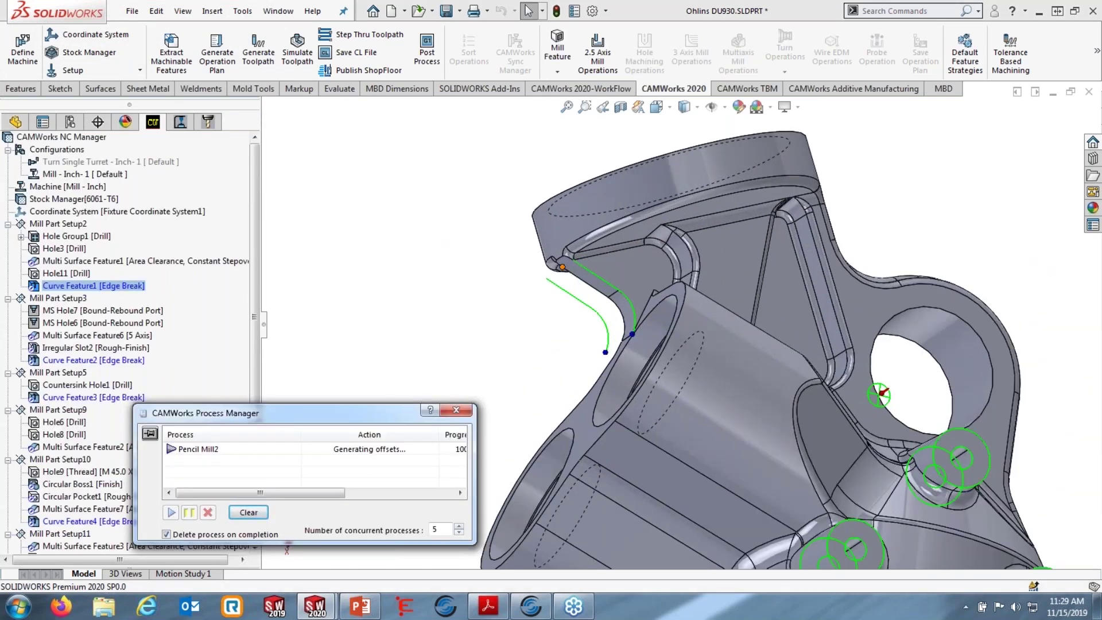
scroll(587, 266, "down", 2)
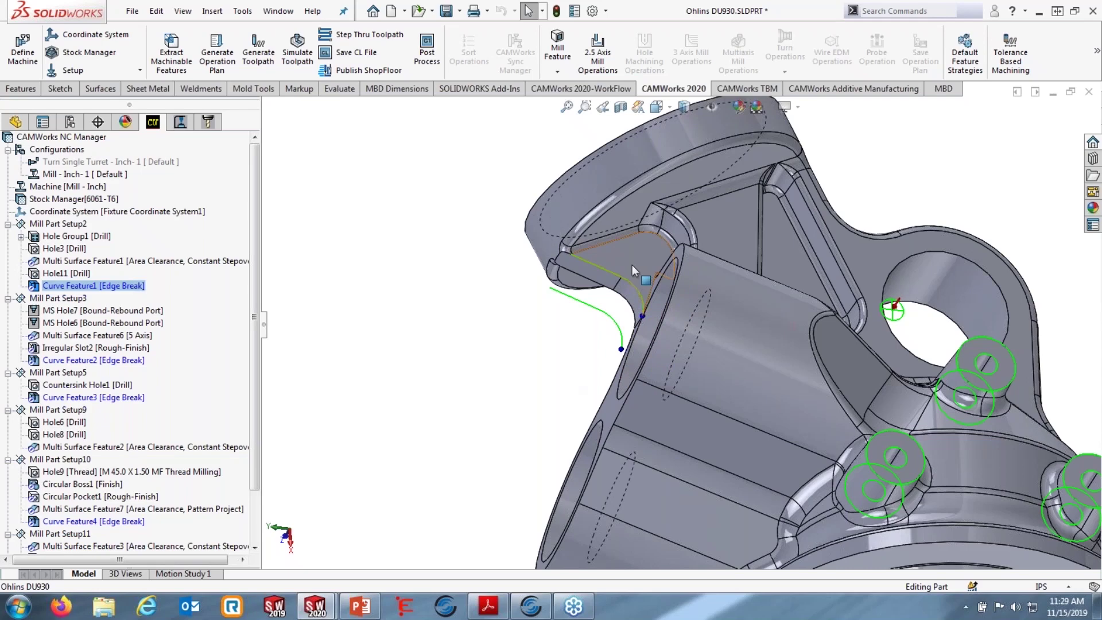
scroll(1001, 379, "up", 2)
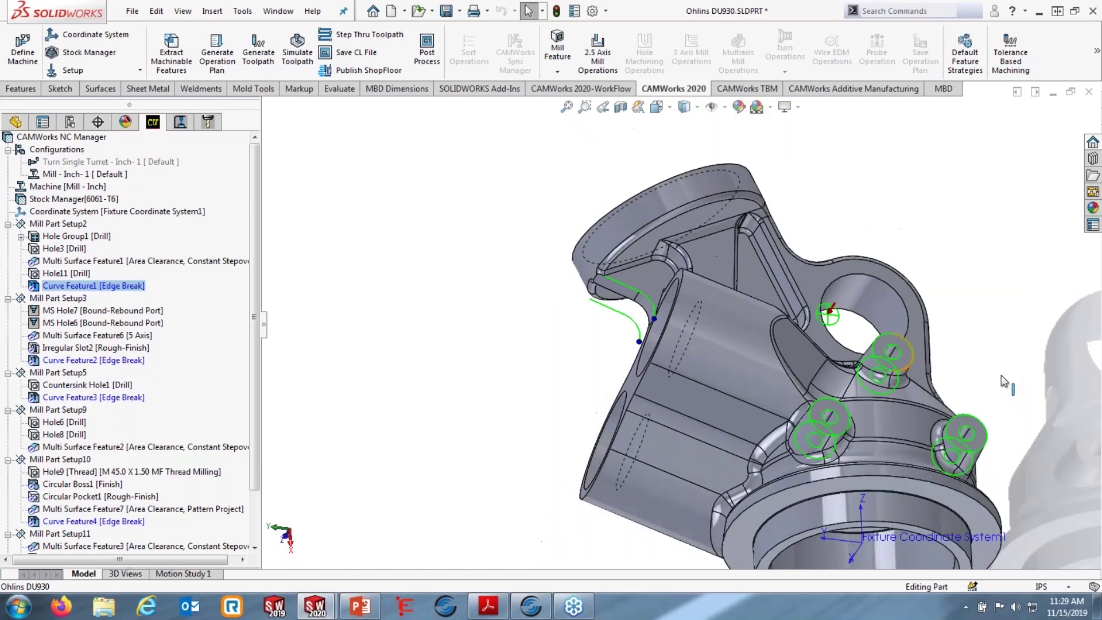
scroll(841, 370, "down", 3)
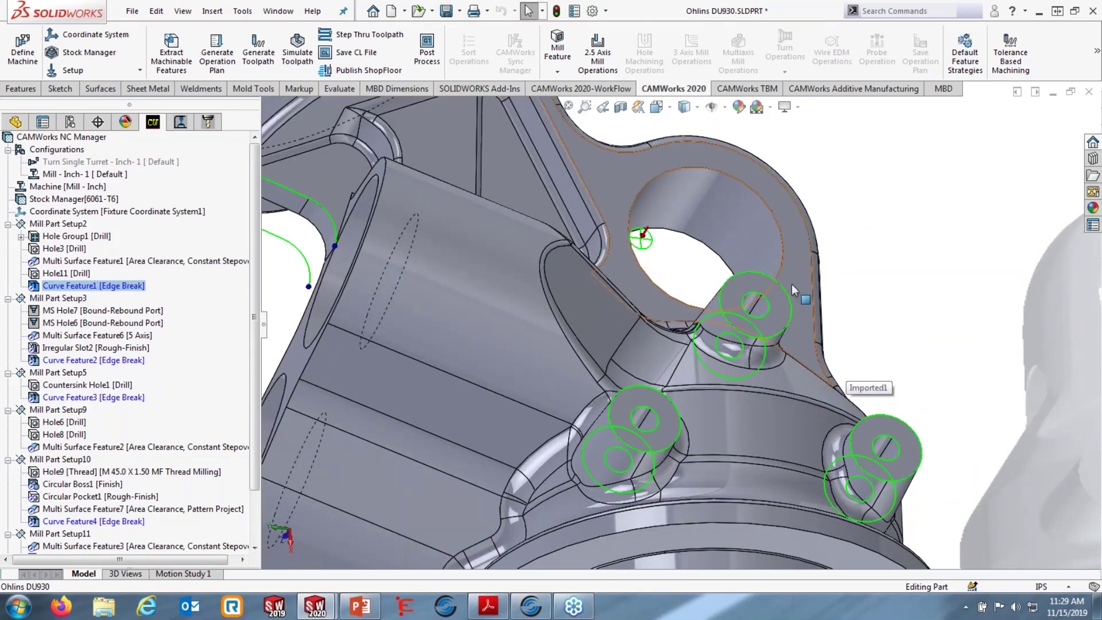
Examine the edge break chains of Curve Feature2 on the face around the two threaded ports
left_click(78, 362)
scroll(530, 260, "up", 4)
middle_click_drag(530, 261, 511, 332)
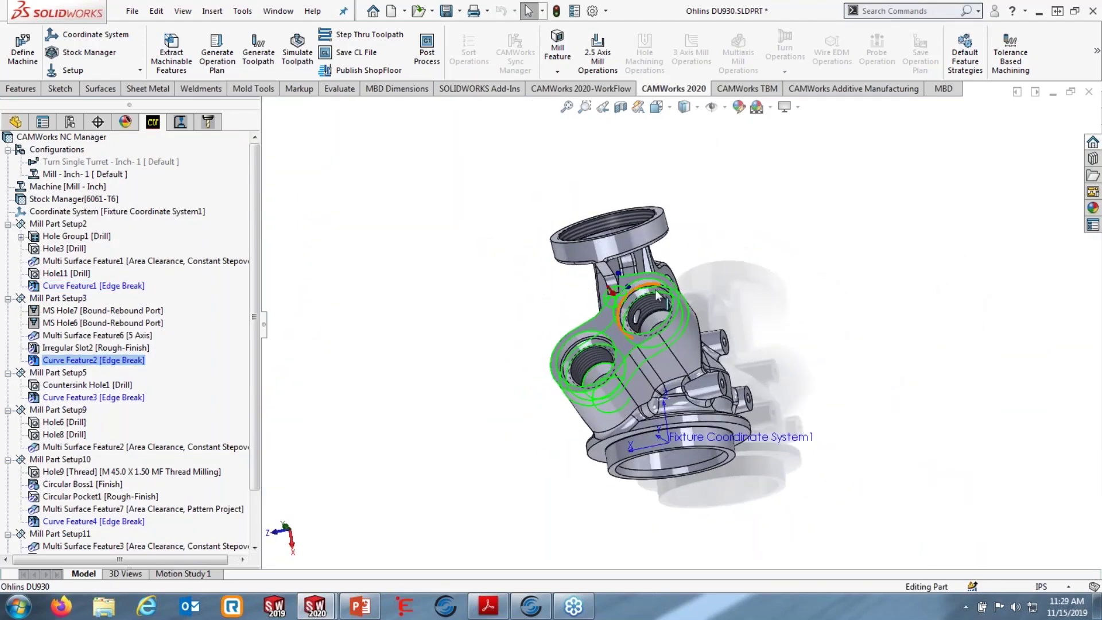
scroll(657, 291, "down", 5)
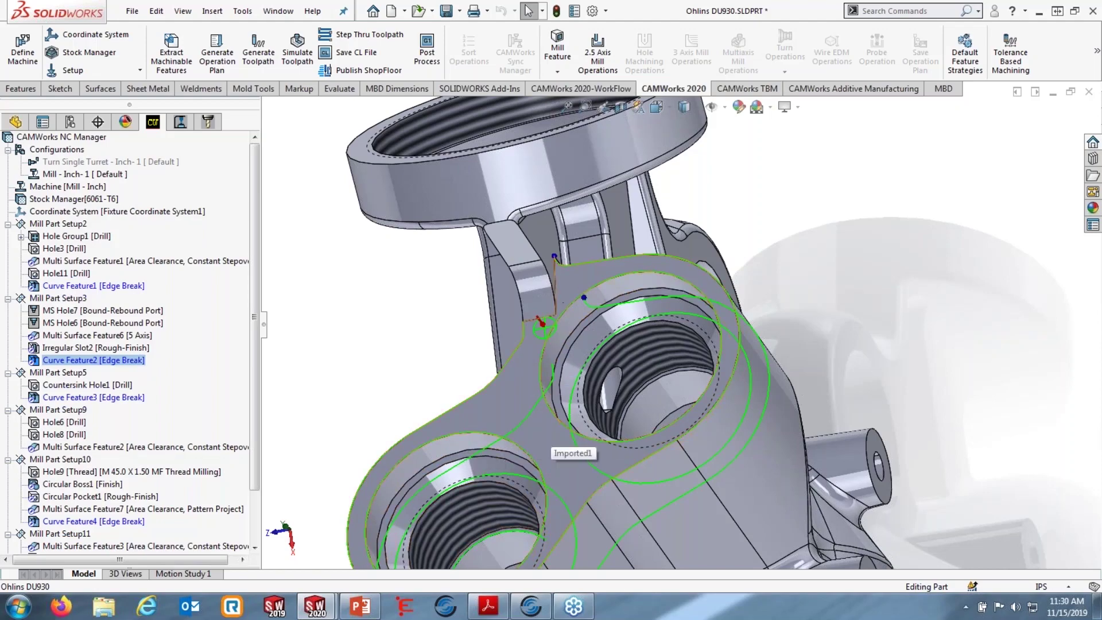
scroll(574, 333, "up", 3)
scroll(574, 333, "up", 2)
middle_click_drag(574, 333, 568, 447)
scroll(570, 449, "down", 8)
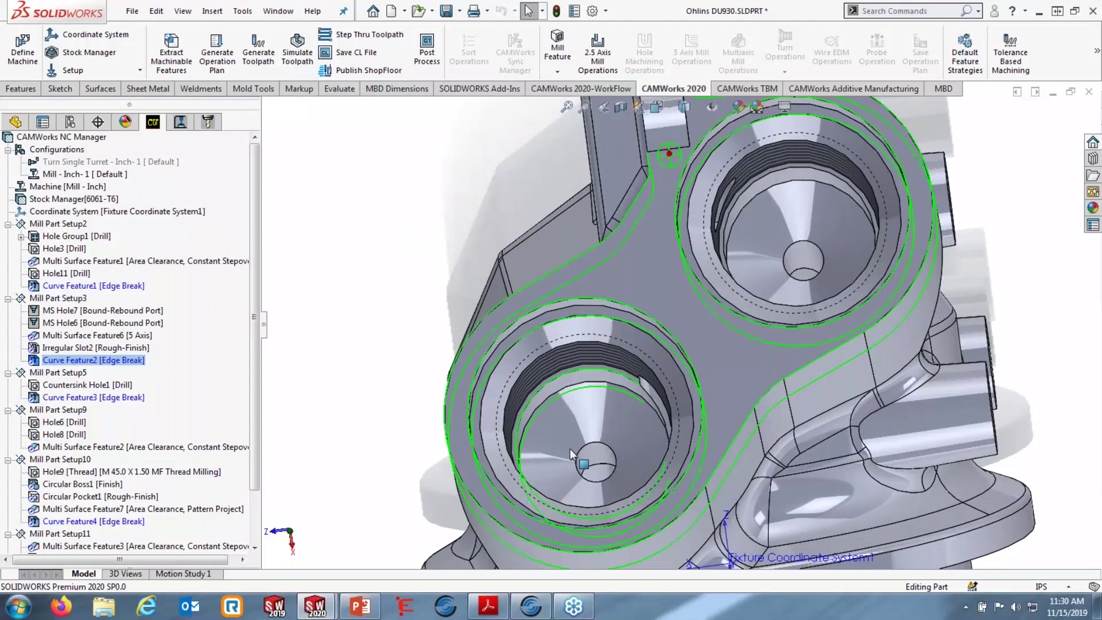
Edit the definition of Curve Feature2 to remove the inner edge loop at the bottom of the threaded port
right_click(93, 361)
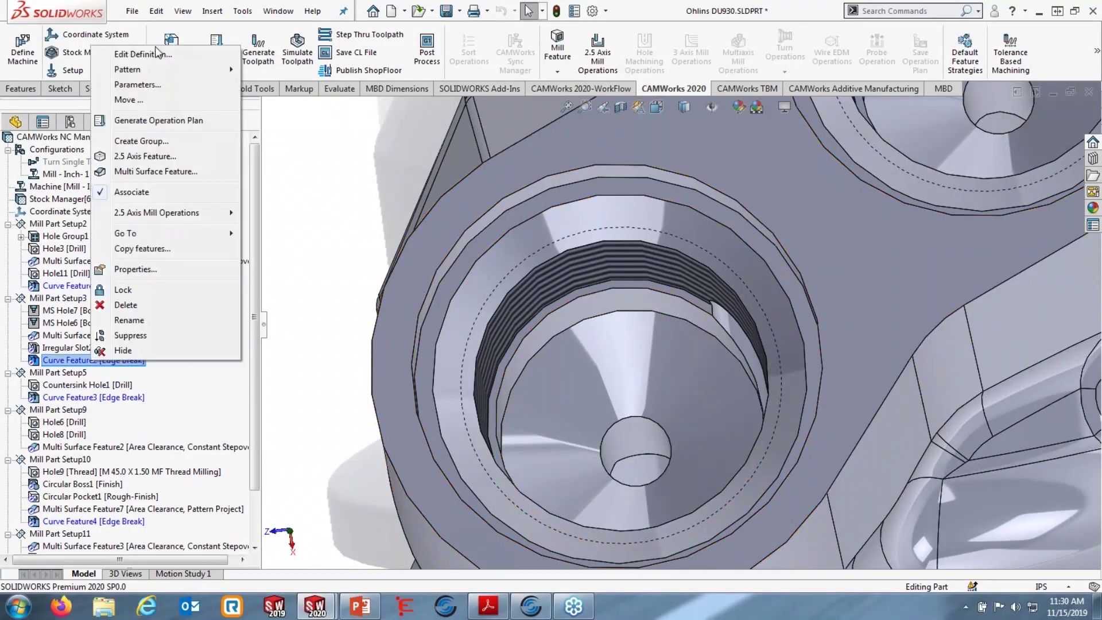
left_click(146, 55)
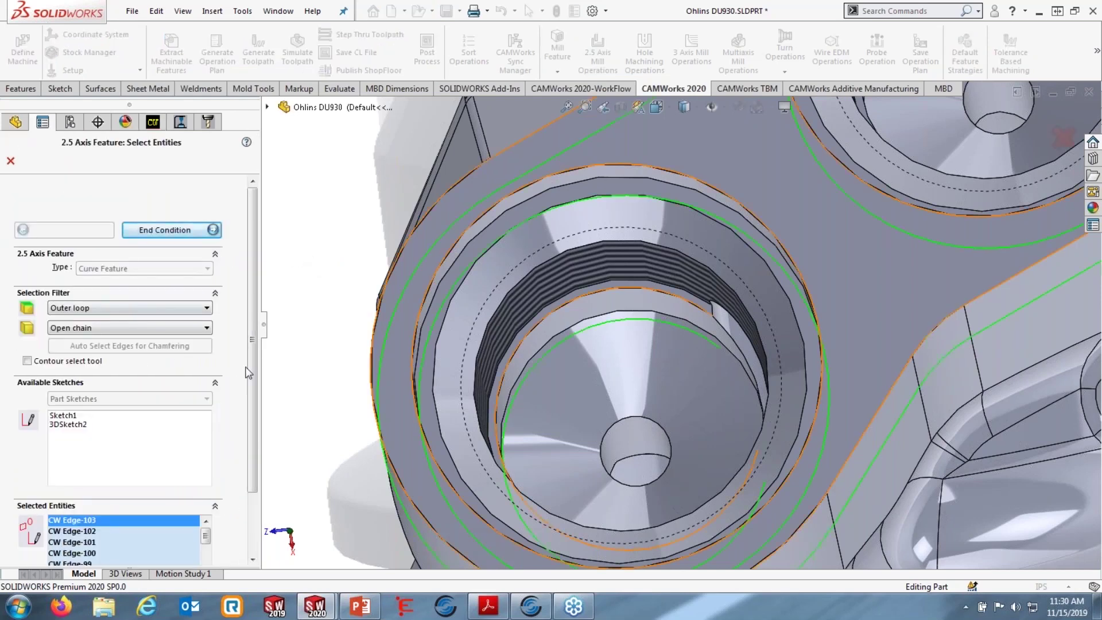
scroll(251, 402, "down", 2)
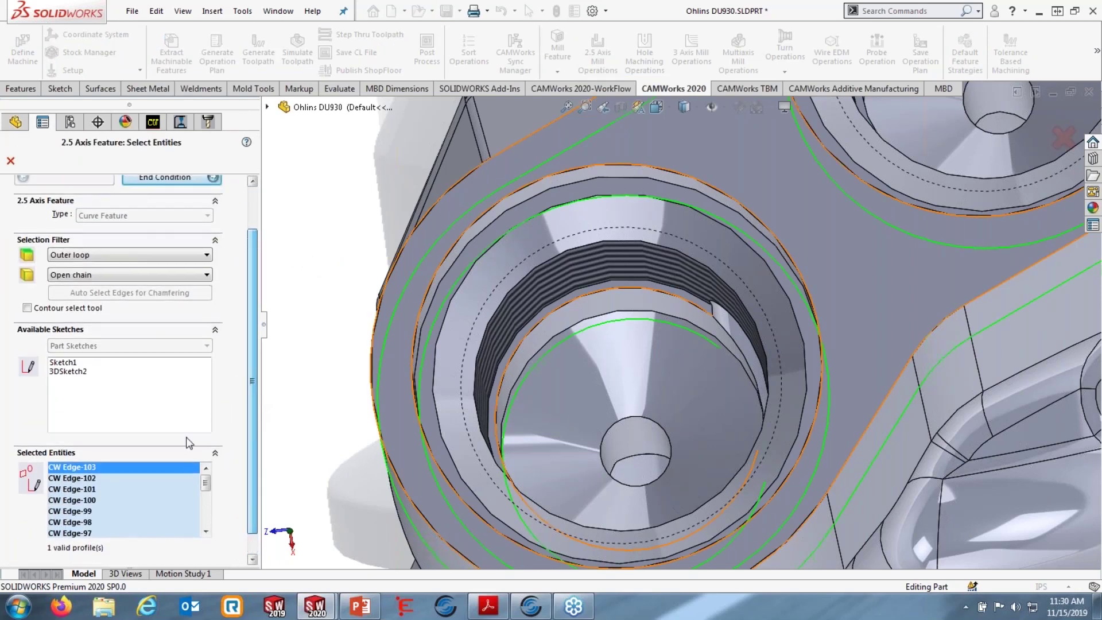
left_click(86, 478)
left_click(86, 500)
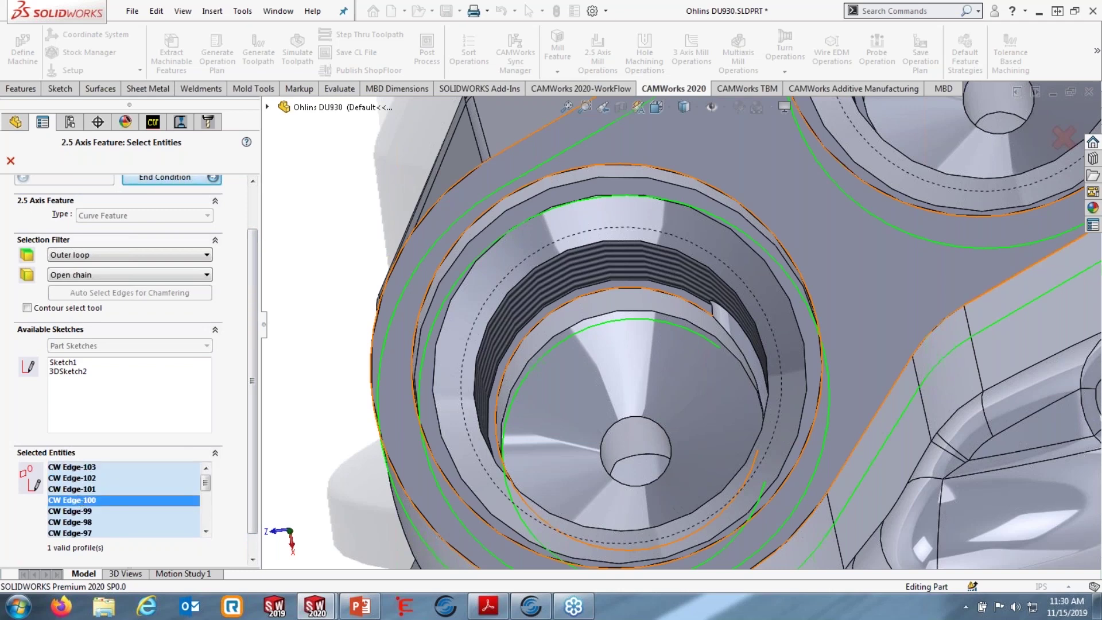
left_click(582, 306)
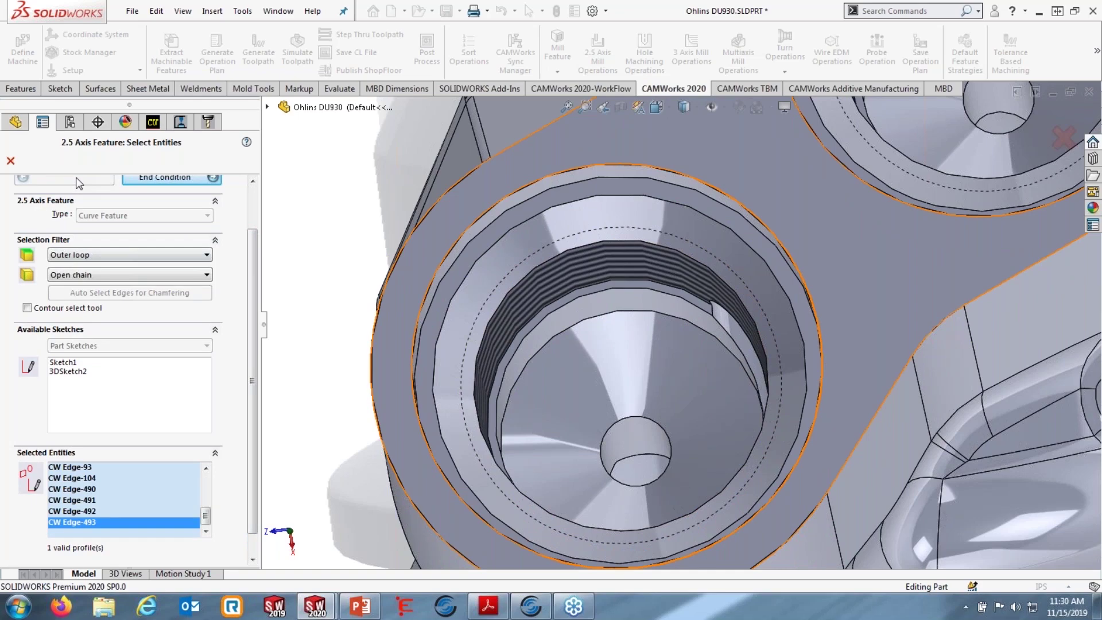
scroll(250, 196, "up", 2)
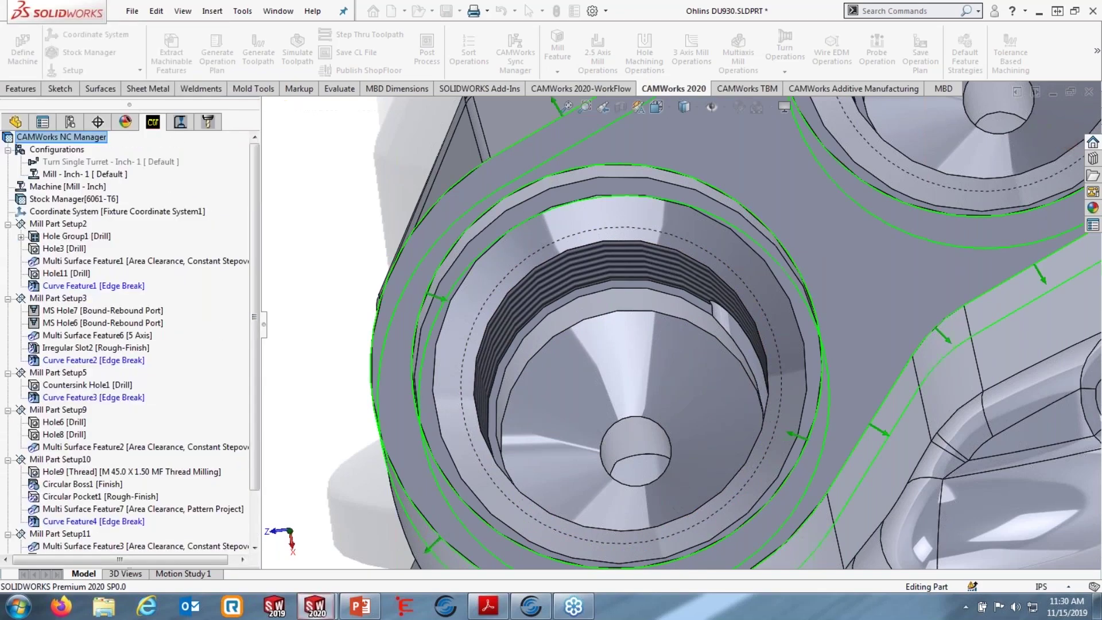
left_click(93, 360)
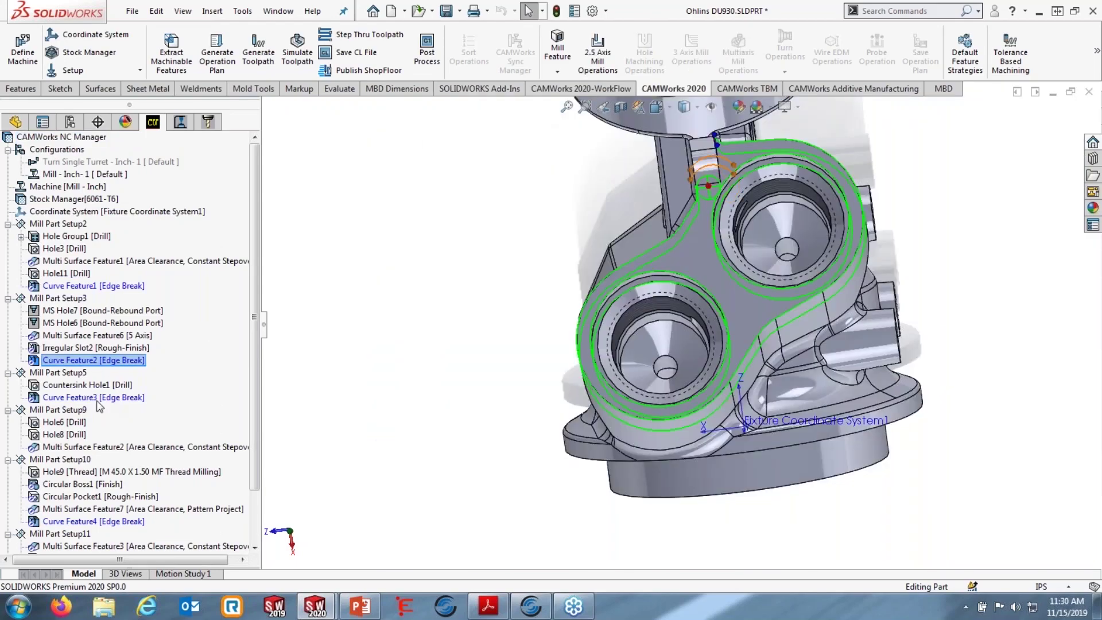
Delete the Curve Feature3 edge break from Mill Part Setup5
left_click(93, 398)
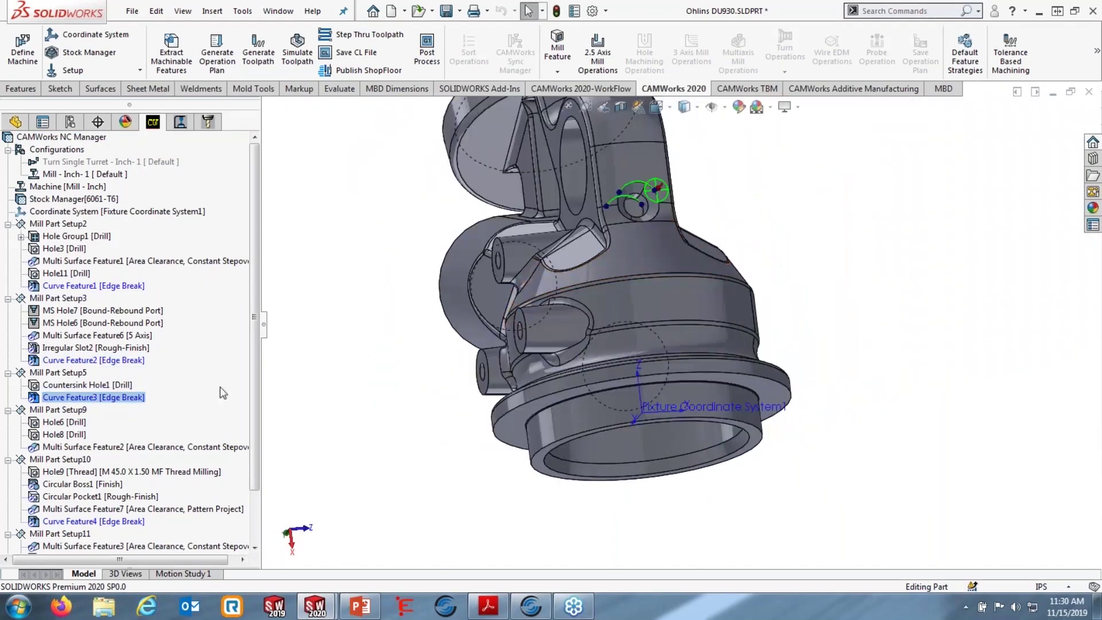
right_click(68, 398)
left_click(108, 344)
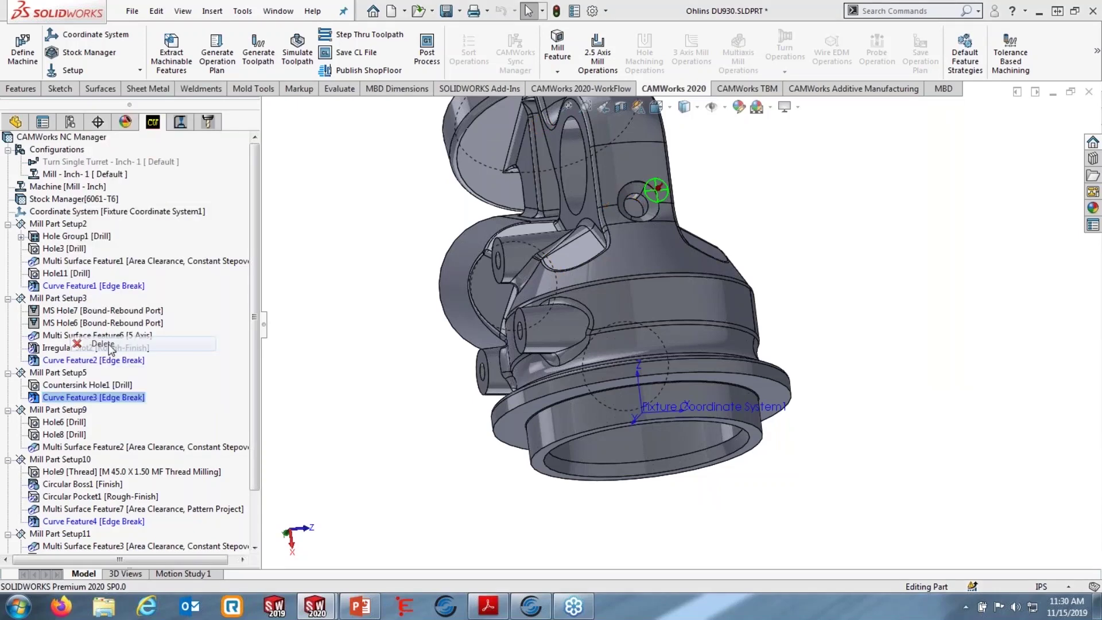
Examine the edges of Curve Feature4 on the large threaded ring and of Curve Feature5 under Mill Part Setup11
left_click(94, 508)
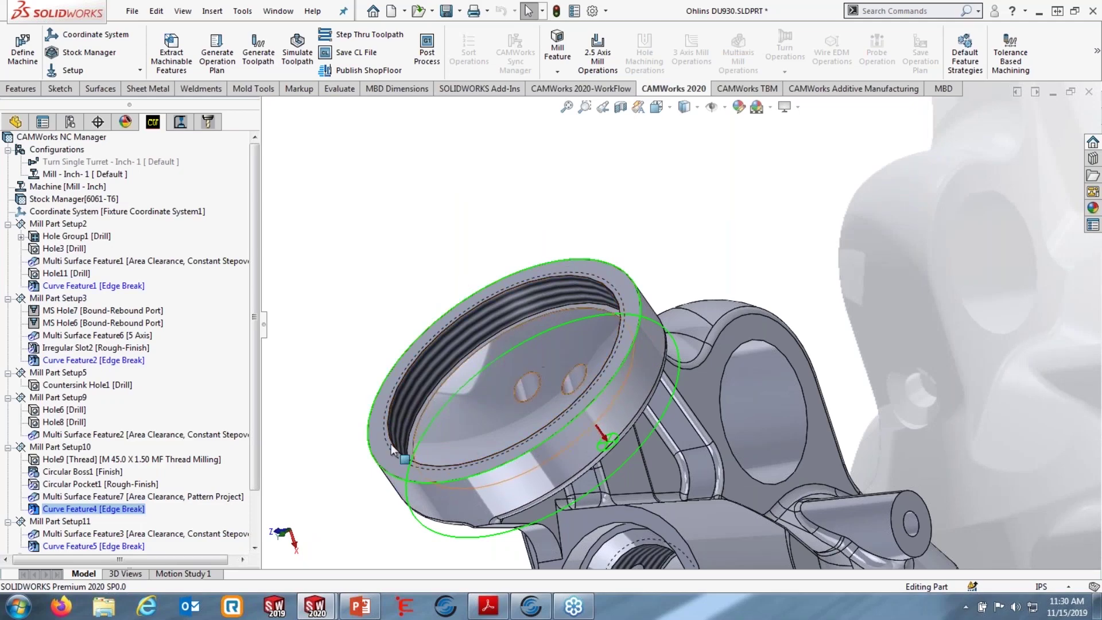
left_click(93, 546)
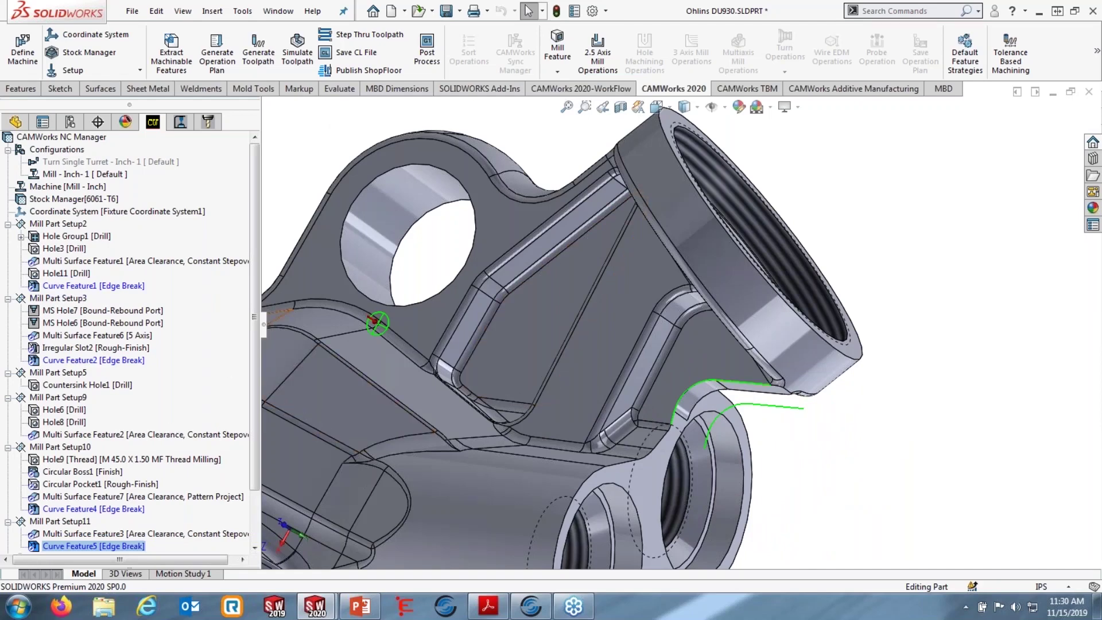
Generate an operation plan for Curve Feature1, Curve Feature2, Curve Feature4 and Curve Feature5 together
left_click(114, 286)
left_click(112, 359, "ctrl")
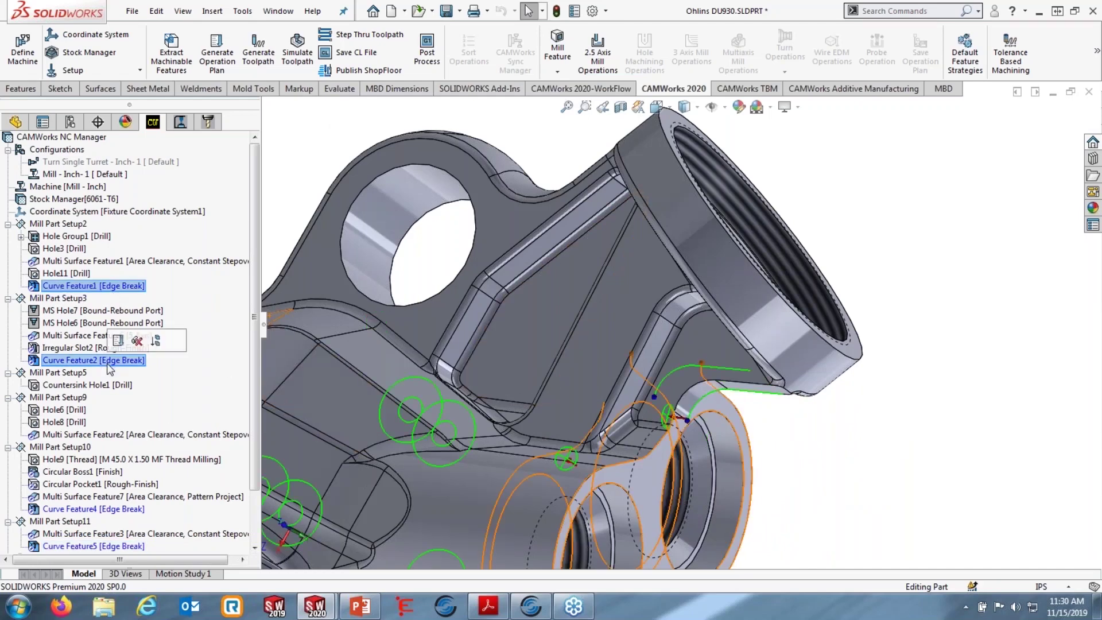
left_click(106, 508, "ctrl")
scroll(108, 505, "down", 2)
left_click(111, 485, "ctrl")
left_click(116, 460)
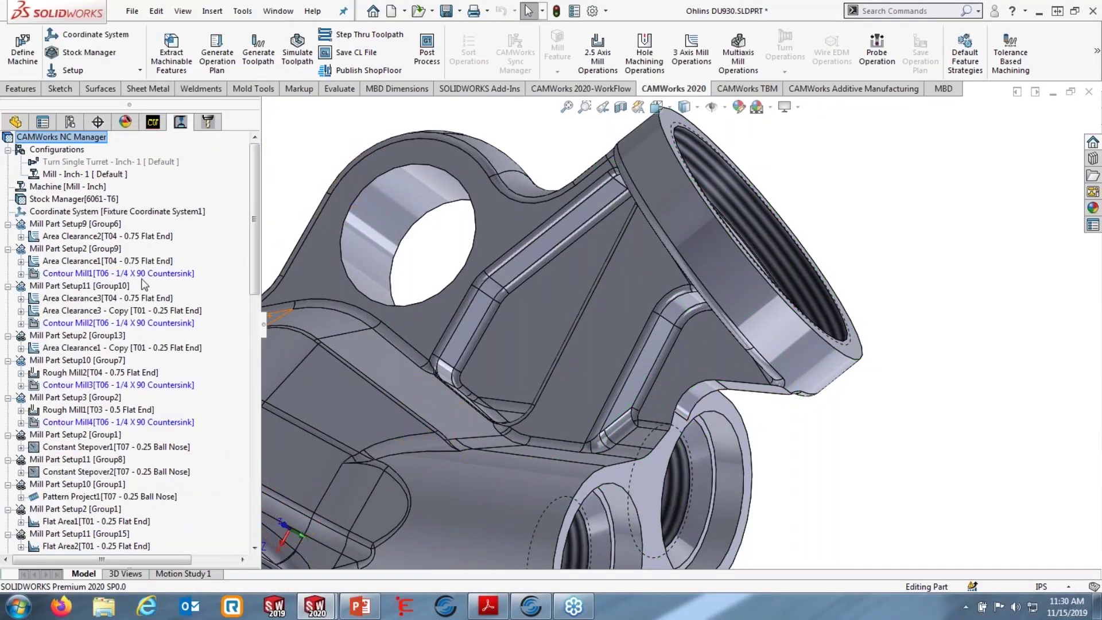
Generate the toolpaths for the four Contour Mill operations that use the 1/4 x 90 countersink
left_click(138, 323, "ctrl")
left_click(138, 384, "ctrl")
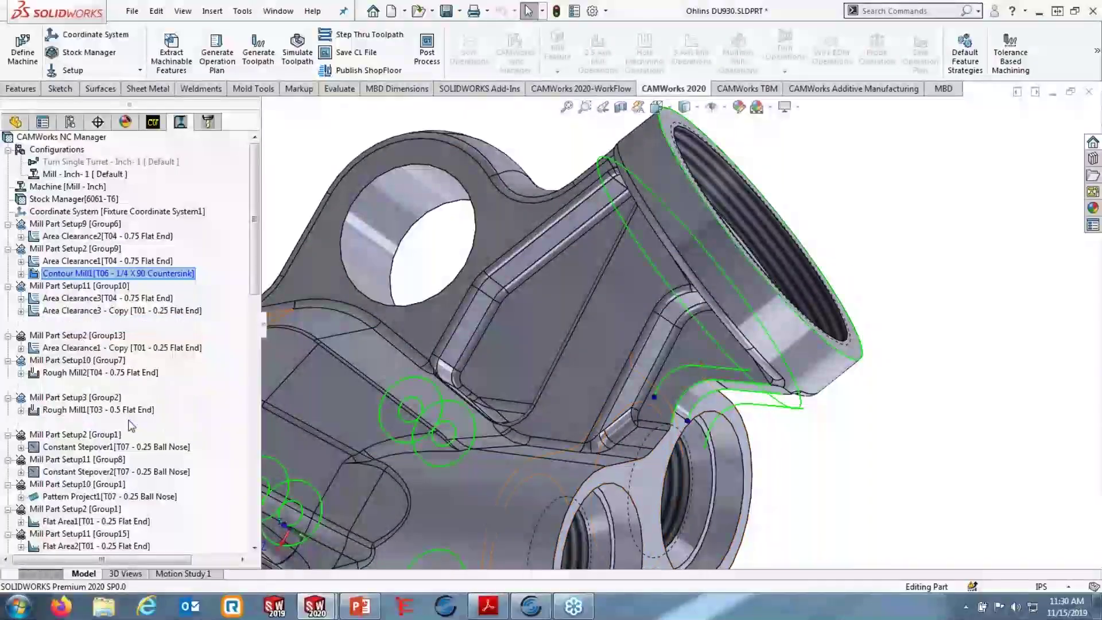
left_click(138, 422, "ctrl")
left_click(139, 397)
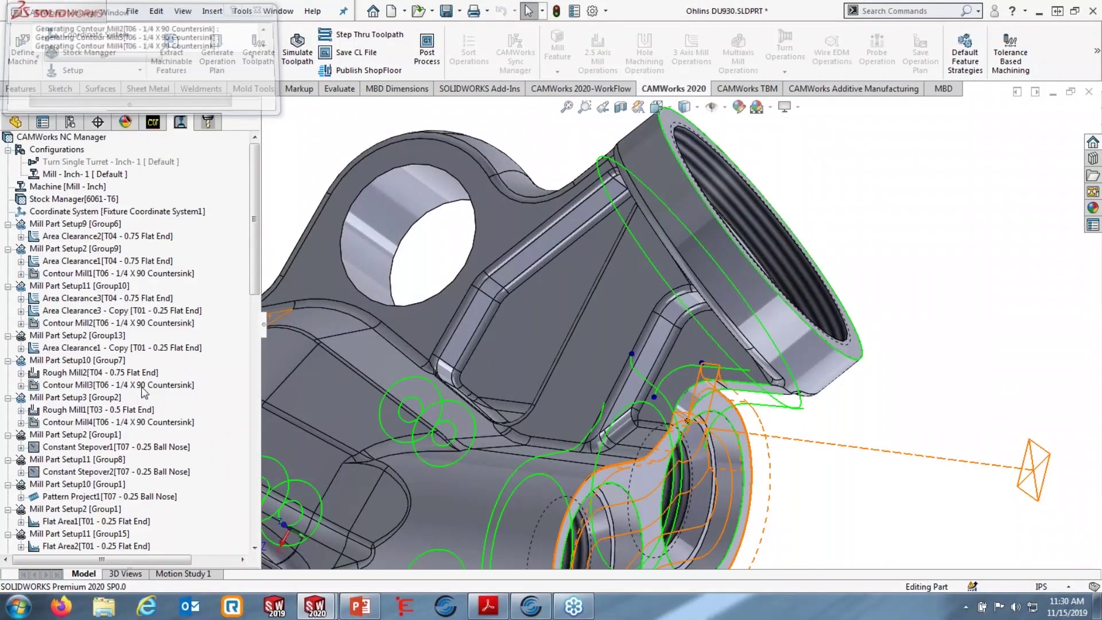
Examine the Contour Mill2 and Contour Mill3 chamfering toolpaths against the part from different angles
middle_click_drag(302, 178, 310, 241)
left_click(176, 324)
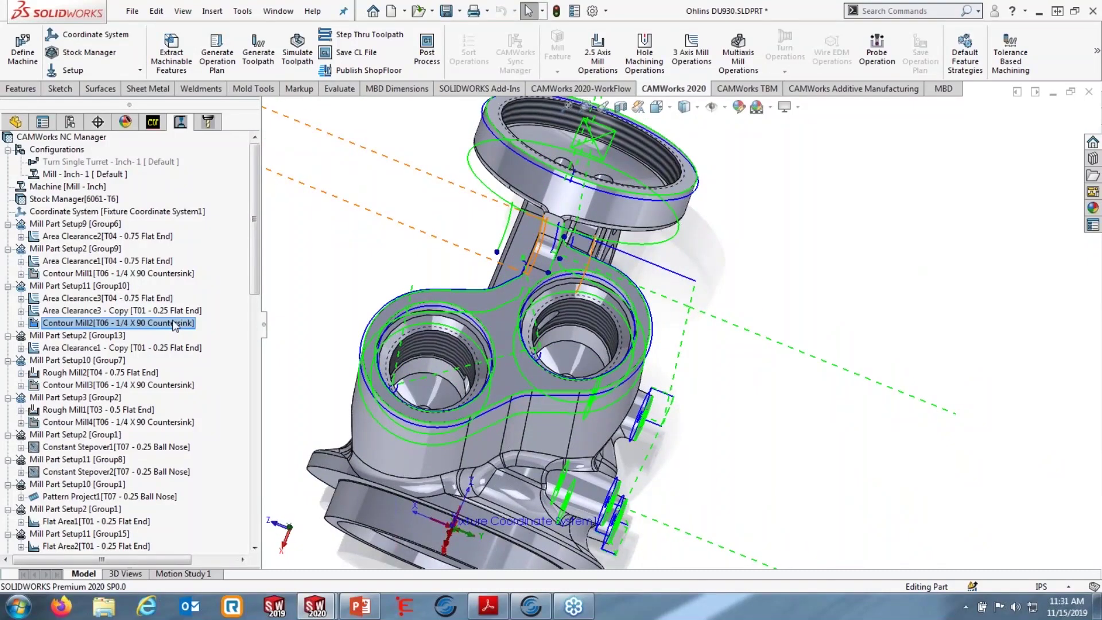
middle_click_drag(414, 257, 514, 336)
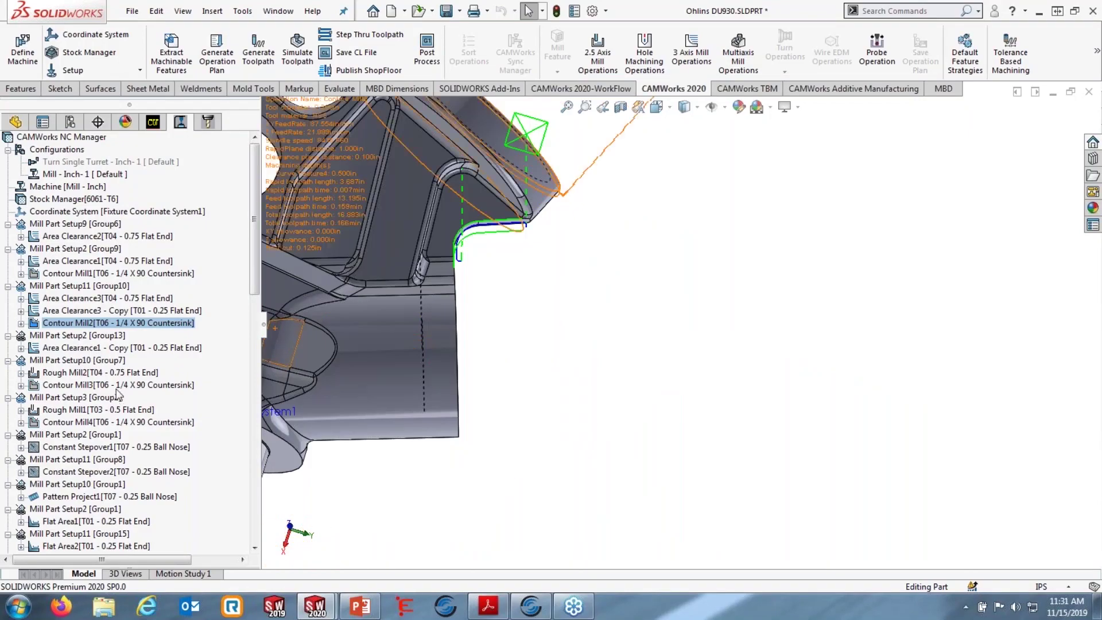
left_click(116, 385)
middle_click_drag(673, 359, 465, 350)
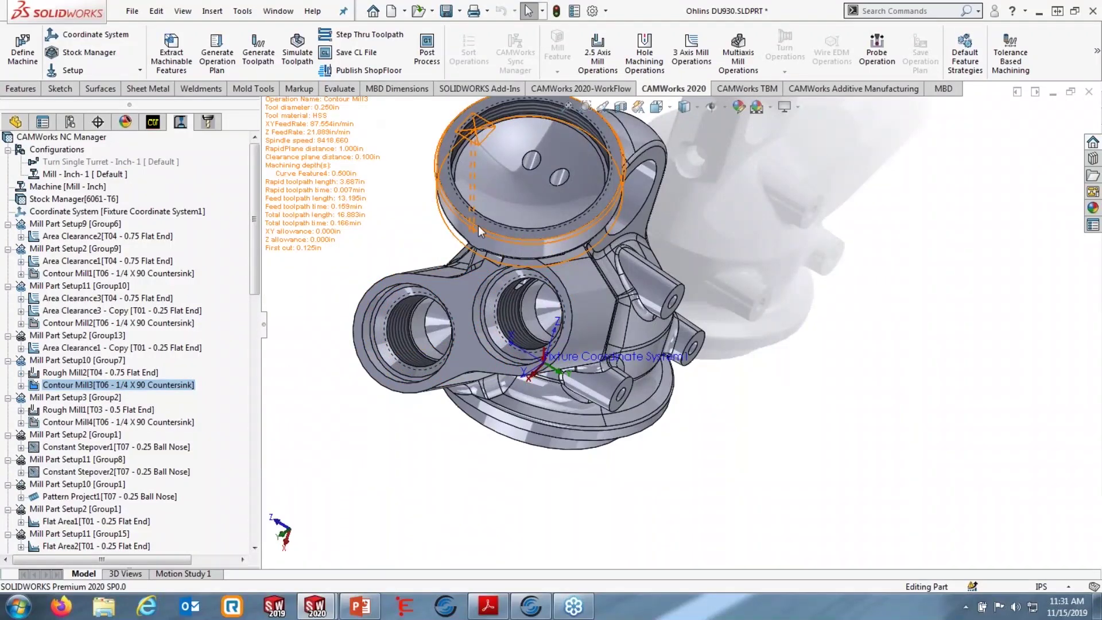
Examine the chamfer parameters of Contour Mill3, including its chamfer length, and leave them unchanged
double_click(377, 116)
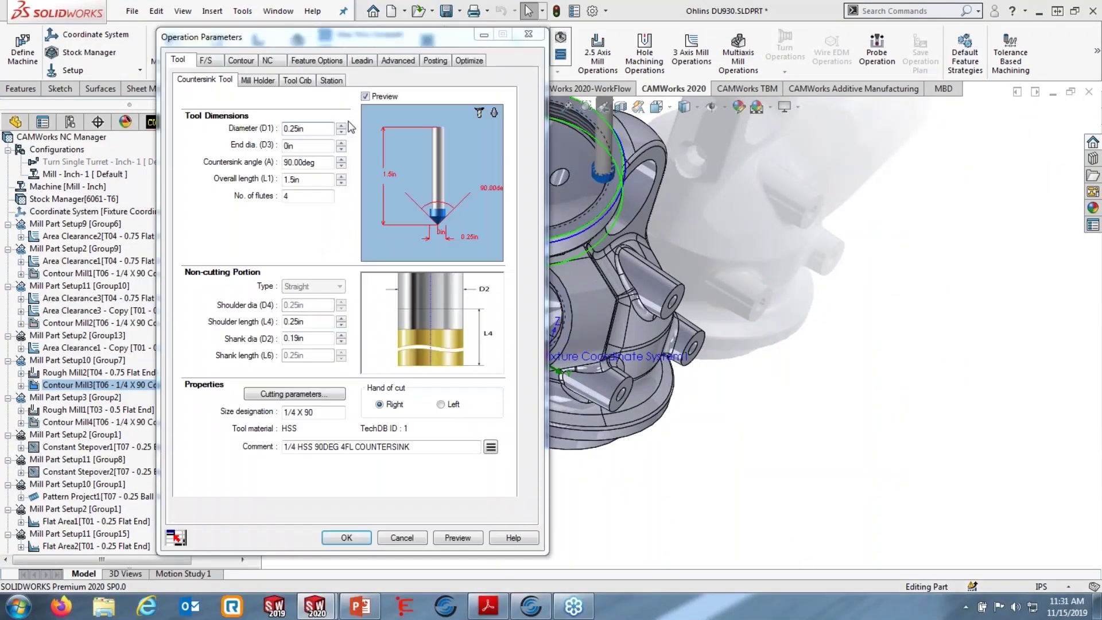
left_click(248, 60)
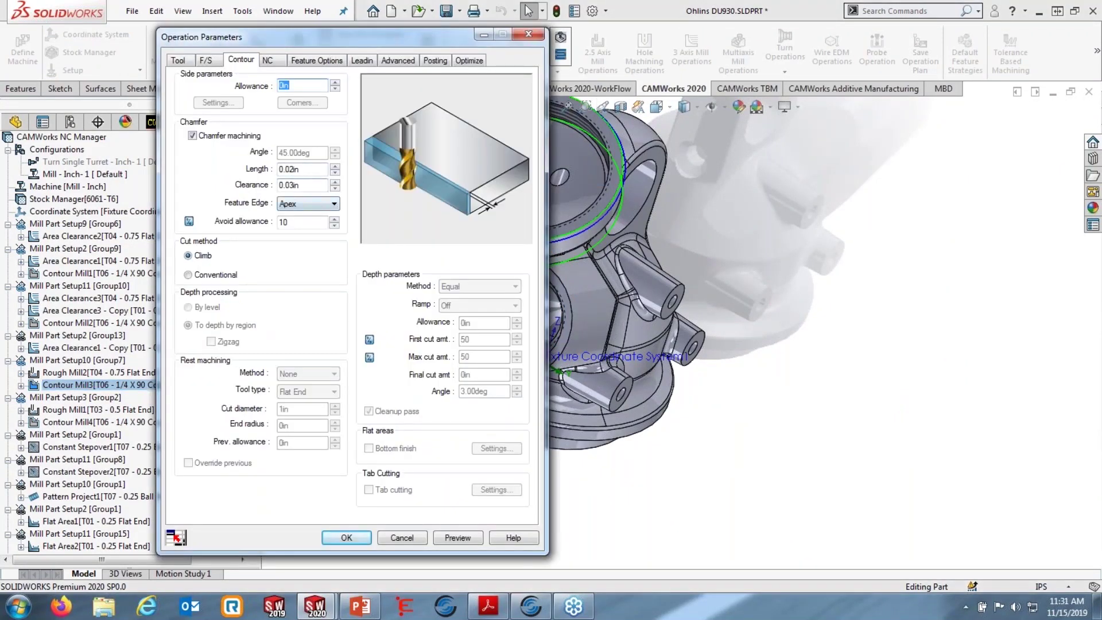
left_click_drag(304, 170, 255, 170)
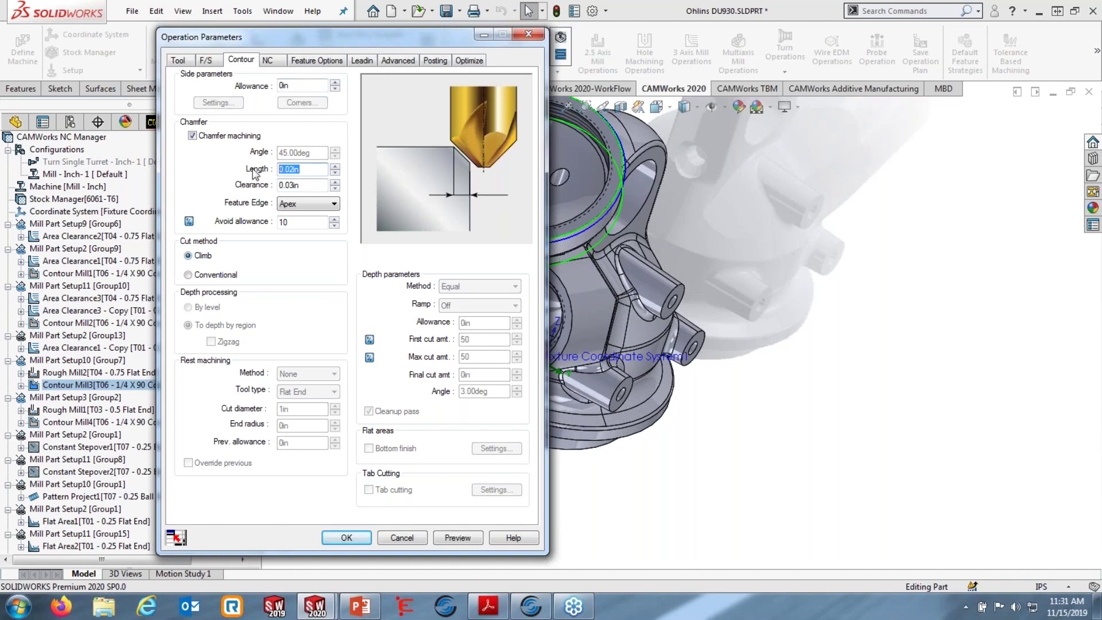
left_click(529, 34)
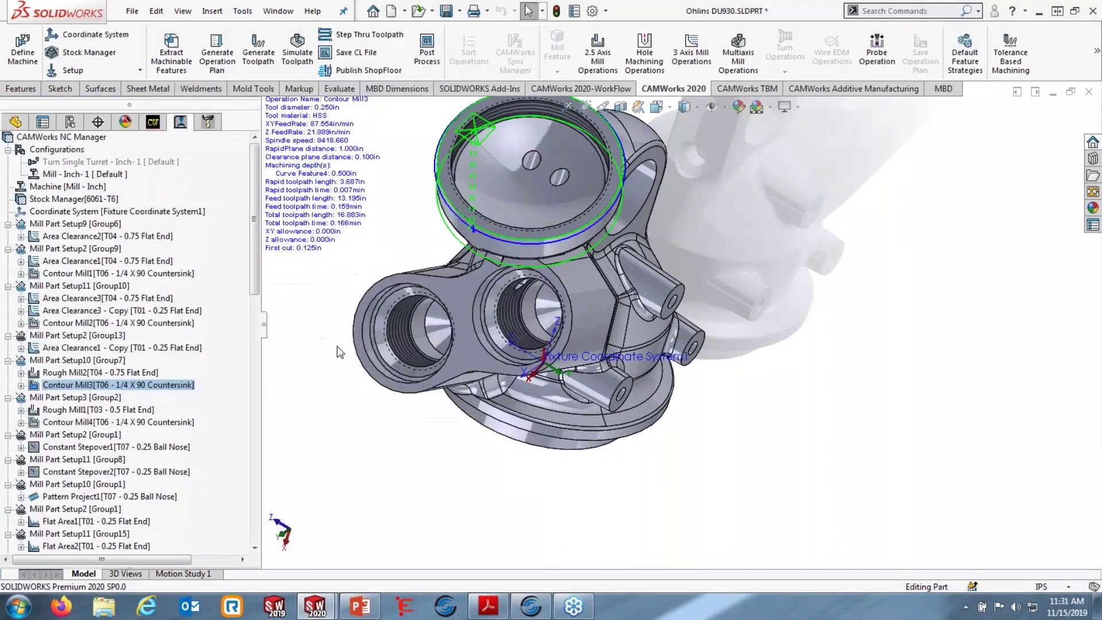
Examine the Contour Mill4 toolpath around the twin-bore face, including from the Setup XY view of Mill Part Setup3
left_click(105, 423)
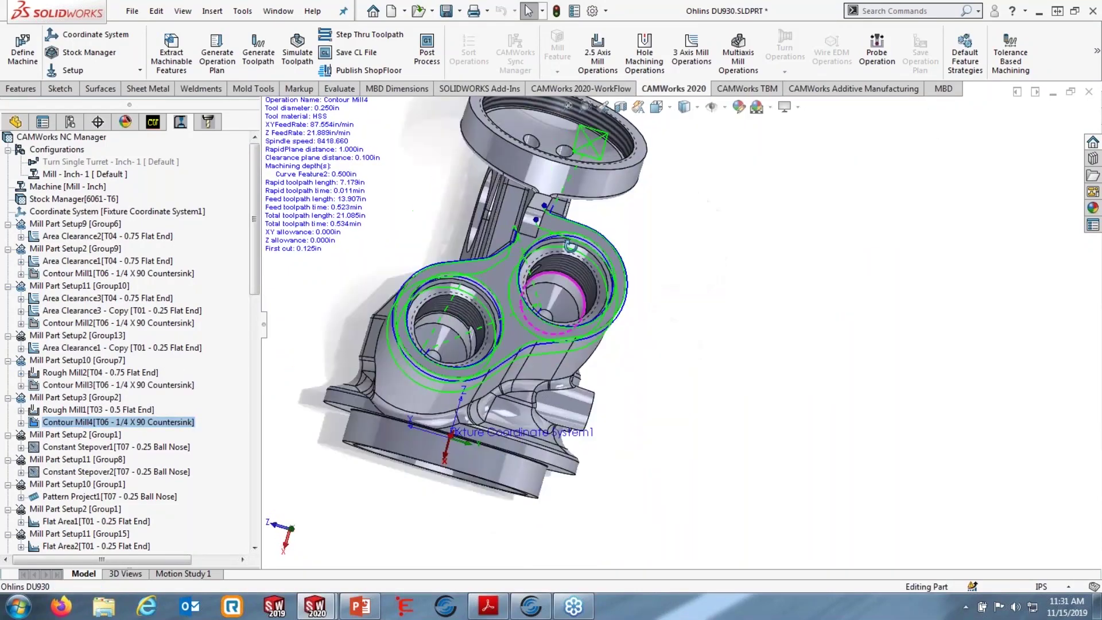
scroll(550, 235, "down", 10)
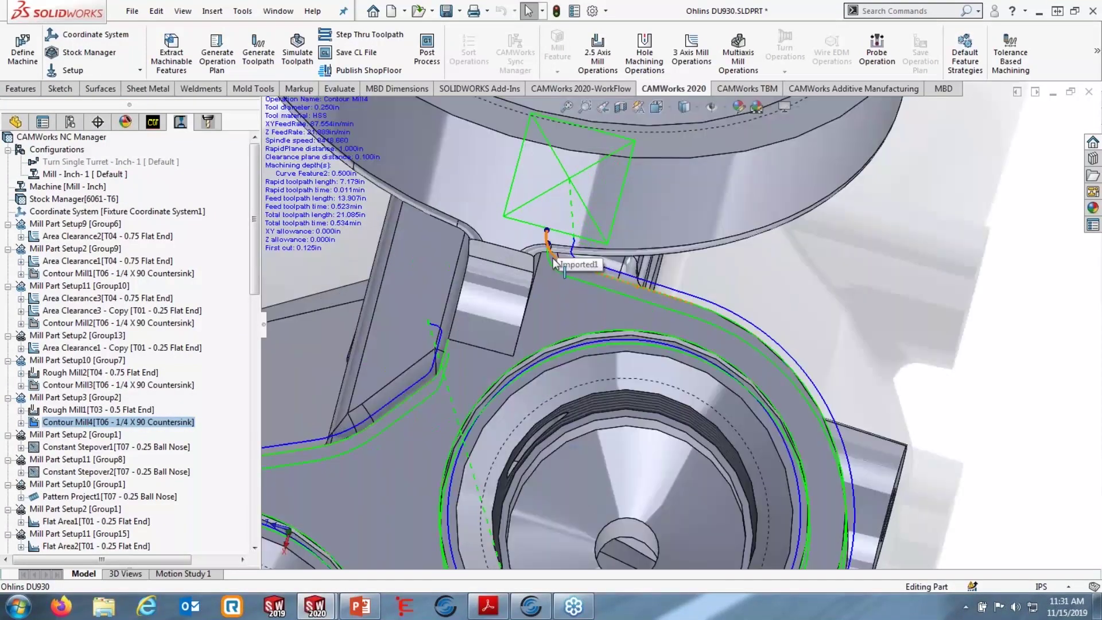
middle_click_drag(556, 263, 576, 252)
left_click(574, 259)
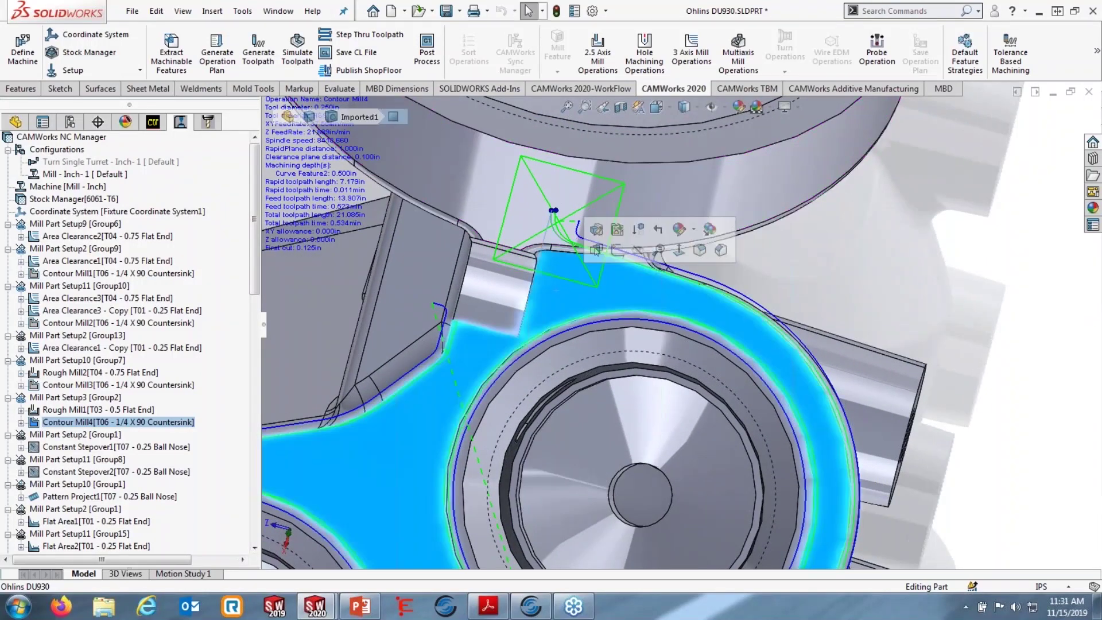
right_click(80, 398)
mouse_move(128, 480)
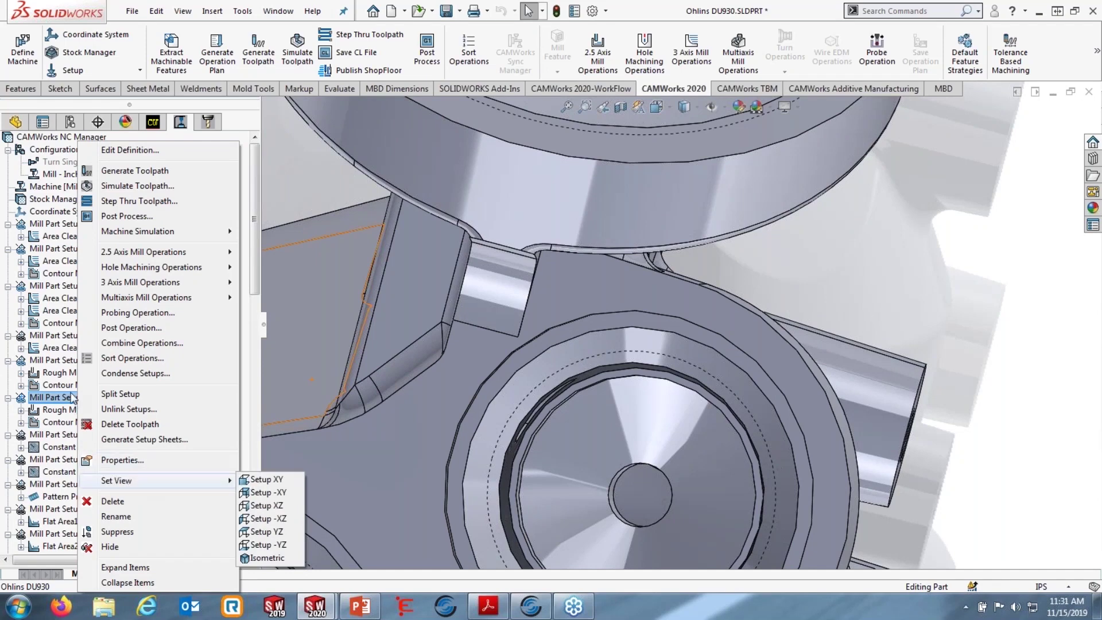
left_click(257, 483)
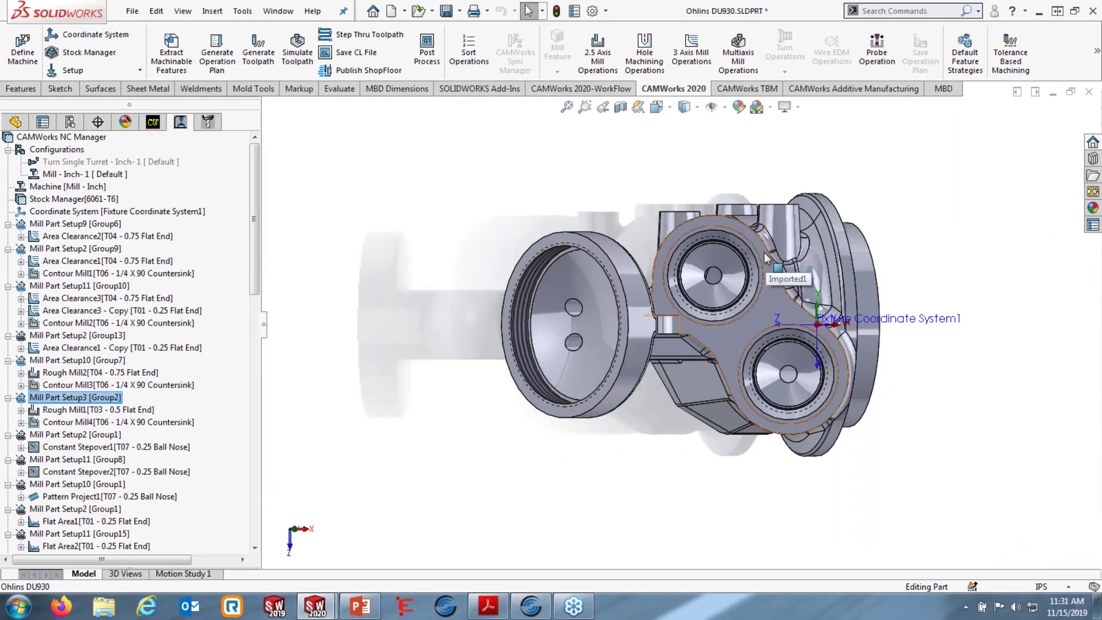
scroll(660, 292, "down", 2)
scroll(658, 292, "down", 3)
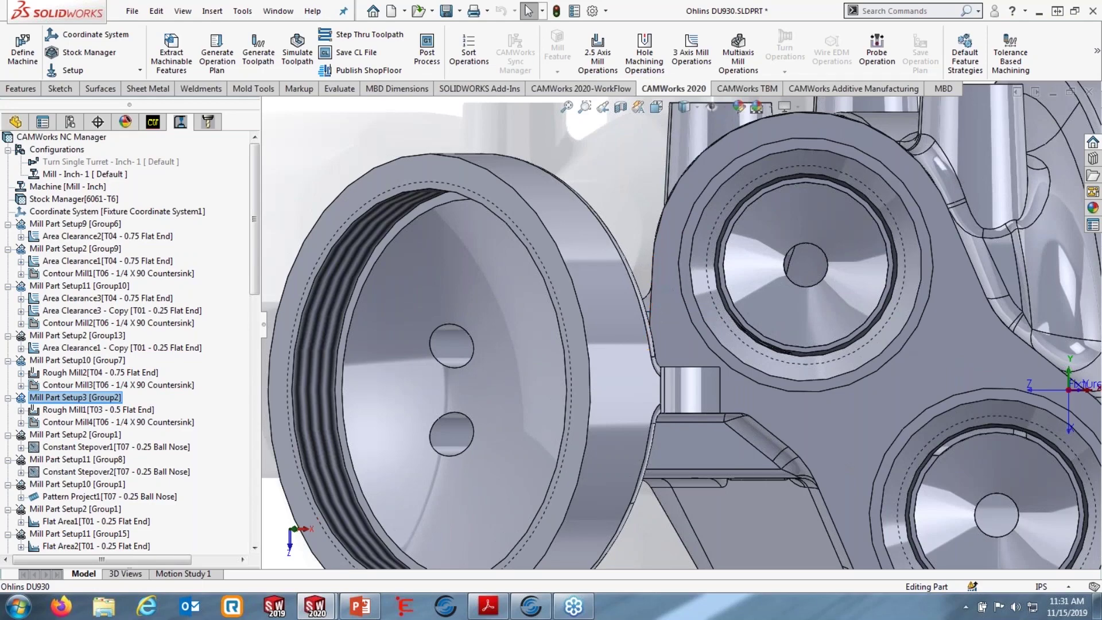
Preview Contour Mill4's chamfer with avoid allowances of 100 and 200, keep 200, and inspect the toolpath on the part
left_click(76, 423)
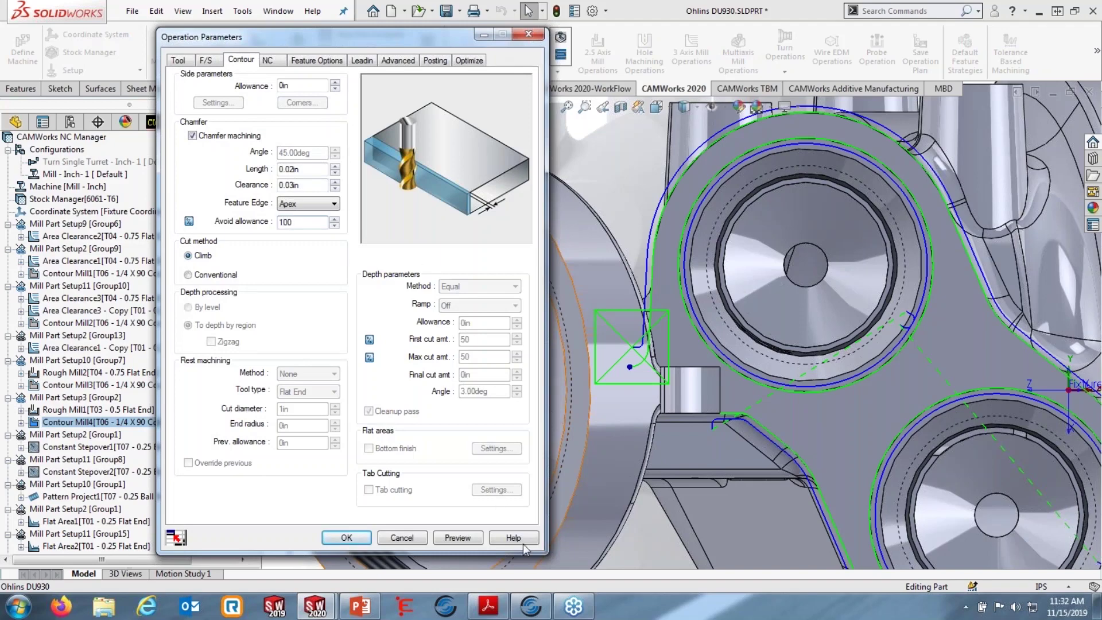
left_click(458, 538)
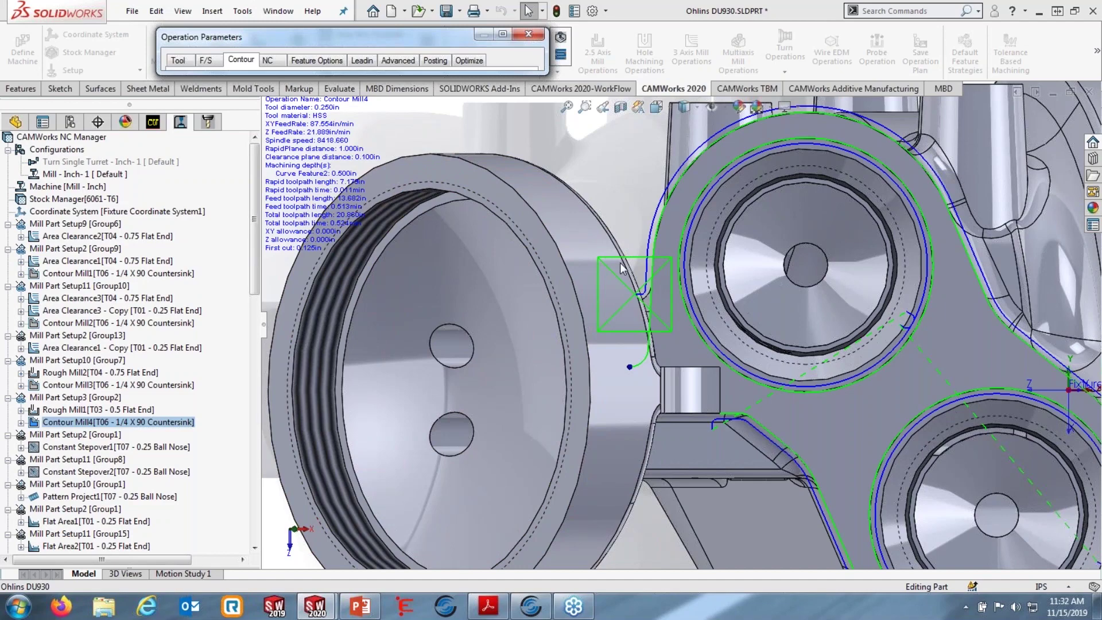
left_click(502, 34)
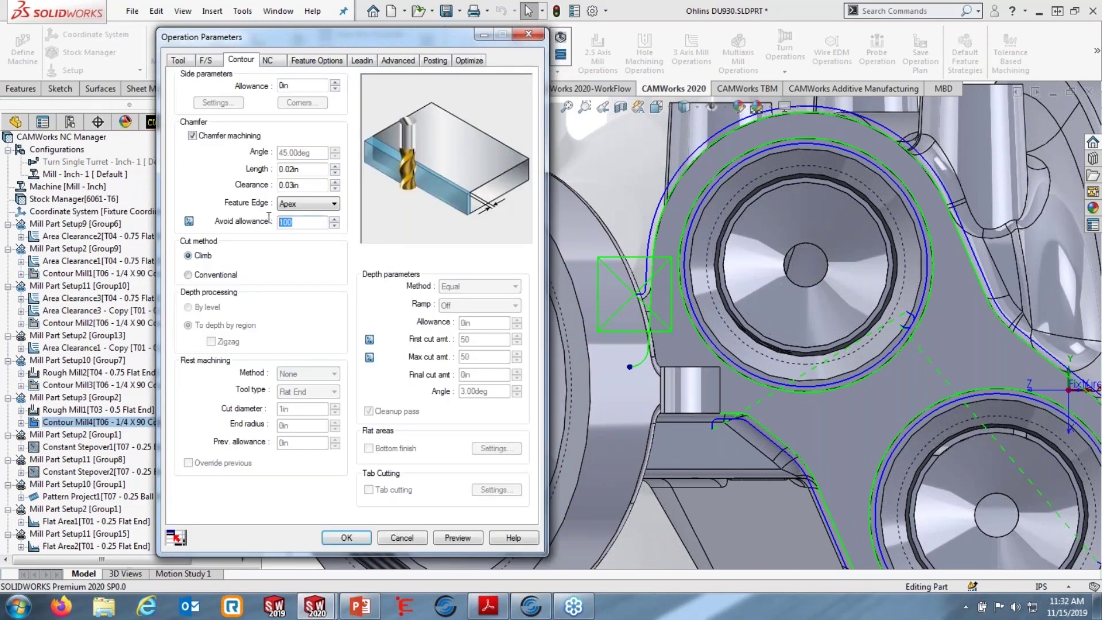
left_click(458, 538)
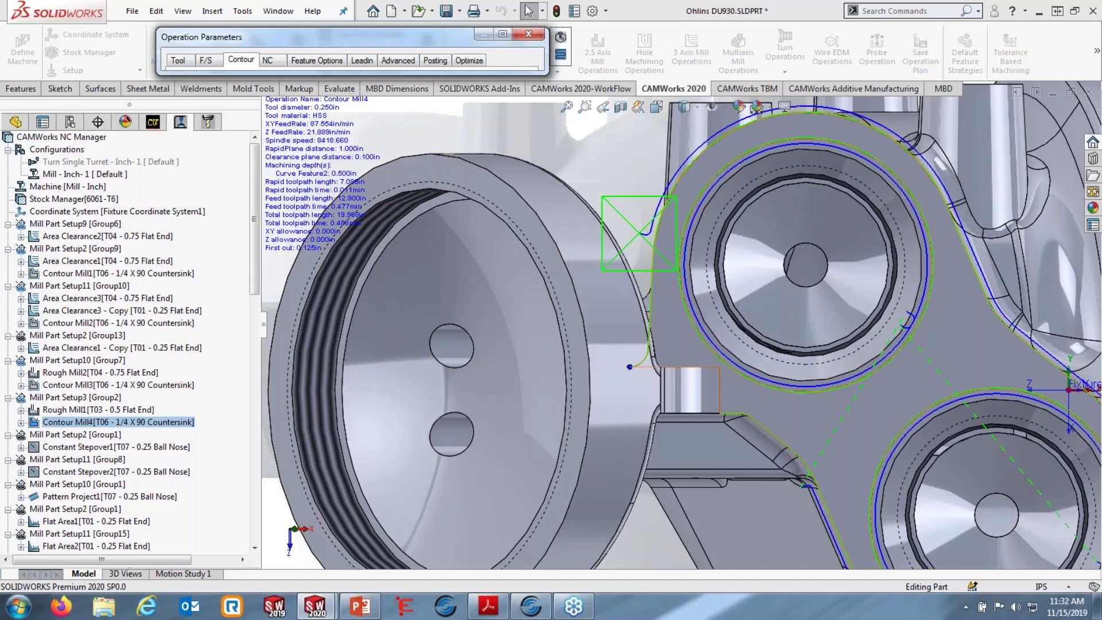
left_click(503, 35)
left_click(346, 537)
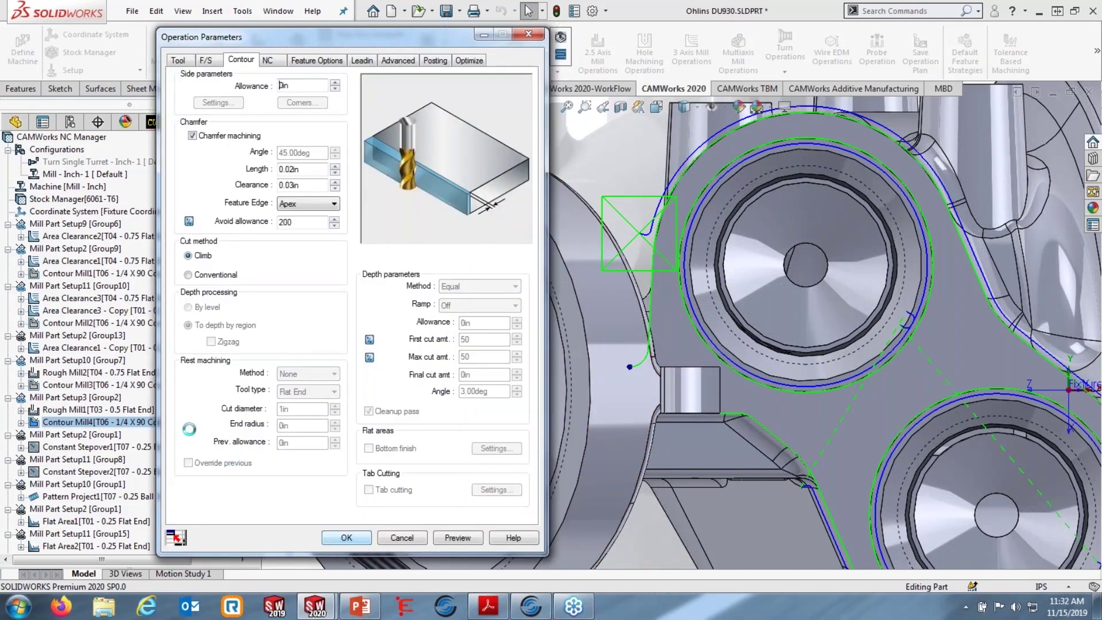
scroll(817, 307, "up", 4)
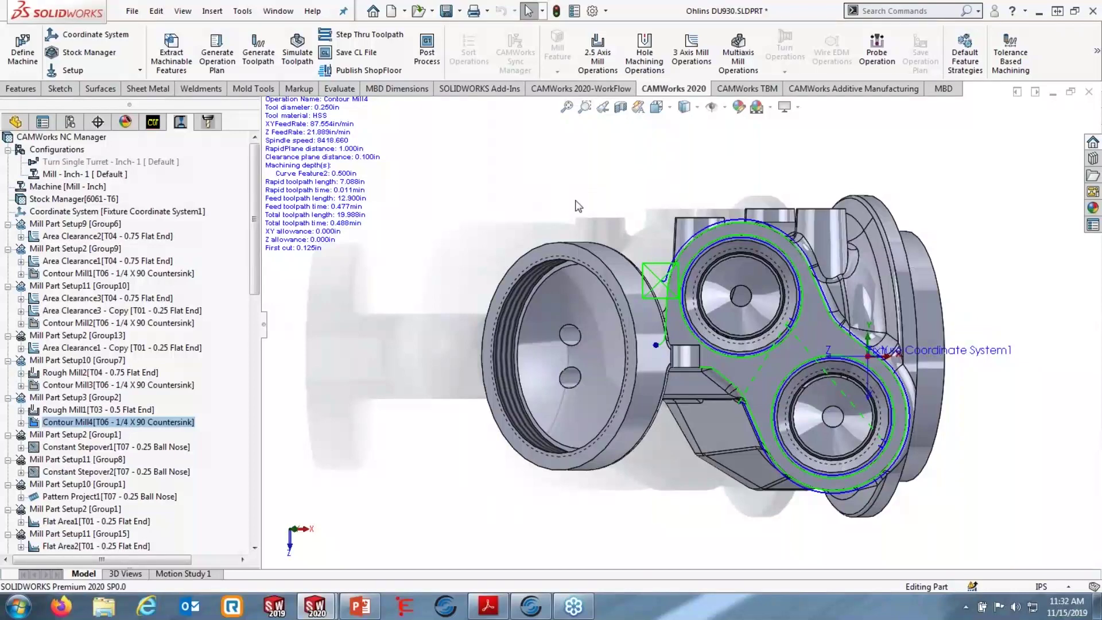
scroll(626, 235, "down", 1)
middle_click_drag(627, 236, 652, 143)
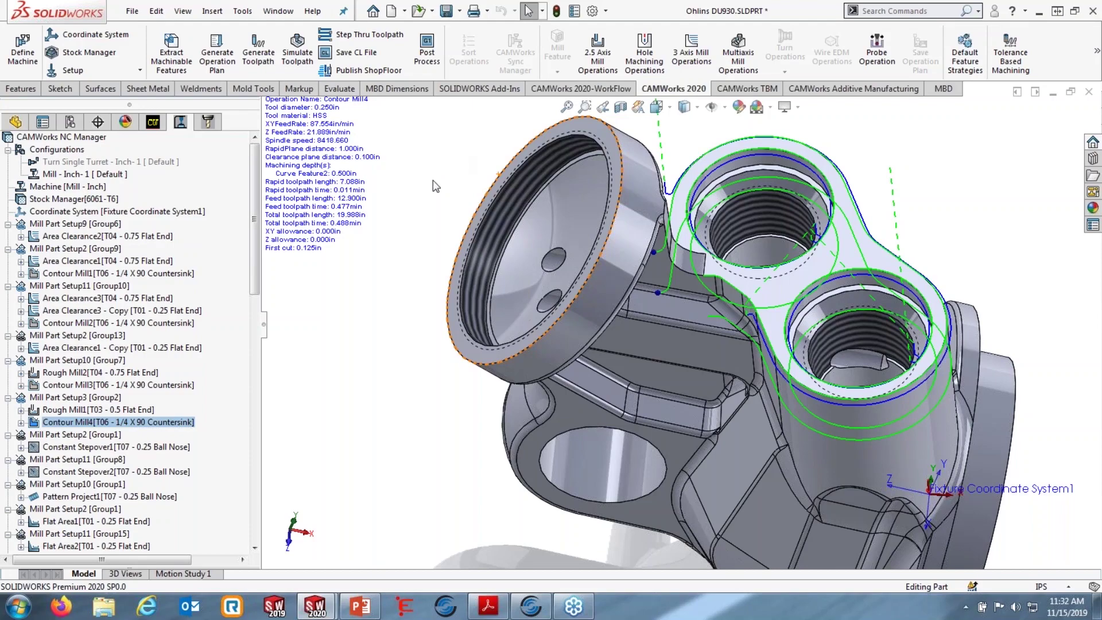
Add a probing operation after Area Clearance2 in Mill Part Setup9, using the T17 0.16 probe tool
right_click(112, 237)
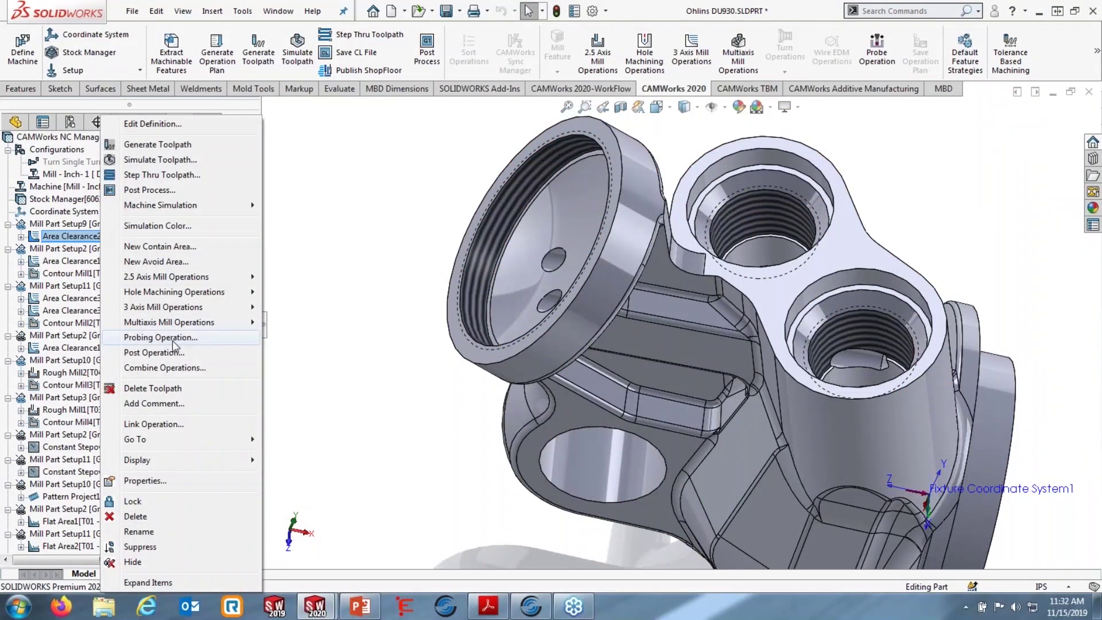
left_click(173, 341)
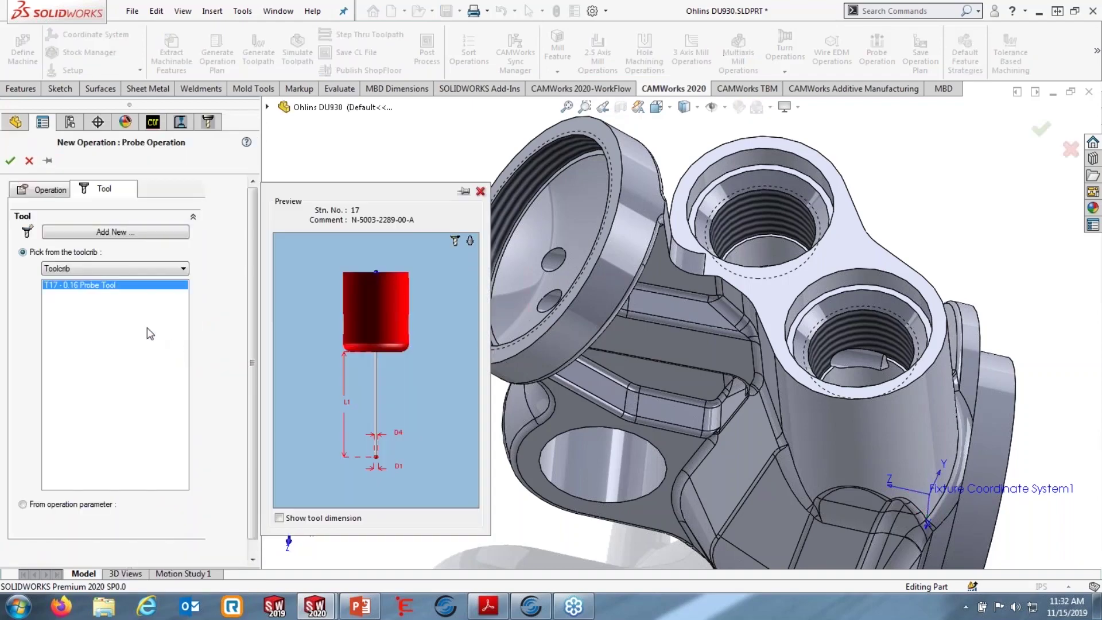
left_click(10, 161)
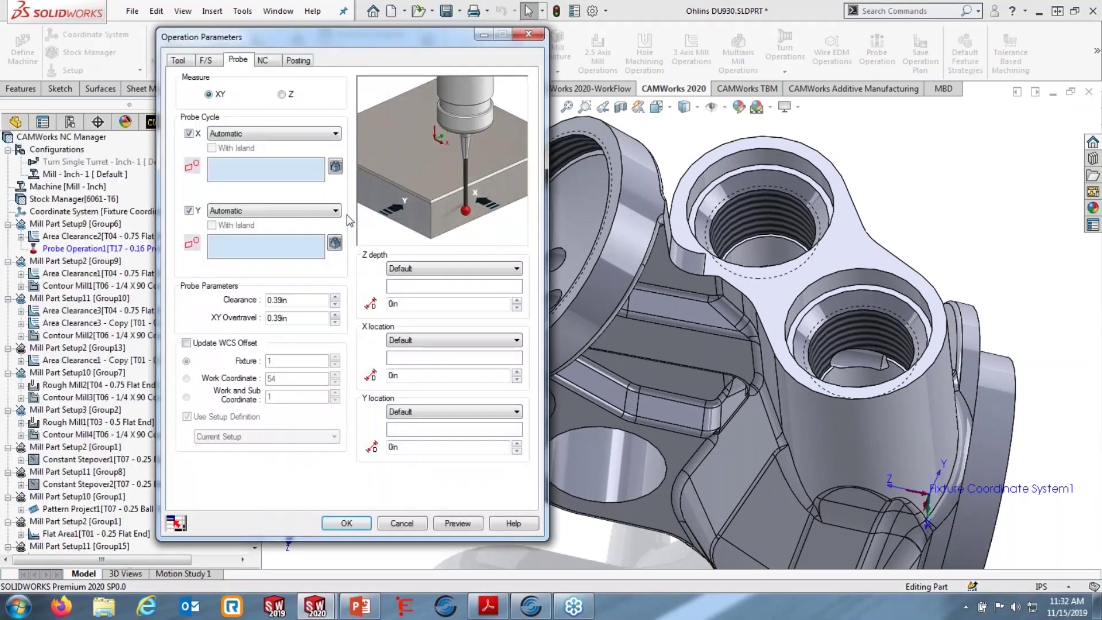
Assign the stock's X and Y face pairs to the XY probe cycles and enable updating the WCS offset
left_click(336, 166)
left_click(334, 243)
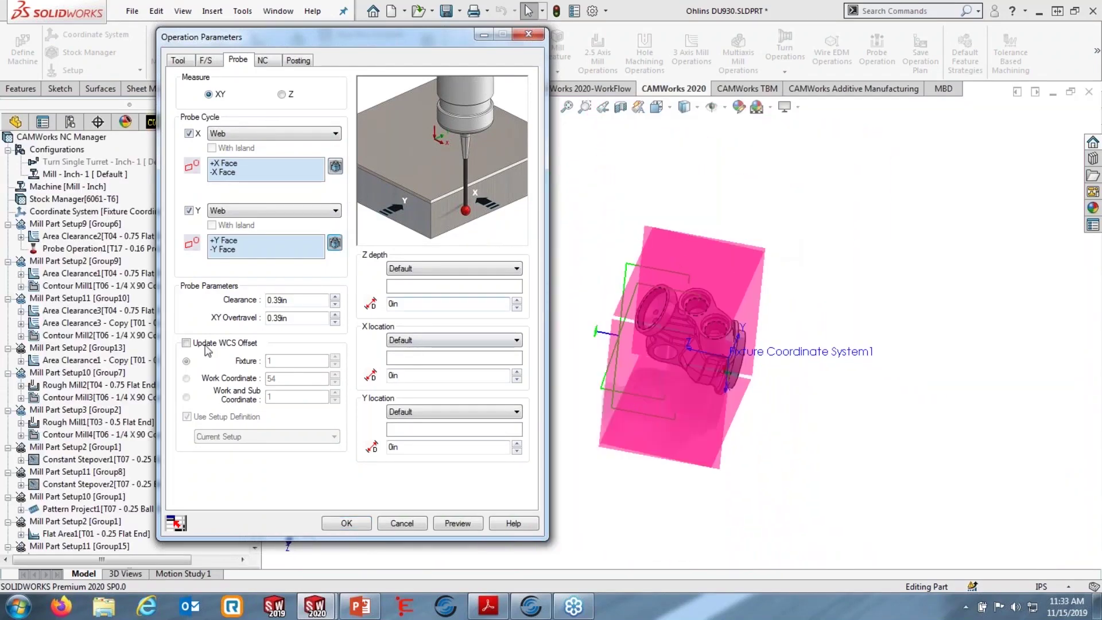
left_click(205, 344)
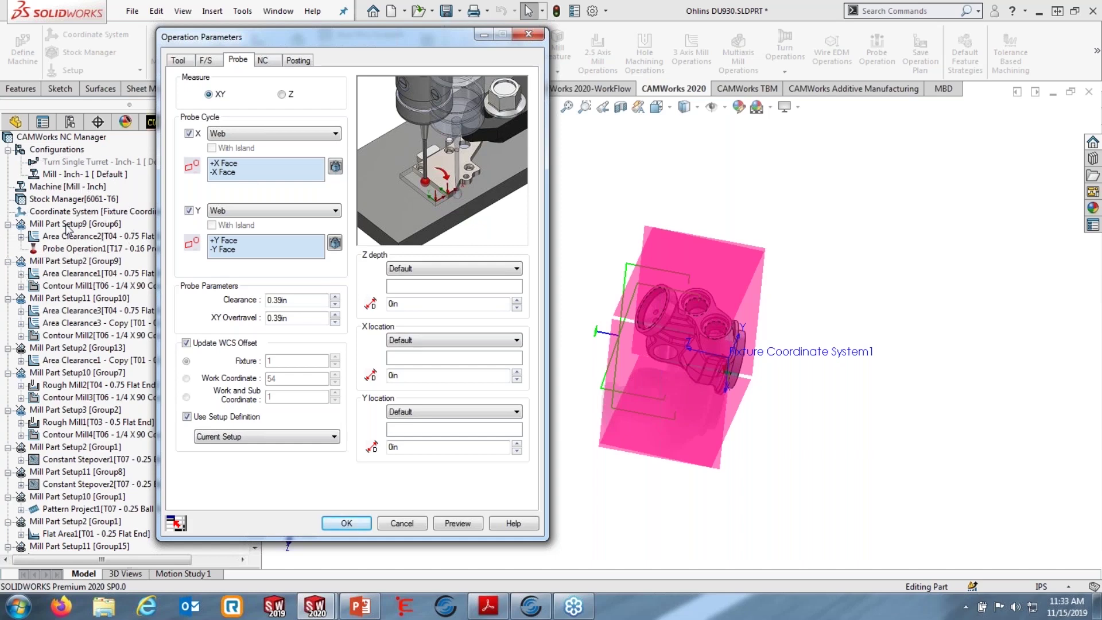
Try work coordinates 55 and 54 for the probe's WCS offset, and return to using the current setup definition
left_click(186, 416)
left_click(187, 378)
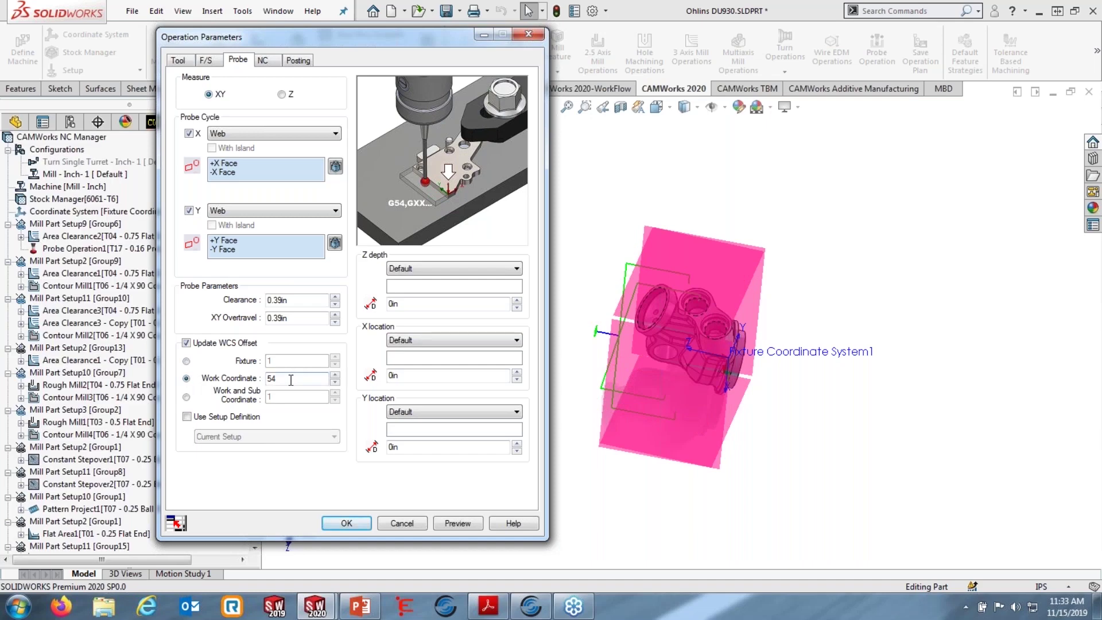
left_click(335, 376)
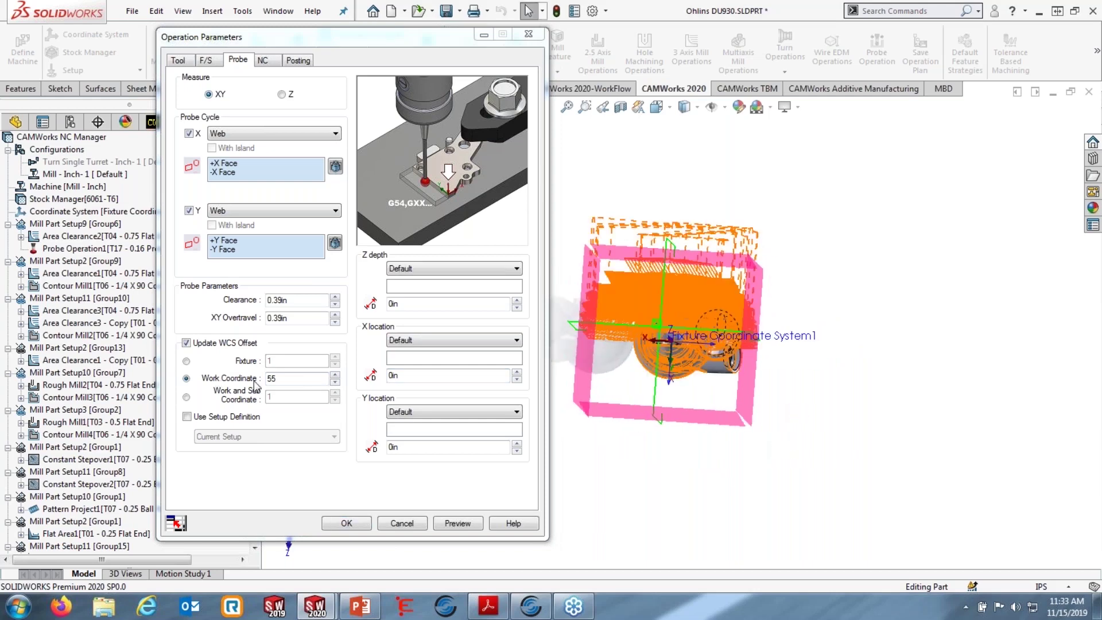
left_click(335, 383)
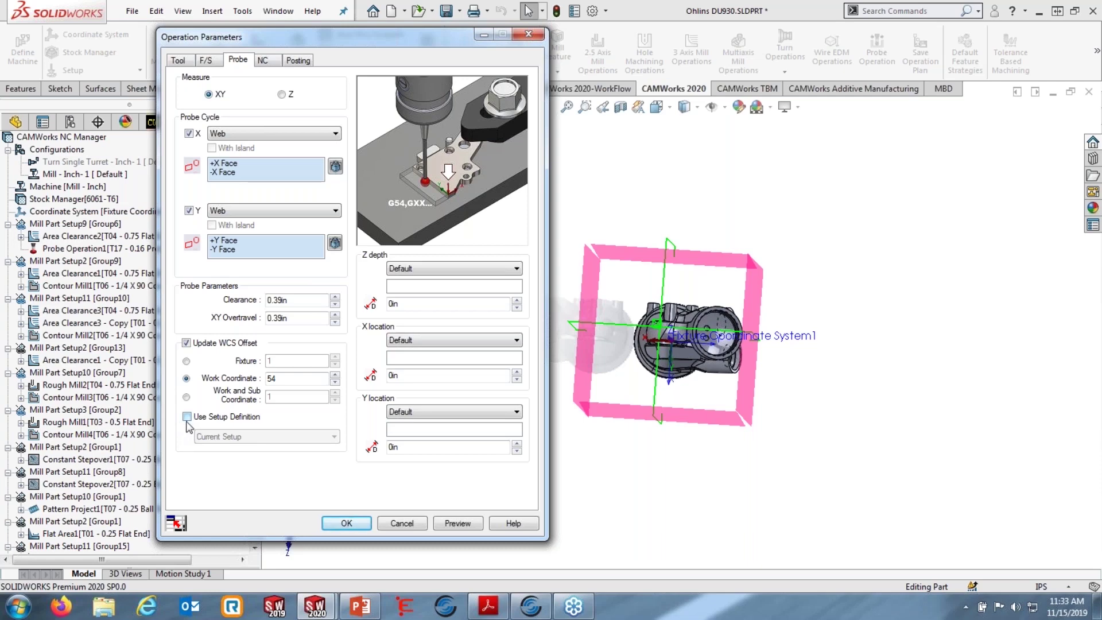
left_click(187, 417)
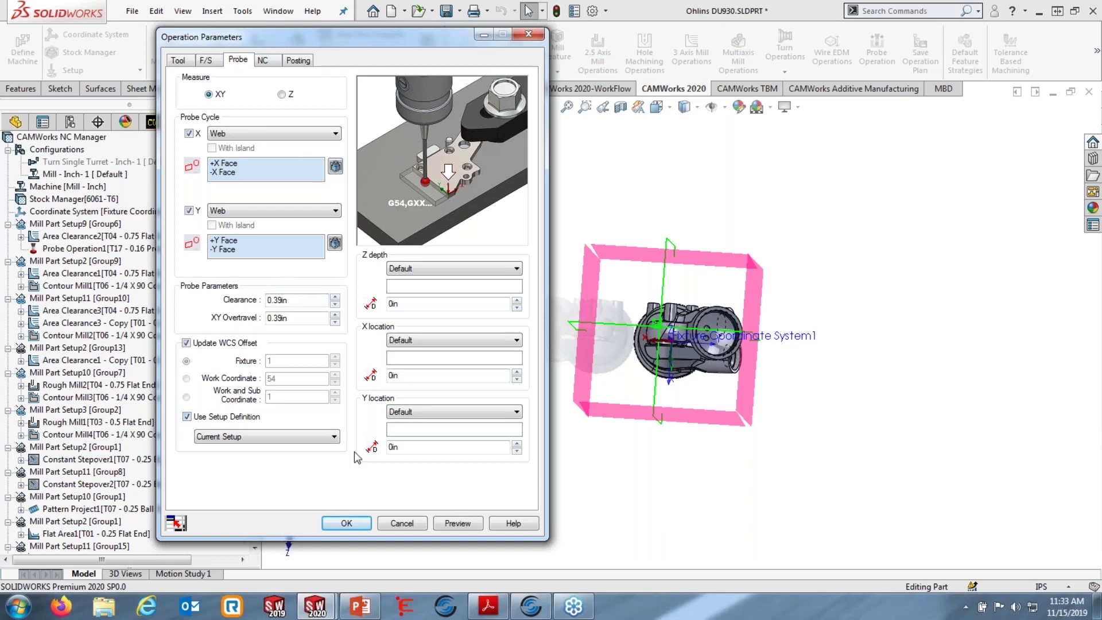
Review the probe feedrates and the X probe cycle choices, and accept the probe operation's parameters
left_click(208, 61)
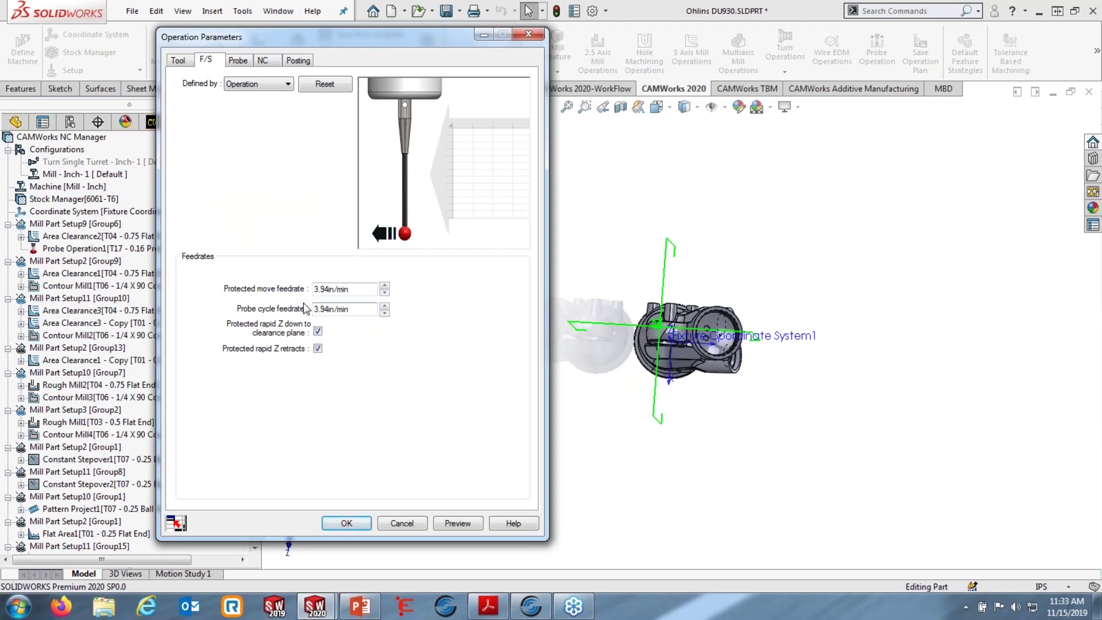
left_click(241, 61)
left_click(253, 136)
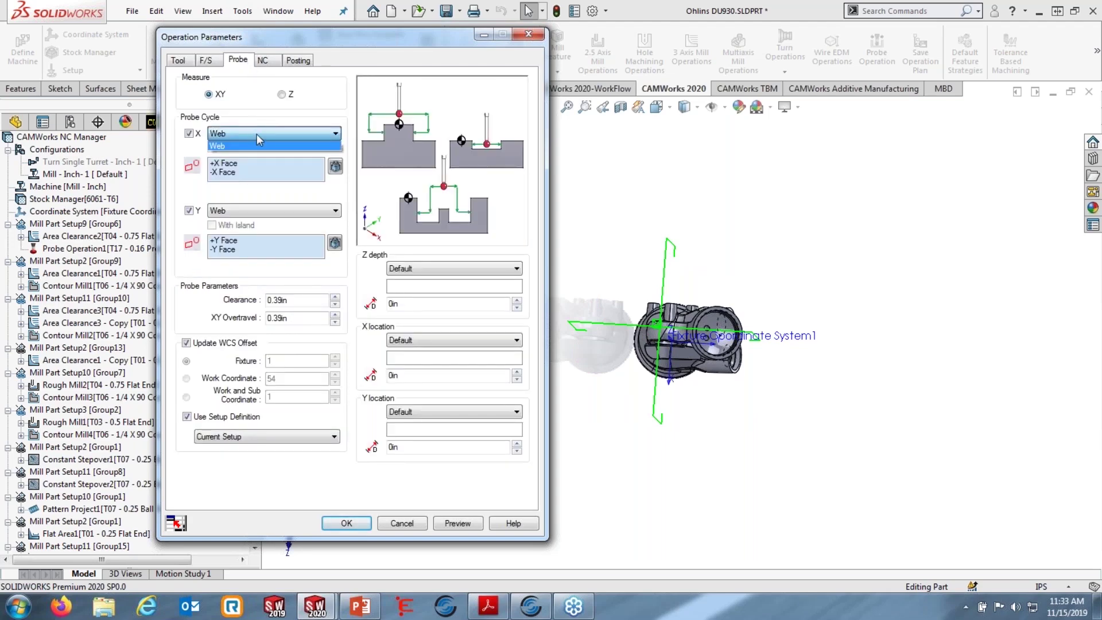
left_click(350, 524)
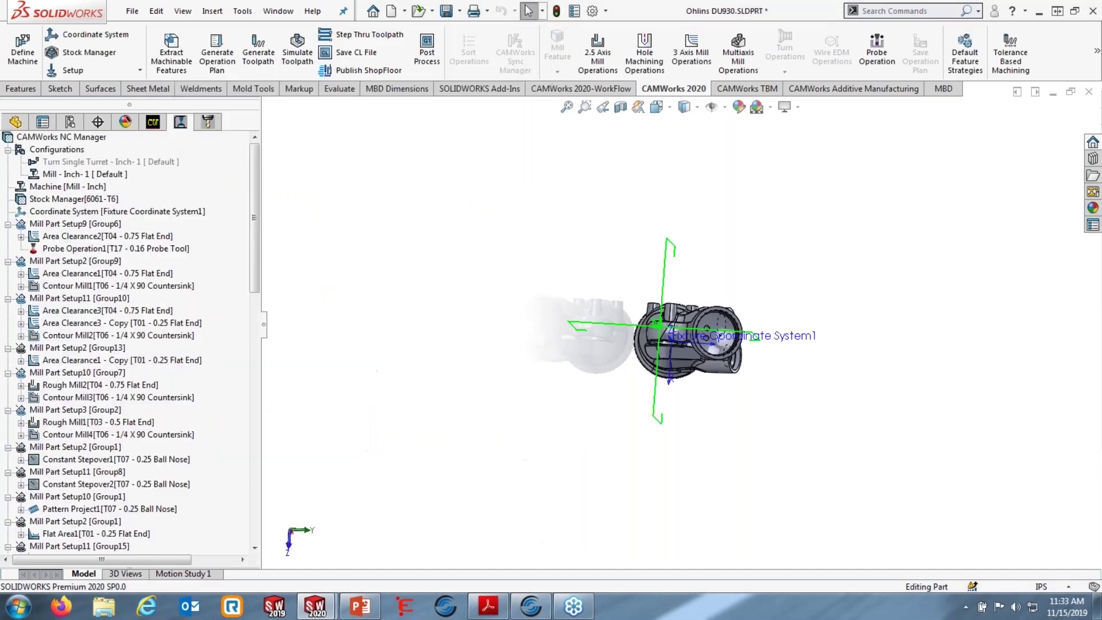
Check the round stock and move the probe operation ahead of Area Clearance2 in Mill Part Setup9
left_click(64, 198)
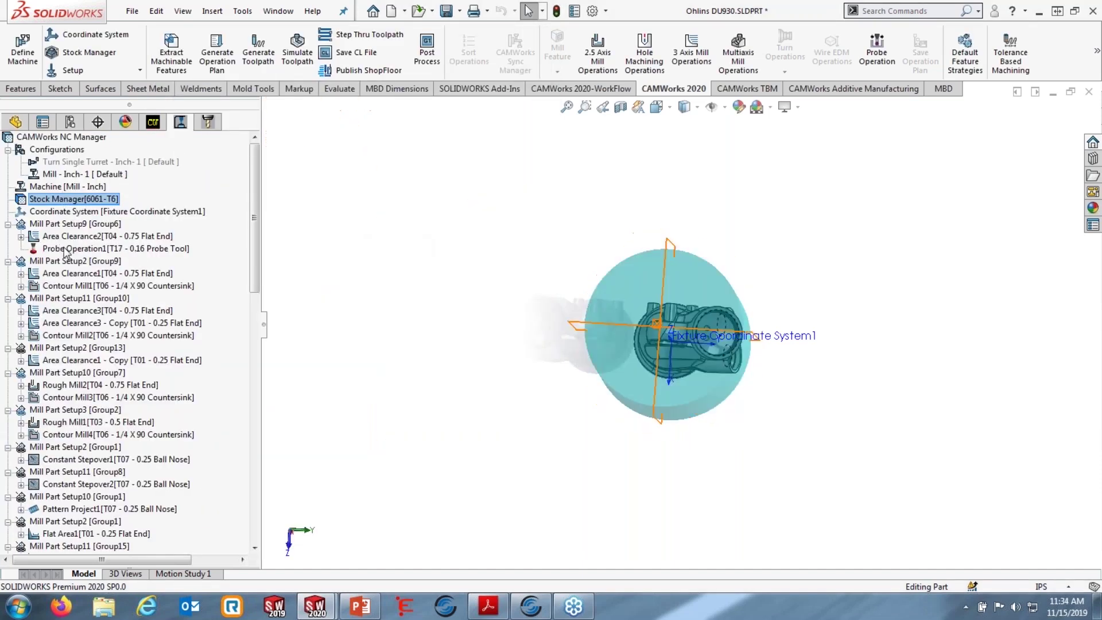
left_click(69, 223)
left_click(117, 235)
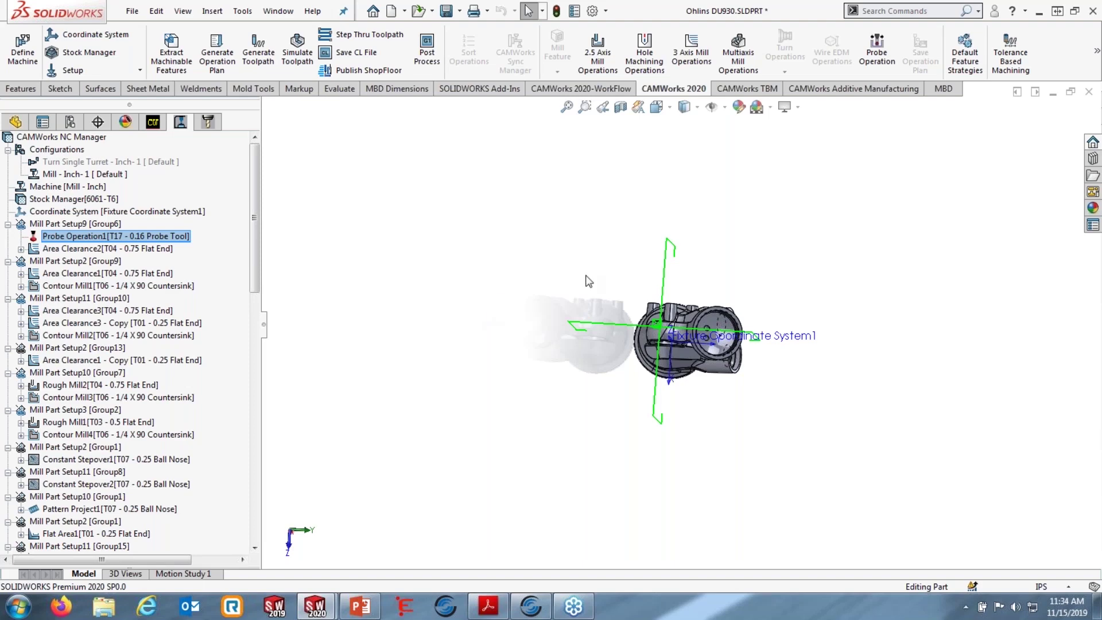
middle_click_drag(583, 376, 568, 273)
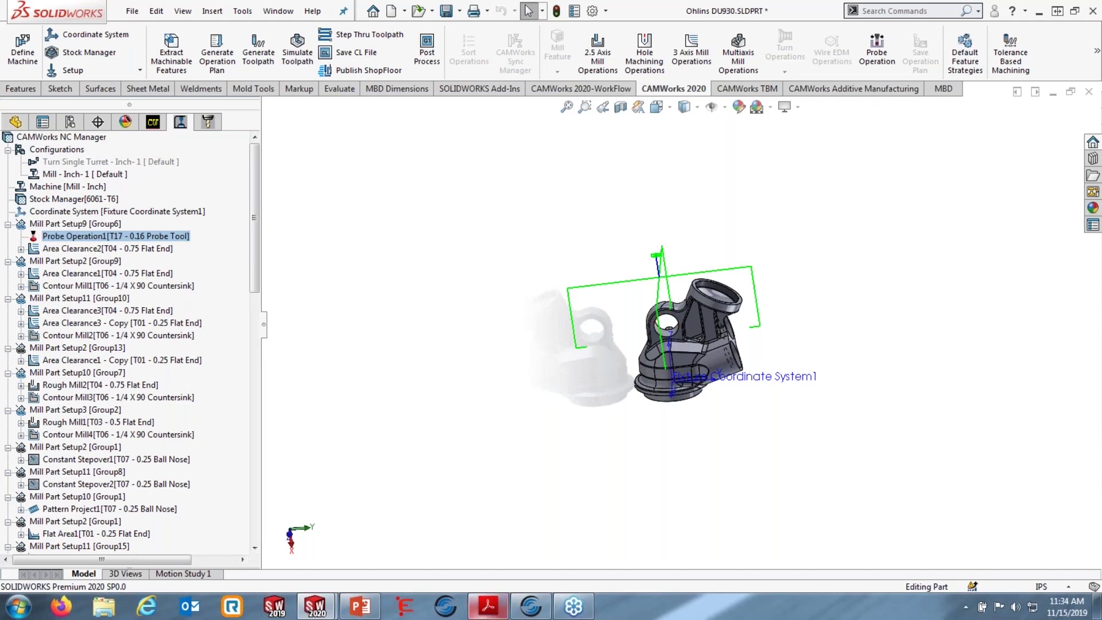
Check the toleranced hole diameter in the drawing PDF in Acrobat Reader, and add a DimXpert size dimension to the lug hole in SOLIDWORKS
left_click(487, 605)
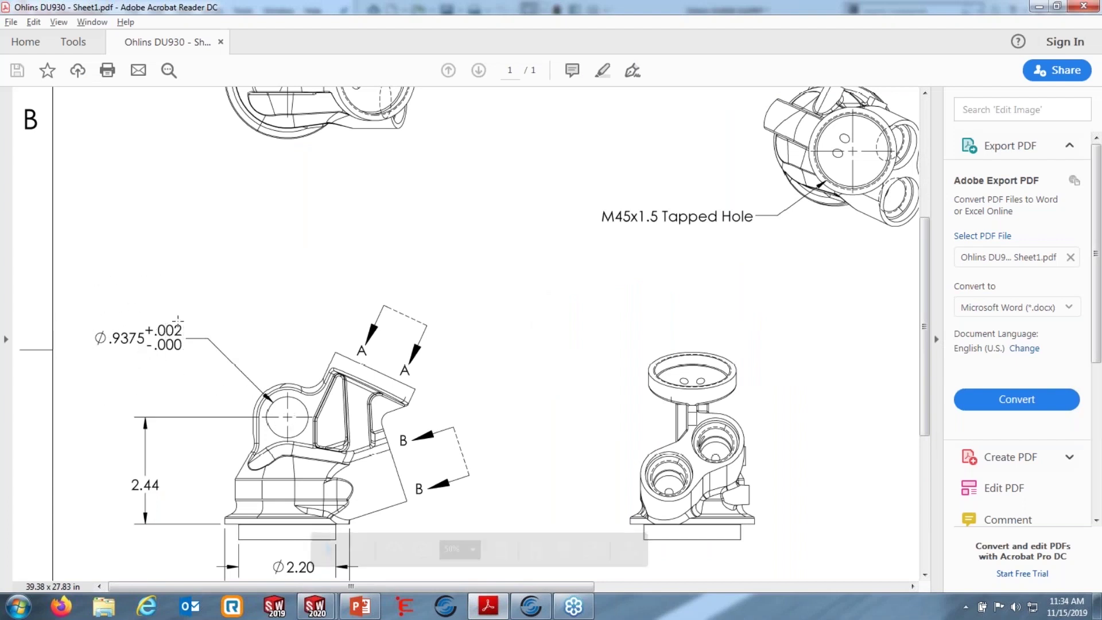
left_click(1041, 6)
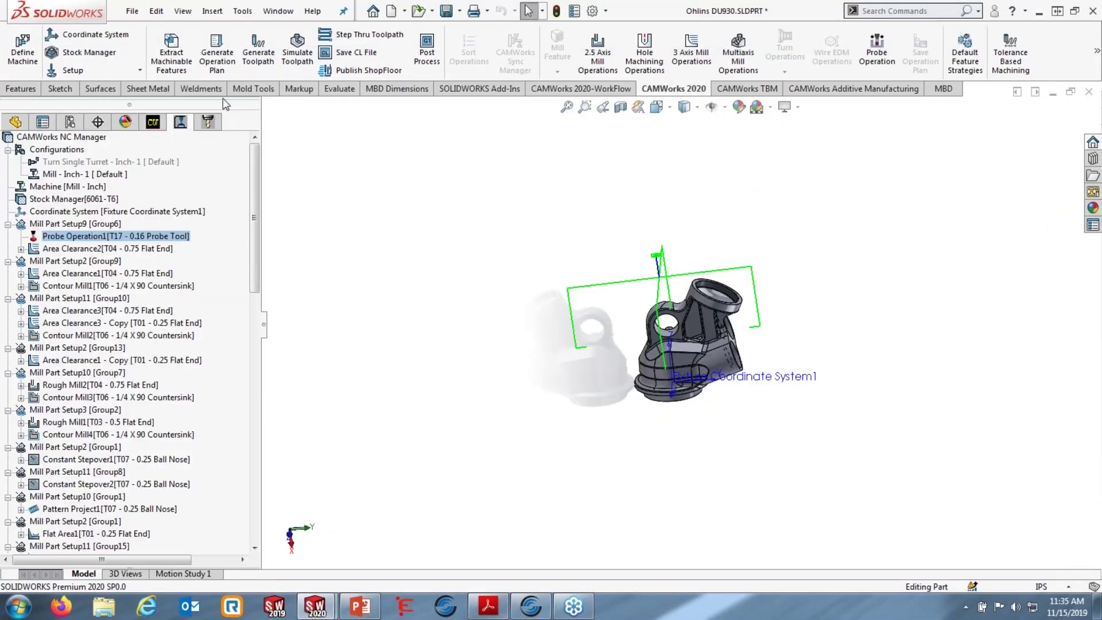
left_click(397, 89)
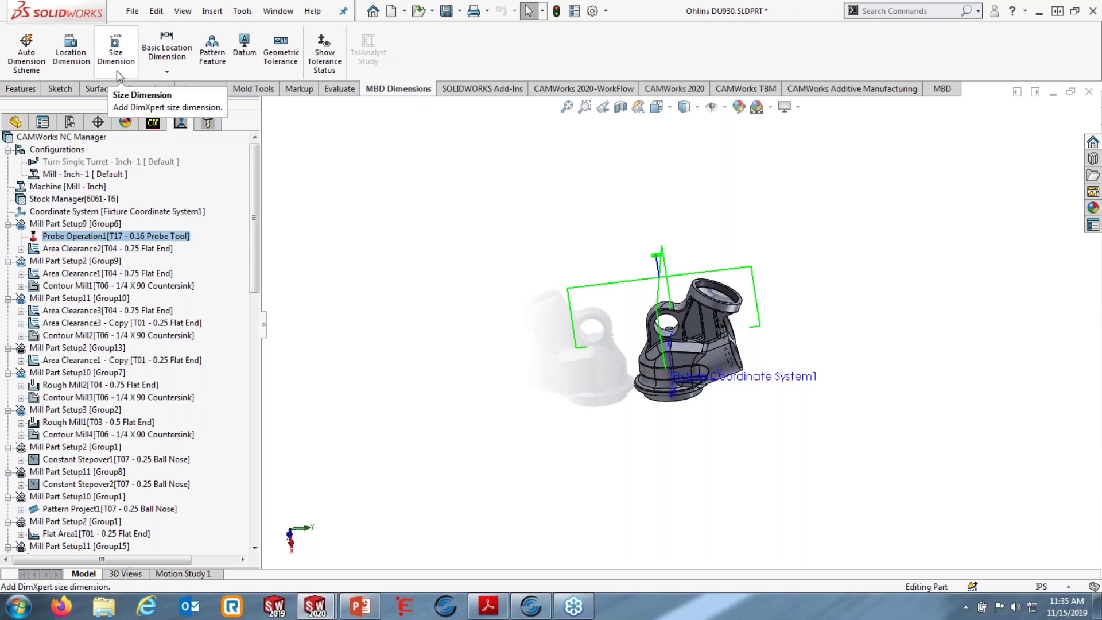
left_click(116, 64)
scroll(649, 337, "down", 3)
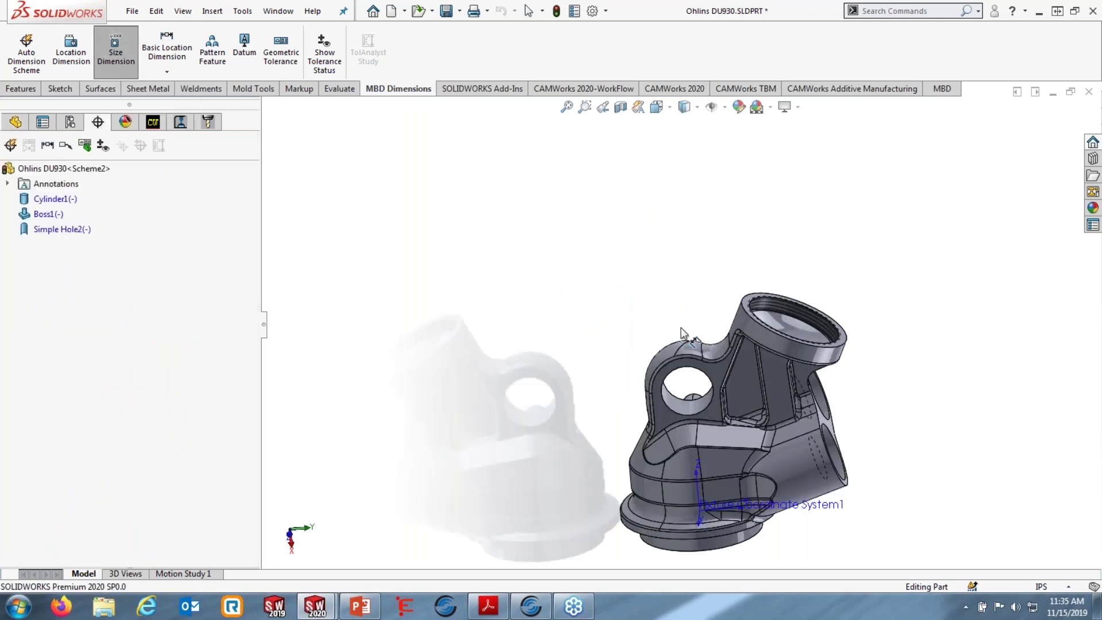
left_click(703, 377)
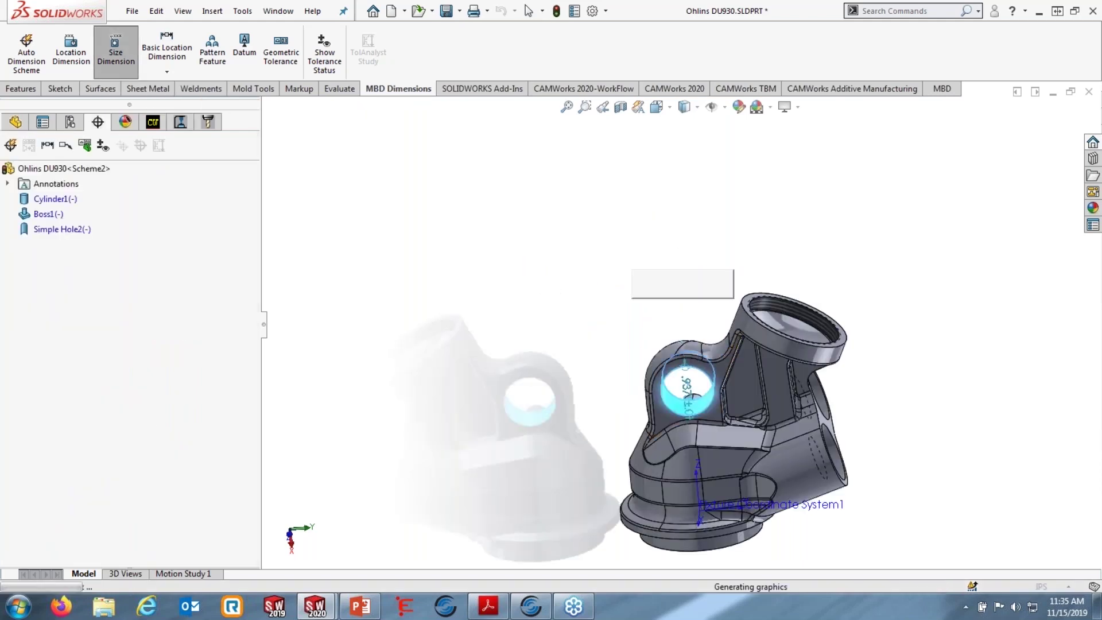
left_click(440, 201)
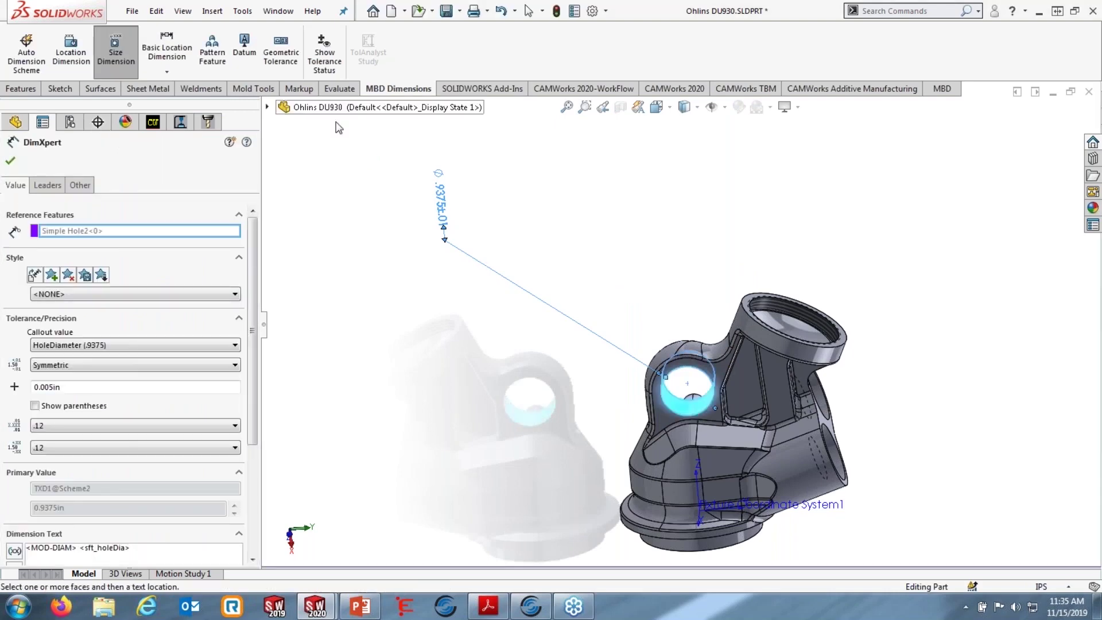
Give the hole dimension a bilateral tolerance of +.002 and 0 in, with four-decimal dimension precision and three-decimal tolerance precision
left_click(78, 365)
left_click(73, 386)
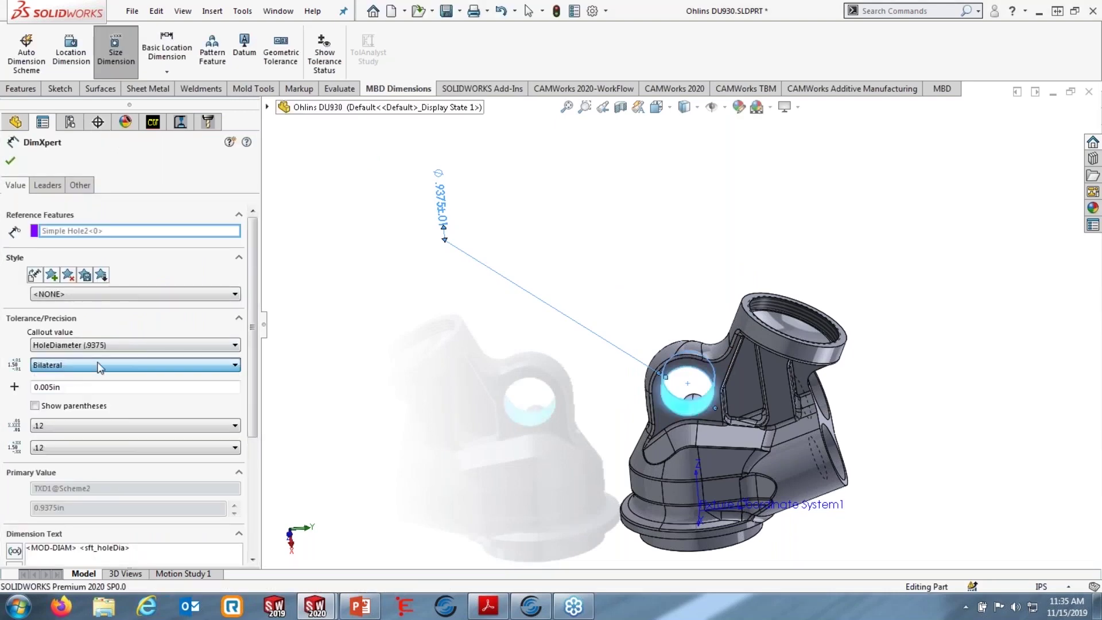
left_click(72, 443)
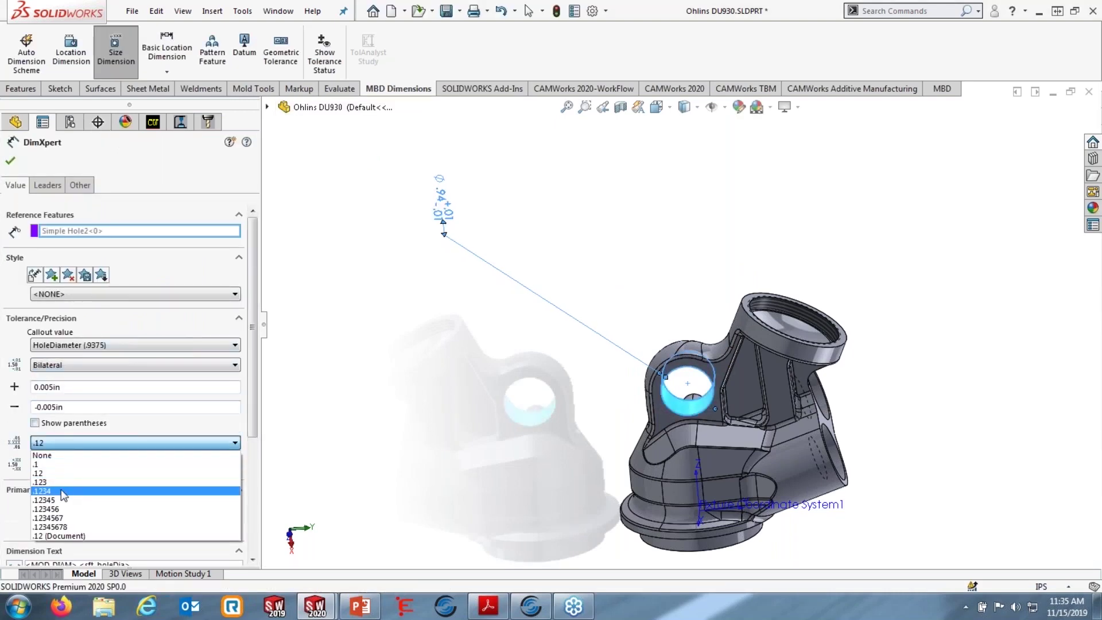
left_click(63, 487)
double_click(66, 386)
type(".0")
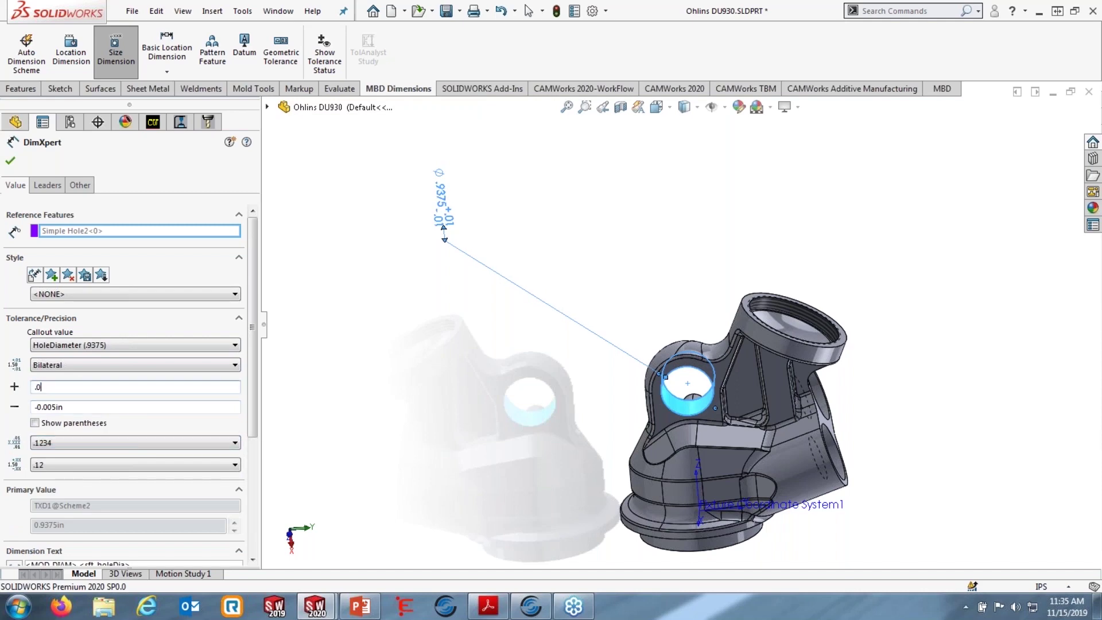
type("022")
key("BackSpace")
double_click(72, 406)
type("0")
key("Return")
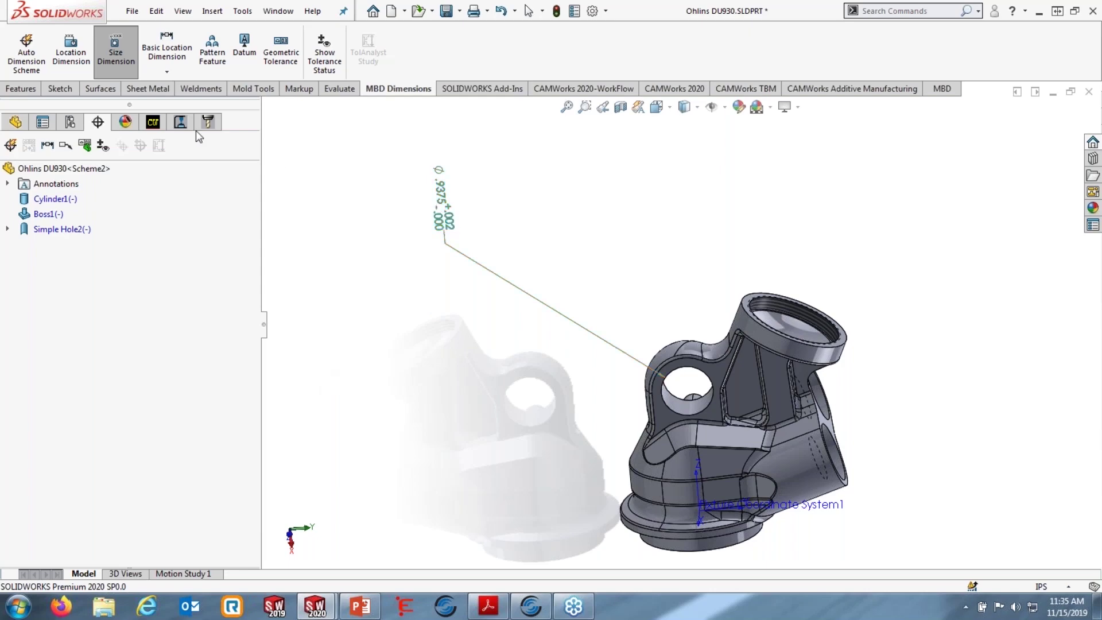
Select Hole11 under Mill Part Setup2 and start the Tolerance Based Machining run with tolerance range recognition enabled
left_click(163, 122)
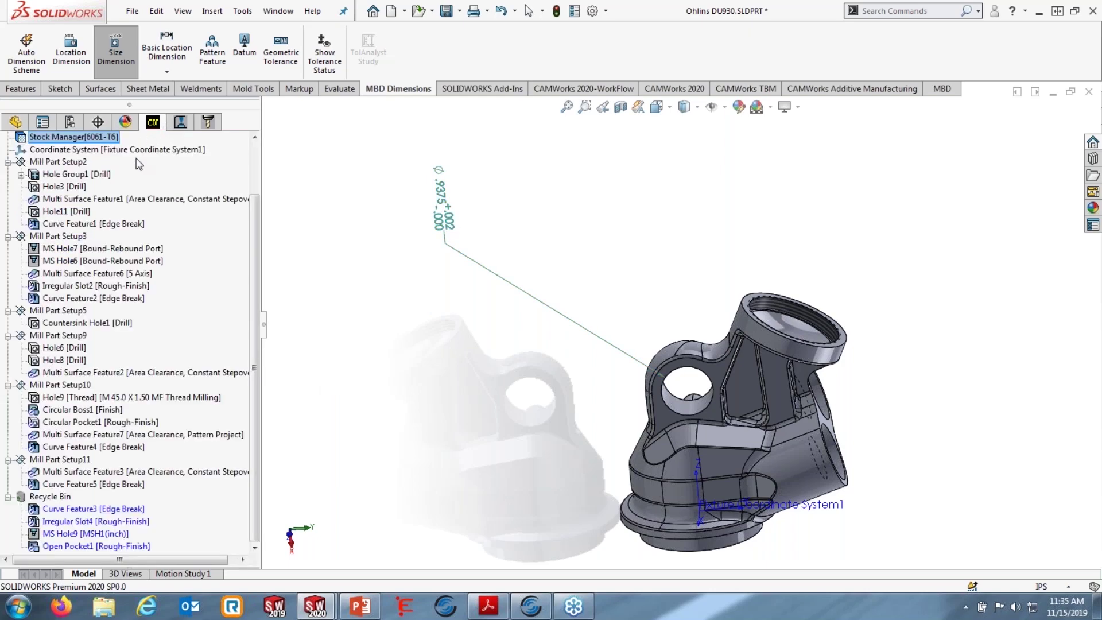
left_click(66, 212)
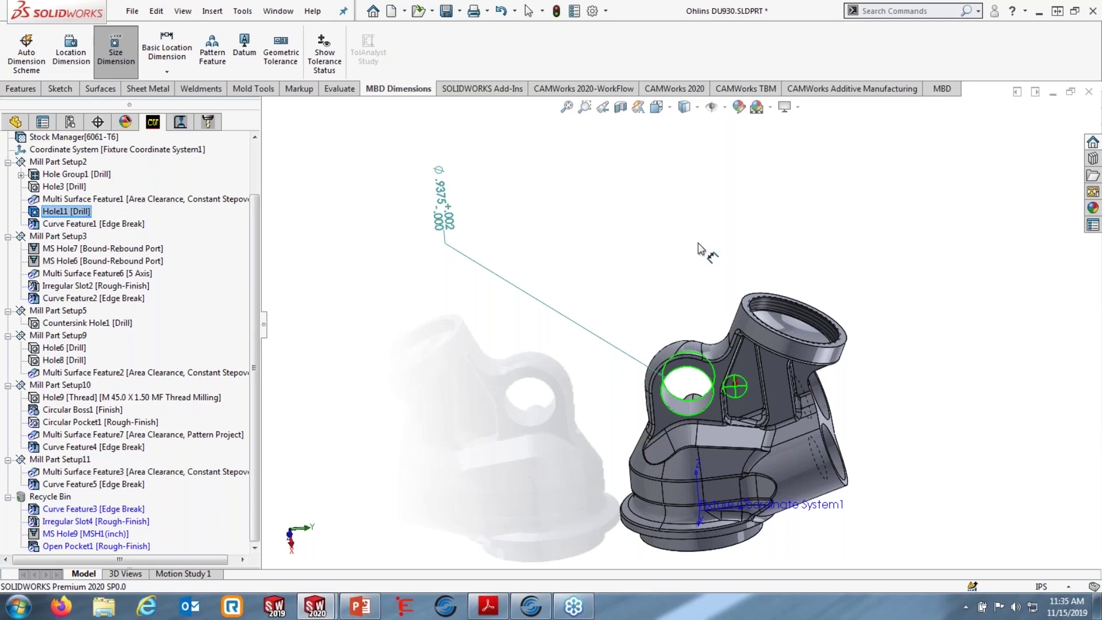
left_click(744, 89)
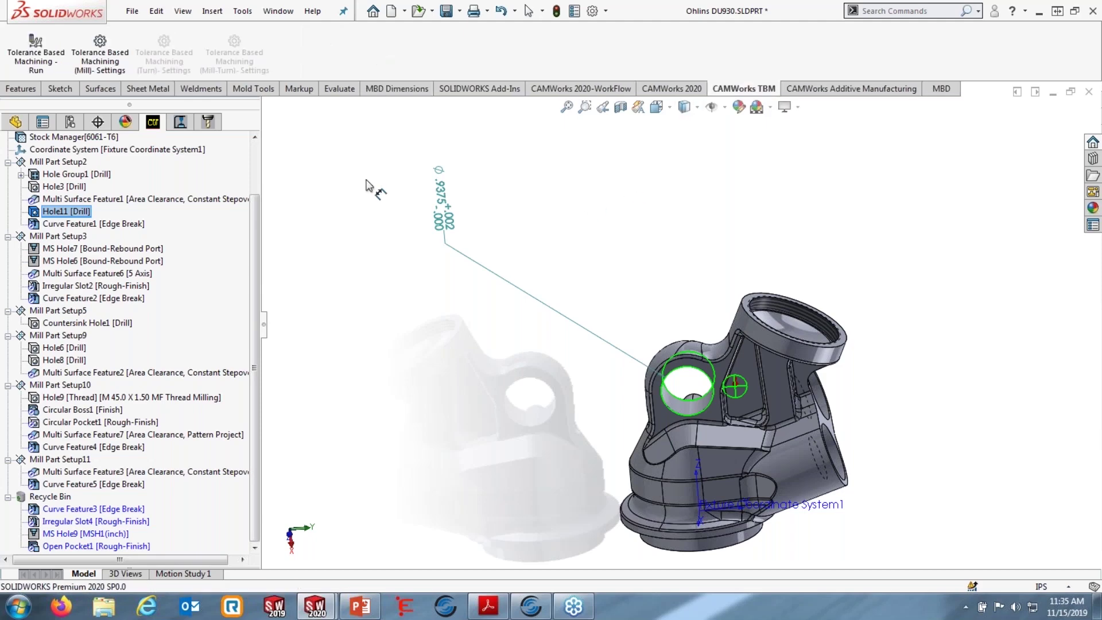
left_click(19, 63)
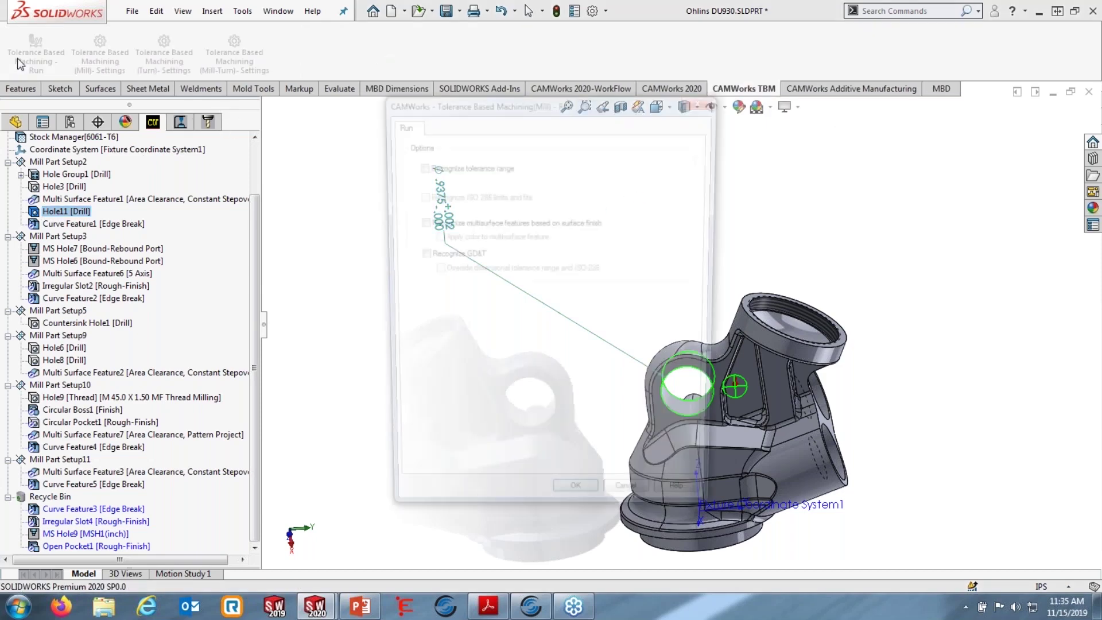
left_click(417, 165)
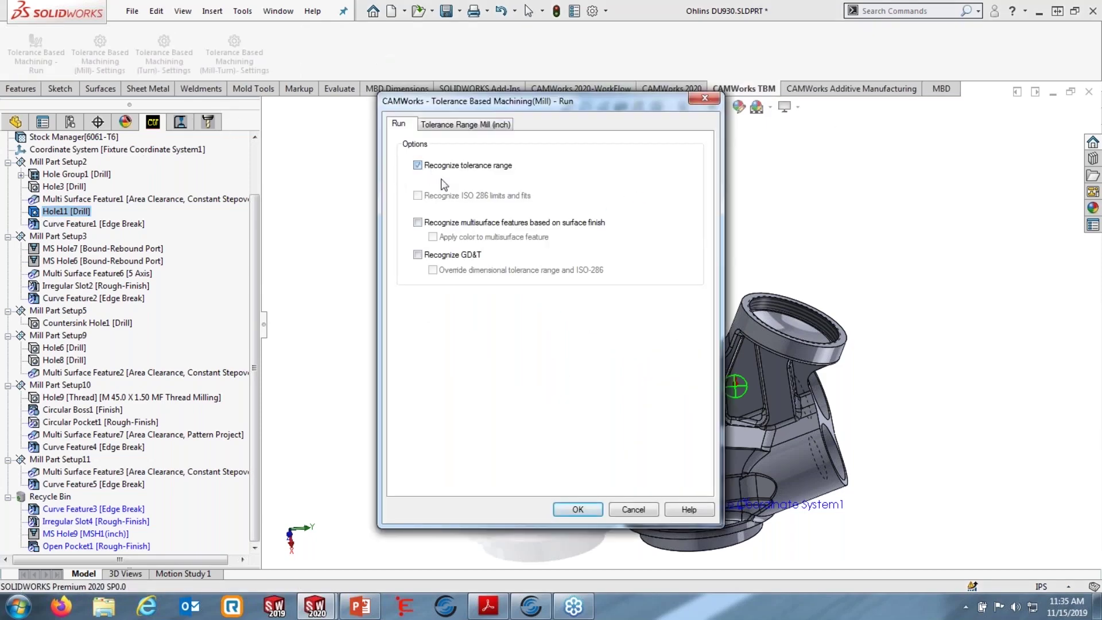
Apply the Bore strategies of the 0.0001 to 0.002 in hole tolerance range to the recognized hole, and accept the run settings
left_click(493, 124)
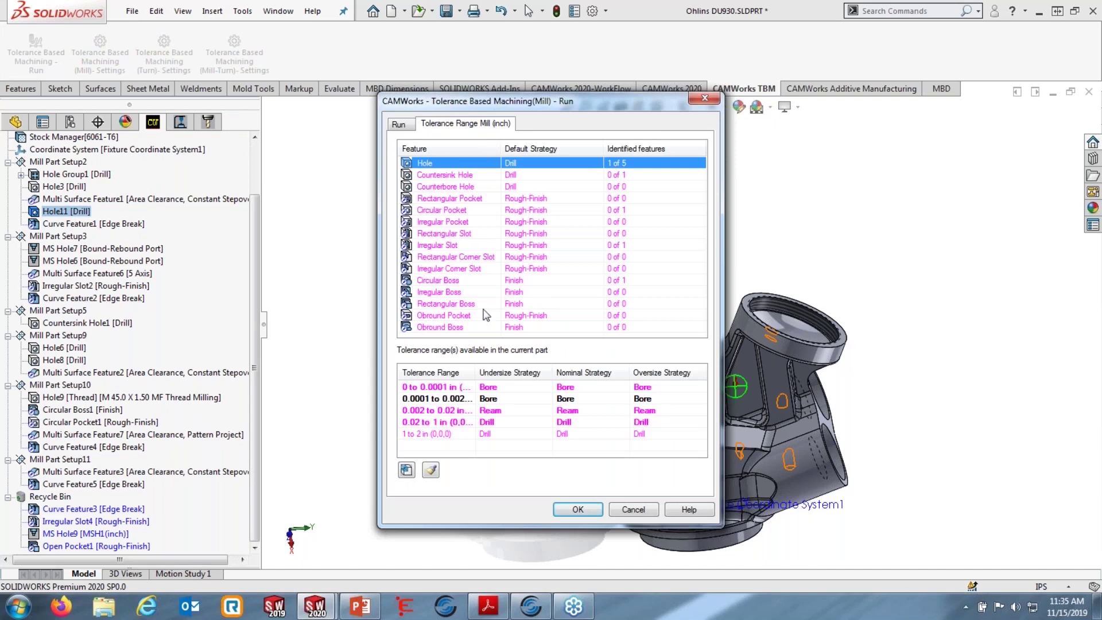
left_click(443, 400)
left_click_drag(537, 97, 922, 102)
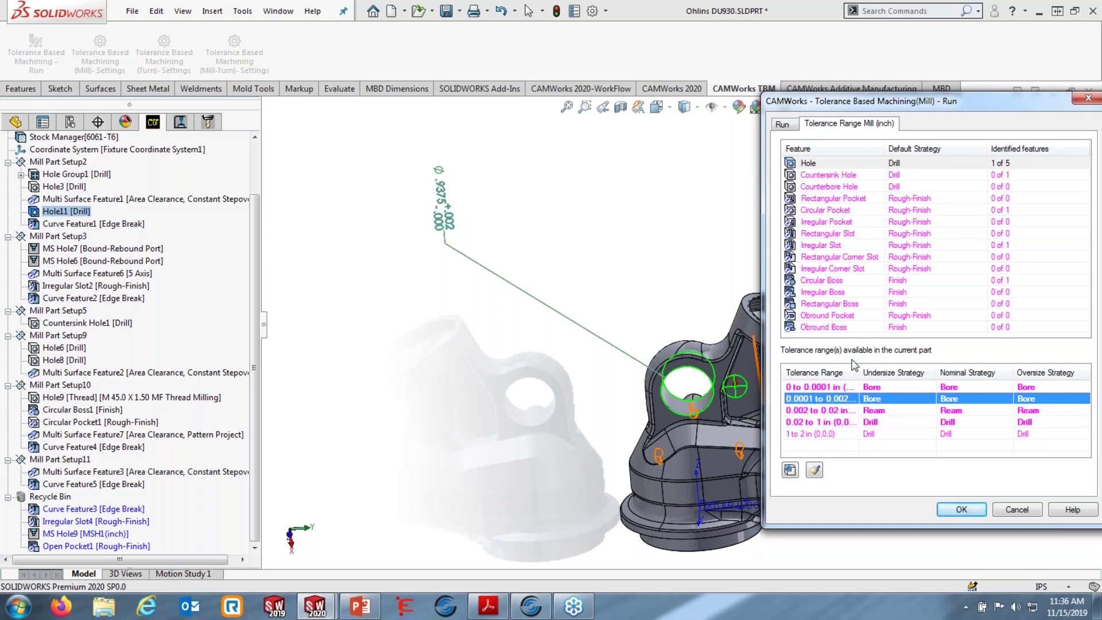
left_click_drag(847, 103, 702, 82)
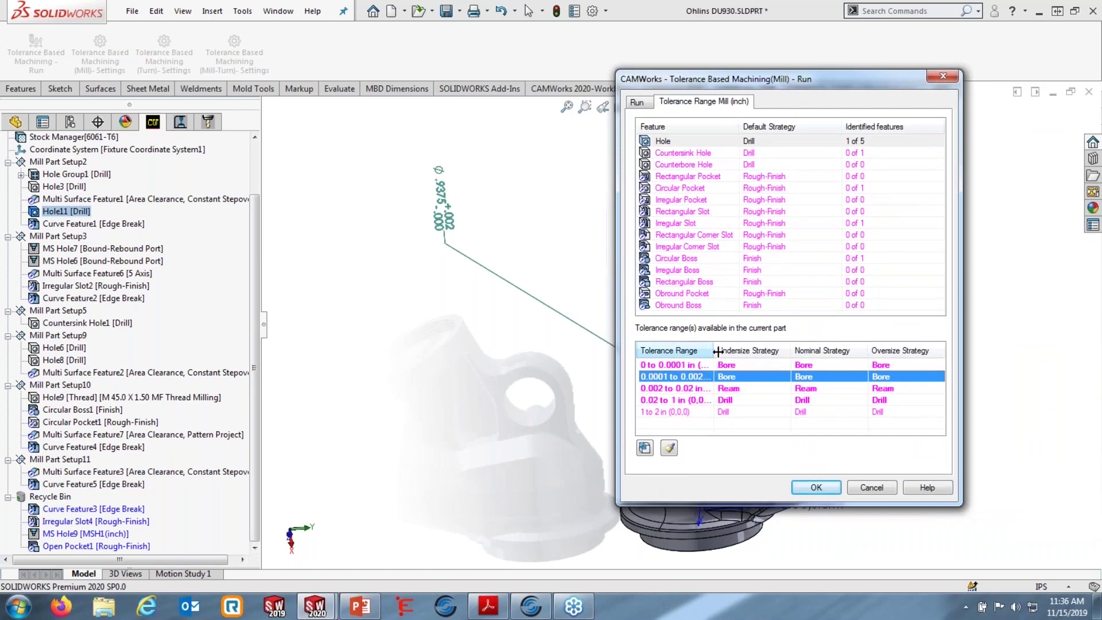
left_click_drag(714, 351, 772, 351)
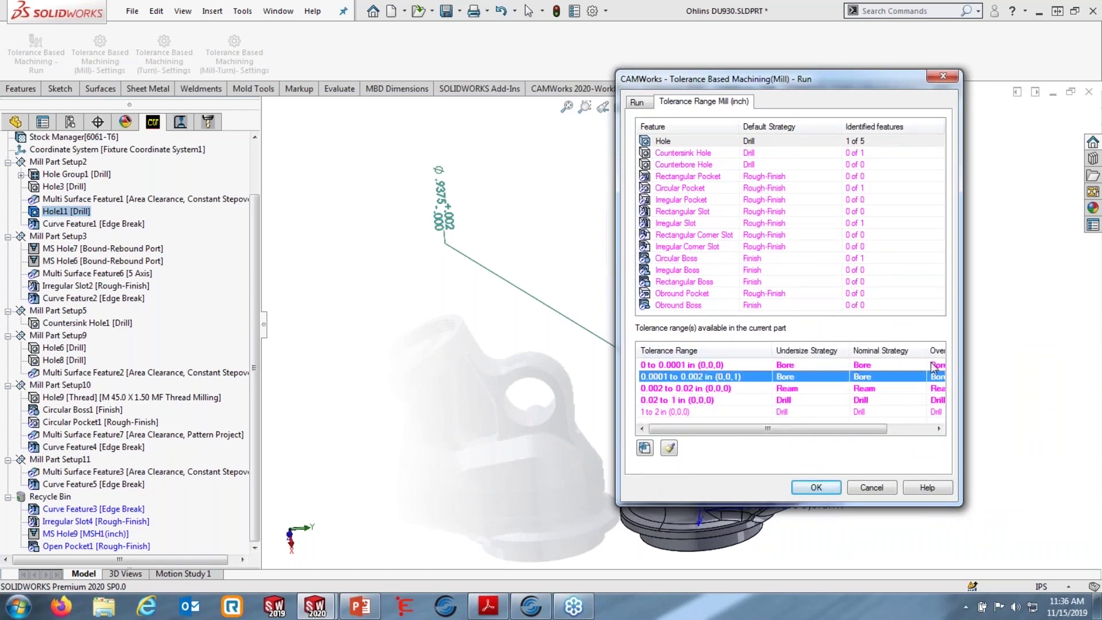
left_click_drag(772, 350, 750, 350)
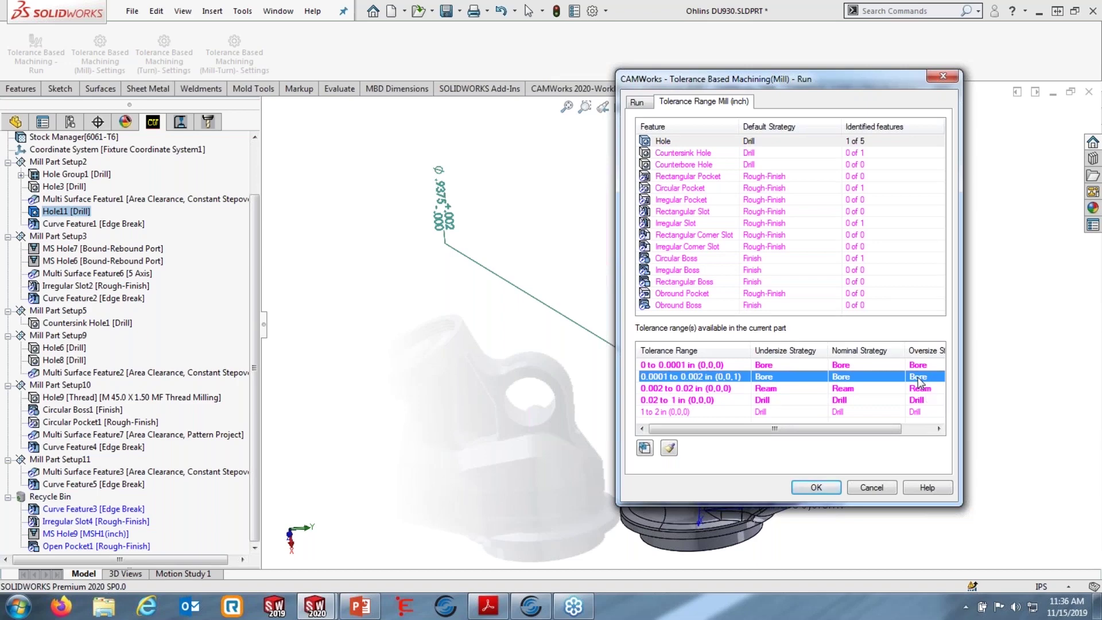
left_click(669, 448)
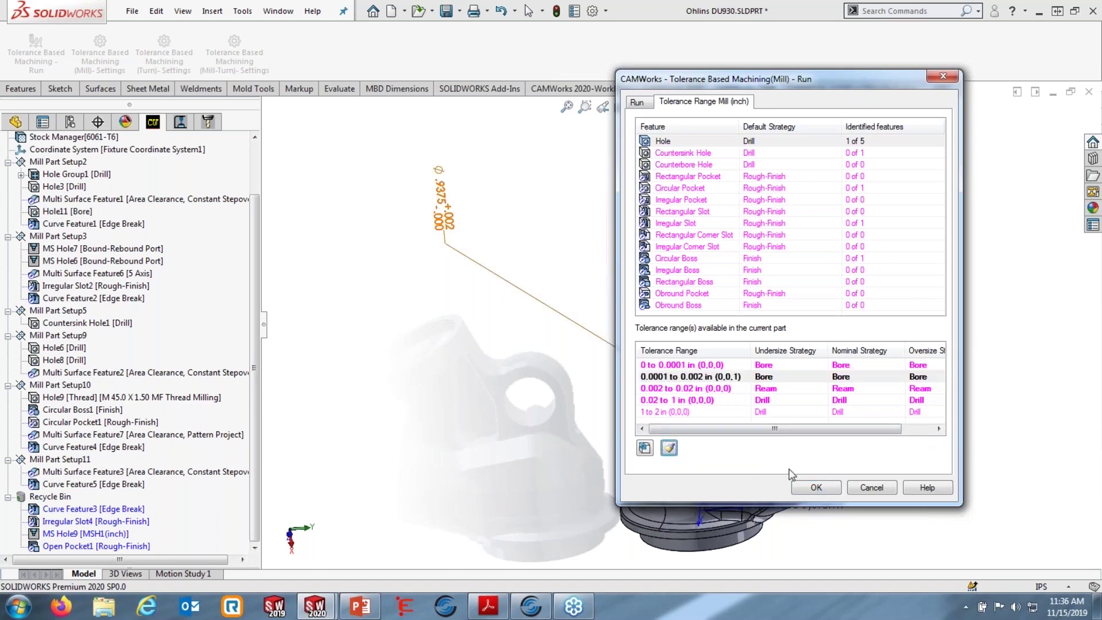
left_click(81, 213)
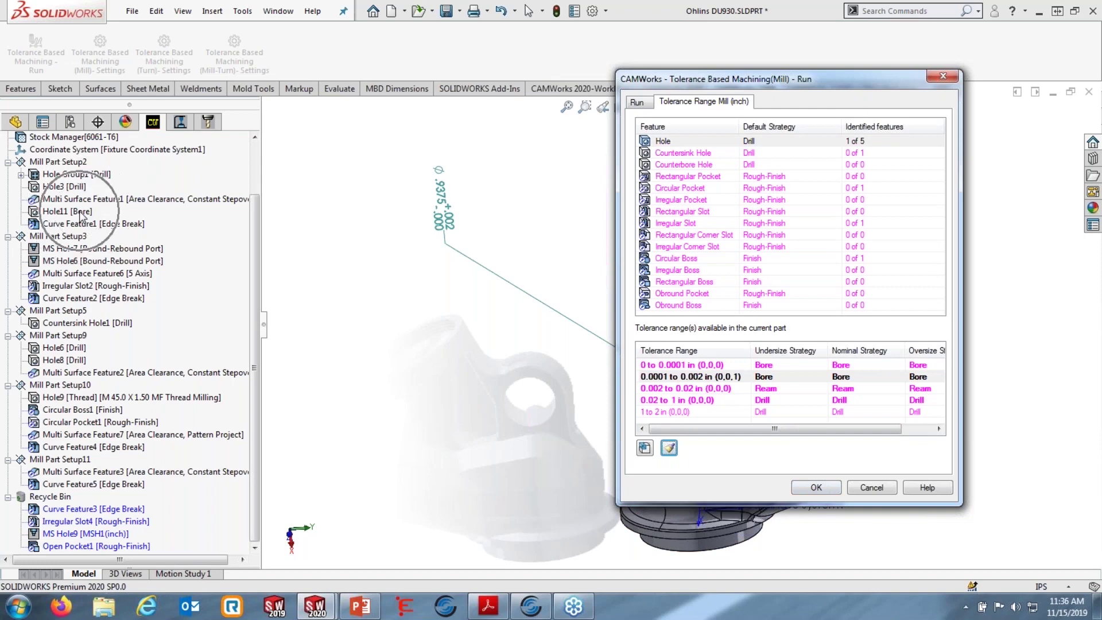
left_click(815, 487)
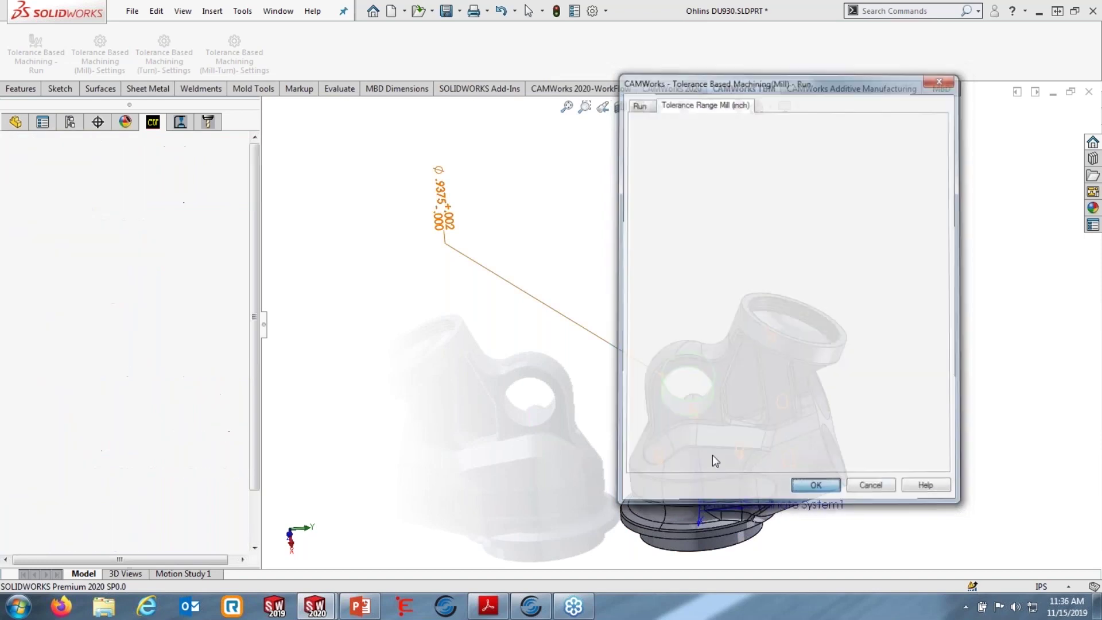
Generate the operation plan for Hole11
right_click(68, 210)
left_click(137, 282)
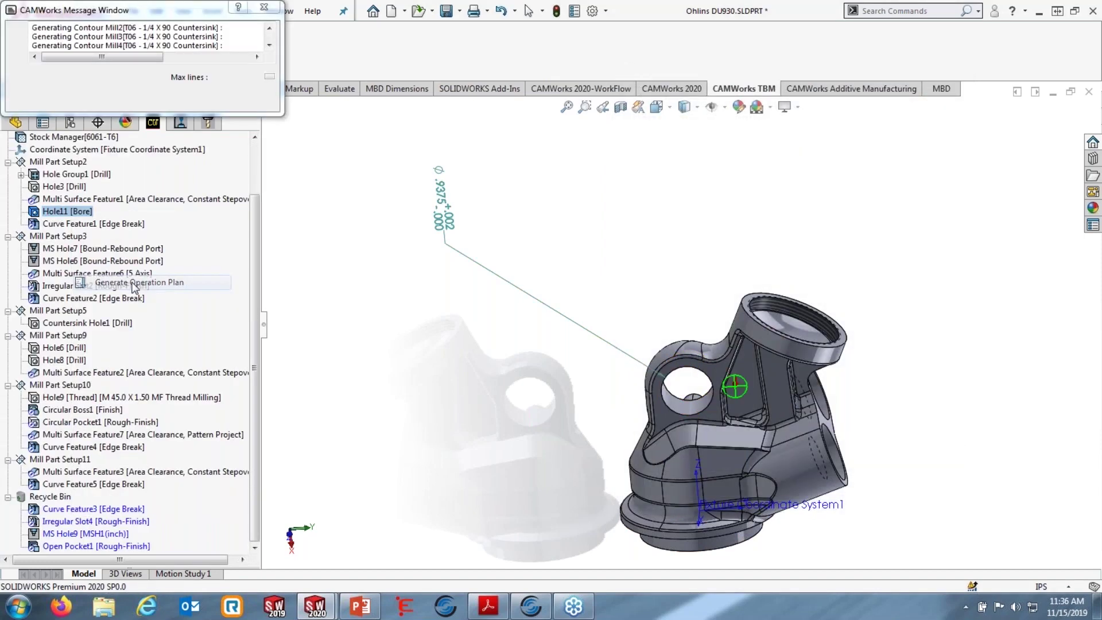
left_click(517, 349)
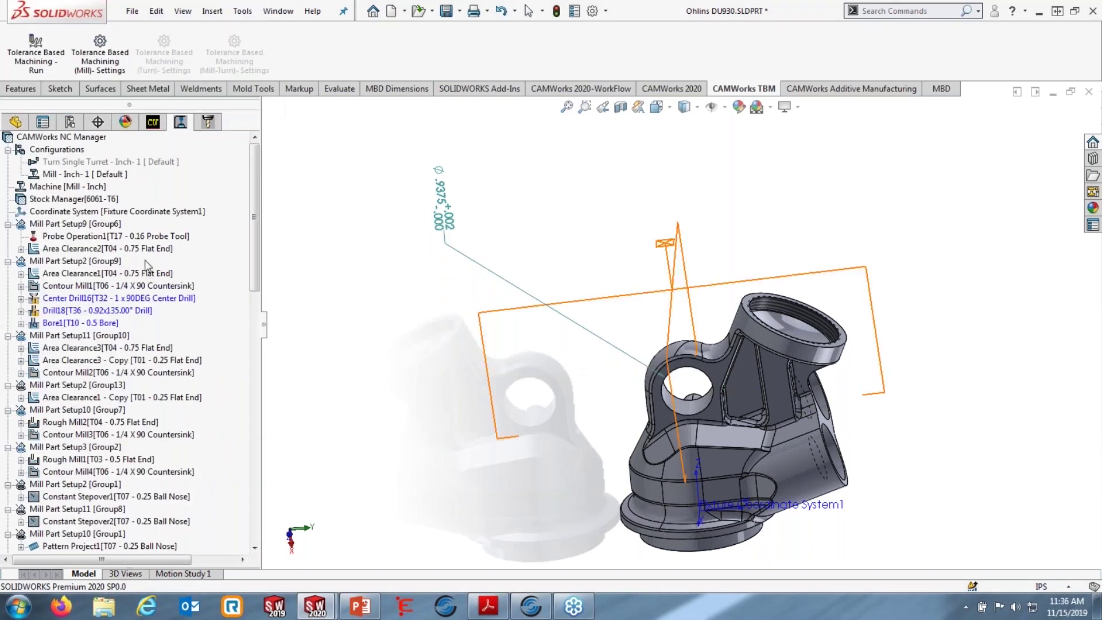
Generate the toolpaths for the hole's new center drill, drill and bore operations
left_click(98, 298)
left_click(86, 310, "ctrl")
left_click(76, 323, "ctrl")
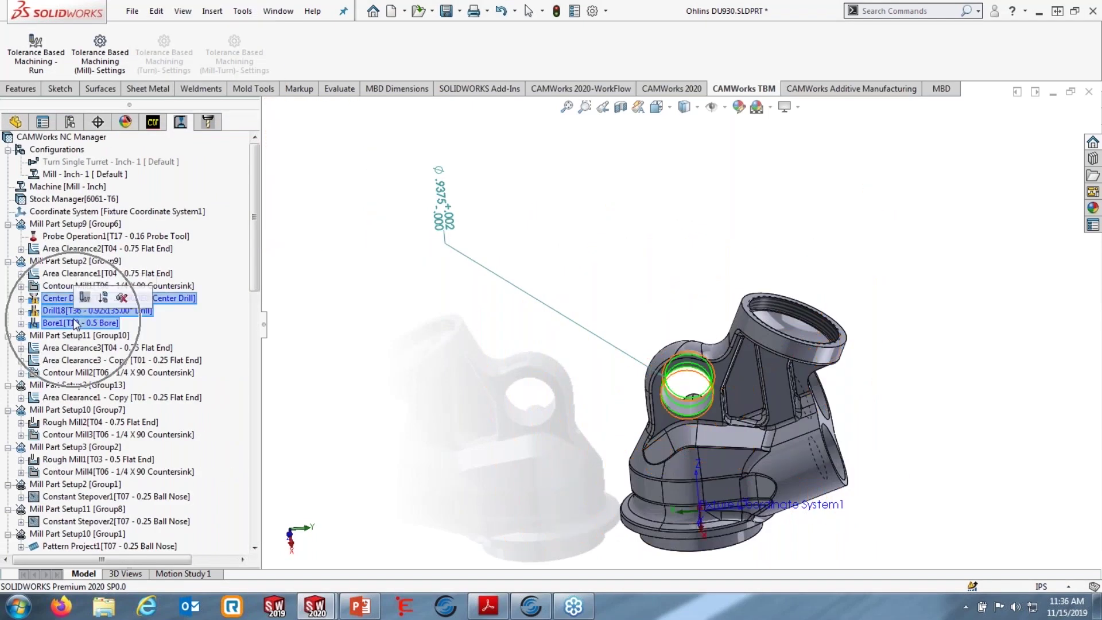
left_click(84, 297)
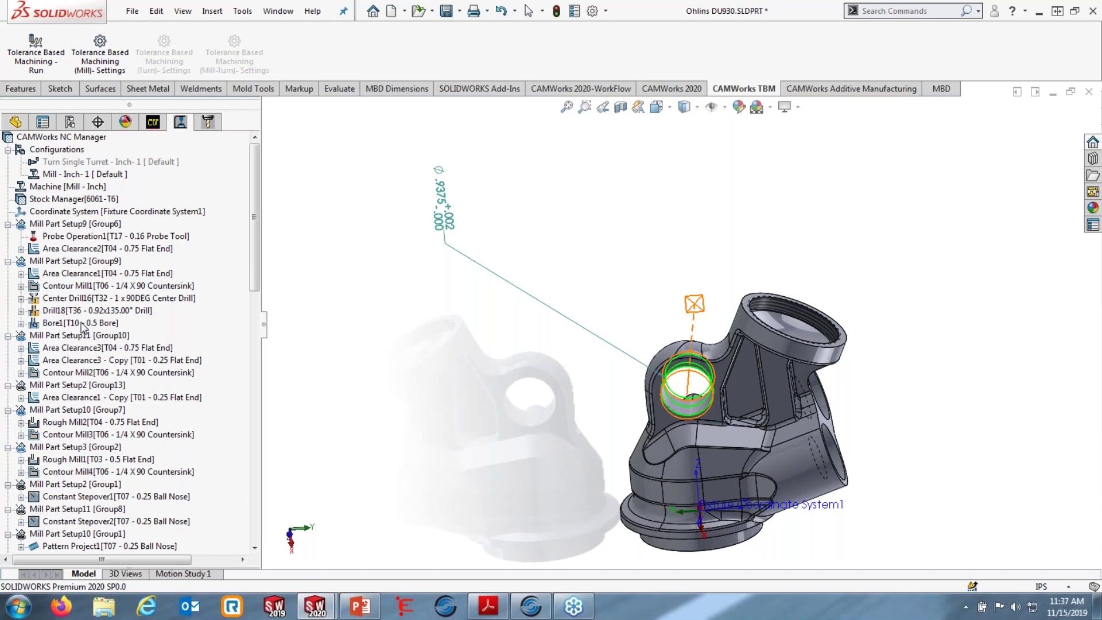
right_click(84, 325)
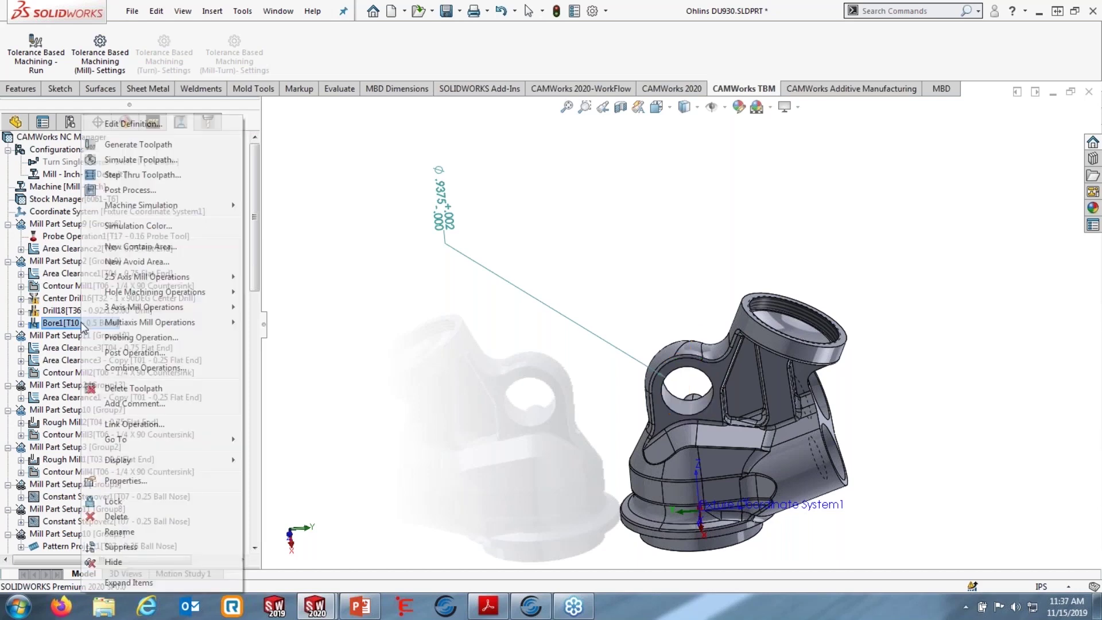
left_click(133, 336)
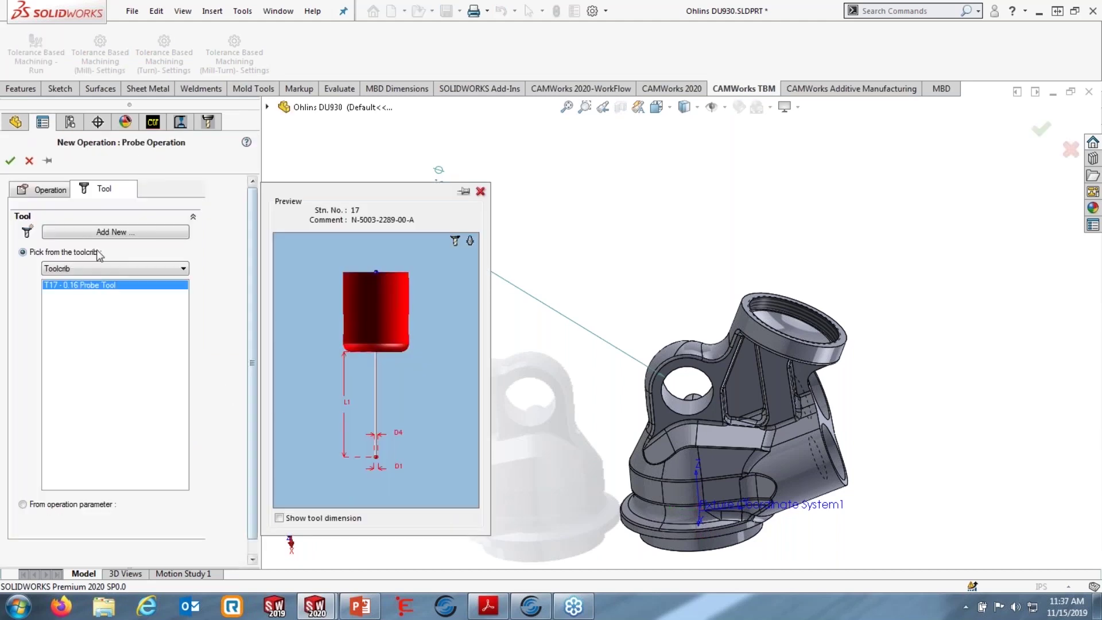
left_click(11, 163)
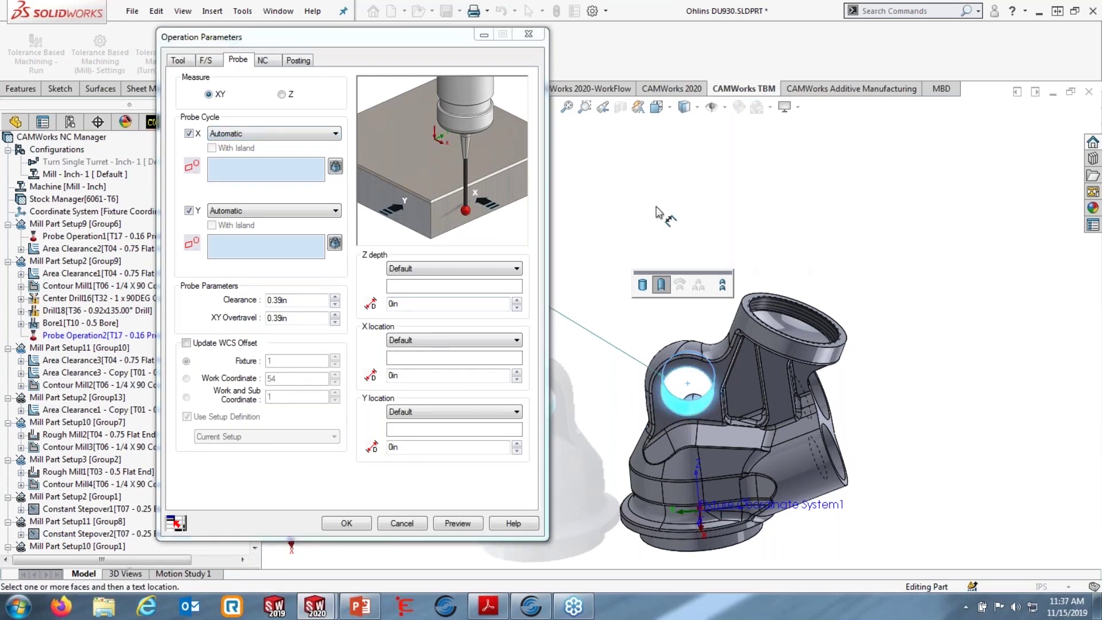
key("Escape")
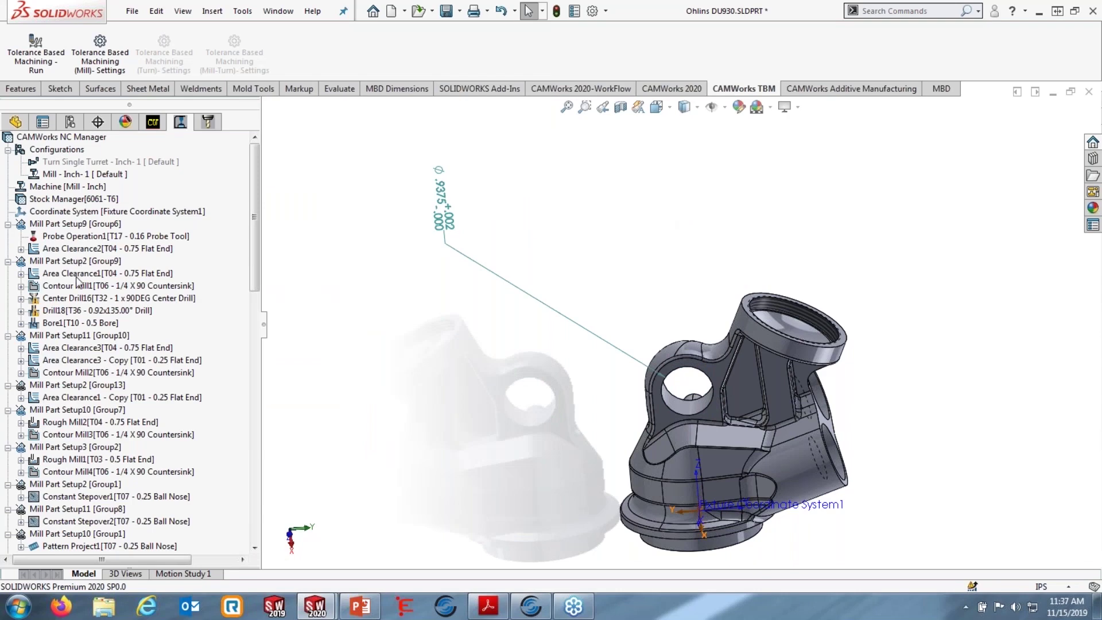
Add a probing operation after Bore1 using the T17 - 0.16 Probe Tool on the bored hole's face
right_click(72, 323)
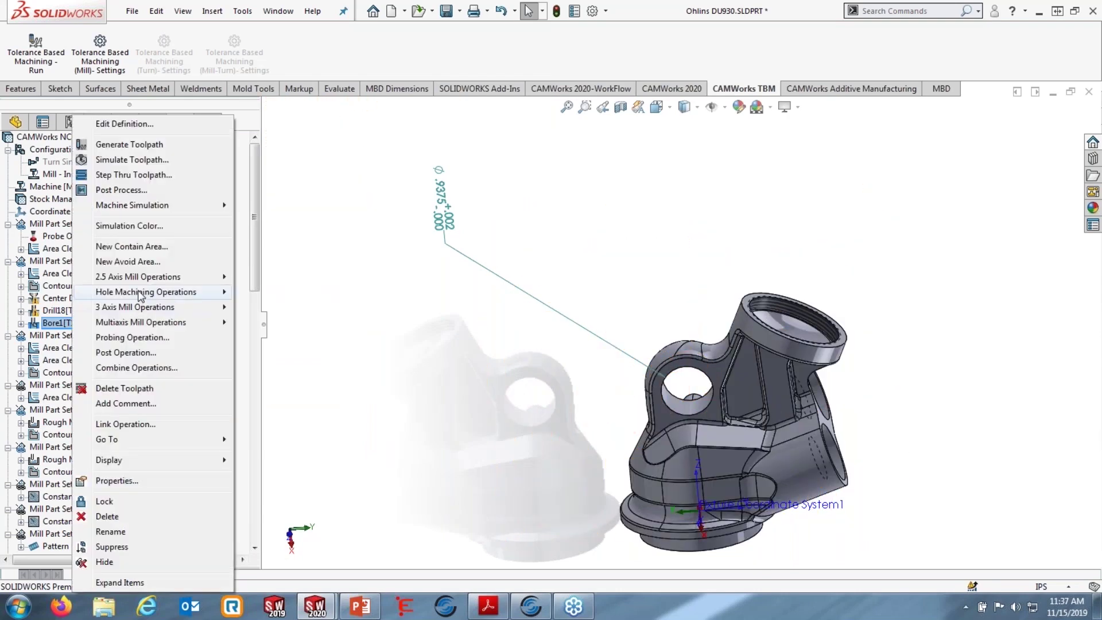
left_click(132, 337)
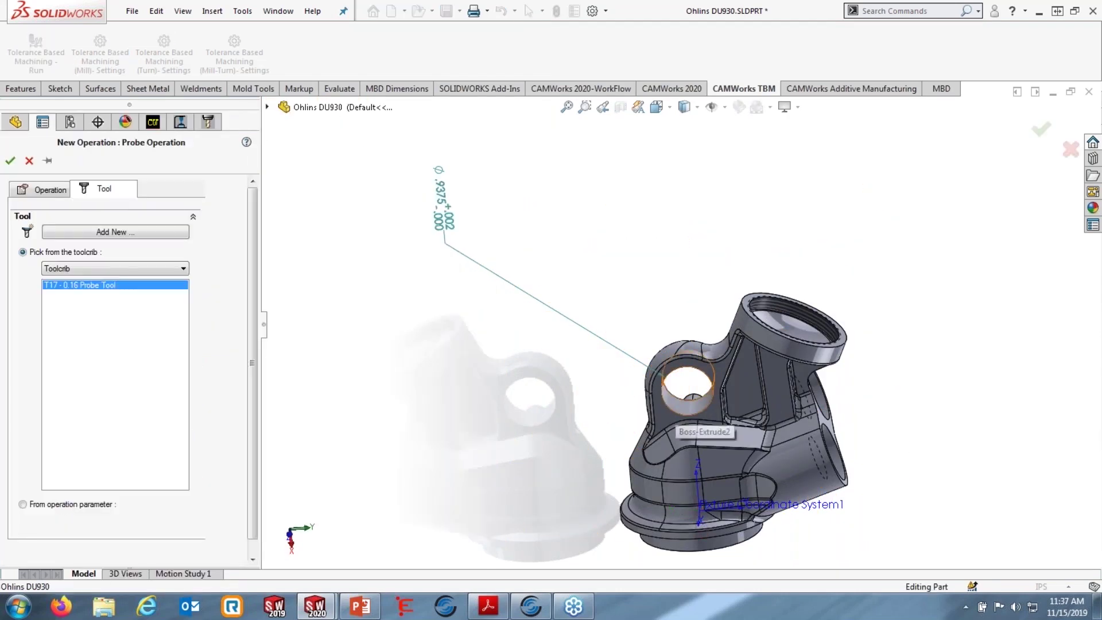
left_click(683, 402)
left_click(9, 160)
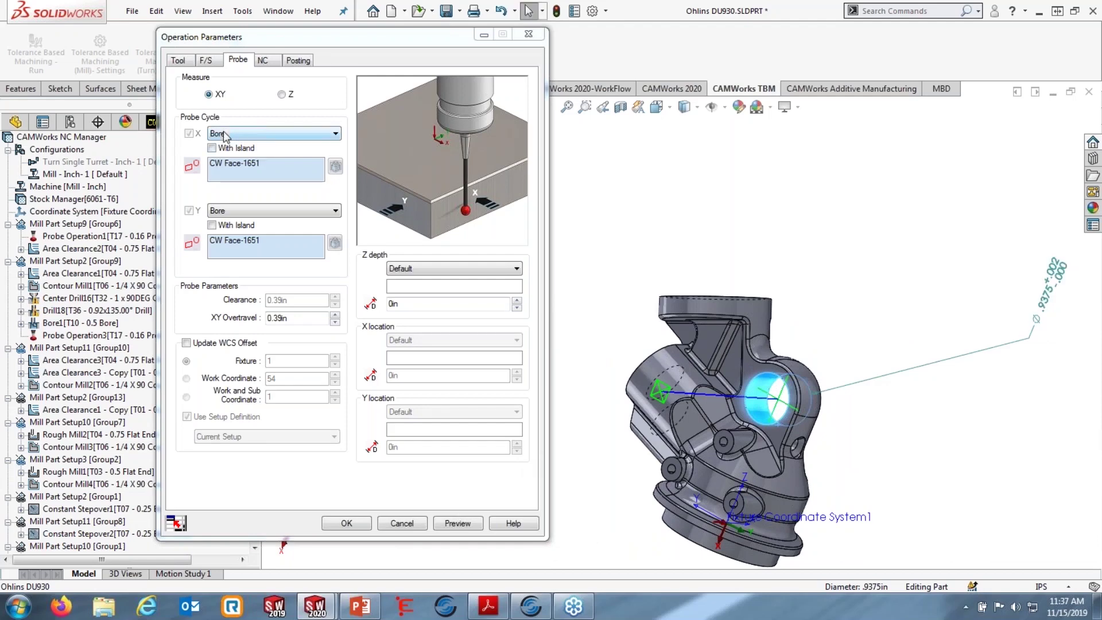
Remove the hole face from the XY probe cycle and pick the same face again for the Bore cycle
left_click(251, 137)
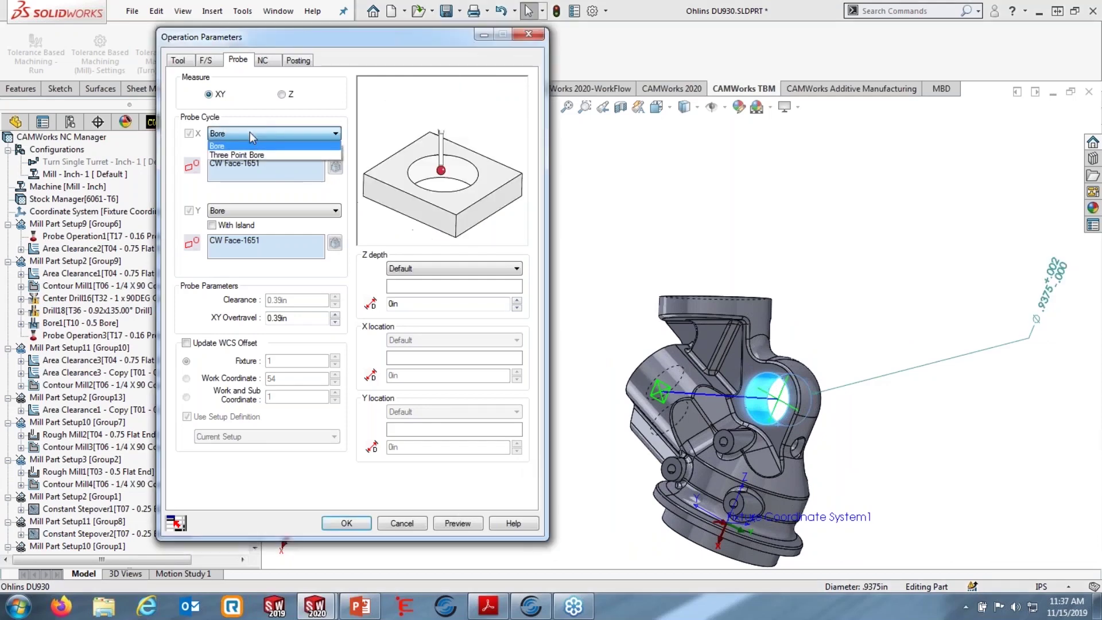
left_click(229, 163)
left_click(228, 162)
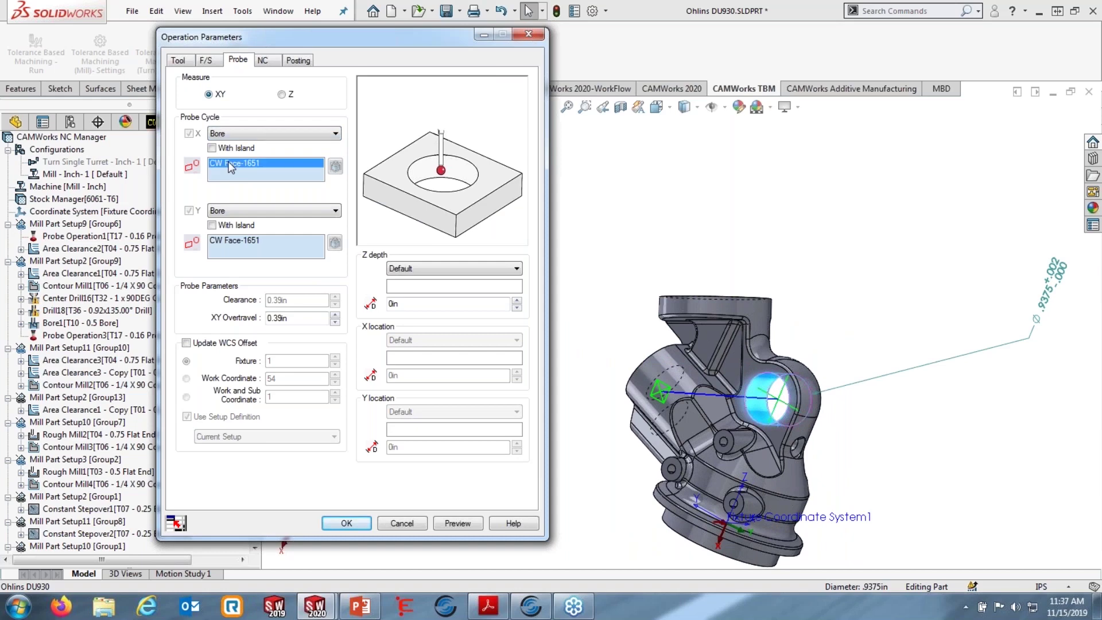
key("Delete")
left_click(237, 133)
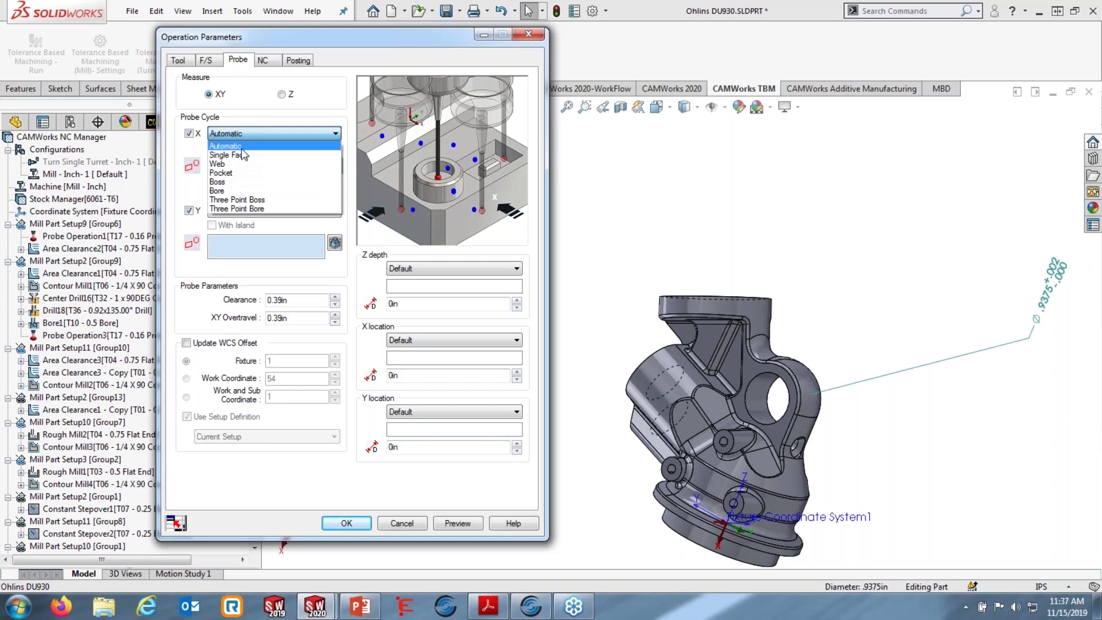
left_click(858, 292)
left_click(756, 396)
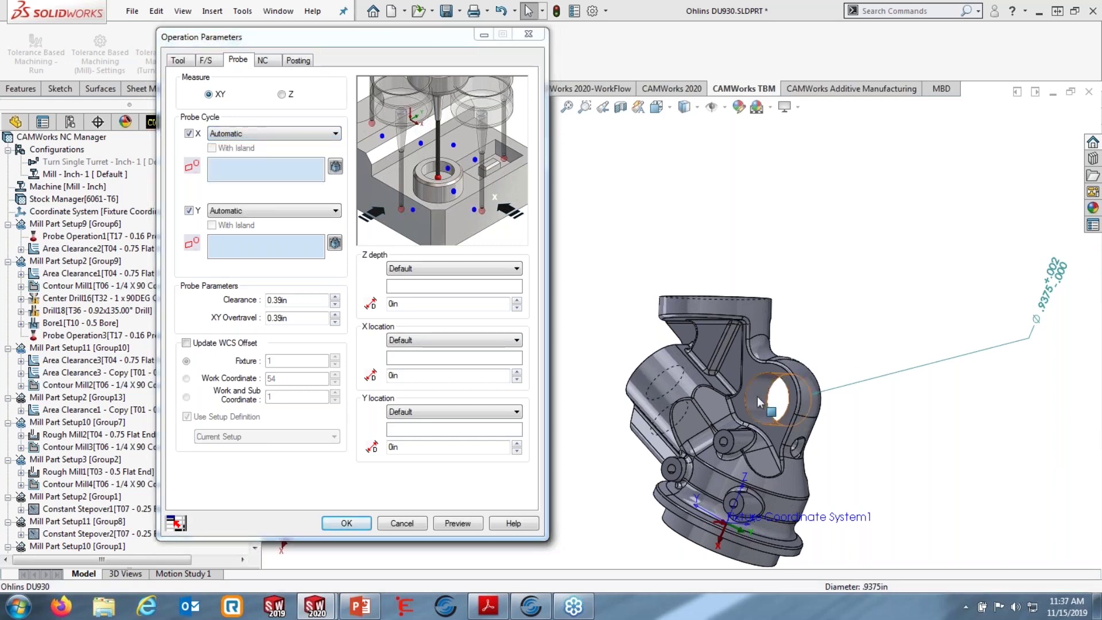
left_click(233, 136)
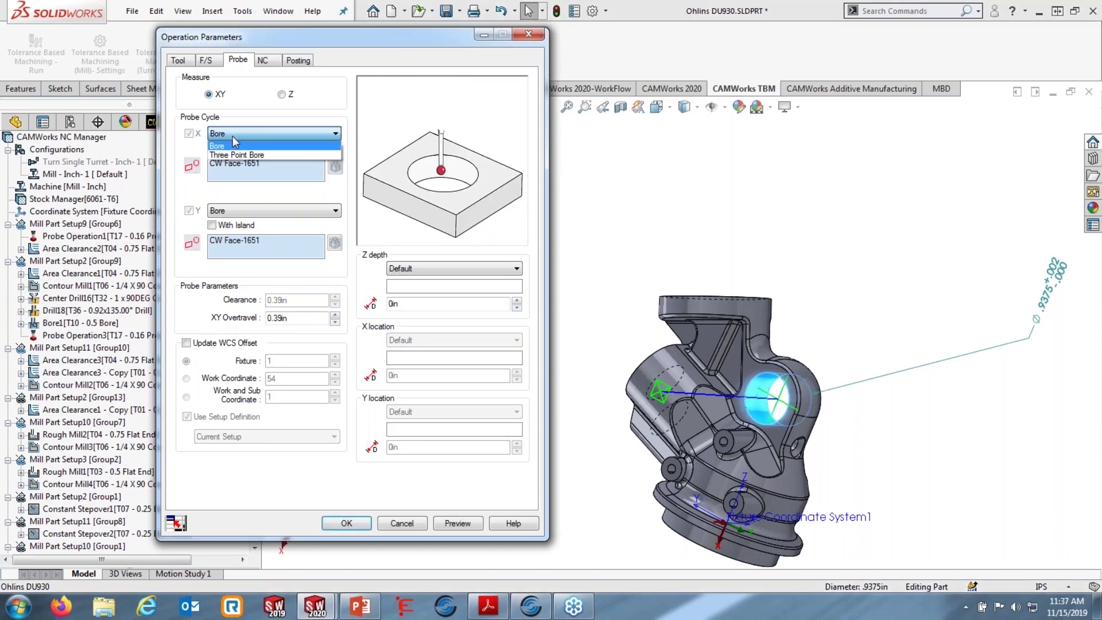
left_click(232, 136)
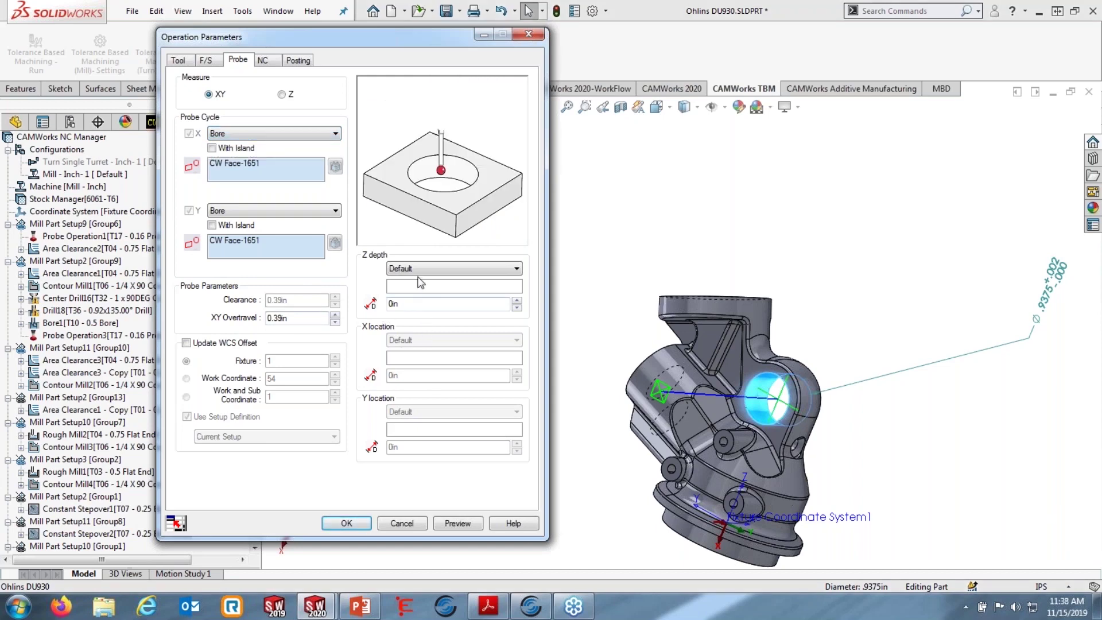
Set the probe operation's Z depth offset to 0.2 in and accept the operation parameters
left_click(518, 302)
left_click(517, 301)
left_click(517, 301)
left_click(515, 300)
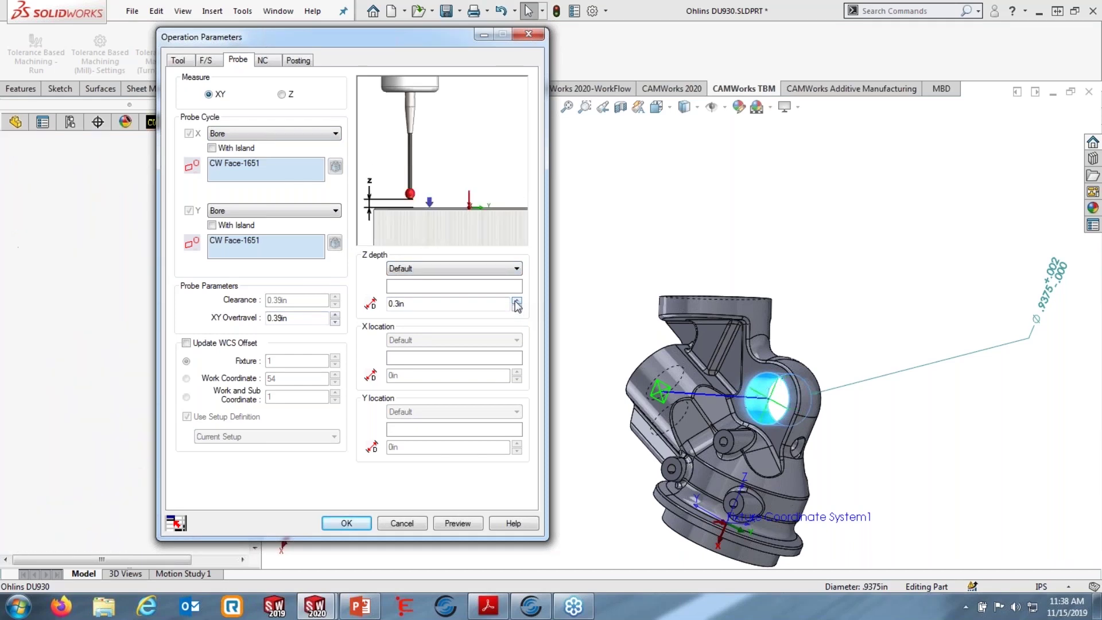
left_click(516, 301)
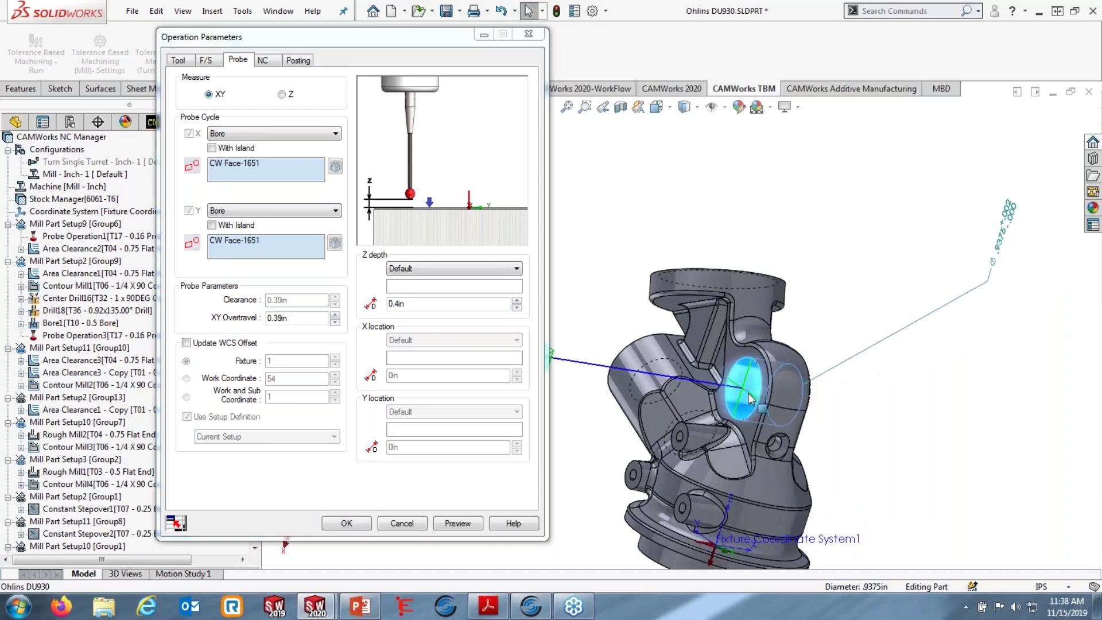
left_click(516, 300)
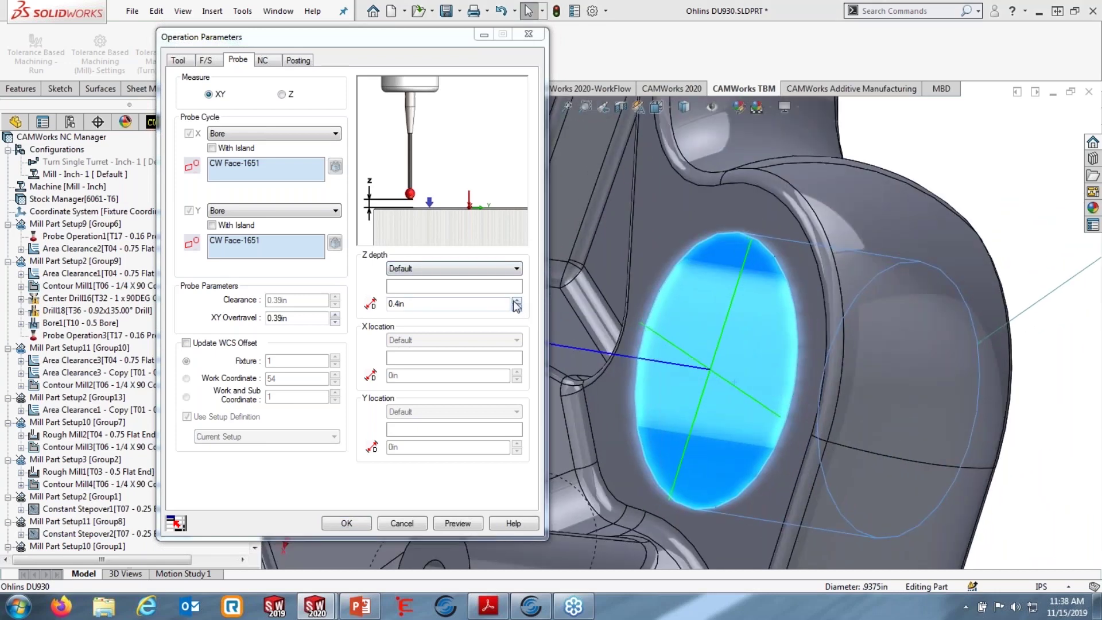
left_click(516, 307)
left_click(517, 307)
left_click(516, 307)
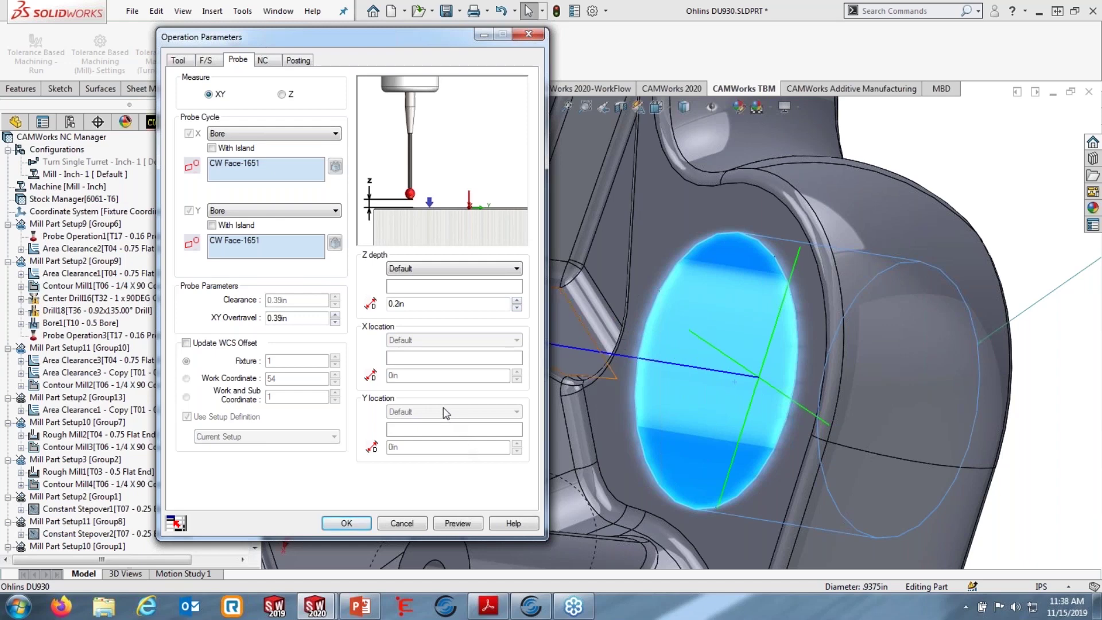
left_click(347, 522)
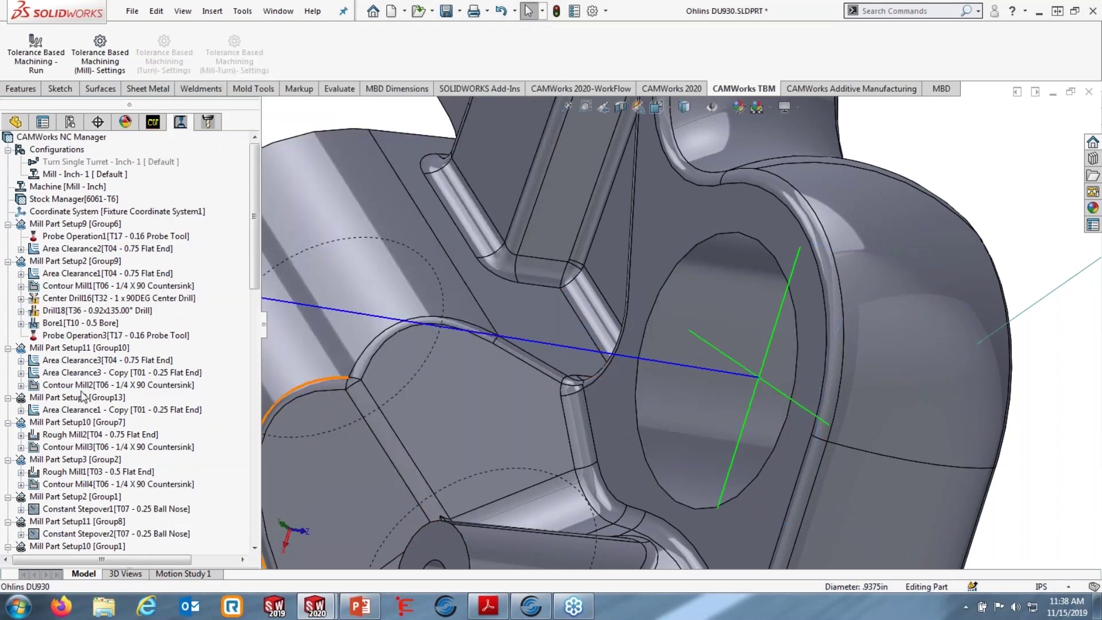
Insert a Post Program Stop operation after the hole's probe operation
right_click(72, 335)
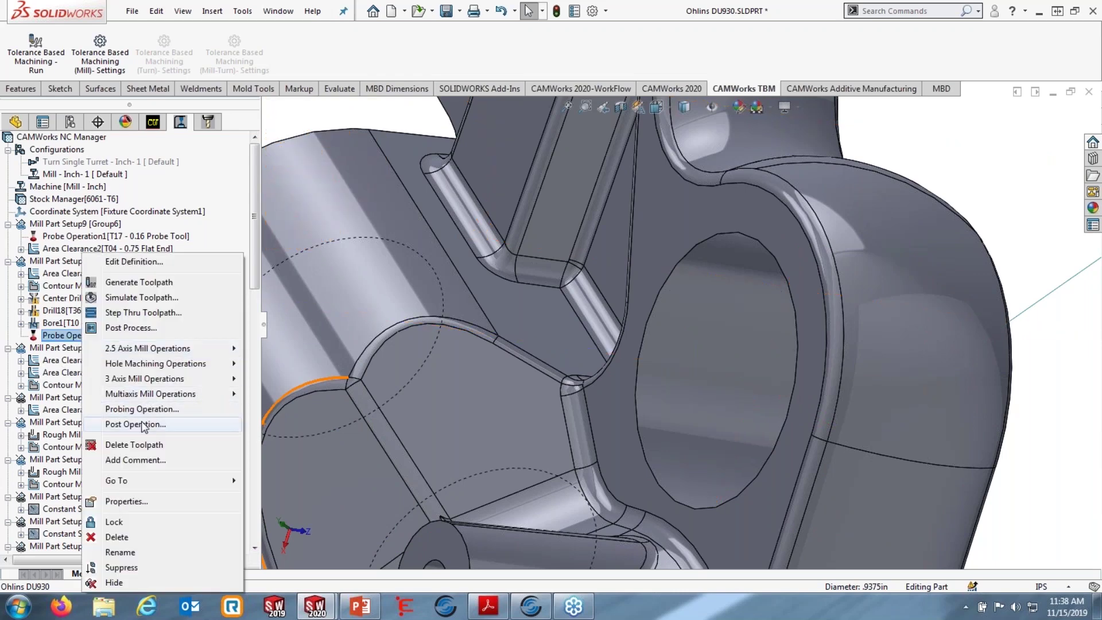
left_click(144, 423)
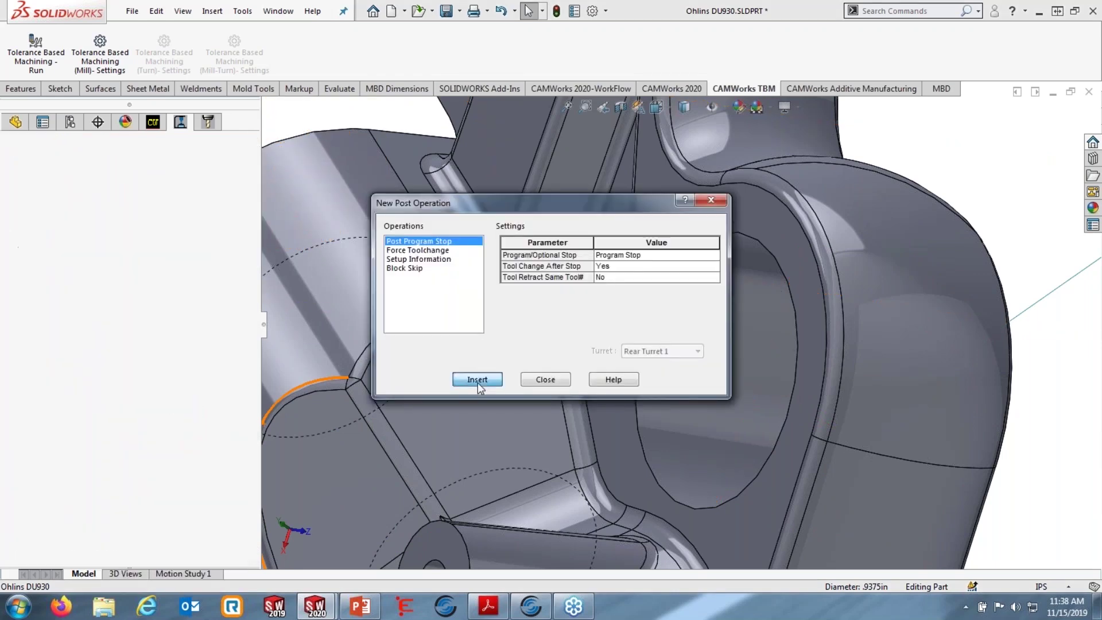
left_click(476, 380)
left_click(545, 379)
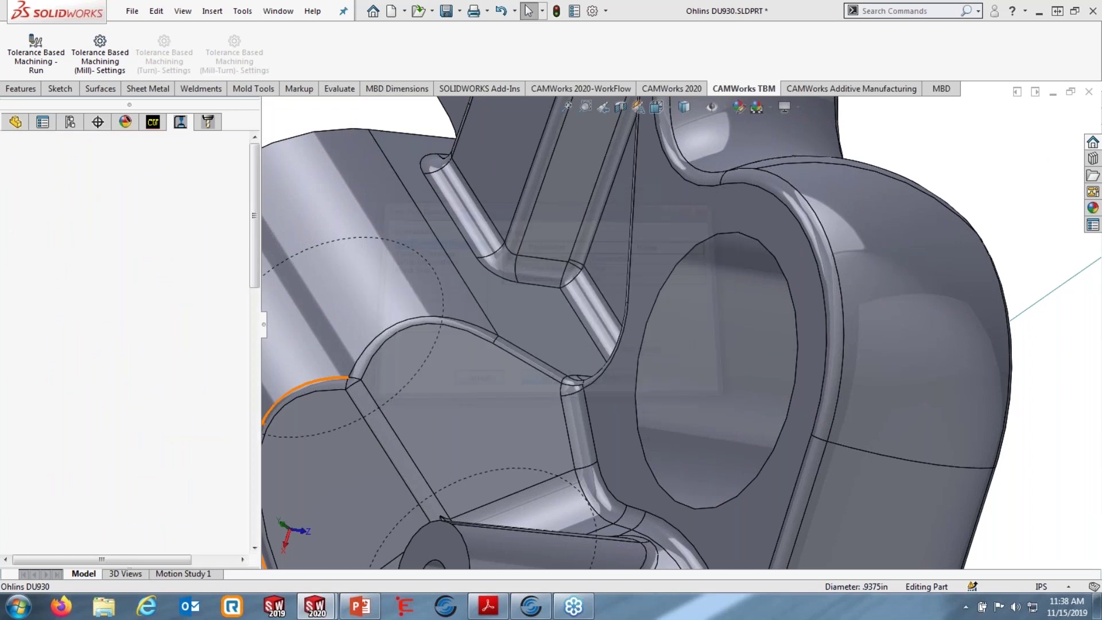
Add the start-of-operation comment "Check Bore spec is 0.9375" to the program stop operation
right_click(72, 347)
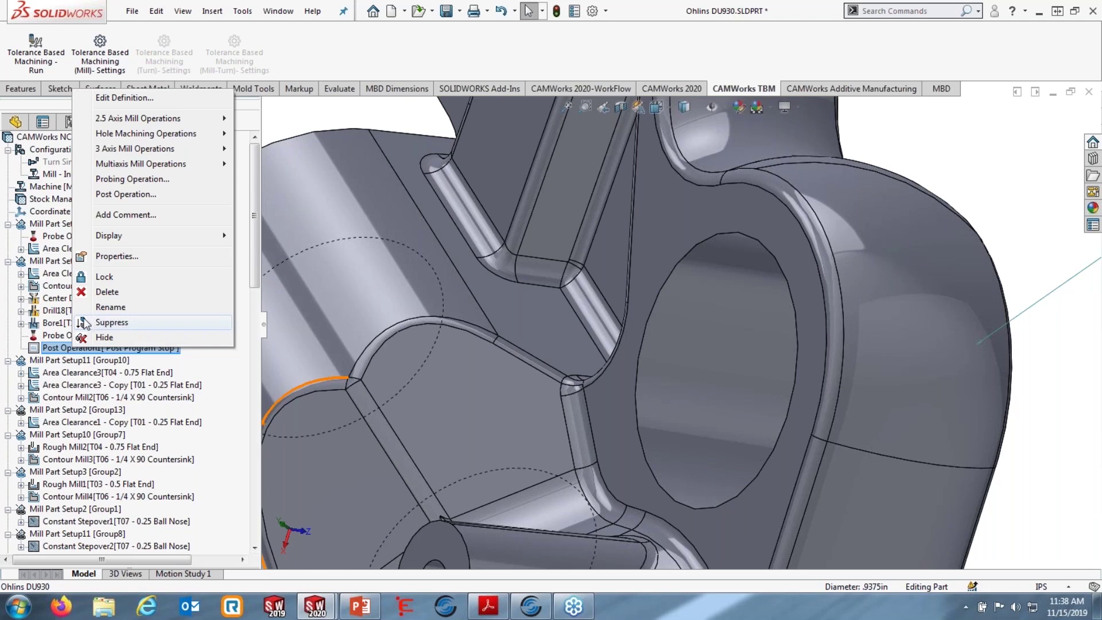
left_click(126, 215)
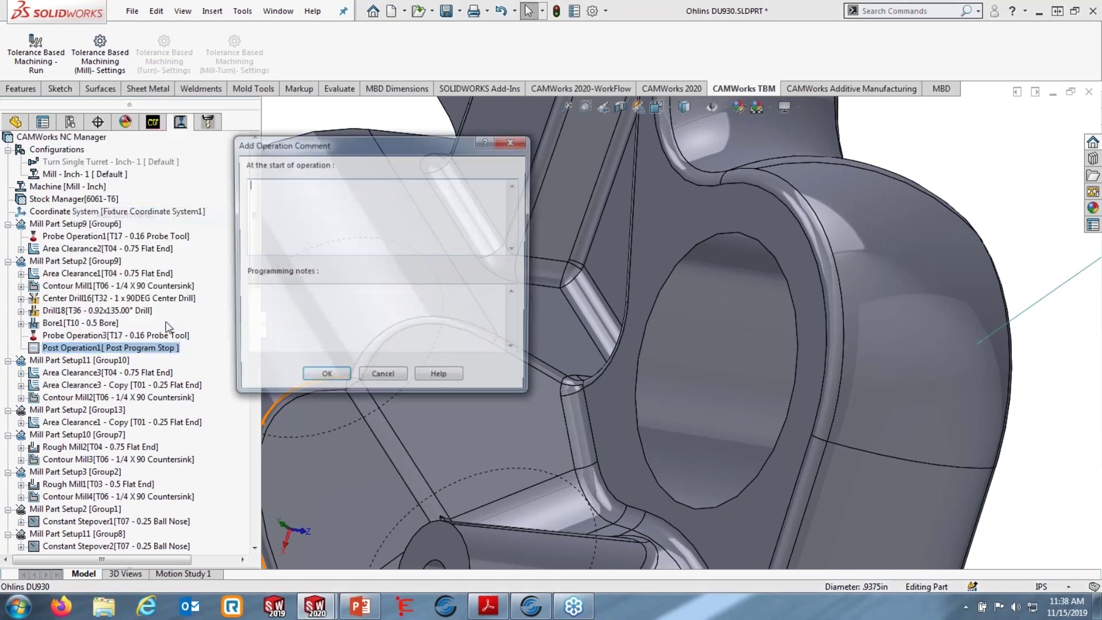
type("Check")
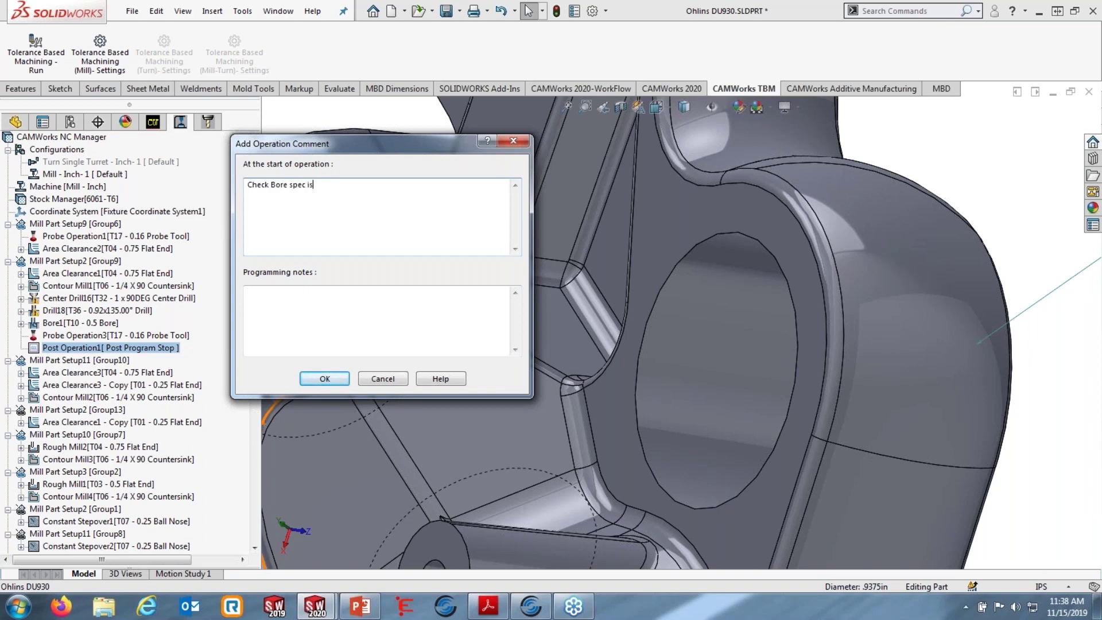
type("Bore spec is 0.9375")
left_click(321, 378)
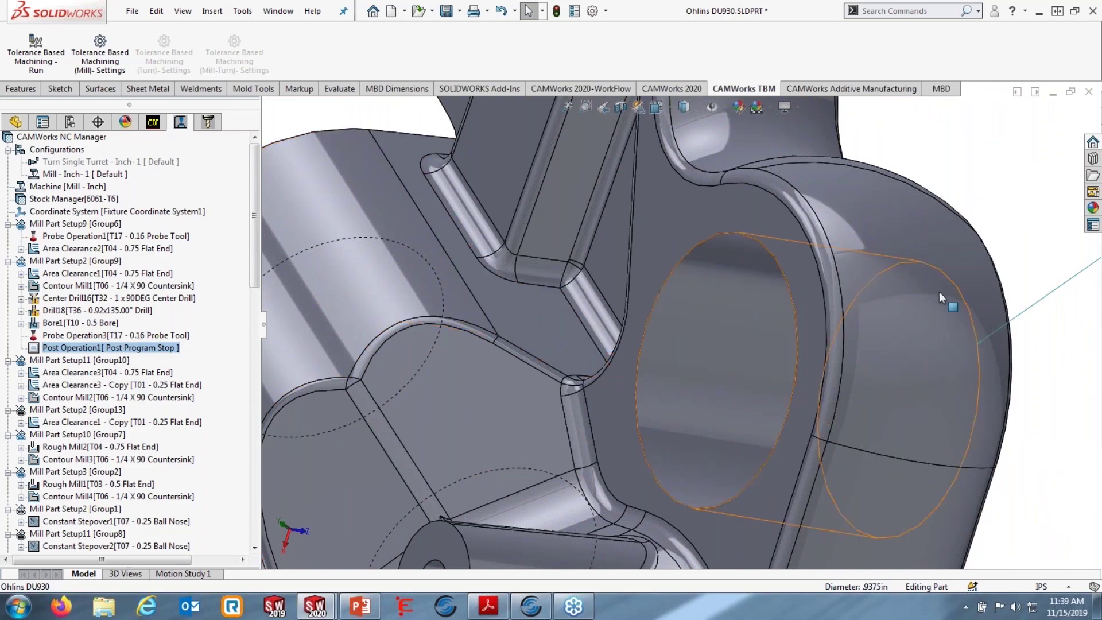
Open the advanced operation parameters of Constant Stepover1 under Mill Part Setup2 [Group1]
scroll(941, 297, "up", 5)
middle_click_drag(854, 284, 914, 302)
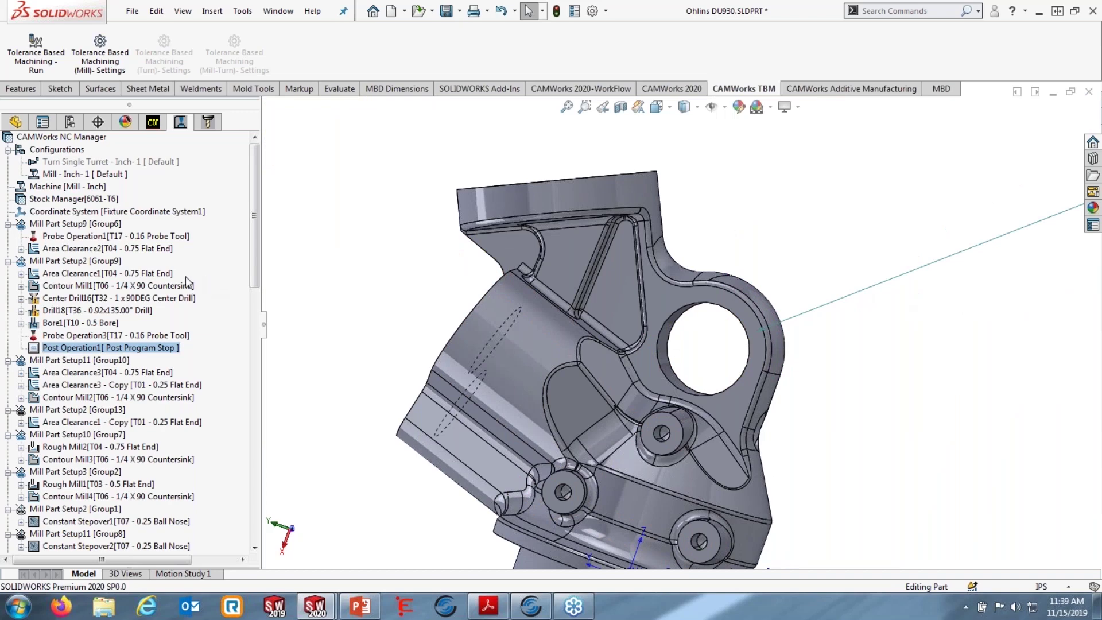
left_click_drag(254, 259, 256, 421)
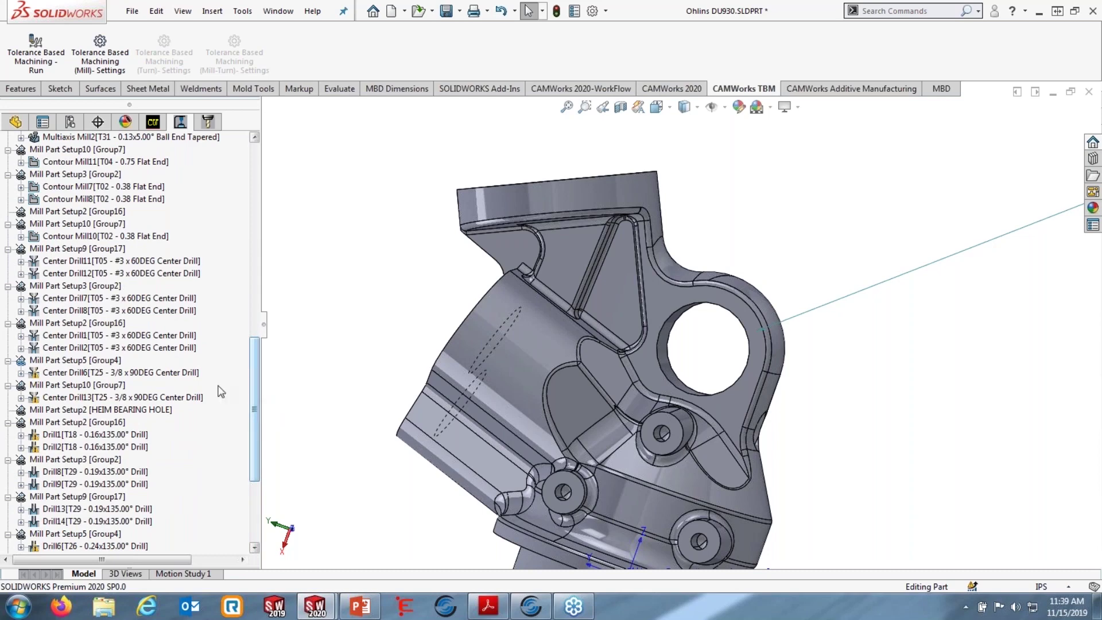
mouse_move(254, 355)
left_mouse_down()
mouse_move(255, 343)
mouse_move(251, 363)
left_mouse_up()
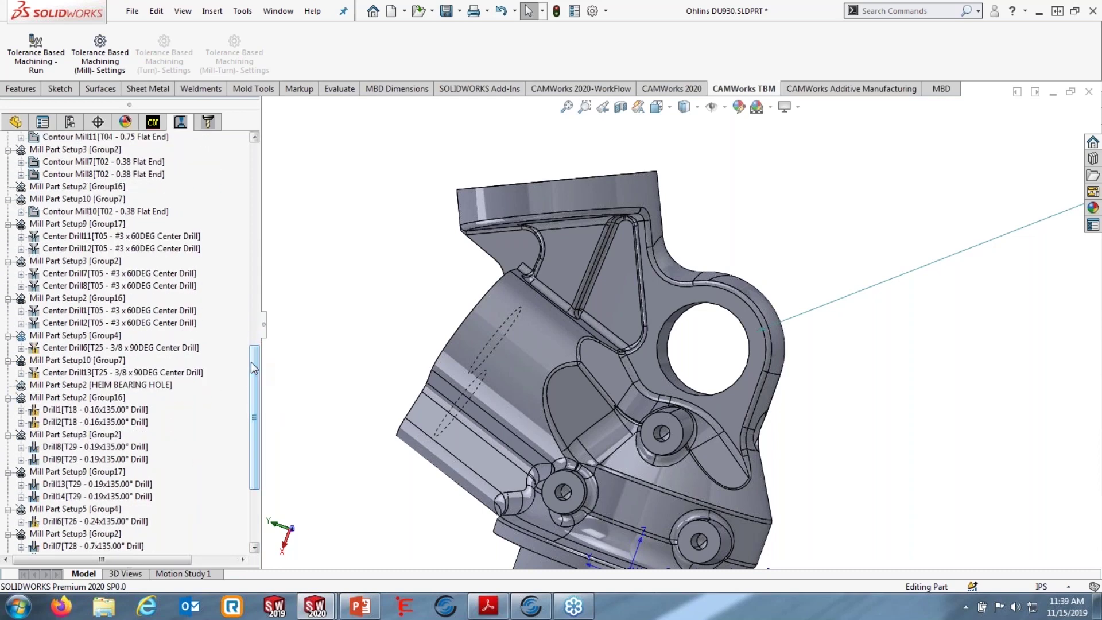
left_click_drag(253, 367, 256, 263)
mouse_move(119, 244)
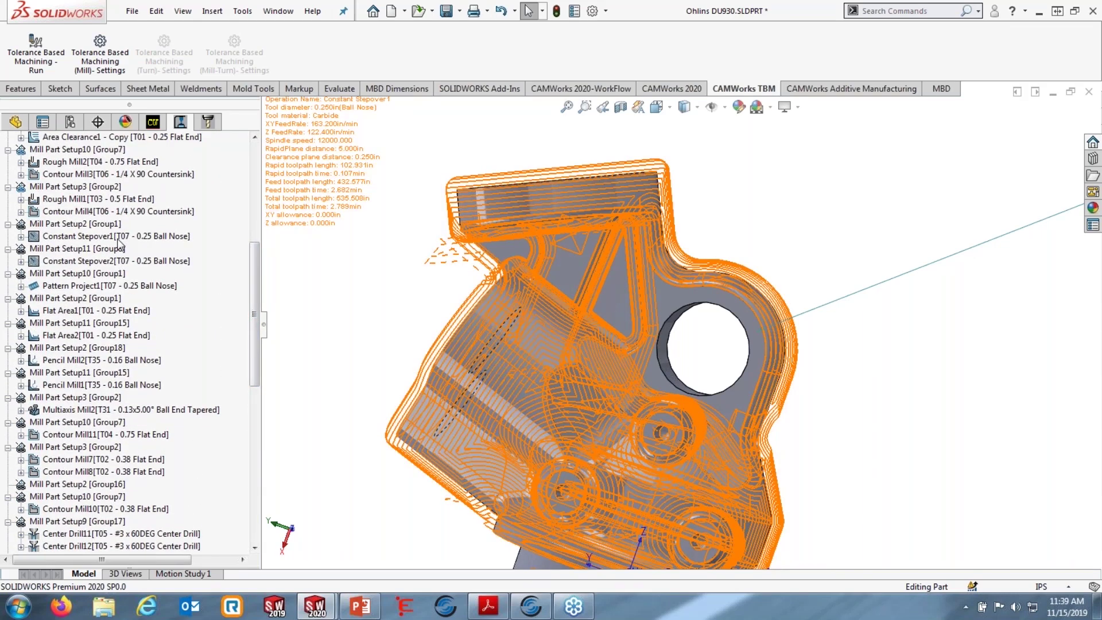
left_click(117, 239)
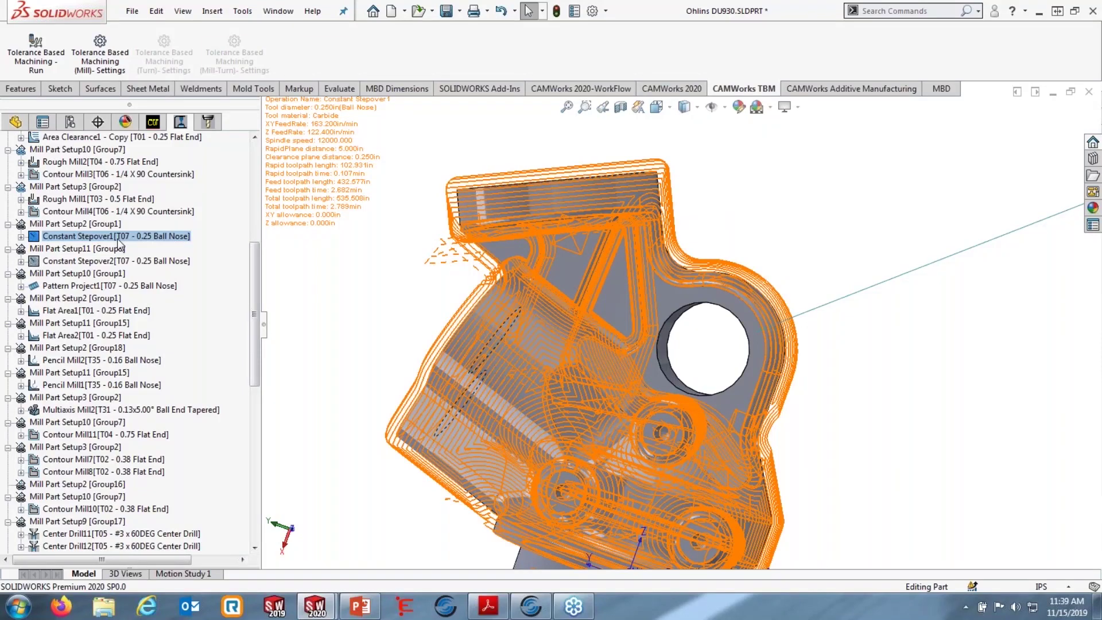
double_click(119, 240)
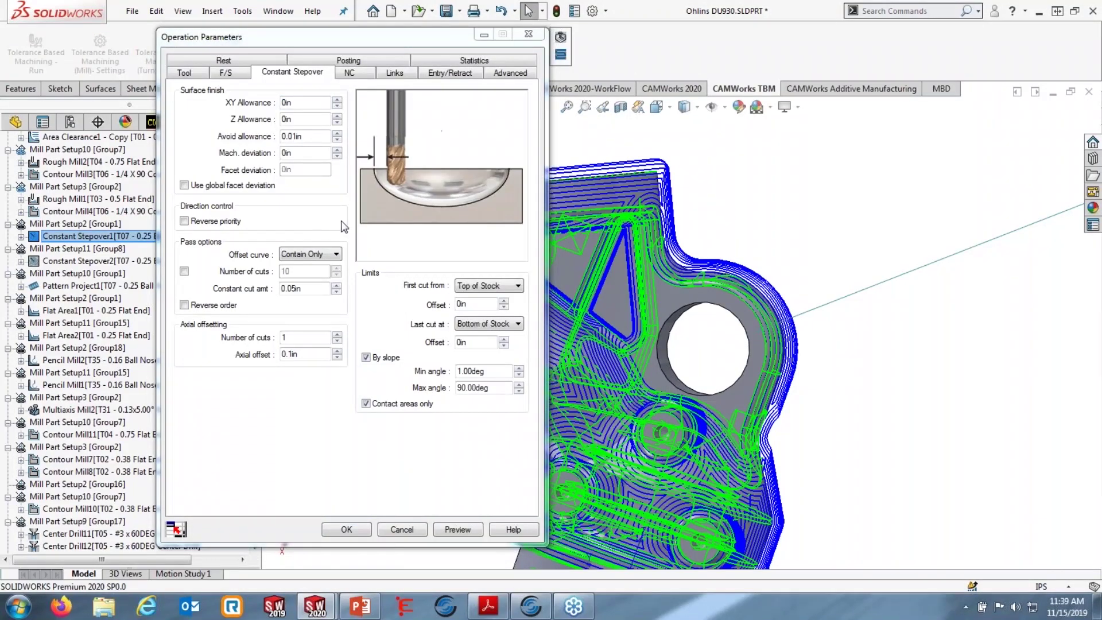
left_click(531, 76)
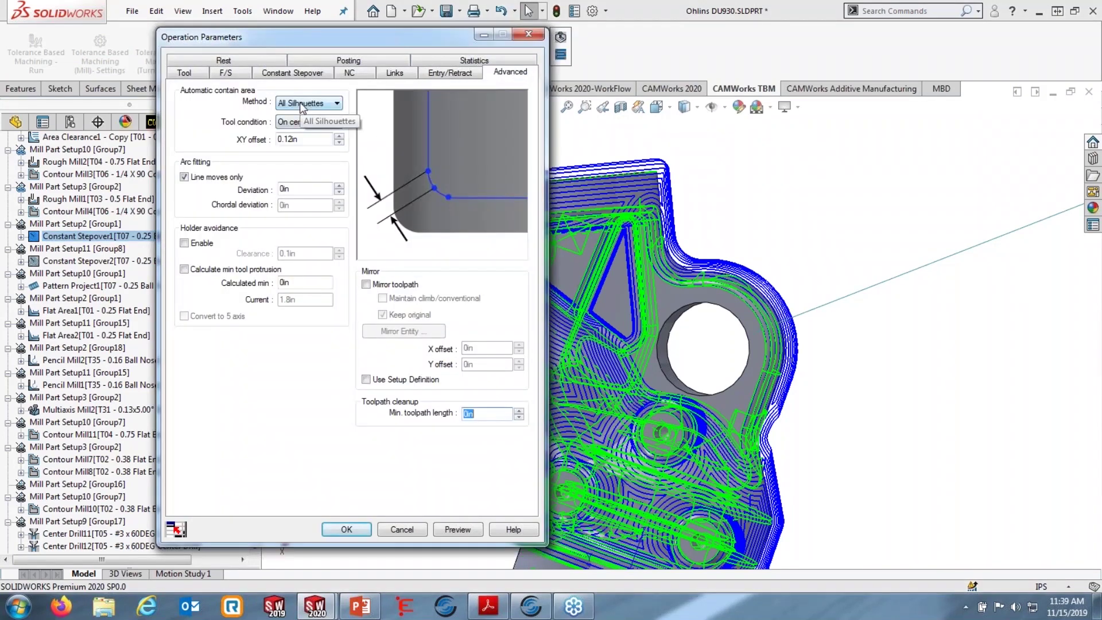
Examine the preview of the All Silhouettes automatic contain area around the part
left_click_drag(425, 44, 320, 6)
scroll(683, 319, "up", 3)
middle_click_drag(680, 321, 656, 327)
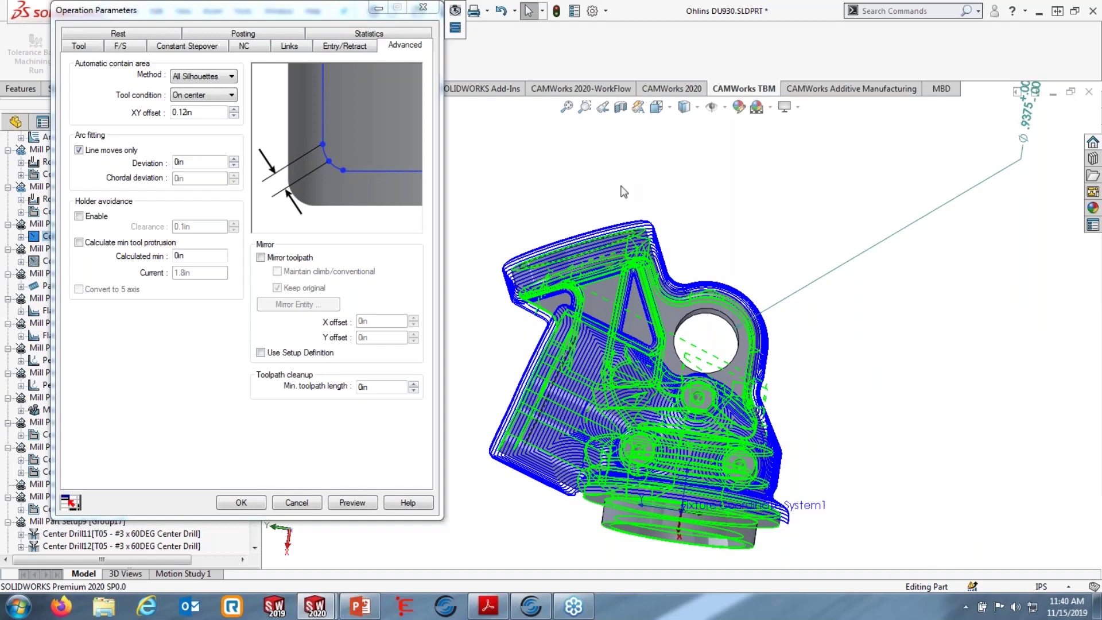
left_click(206, 112)
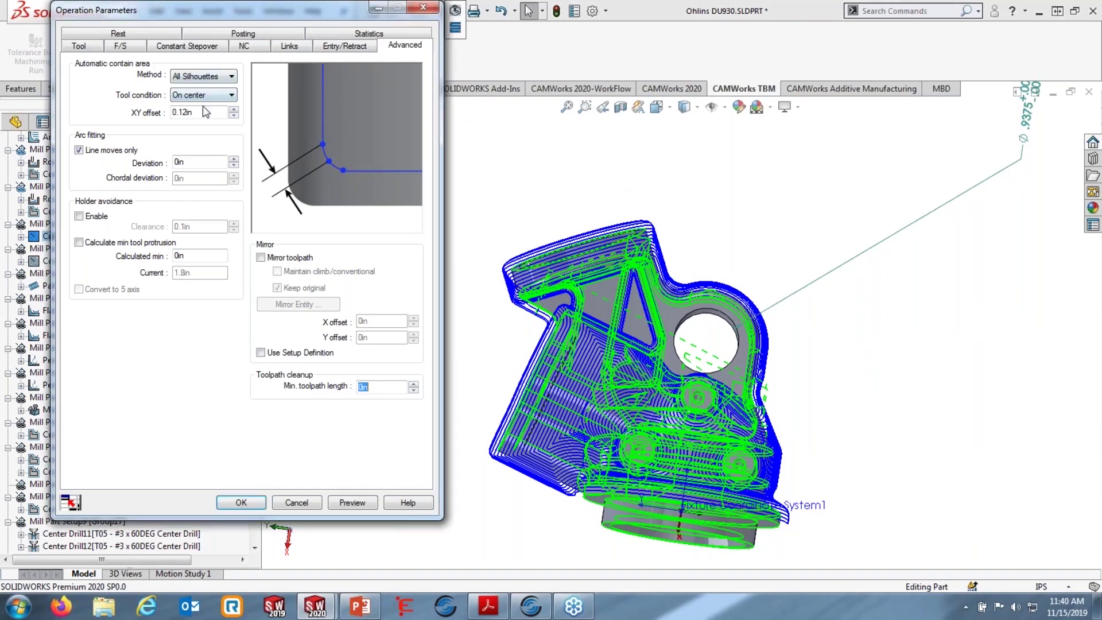
middle_click_drag(529, 261, 501, 87)
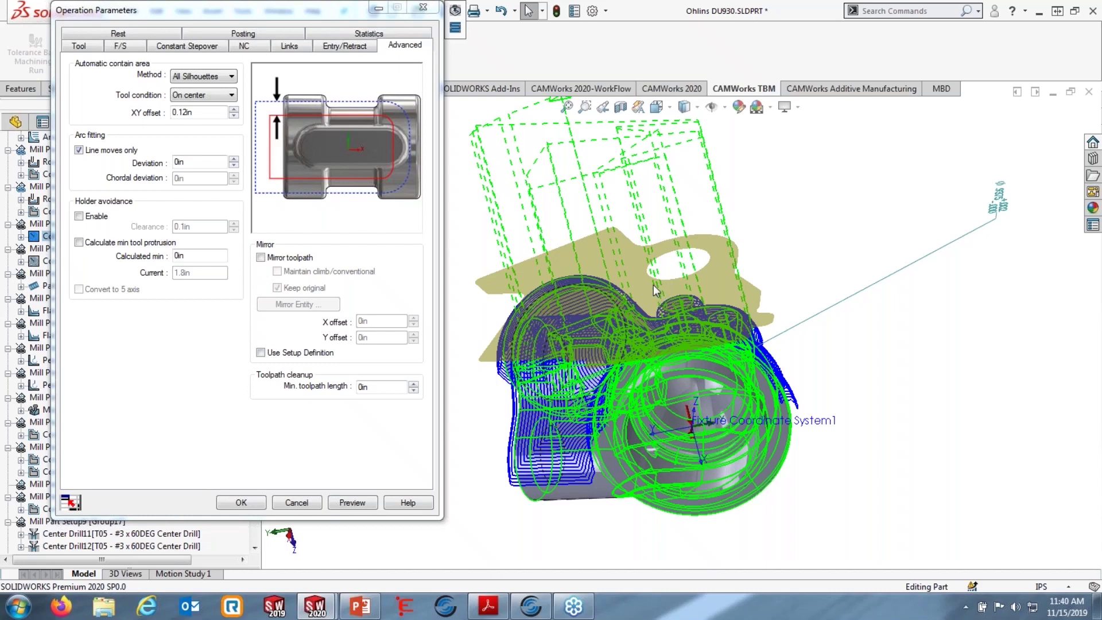
Try the Outer Silhouette and Stock methods for the automatic contain area, and switch it to Bounding Box
left_click(202, 76)
left_click(208, 129)
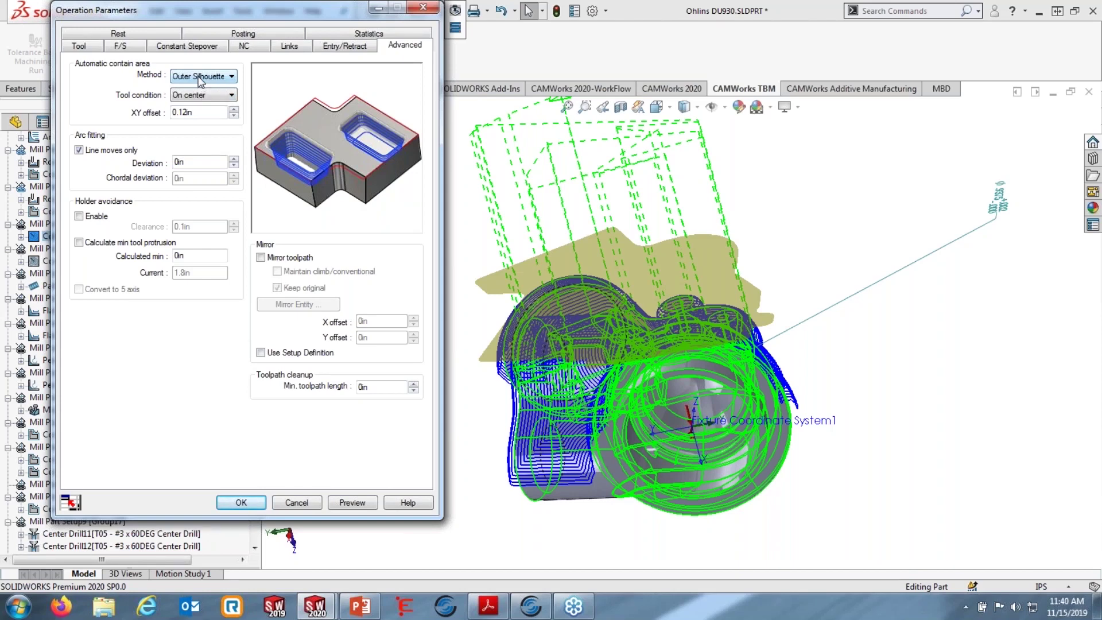
left_click(199, 78)
left_click(194, 86)
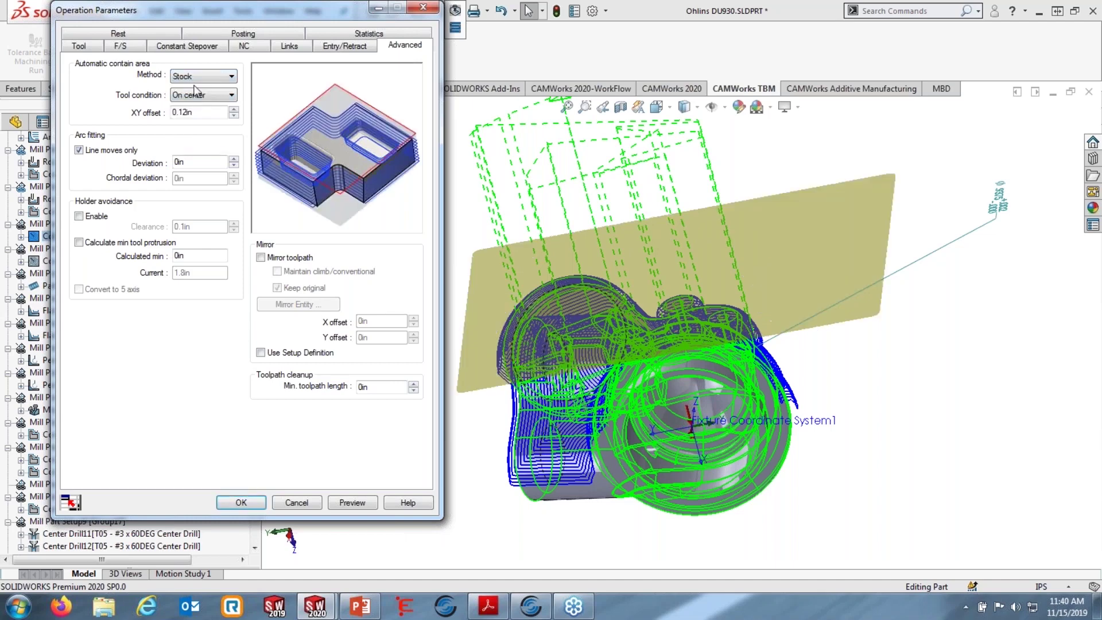
left_click(204, 78)
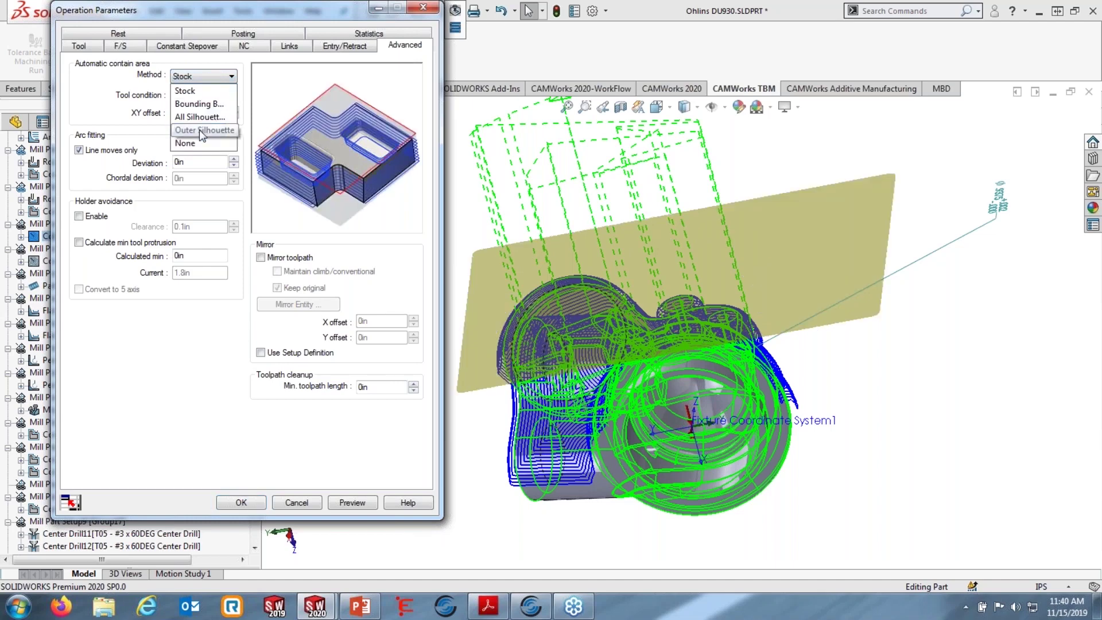
left_click(199, 104)
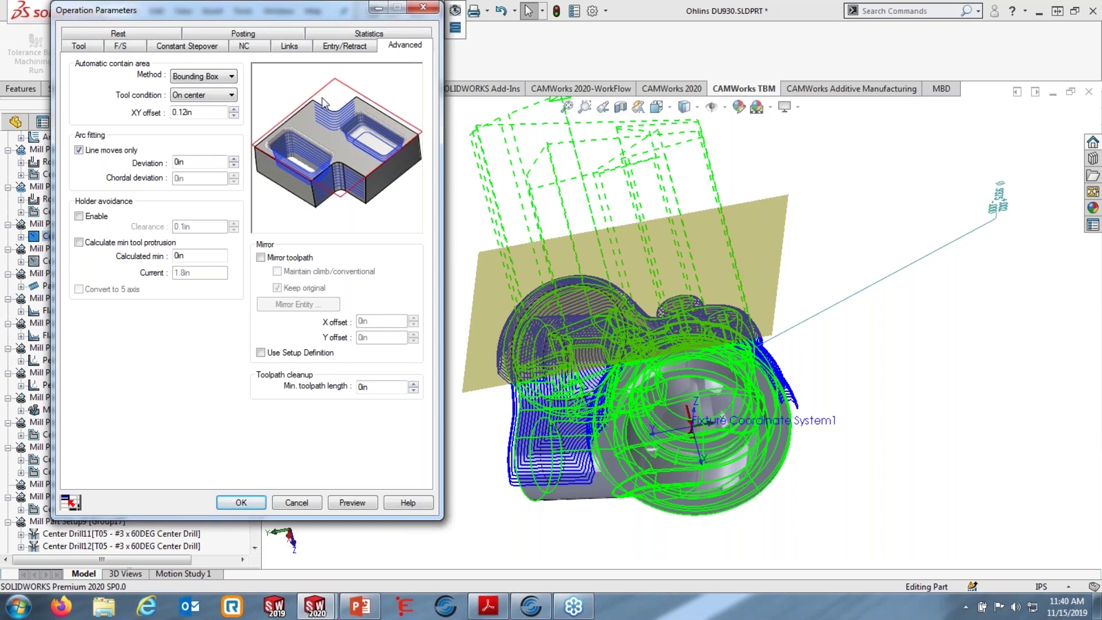
Try the All Silhouettes method for the automatic contain area of Constant Stepover1, and discard the parameter edits
left_click(227, 75)
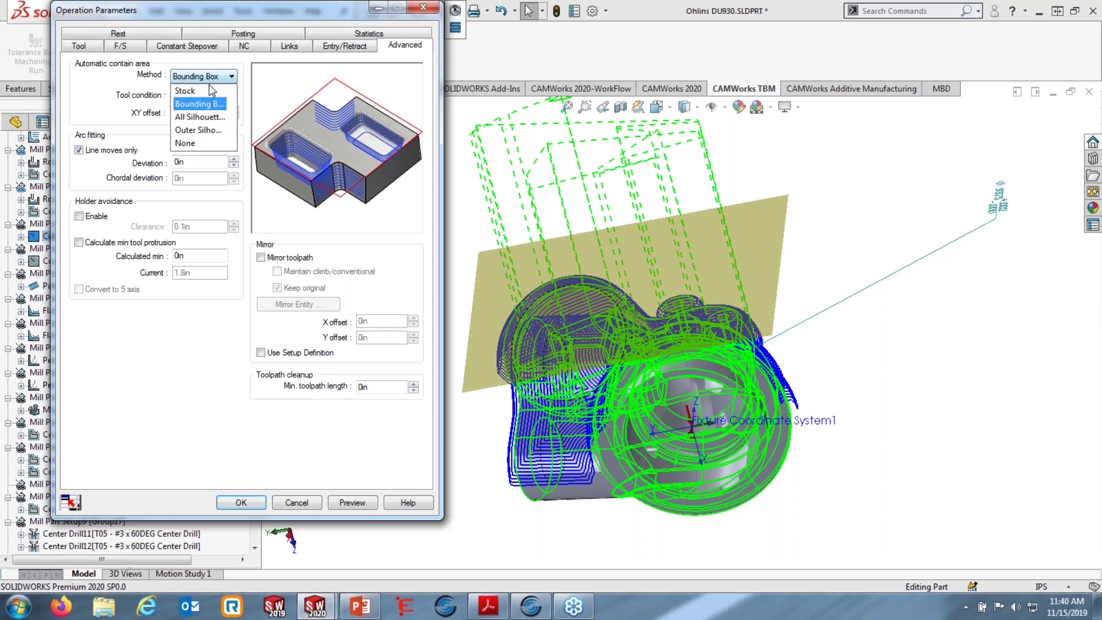
left_click(198, 104)
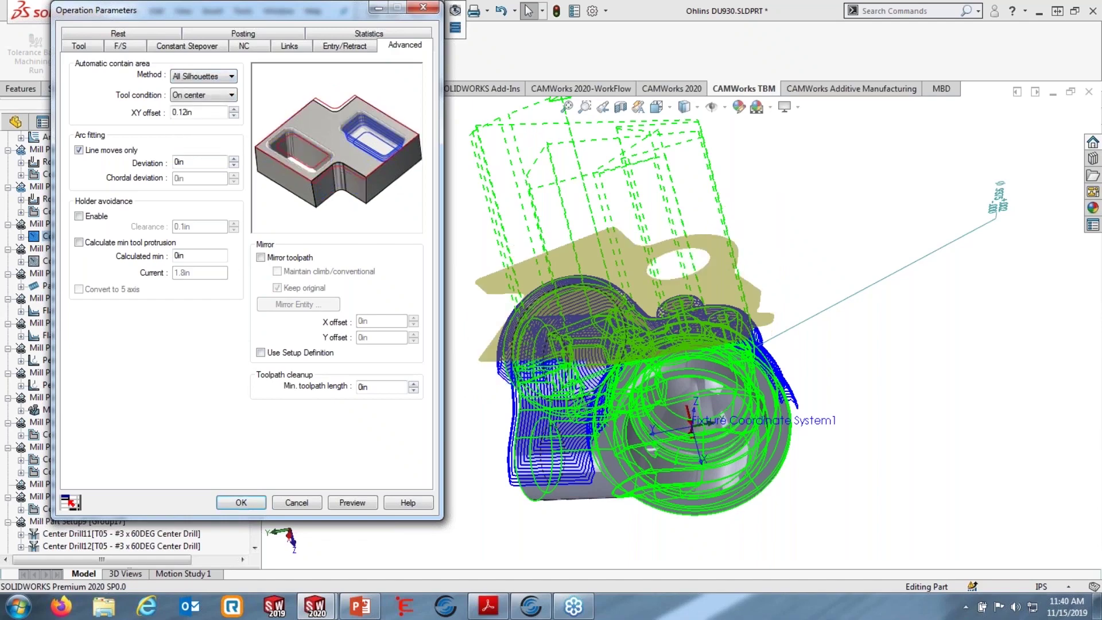
left_click(297, 502)
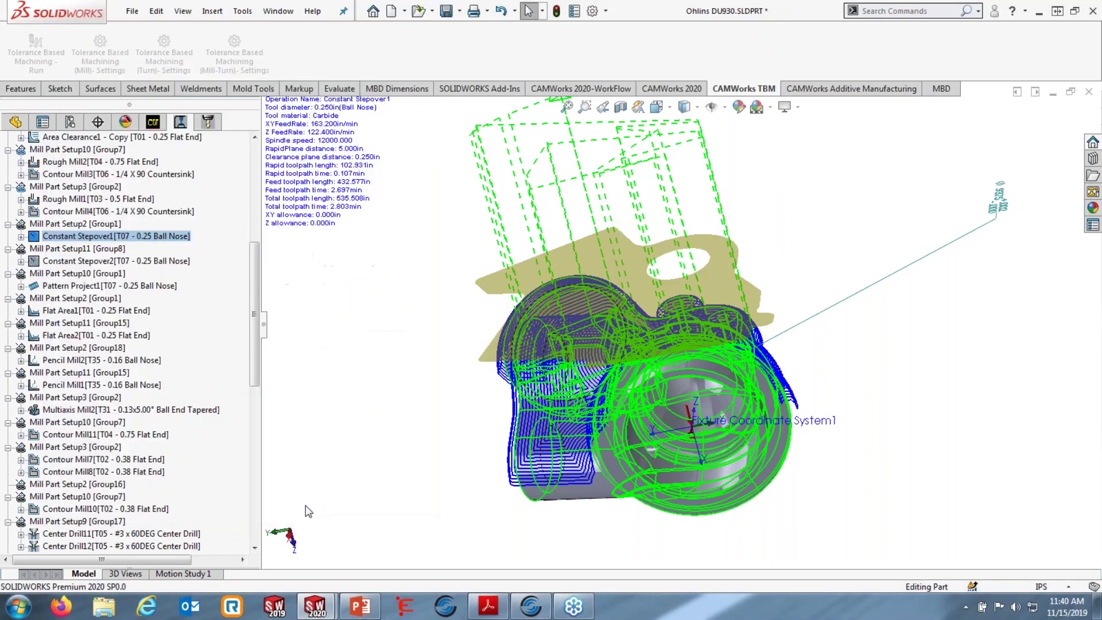
Open the parameters of Multiaxis Mill2 under Mill Part Setup3 [Group2] and examine its tapered ball nose tool against the part
left_click(125, 409)
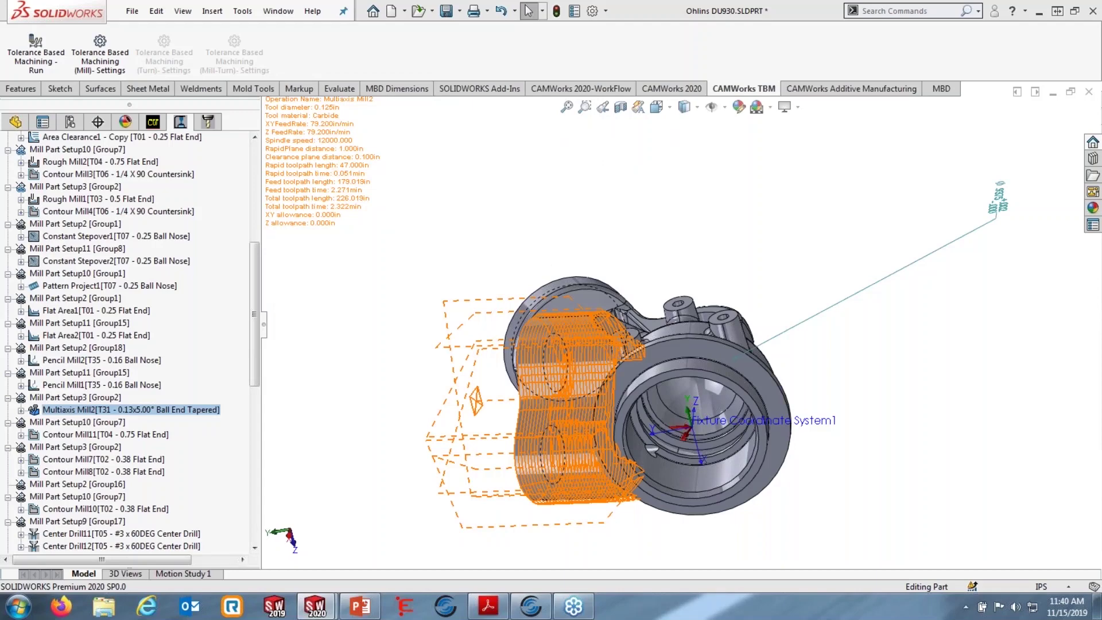
double_click(125, 410)
middle_click_drag(632, 258, 631, 378)
scroll(630, 377, "up", 4)
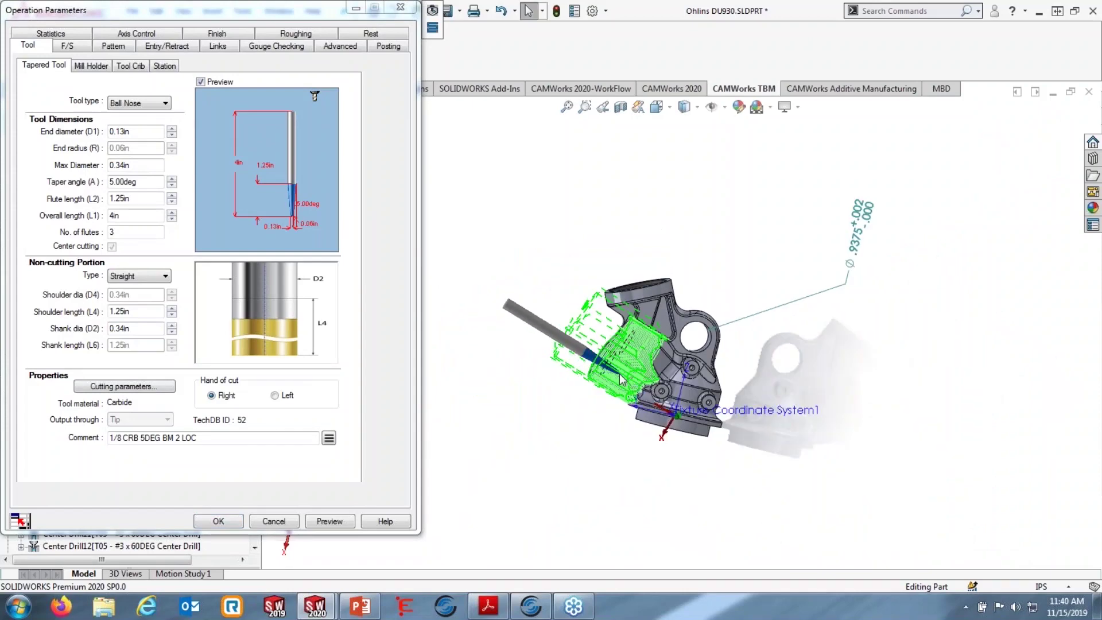
middle_click_drag(660, 291, 638, 262)
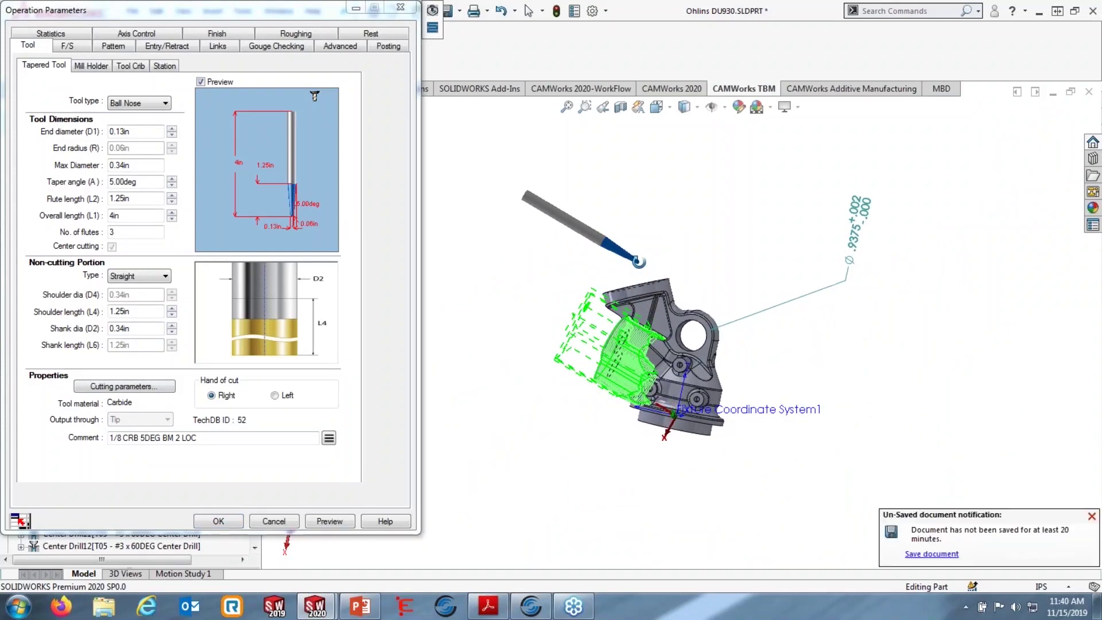
scroll(615, 337, "down", 4)
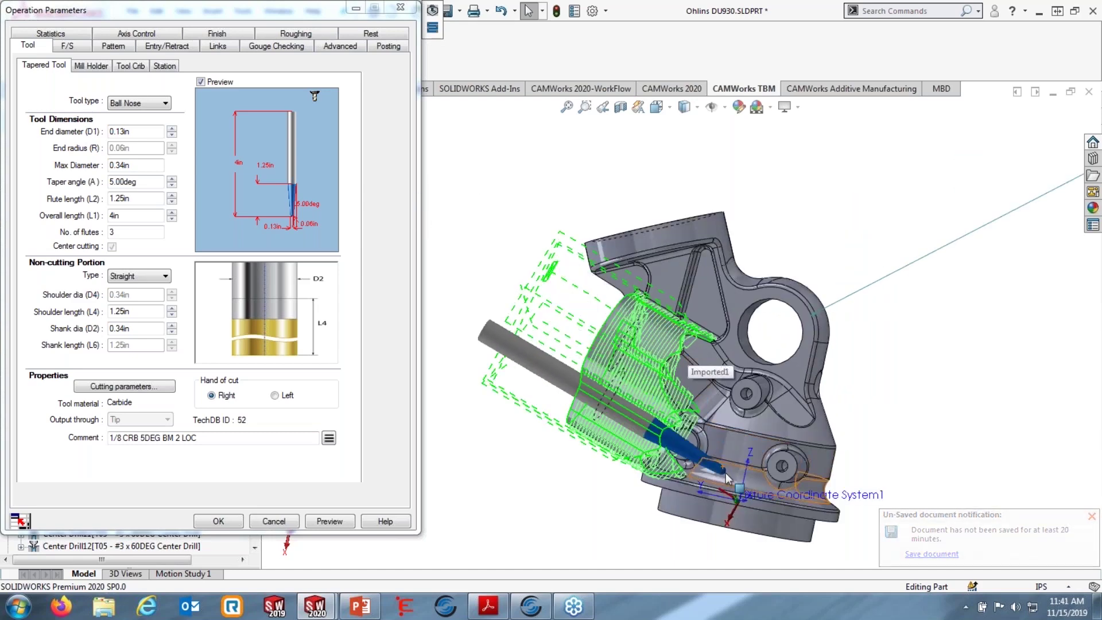
Review the entry and retract settings of Multiaxis Mill2 and close the parameters without saving changes
left_click(167, 46)
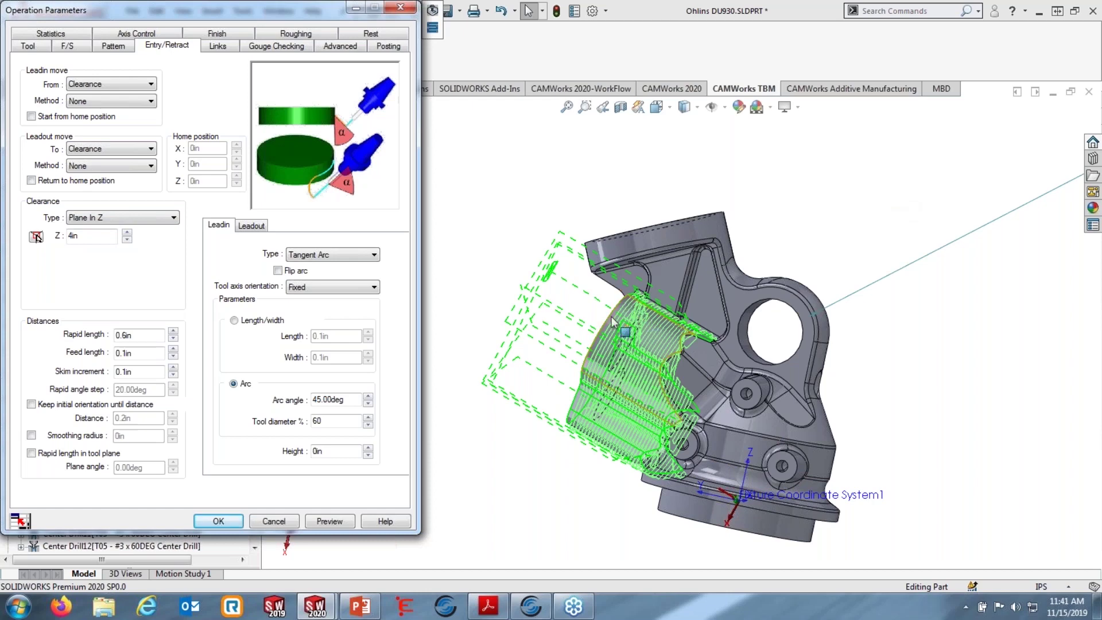
left_click_drag(240, 9, 563, 9)
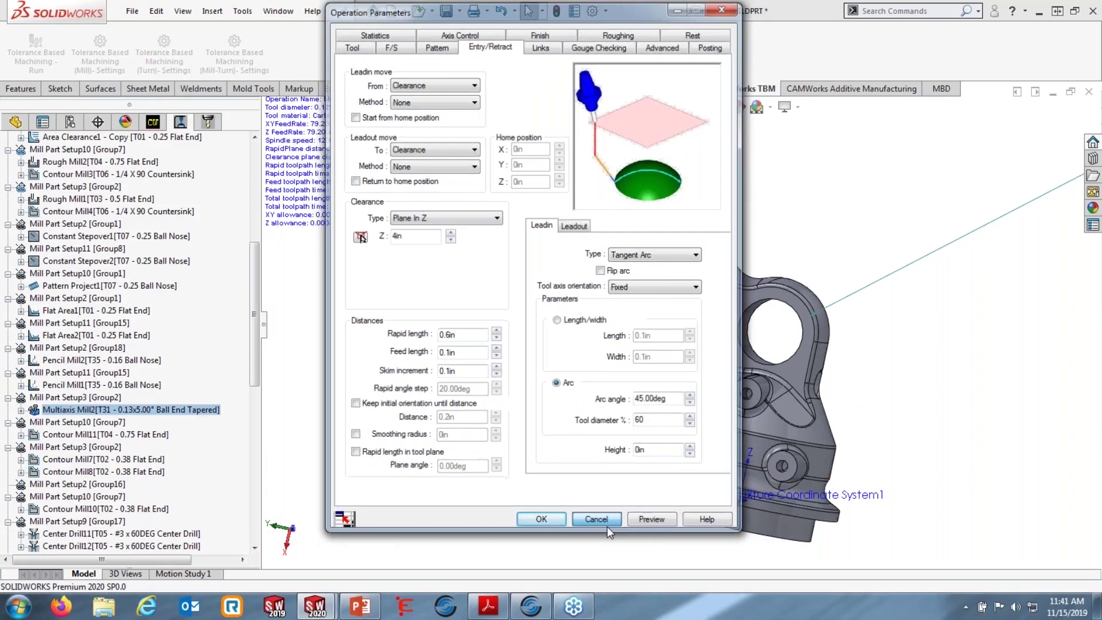
left_click(607, 526)
Orient the model view to Mill Part Setup3 [Group2], the setup that contains Multiaxis Mill2
right_click(86, 398)
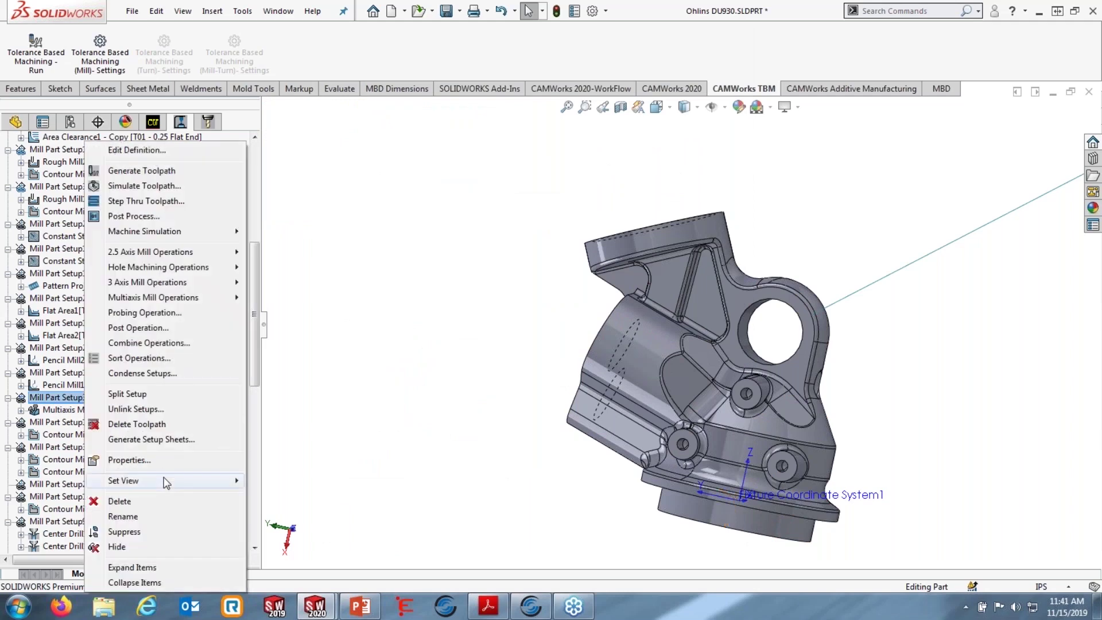
mouse_move(236, 481)
left_click(270, 479)
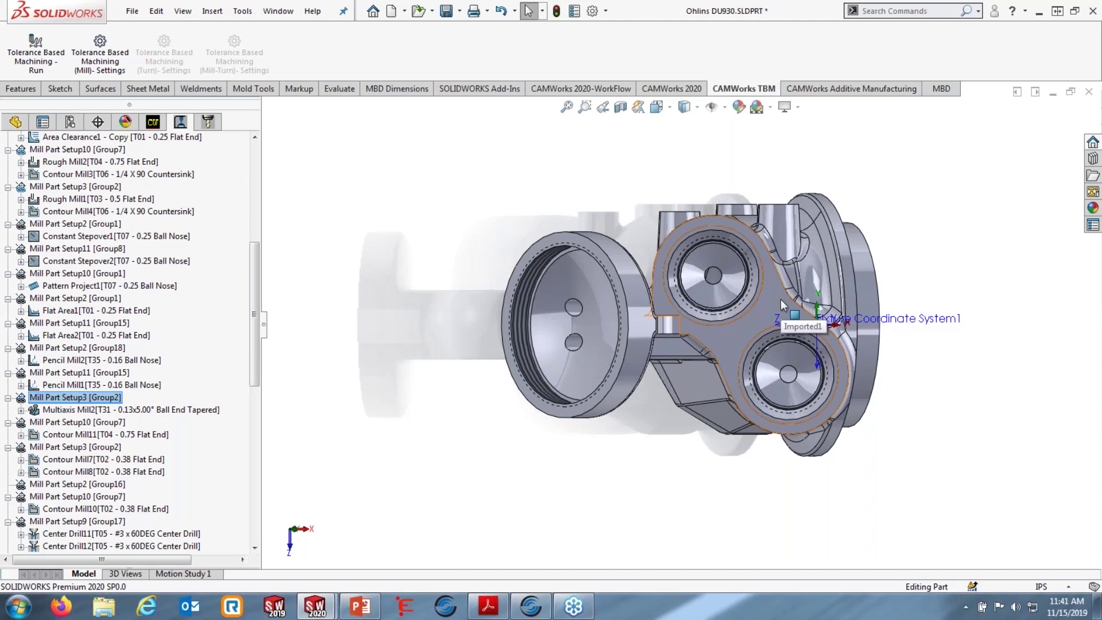
Reopen the entry and retract parameters of Multiaxis Mill2 and examine the Plane In Z clearance preview from the side
left_click(119, 409)
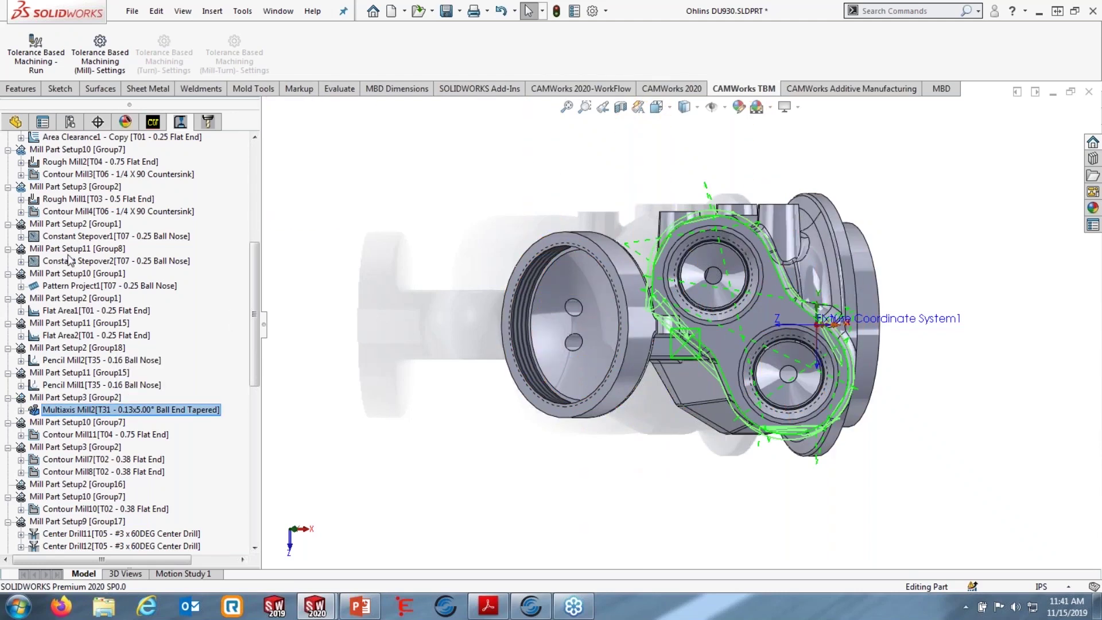
right_click(122, 411)
left_click(165, 146)
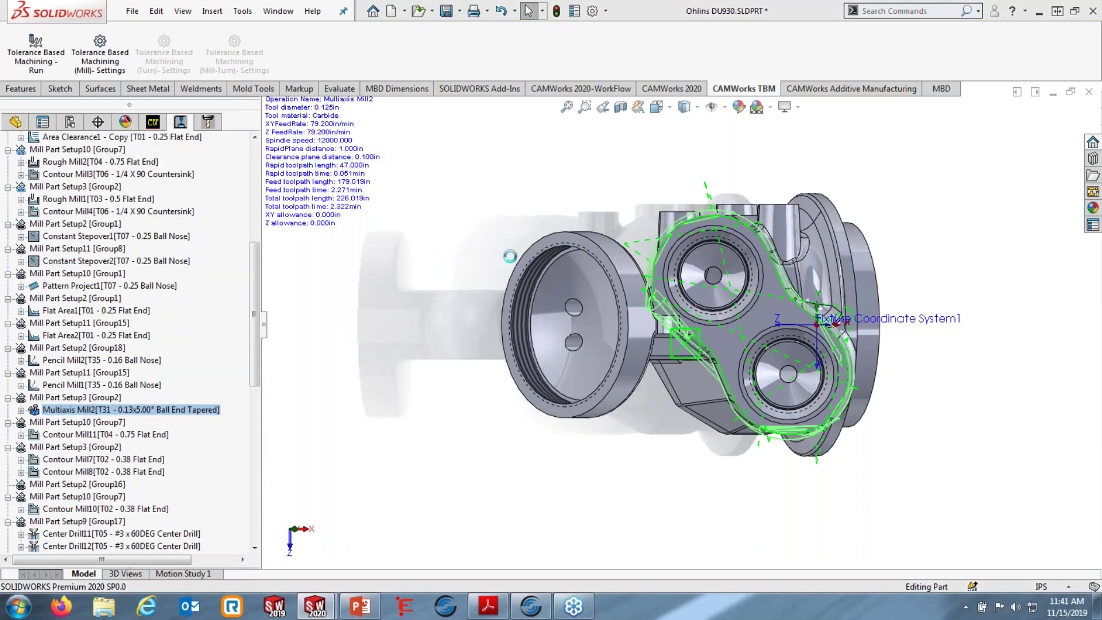
left_click(90, 235)
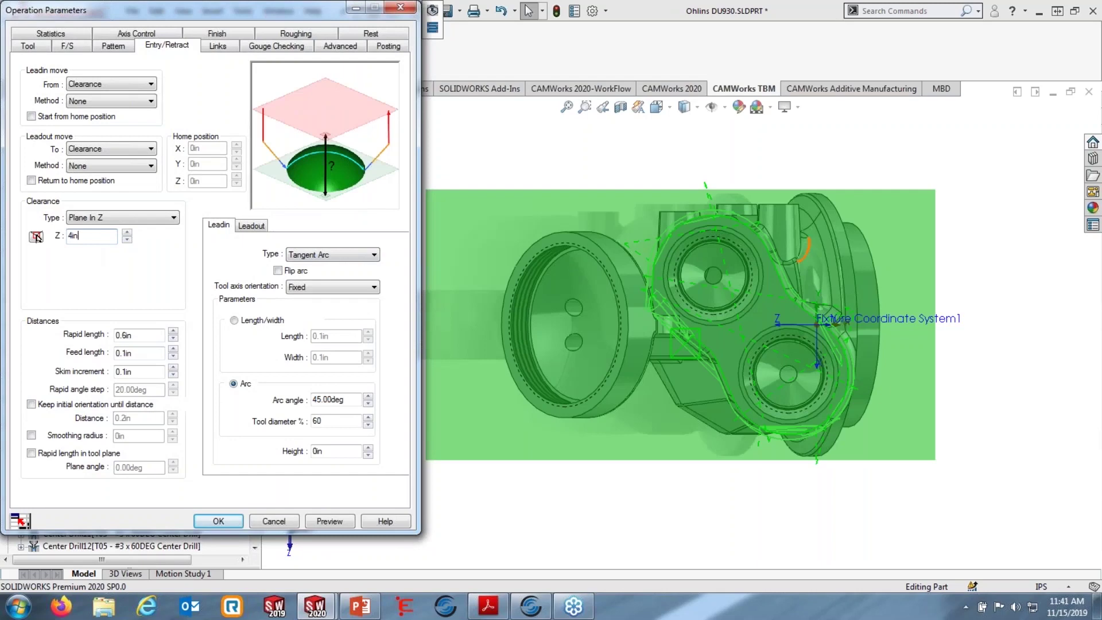
middle_click_drag(836, 321, 832, 68)
scroll(814, 277, "up", 1)
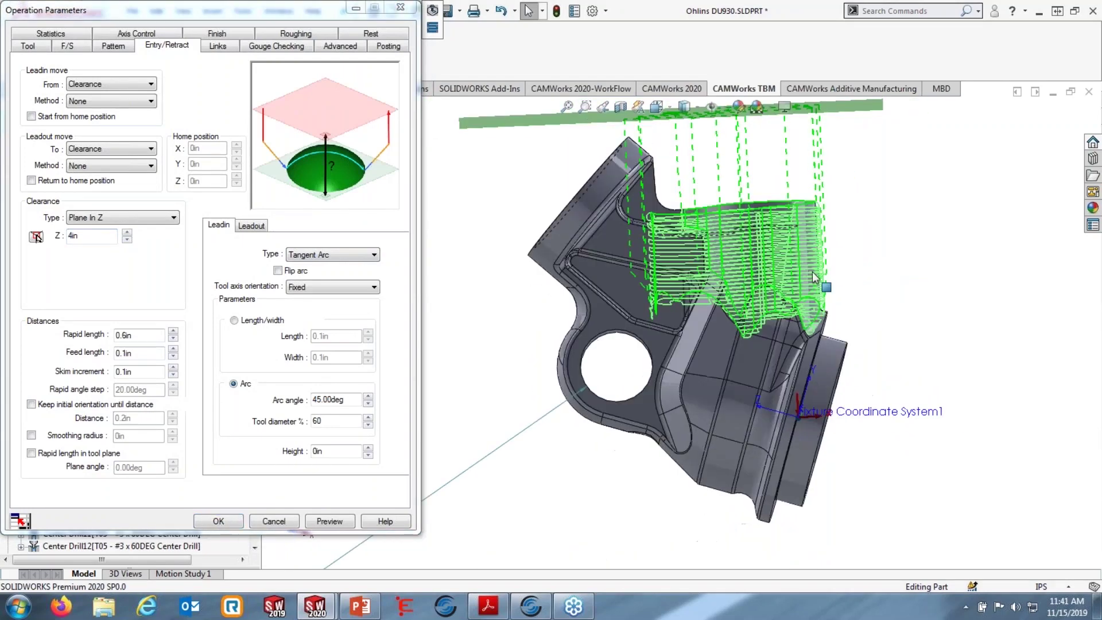
scroll(678, 275, "up", 2)
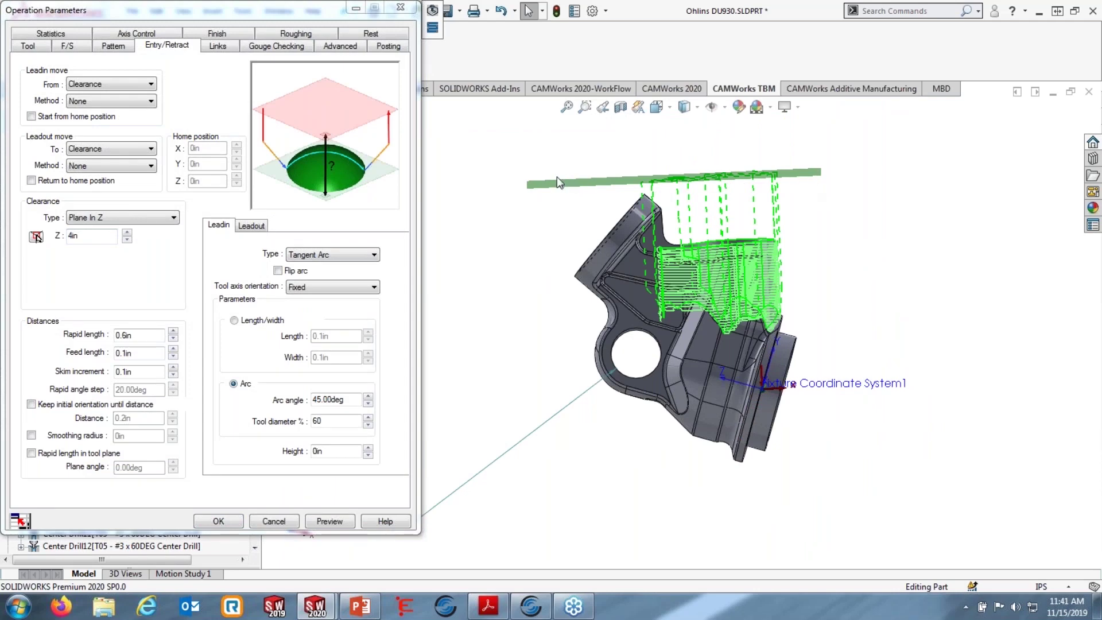
Try Cylinder About X and other clearance types for Multiaxis Mill2, and set the type back to Plane In Z
left_click(116, 223)
left_click(116, 273)
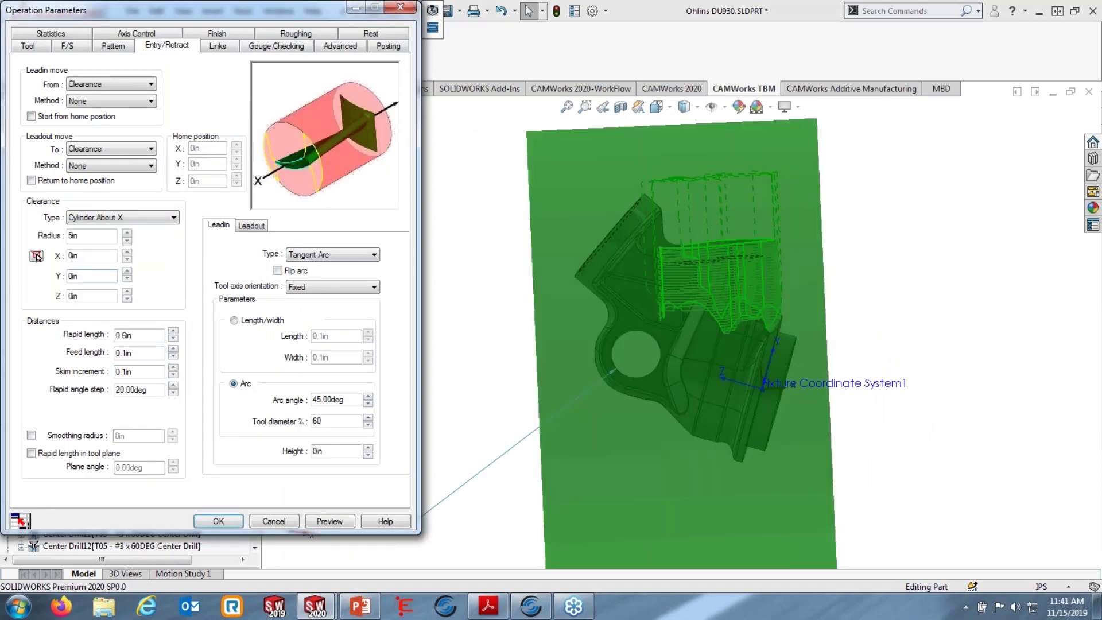
middle_click_drag(593, 229, 645, 242)
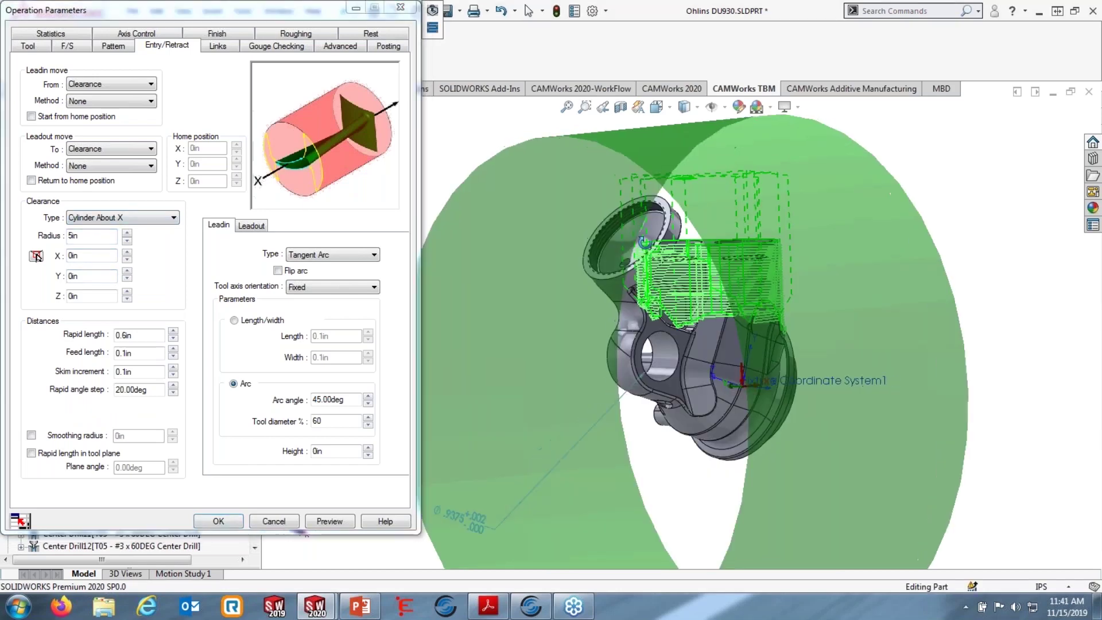
left_click(109, 218)
left_click(108, 290)
left_click(115, 217)
left_click(106, 310)
left_click(119, 216)
left_click(111, 253)
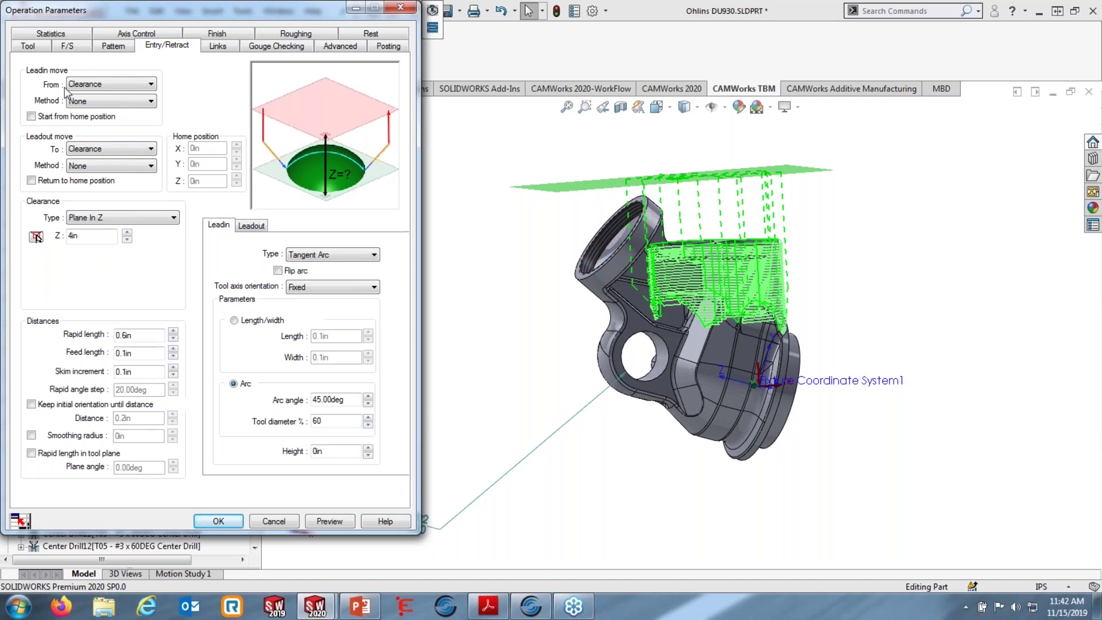
Preview the tapered ball nose tool of Multiaxis Mill2 against the part and accept the operation parameters
left_click(36, 47)
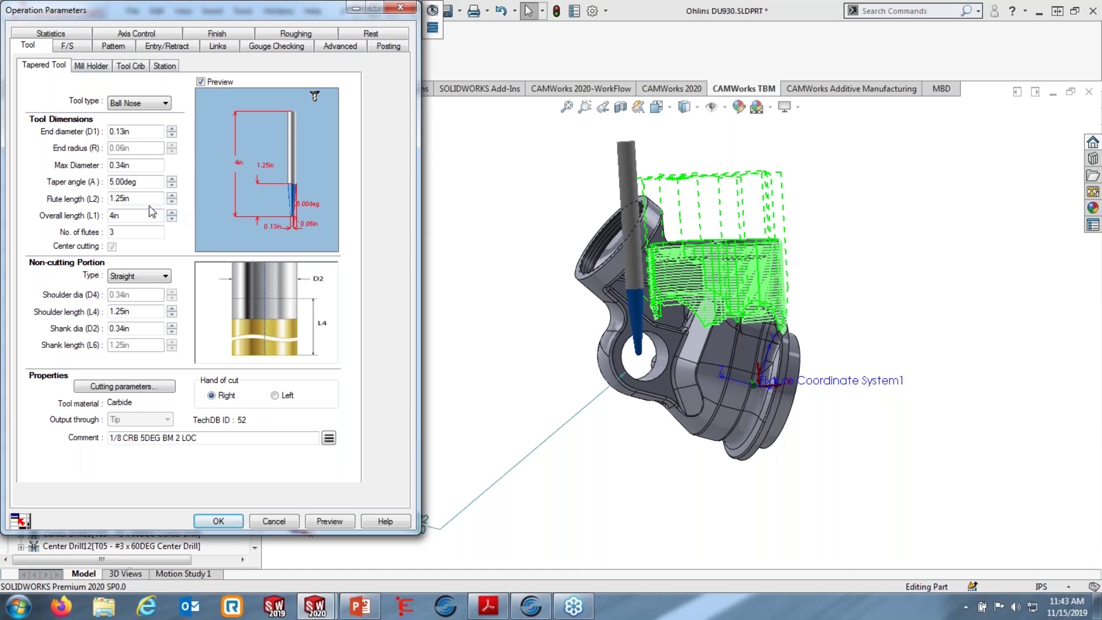
middle_click_drag(687, 279, 635, 301)
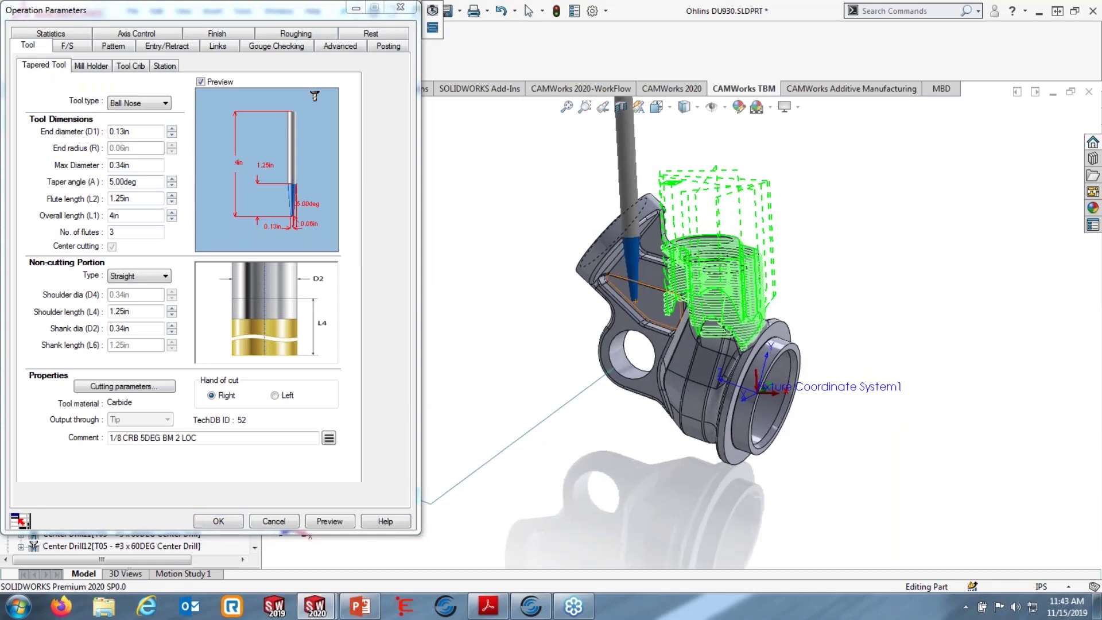
left_click(353, 208)
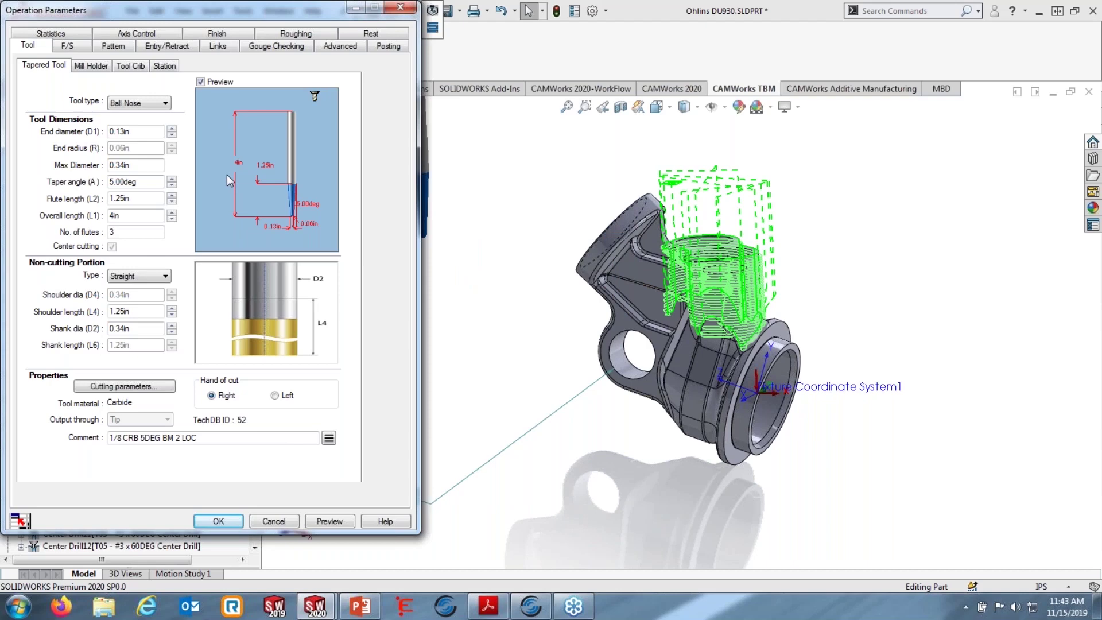
left_click(218, 521)
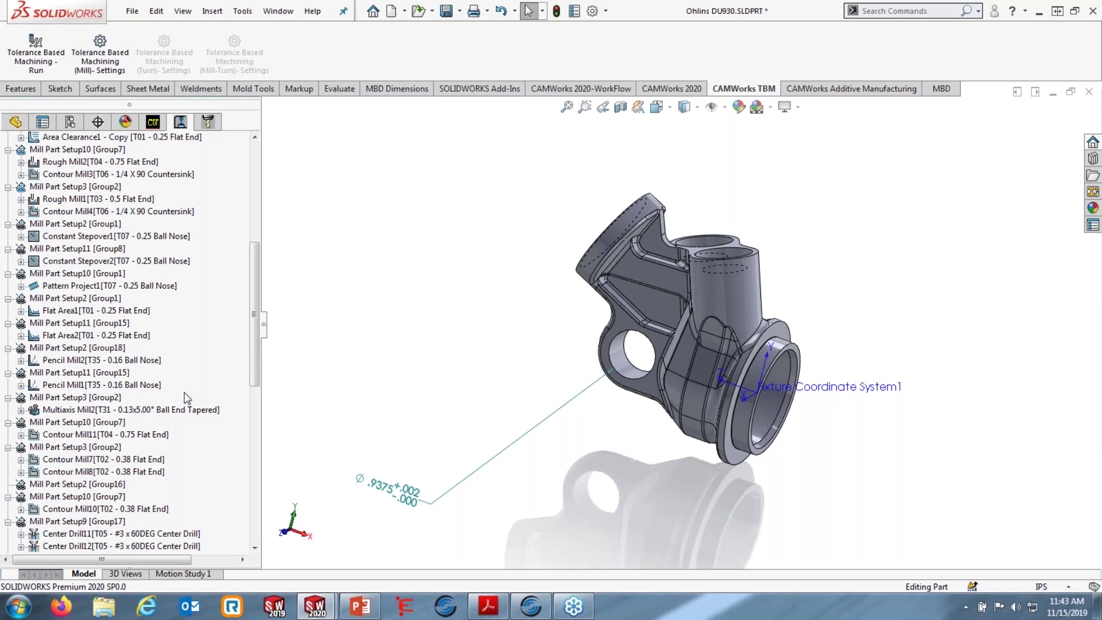
Switch to PowerPoint, start the slide show at the "CAMWorks What's New?" slide, and advance to the CAMWorks ShopFloor slide
left_click(359, 607)
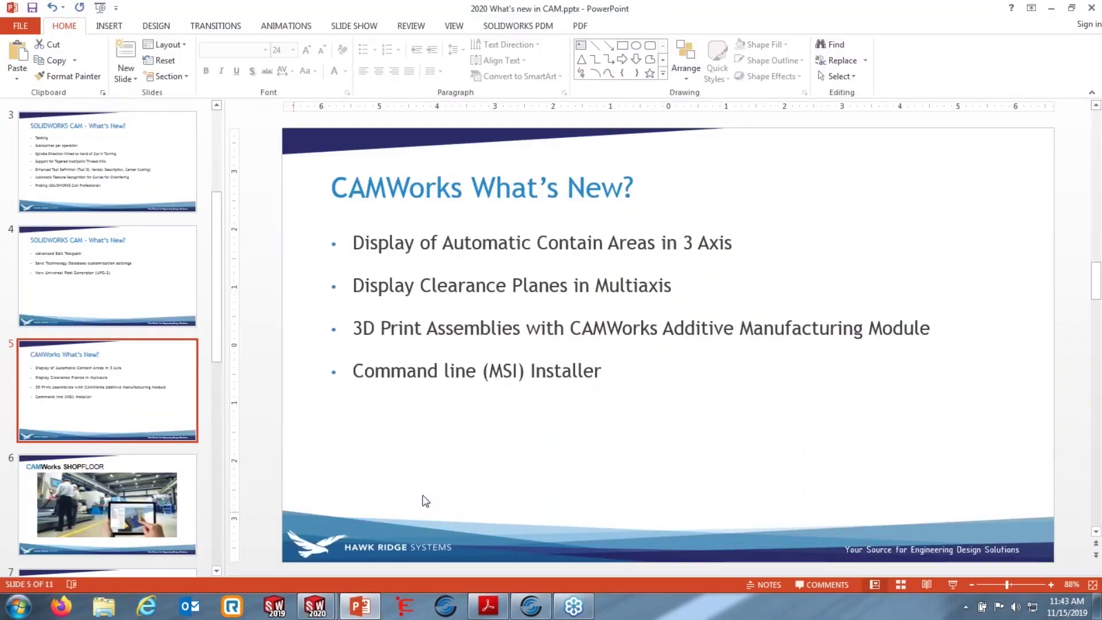
left_click(952, 584)
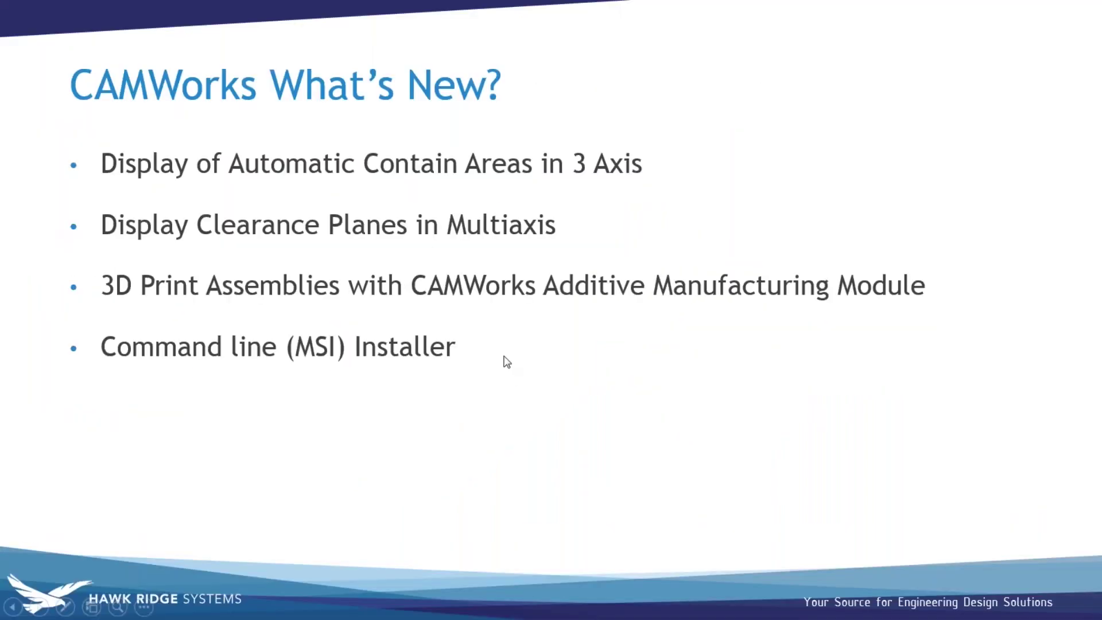
left_click(503, 357)
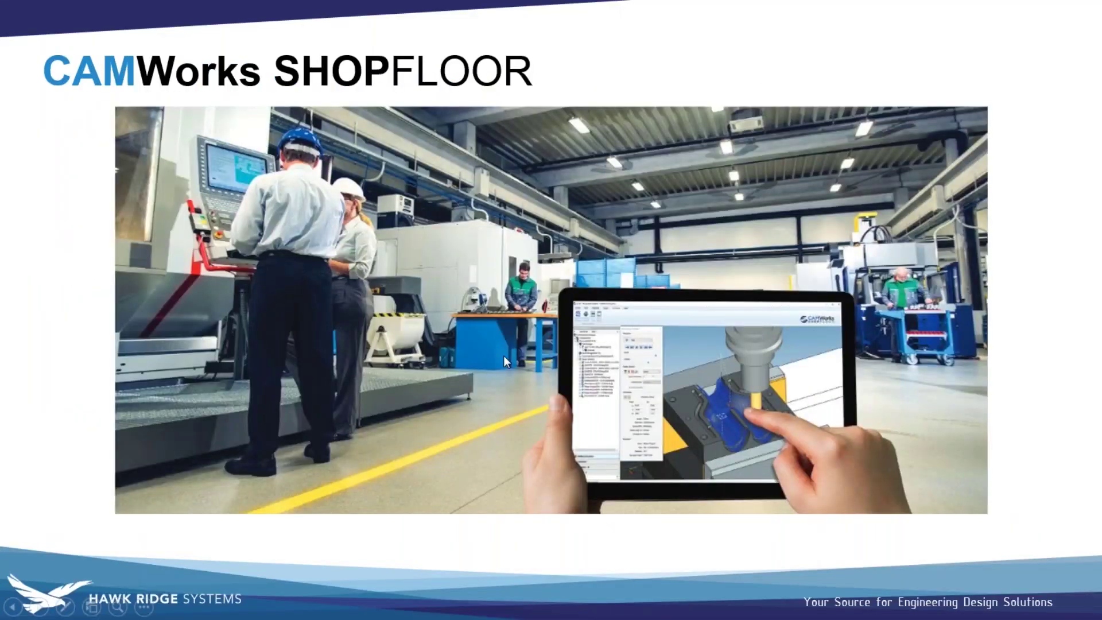
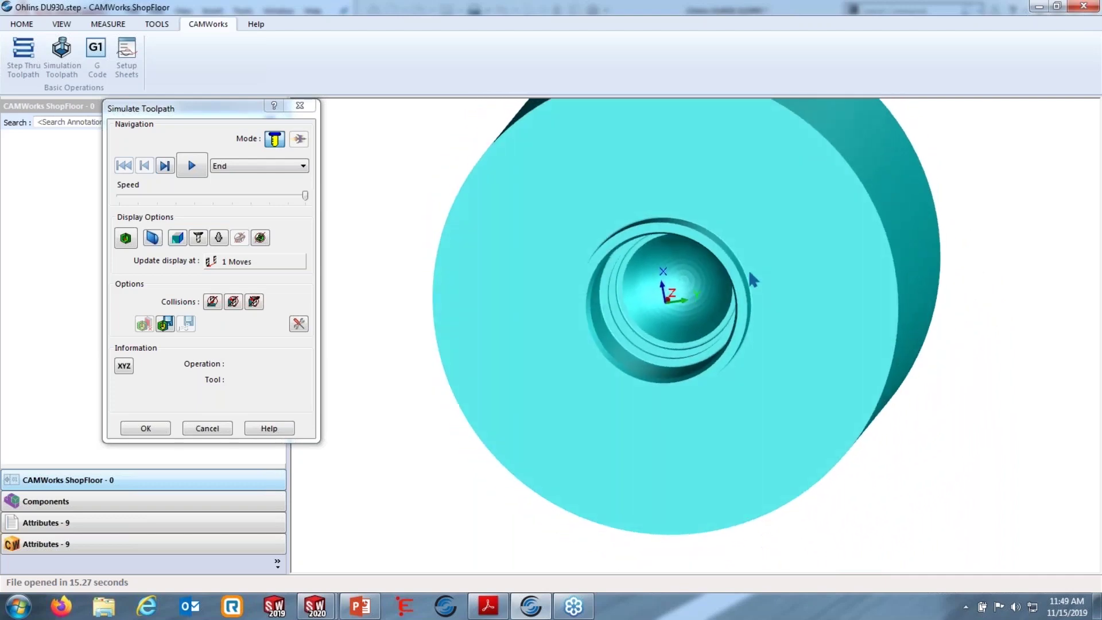
Play the toolpath simulation of the Ohlins DU930 part in CAMWorks ShopFloor, watch the Area Clearance2 cut, and close the simulation
left_click(192, 164)
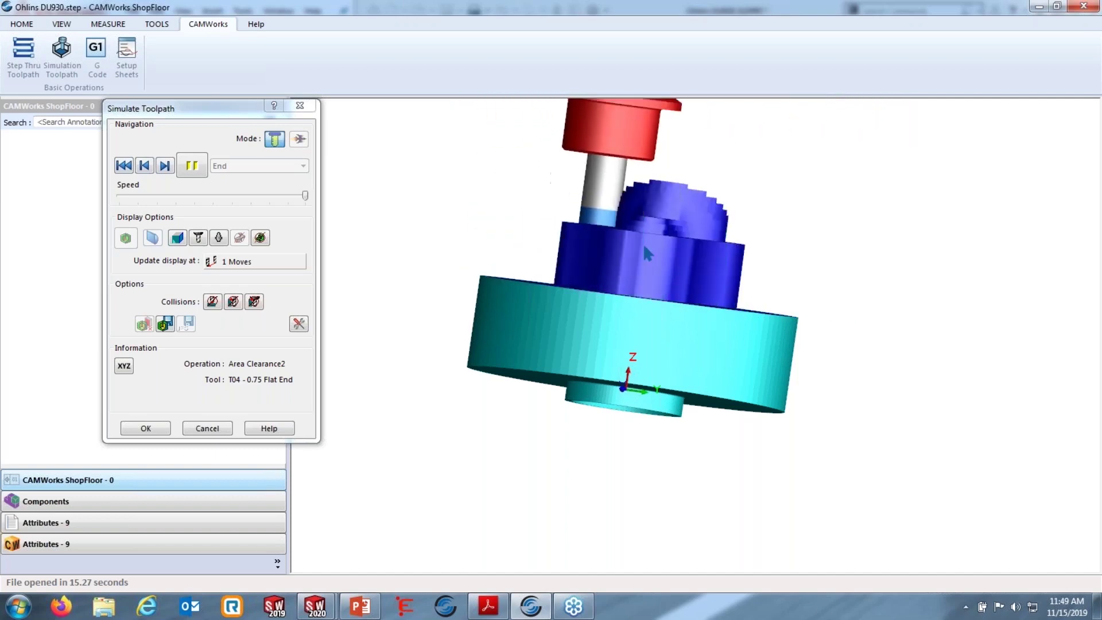
middle_click_drag(650, 246, 709, 295)
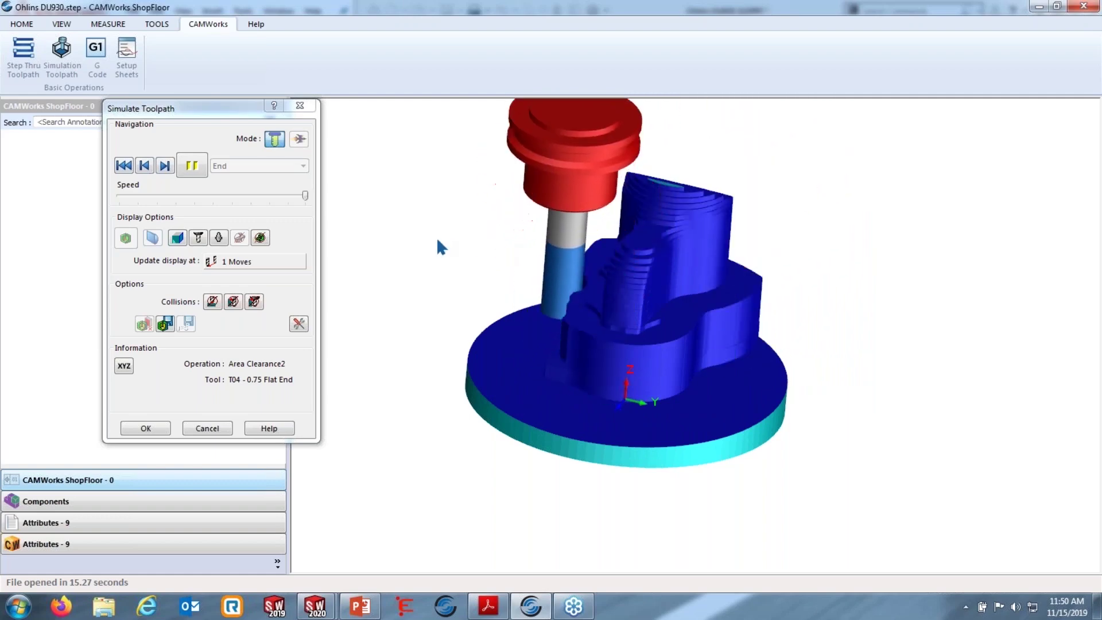
left_click_drag(196, 113, 316, 95)
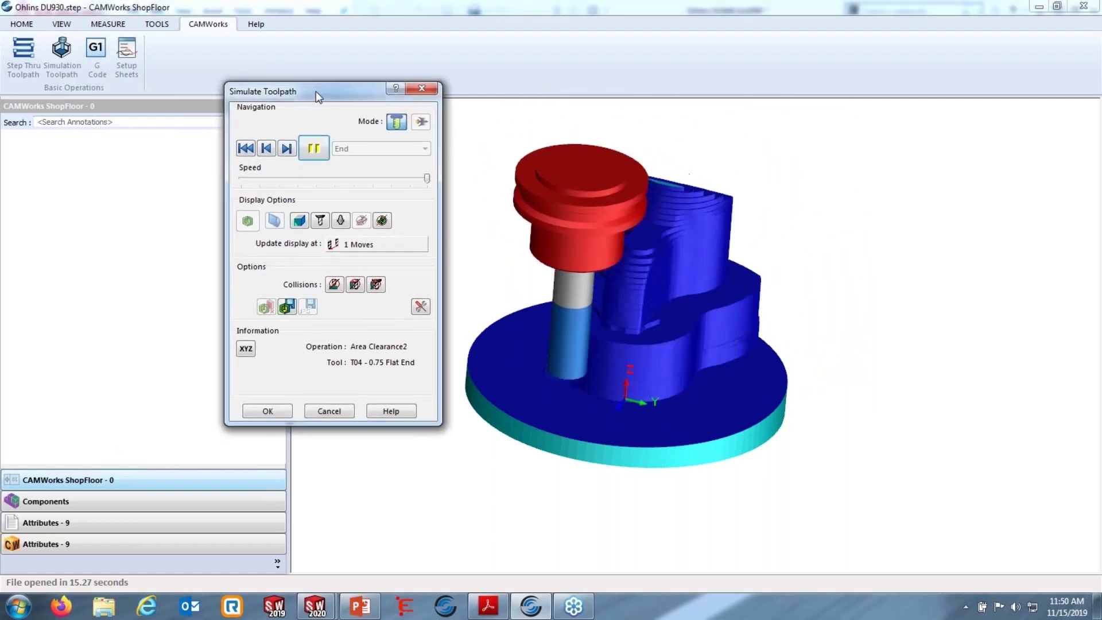
left_click(422, 89)
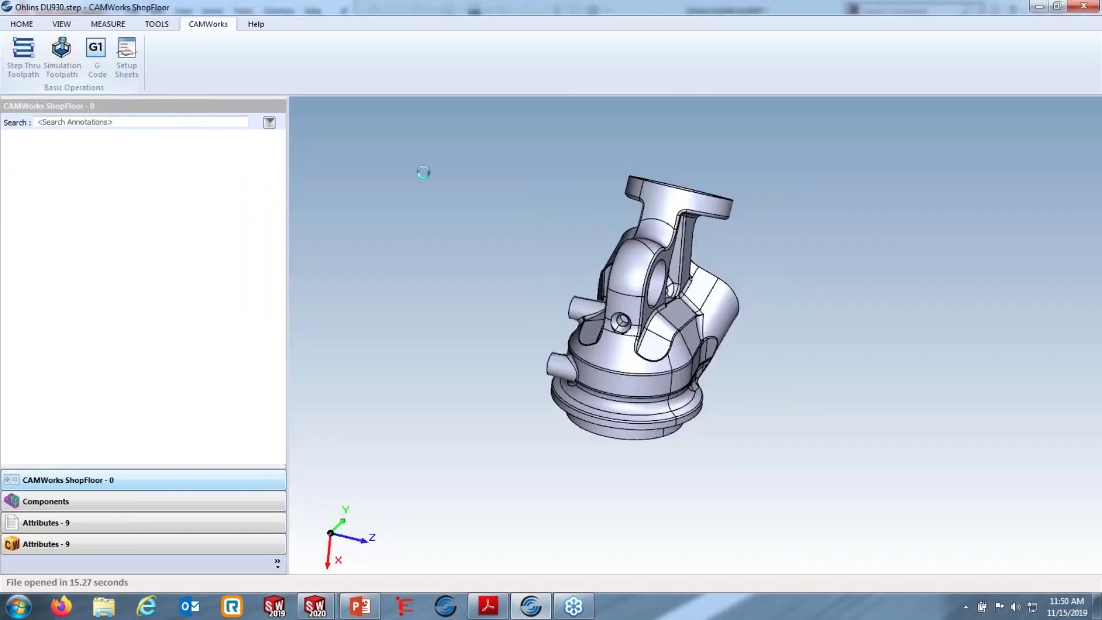
Step through the toolpath moves from Probe Operation2 into Area Clearance2, examine the move information, and close the step-through
left_click(397, 182)
left_click(398, 181)
left_click(399, 182)
left_click(398, 181)
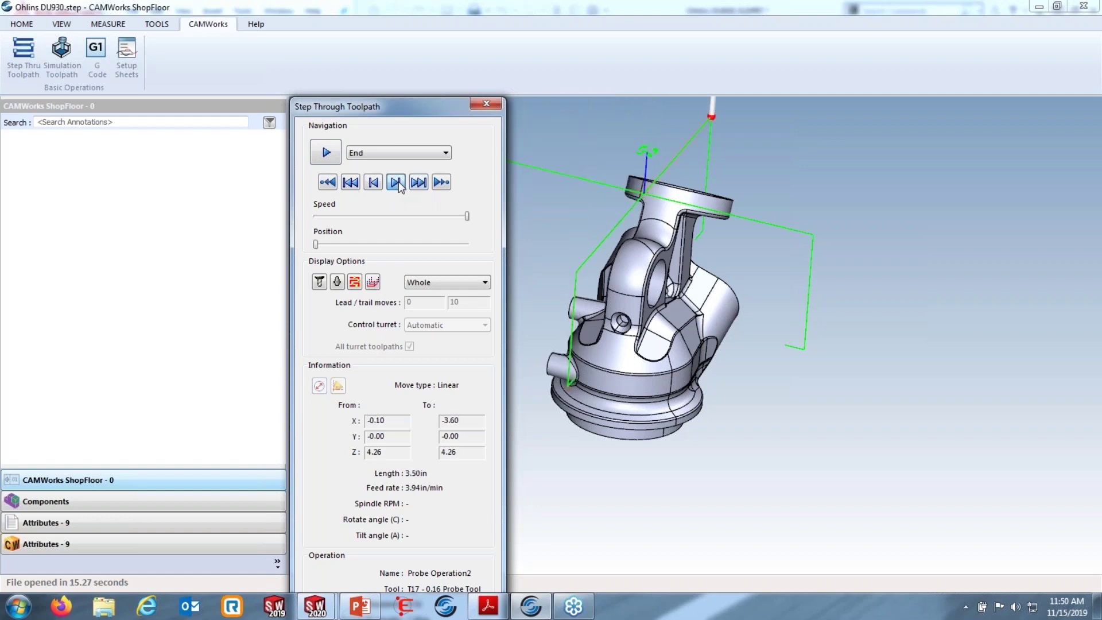
left_click(398, 181)
left_click(398, 181)
left_click(399, 181)
left_click(398, 181)
left_click(398, 181)
left_click(398, 181)
left_click(398, 181)
left_click(398, 181)
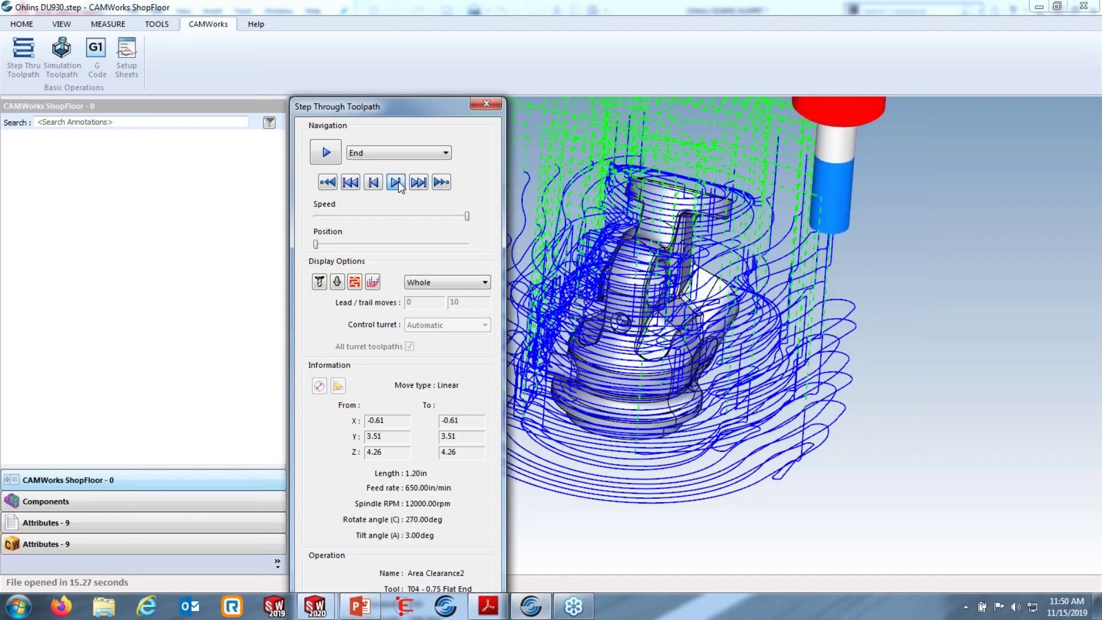
left_click(766, 270)
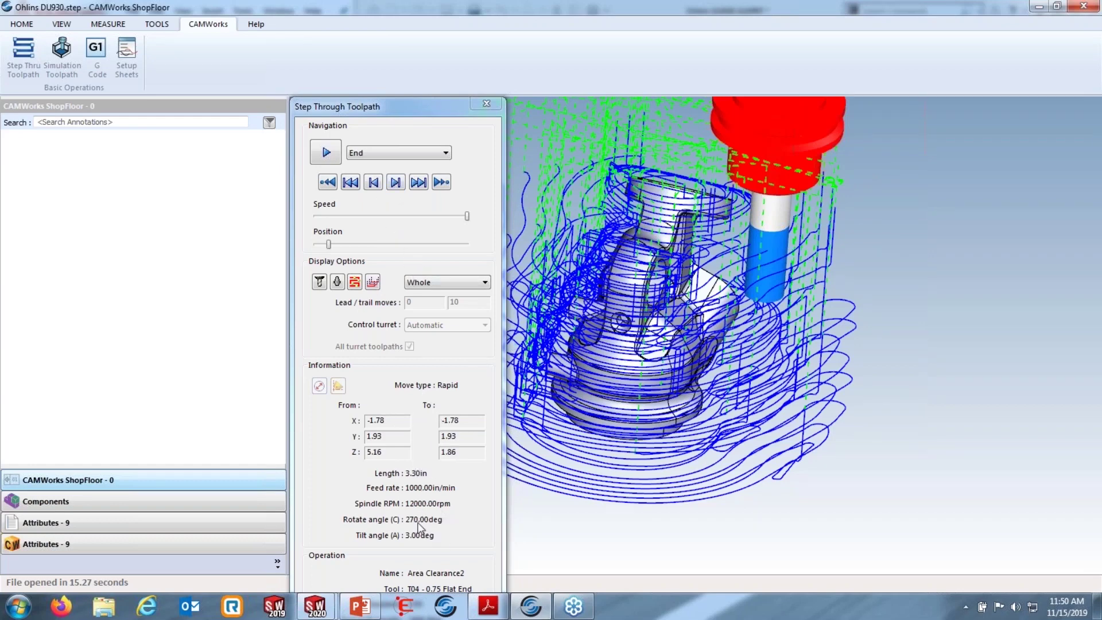
left_click(486, 103)
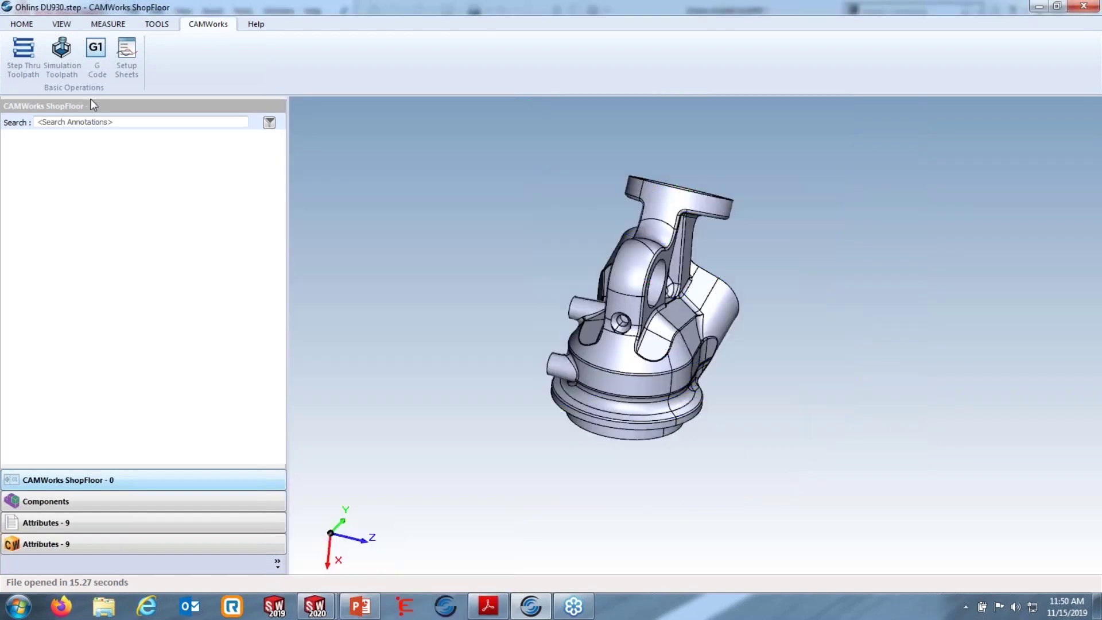
Open the G-code of the Ohlins DU930 part in CAMWorks NC Editor and examine the tool list and first operations
left_click(97, 50)
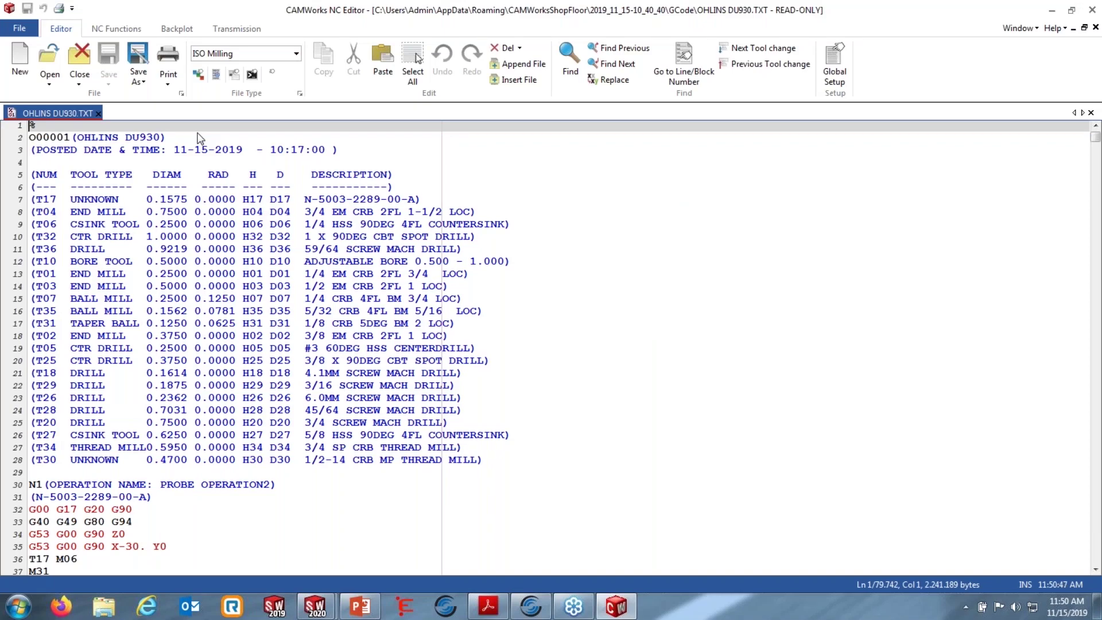
scroll(220, 139, "down", 13)
scroll(219, 156, "down", 20)
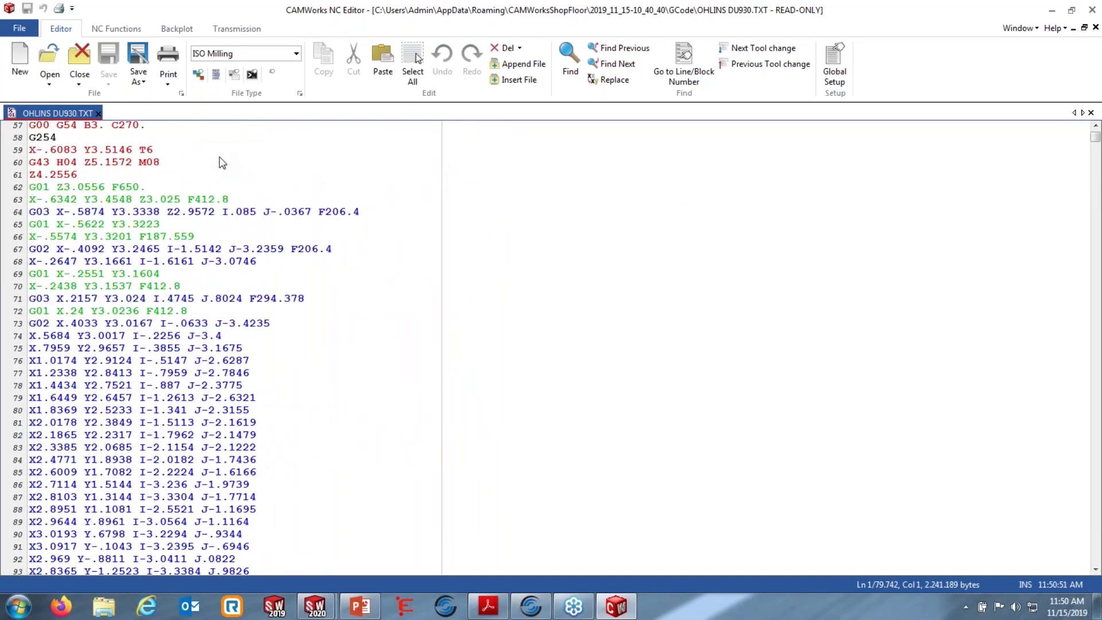
scroll(212, 166, "down", 17)
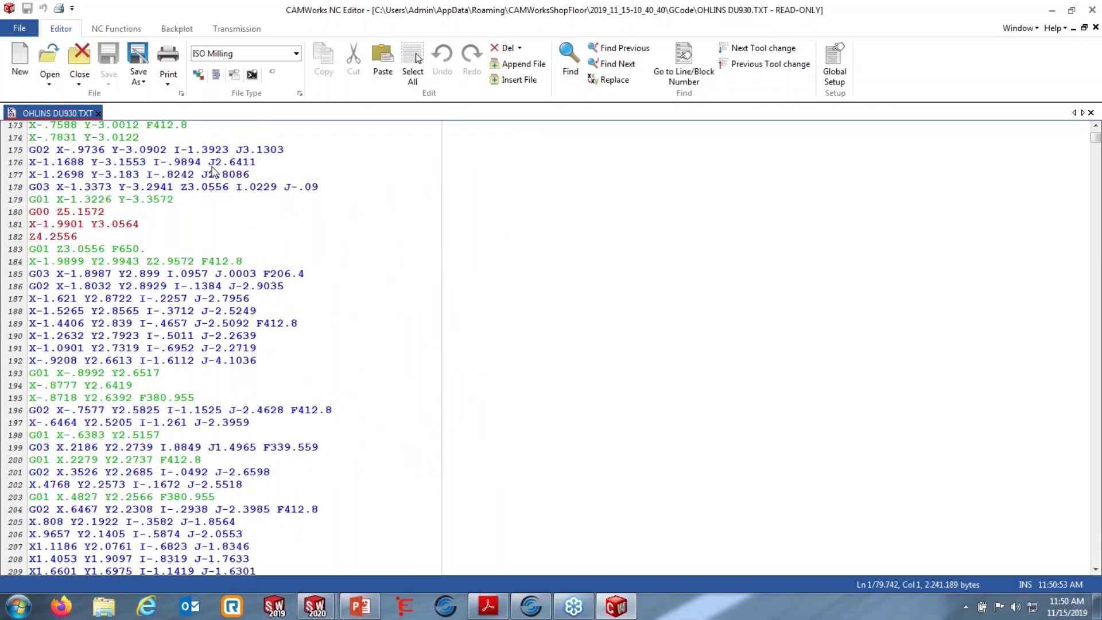
Search the G-code for "bore" and "P0002", and close the search
left_click(306, 178)
key("ctrl+f")
type("bore")
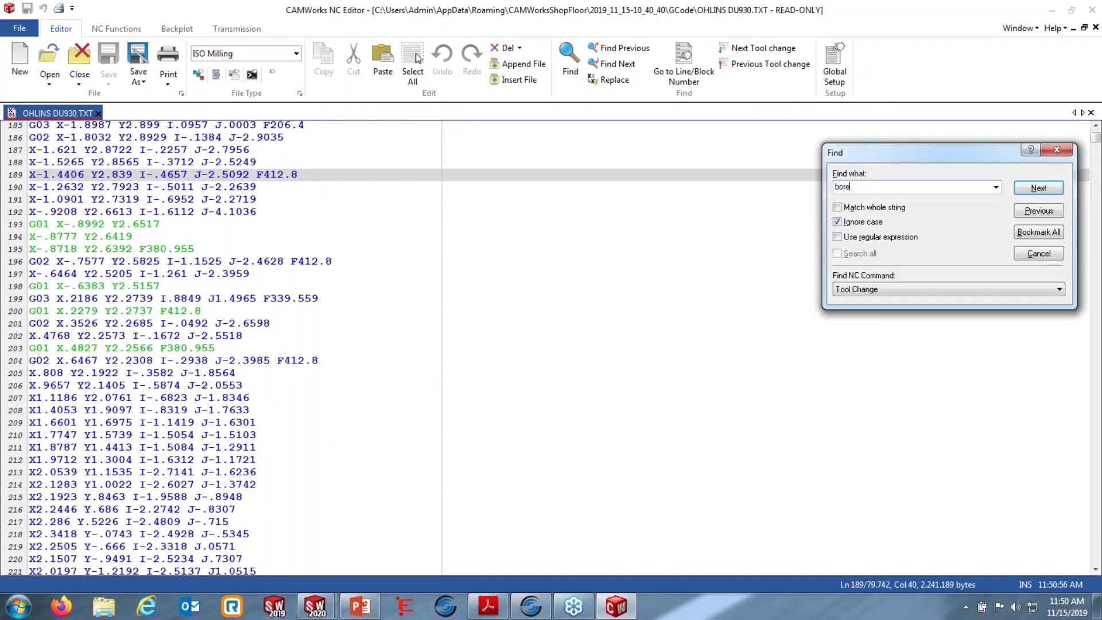
key("Return")
key("Down")
left_click(1039, 188)
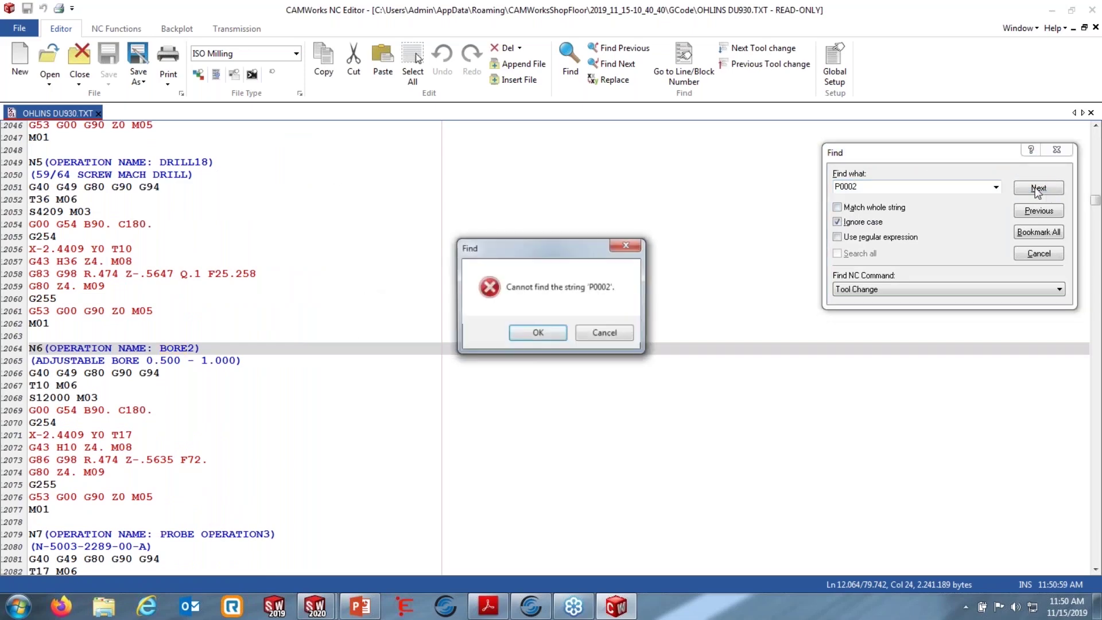
left_click(601, 333)
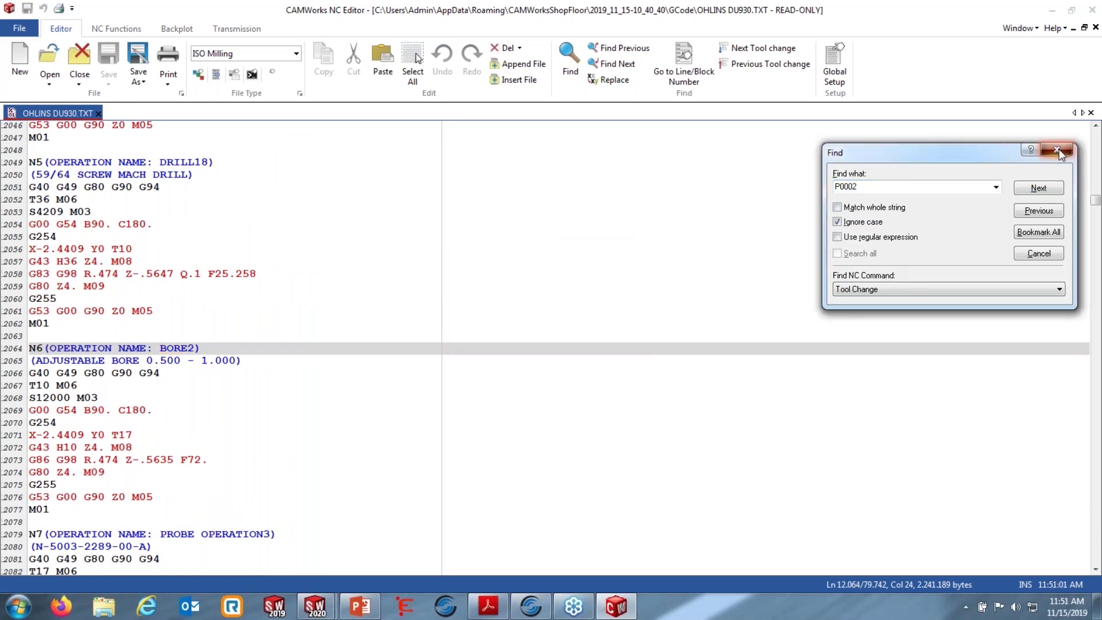
left_click(1057, 149)
Read the code from Bore2 through Probe Operation3 to the M00 bore size check comment, and close the NC Editor
key("Down")
key("Down")
key("Down")
key("Down")
key("Down")
key("Down")
key("Down")
key("Down")
scroll(204, 425, "down", 13)
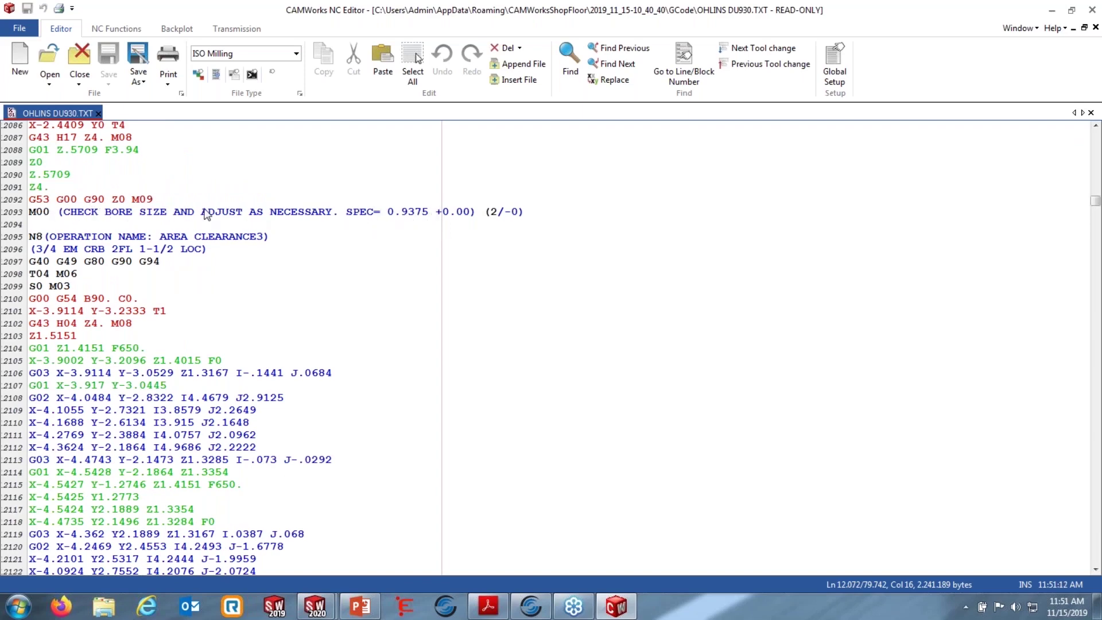
scroll(579, 195, "up", 7)
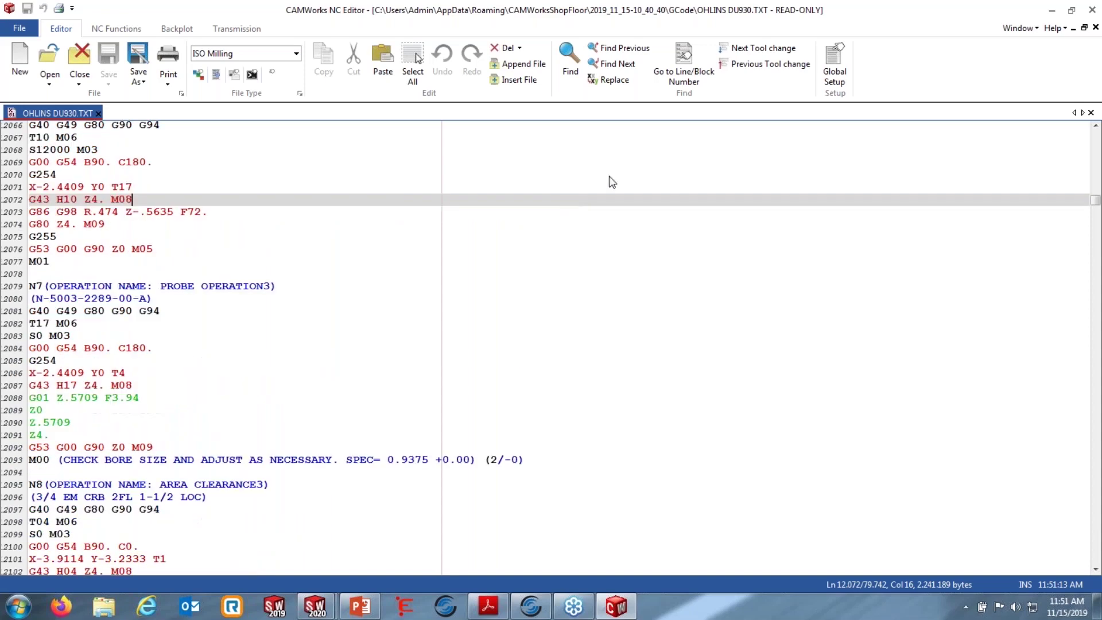
left_click(1091, 10)
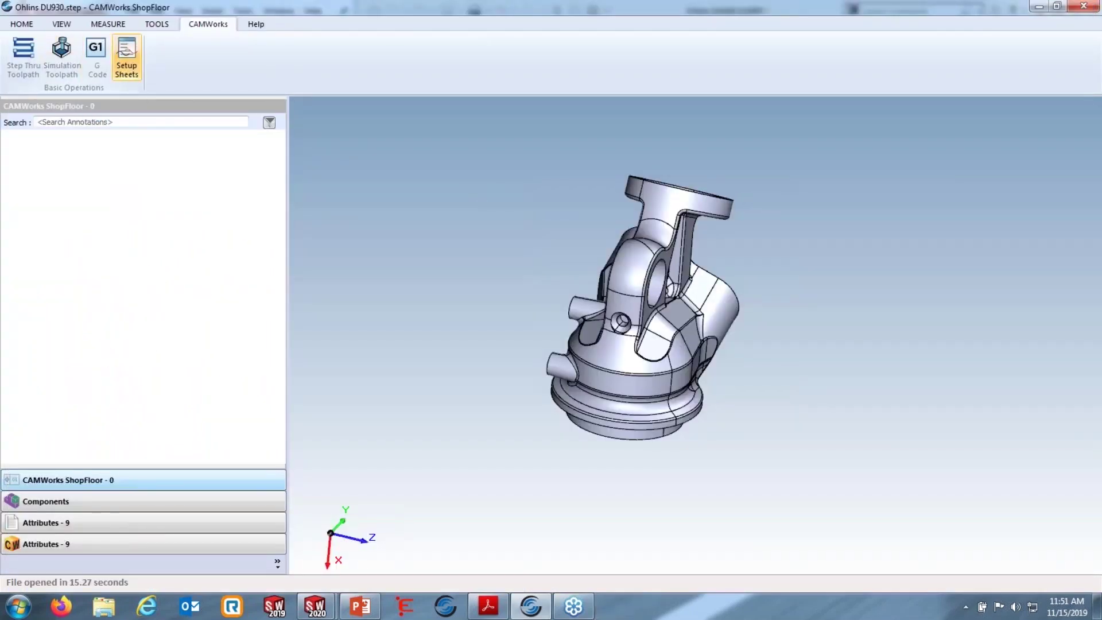
Open the setup sheet in a maximized window, review the stock details and Tool Crib 2 (Inch) table, and close it
left_click(126, 55)
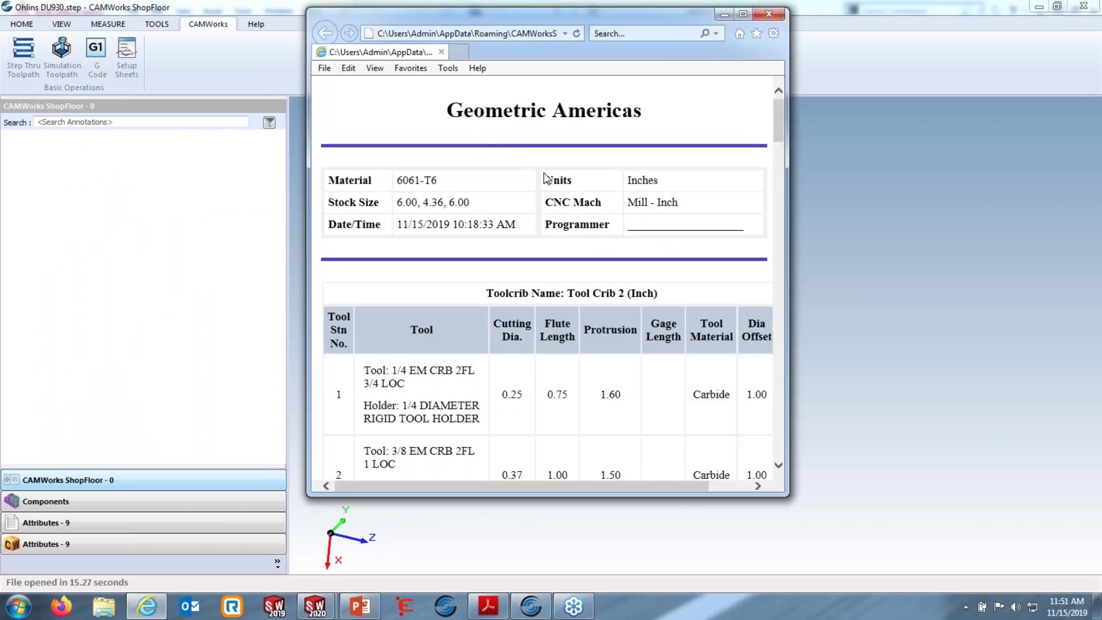
scroll(546, 179, "down", 5)
left_click(742, 13)
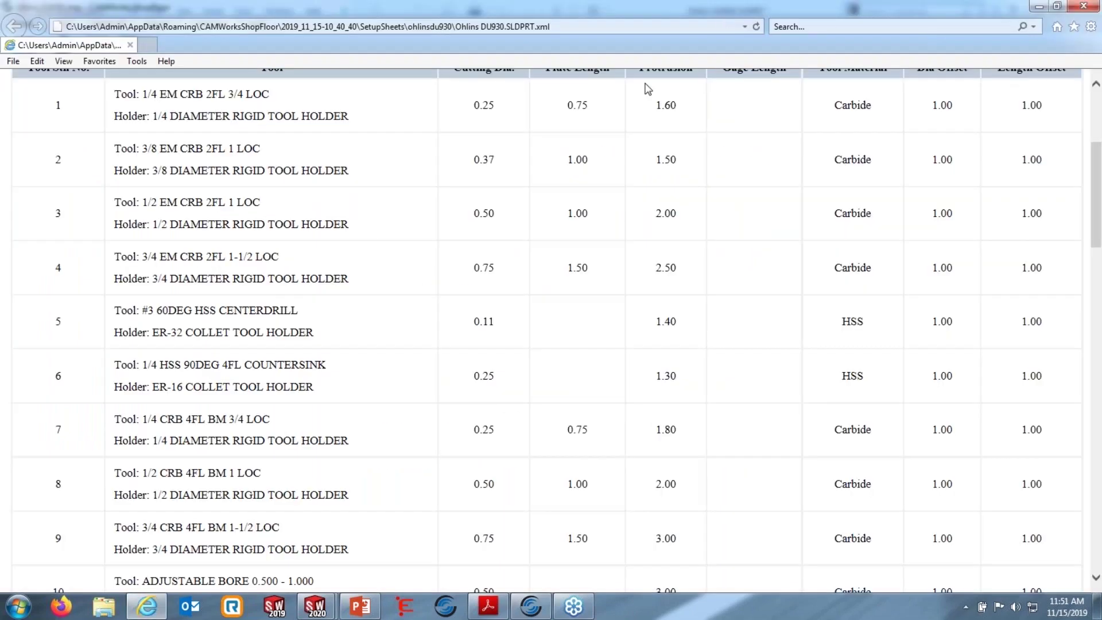
scroll(645, 289, "up", 5)
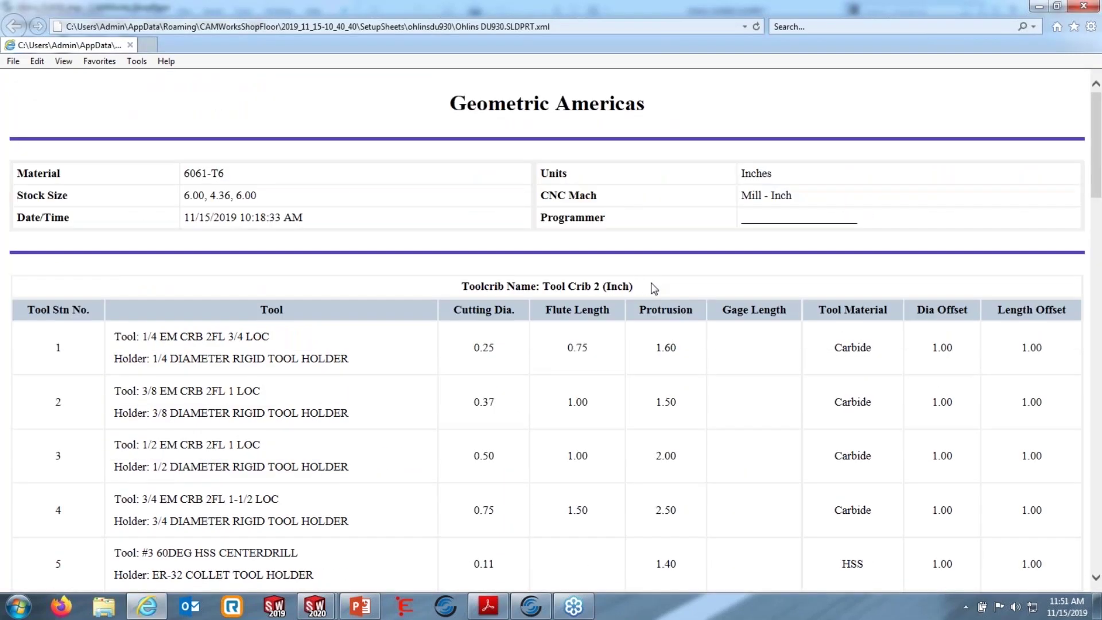
scroll(851, 315, "down", 3)
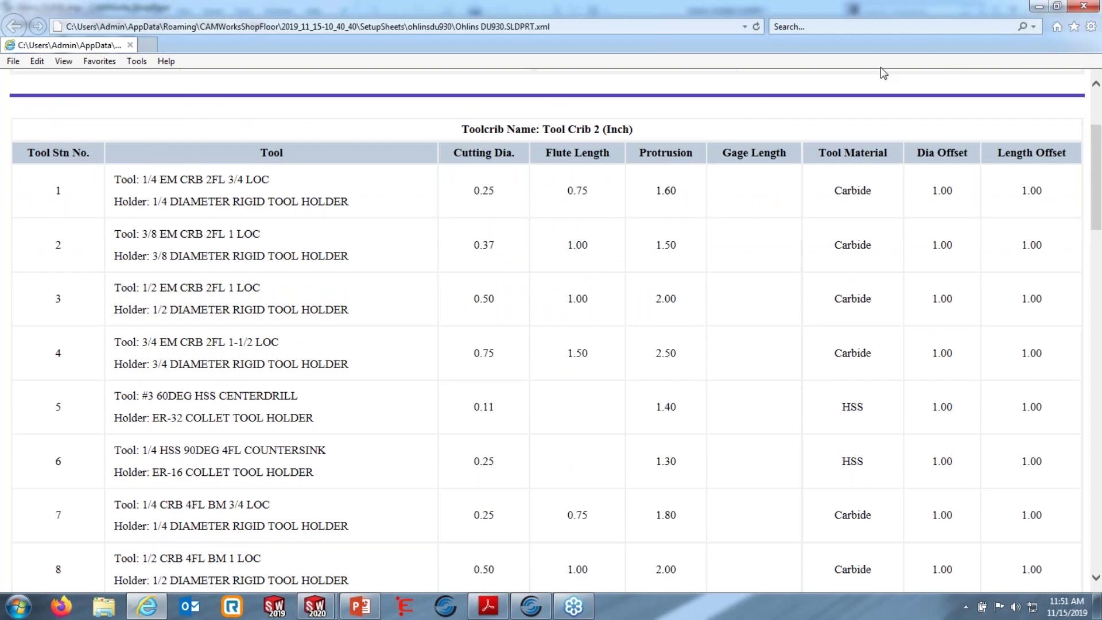
left_click(1082, 6)
Review the component list and the CAMWorks operations, displaying the Probe Operation2, Area Clearance2 and Area Clearance1 toolpaths
left_click(79, 500)
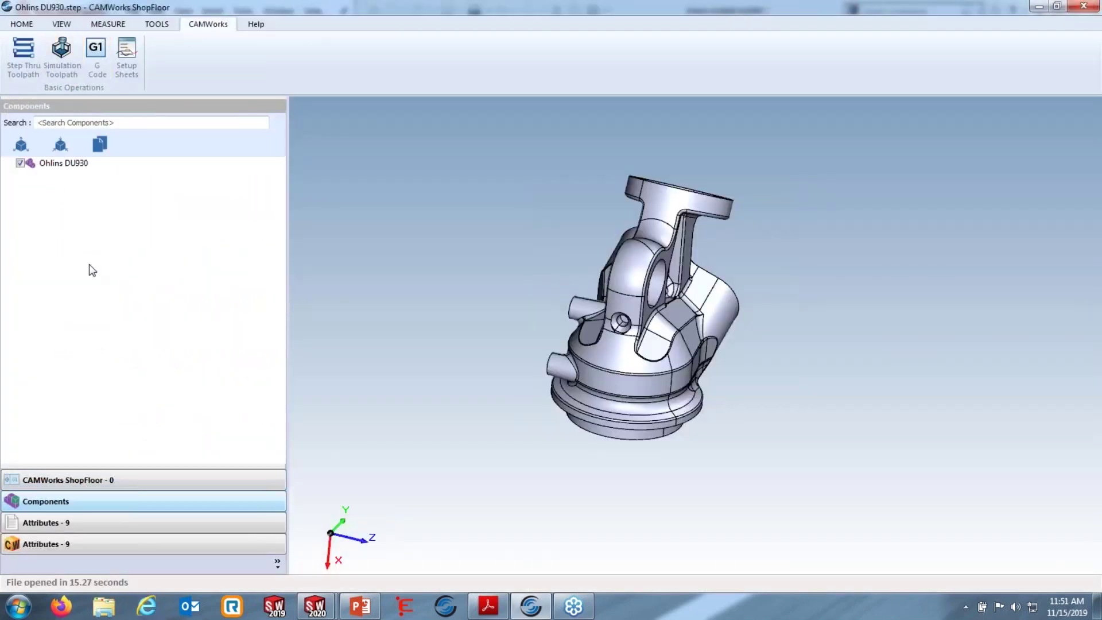
left_click(59, 480)
left_click(55, 545)
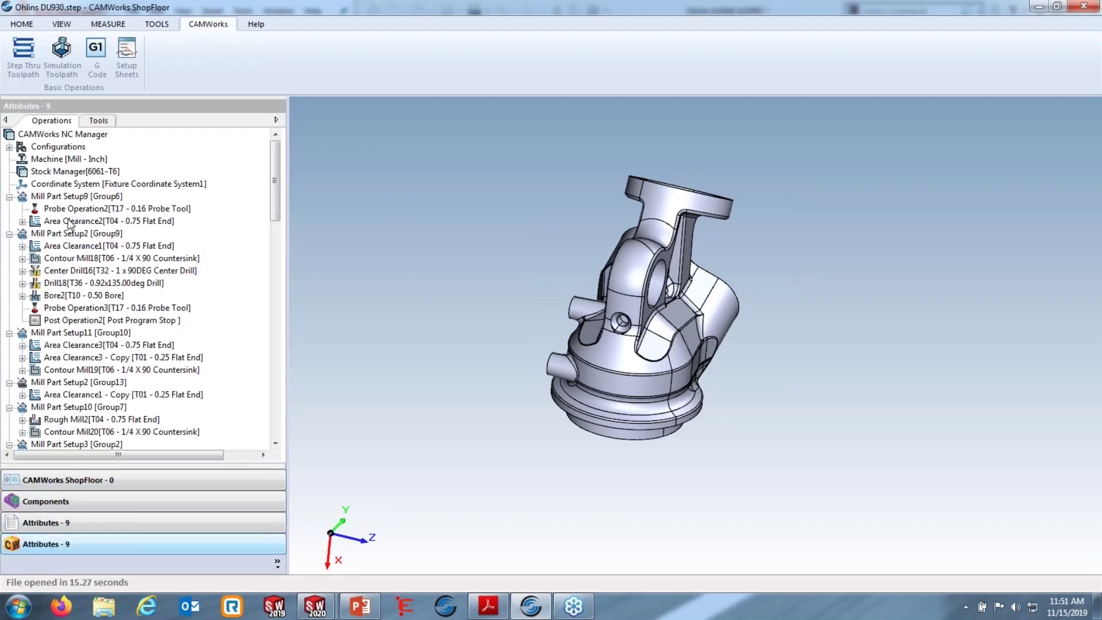
left_click(63, 171)
left_click(66, 184)
left_click(115, 208)
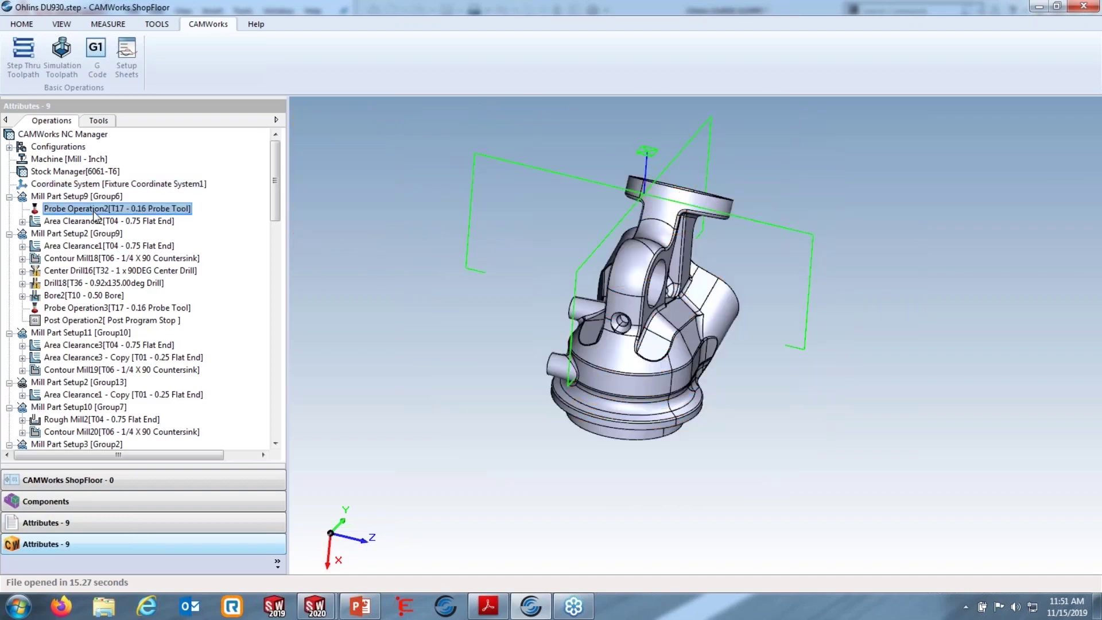
left_click(109, 221)
left_click(107, 247)
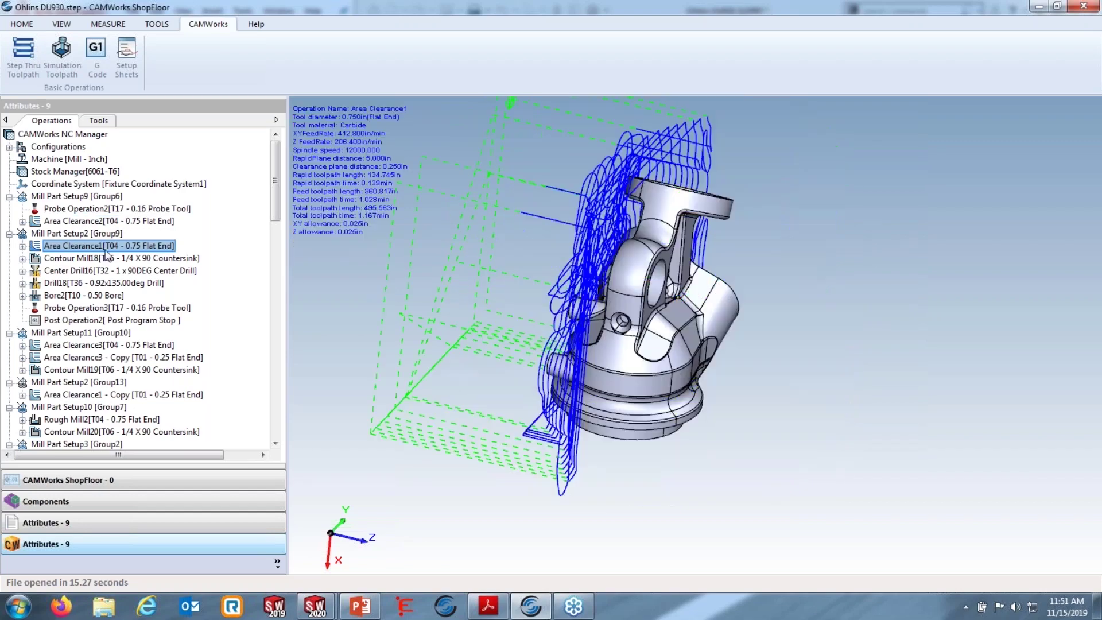
Inspect the mill holder parameters of tool T01 - 0.25 Flat End, cancel, and preview tool T03 - 0.50 Flat End
left_click(99, 121)
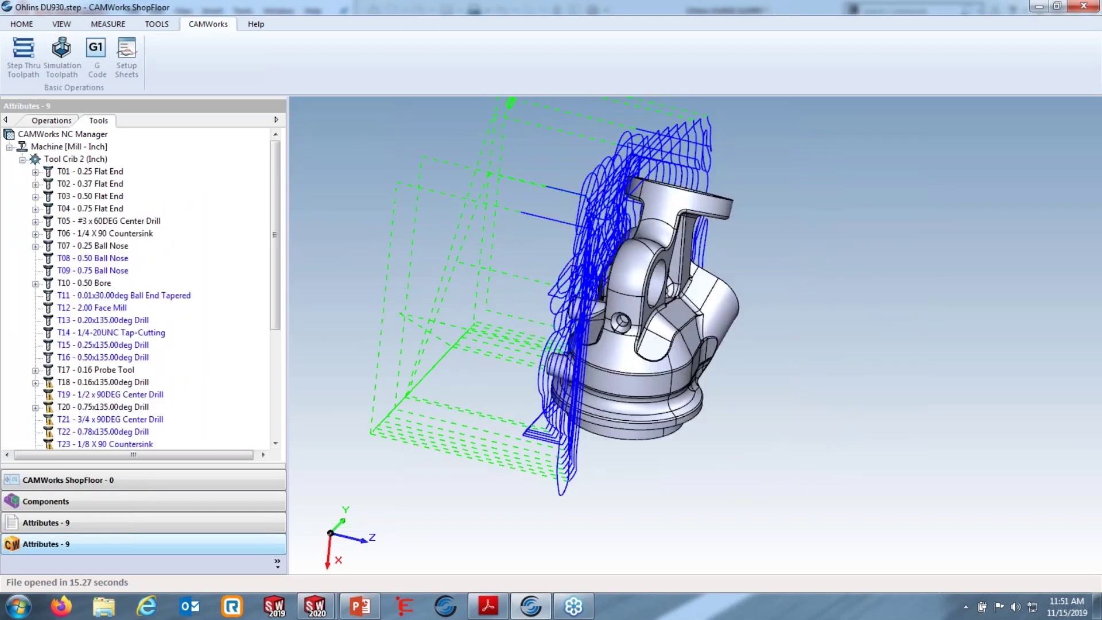
right_click(89, 171)
left_click(121, 181)
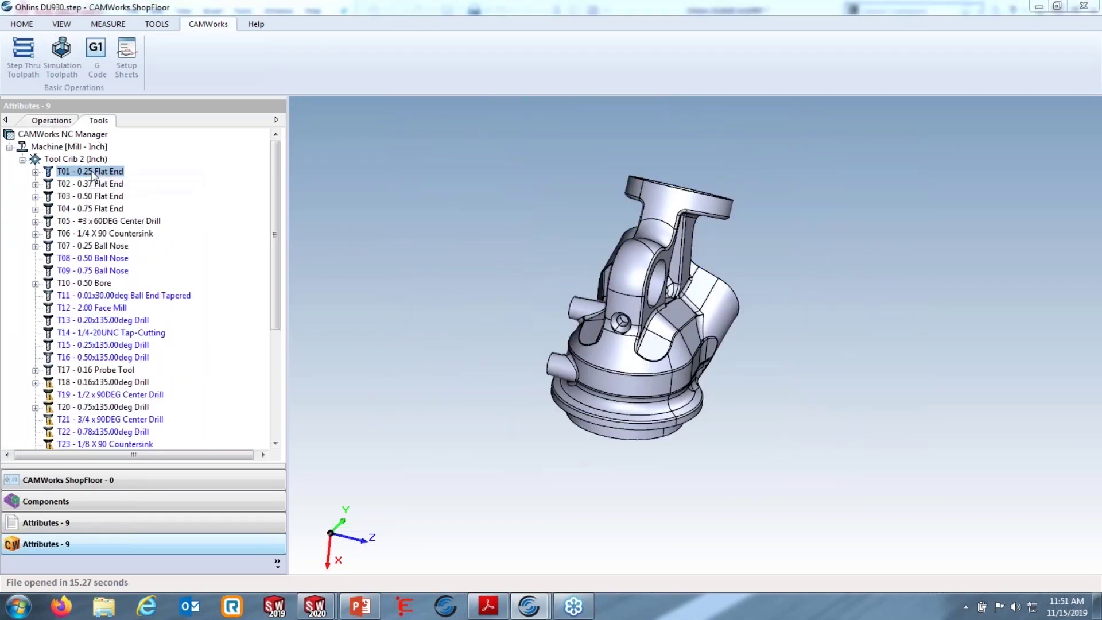
left_click(439, 99)
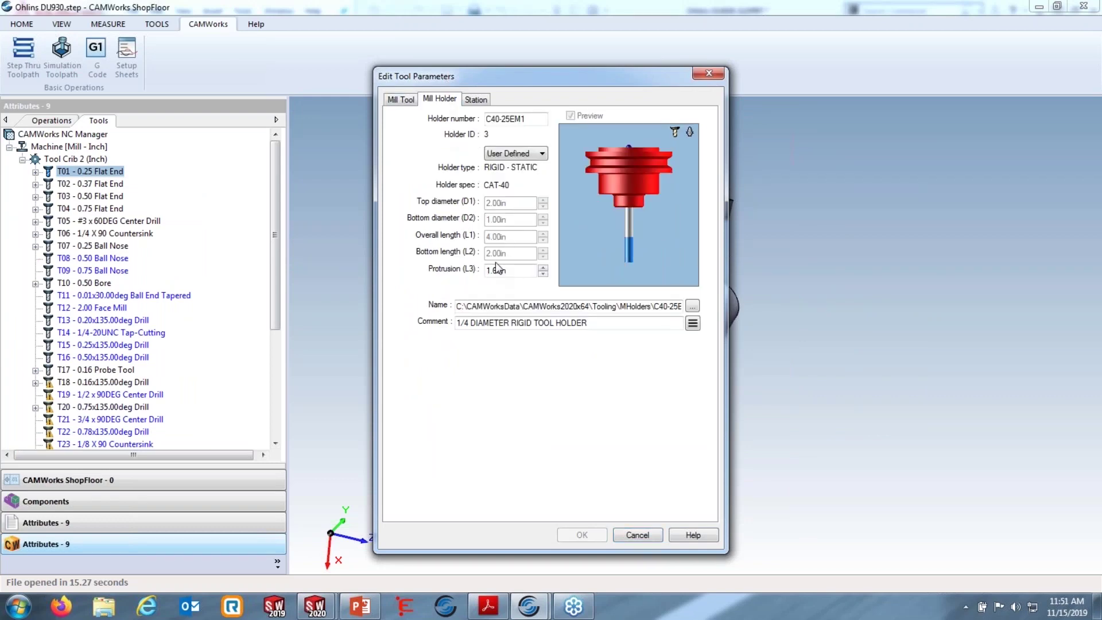
left_click(643, 535)
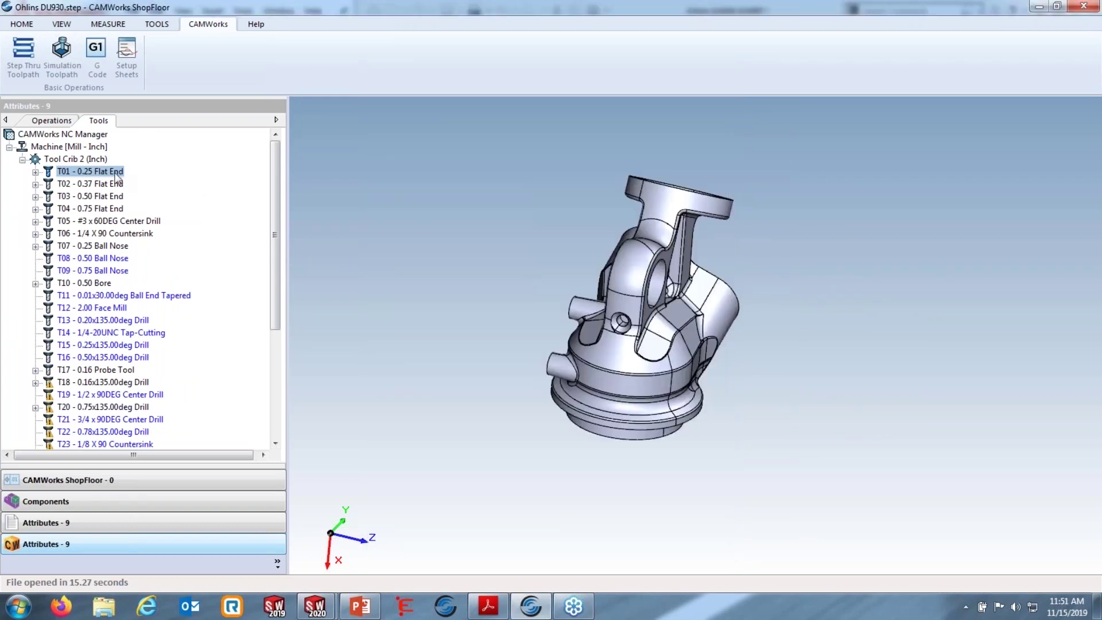
left_click(107, 196)
mouse_move(107, 199)
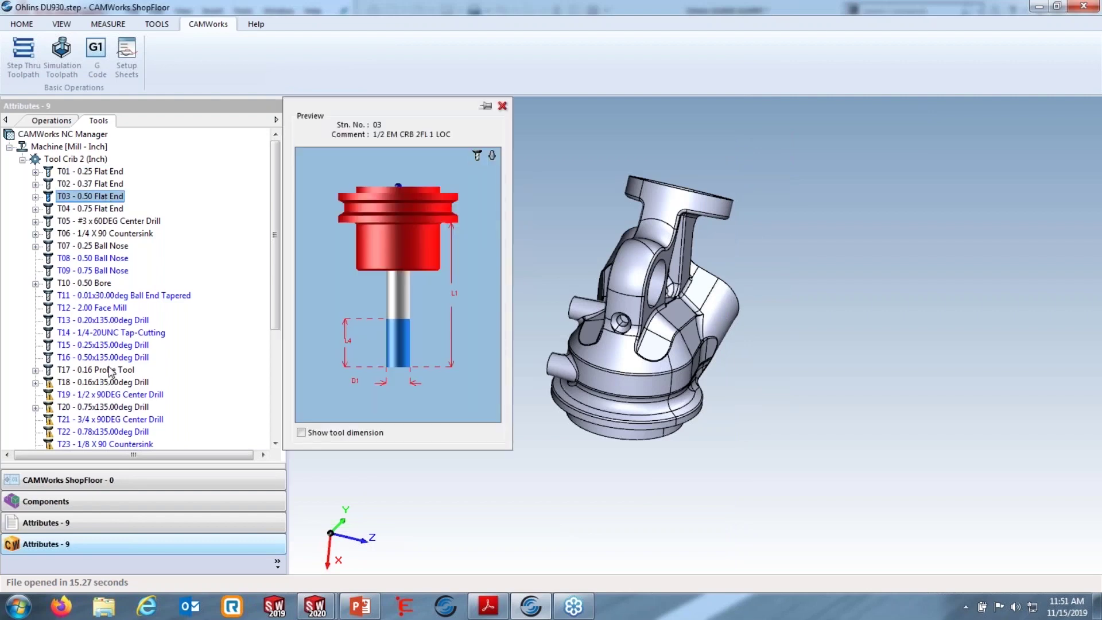
Review Probe Operation3, Post Operation2 and the remaining operations down to the thread mills, and show the part's physical attributes
left_click(62, 124)
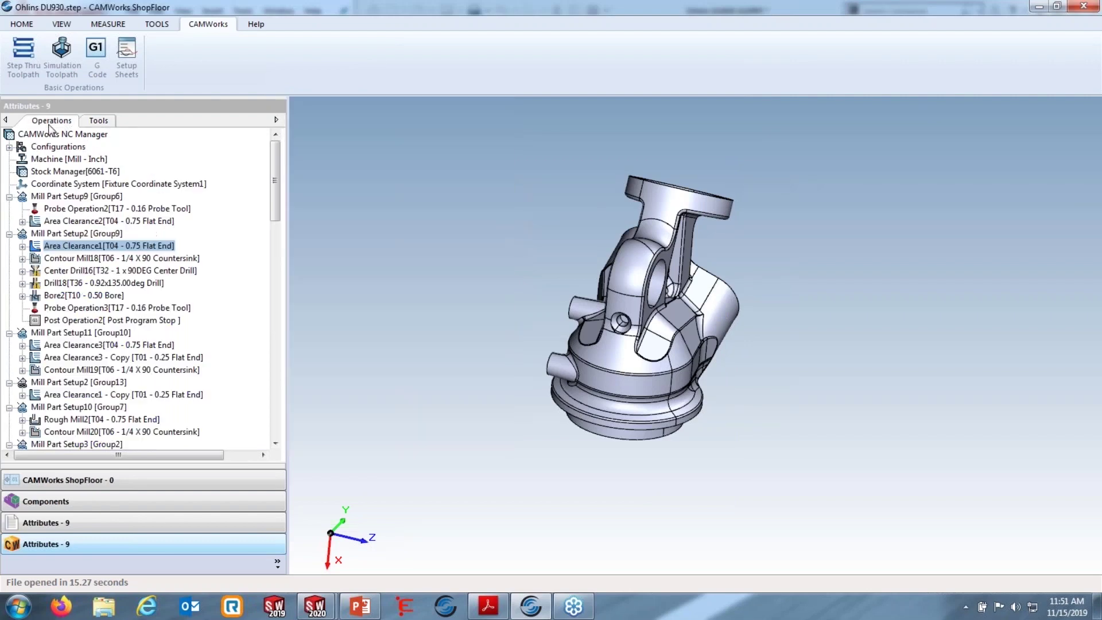
left_click(75, 309)
left_click(81, 320)
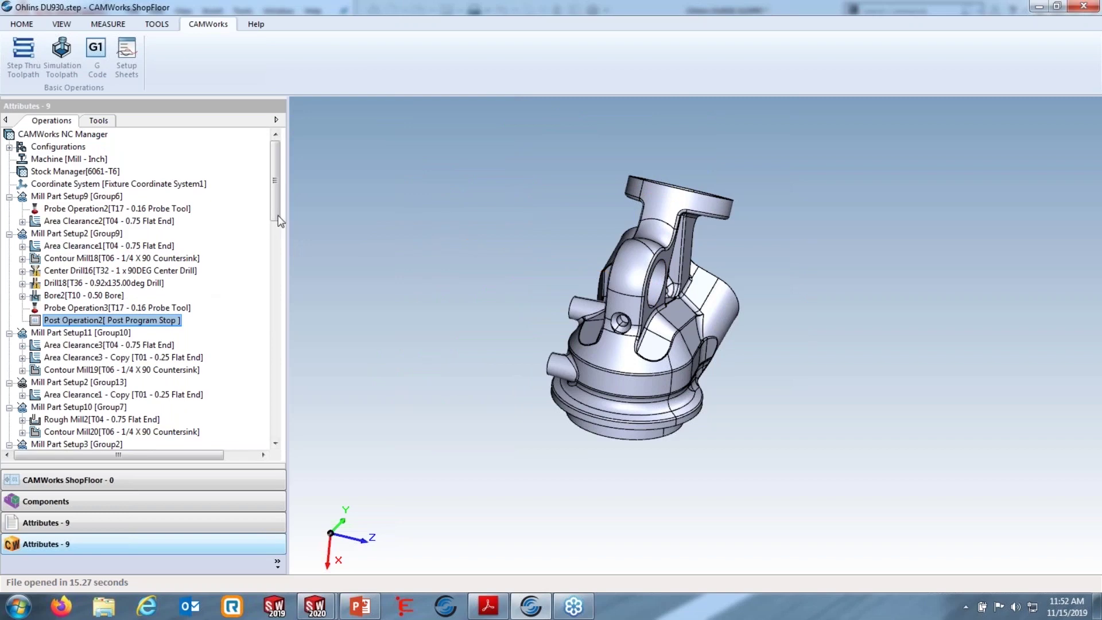
left_click_drag(280, 213, 279, 451)
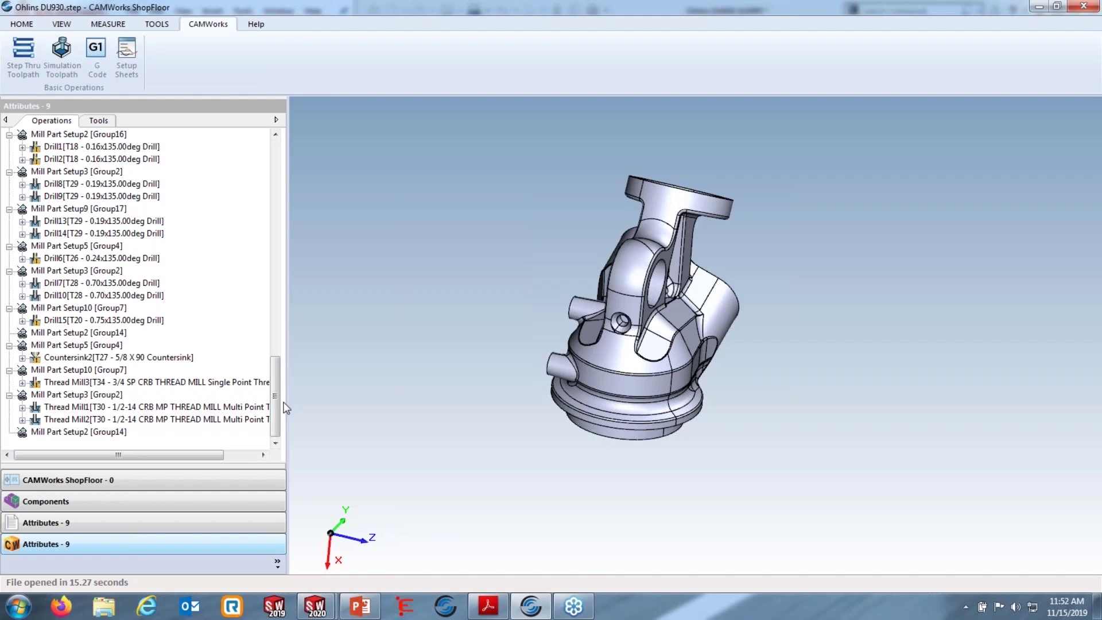
mouse_move(269, 409)
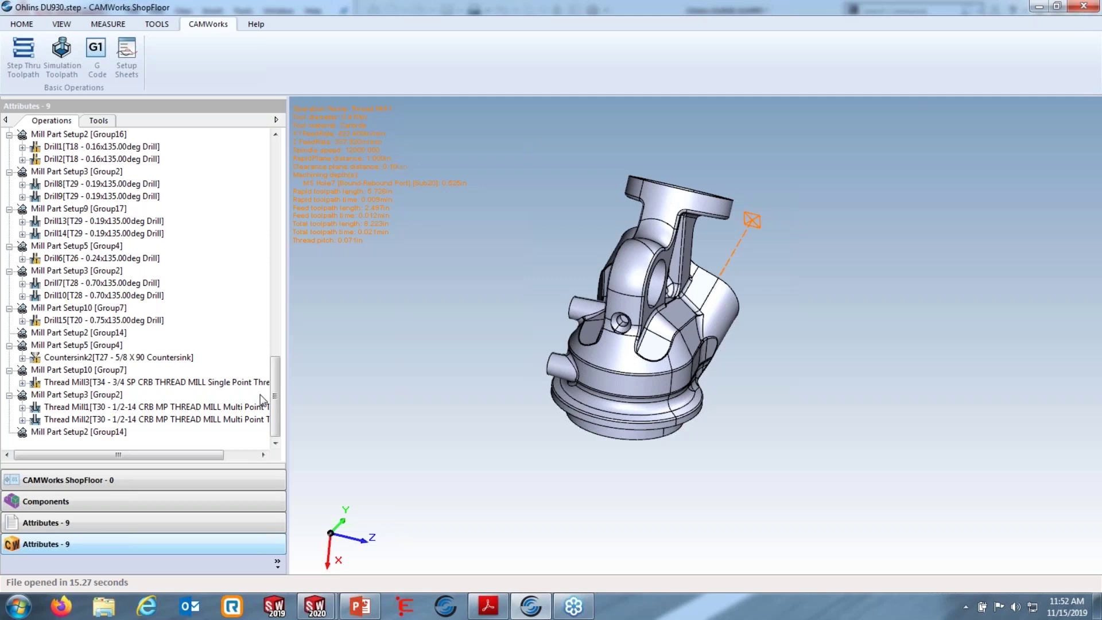
left_click(86, 521)
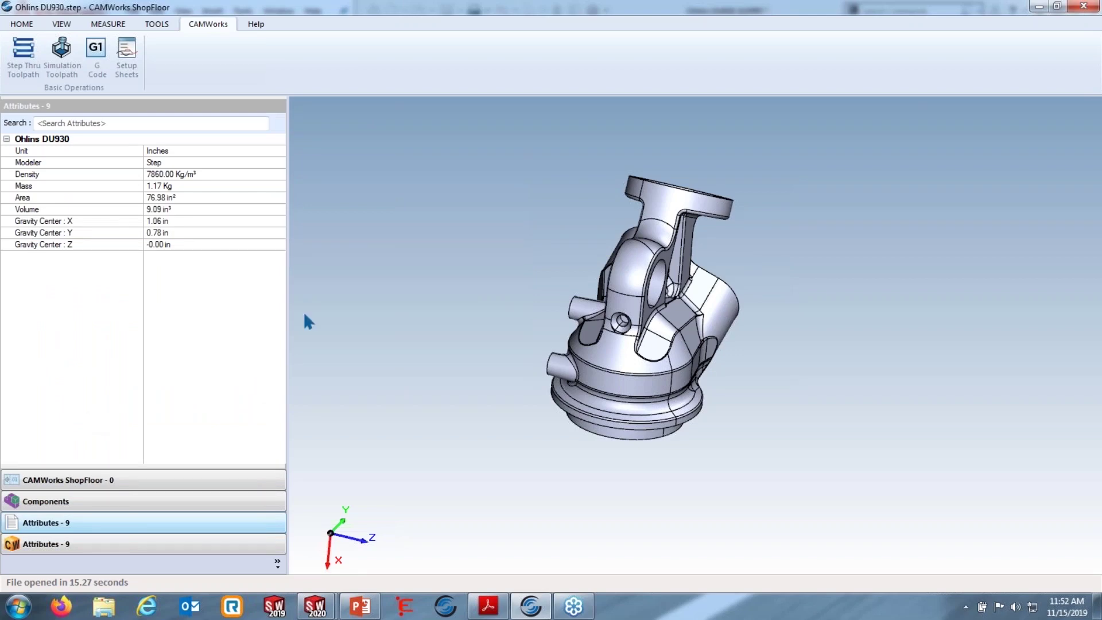
middle_click_drag(378, 297, 493, 327)
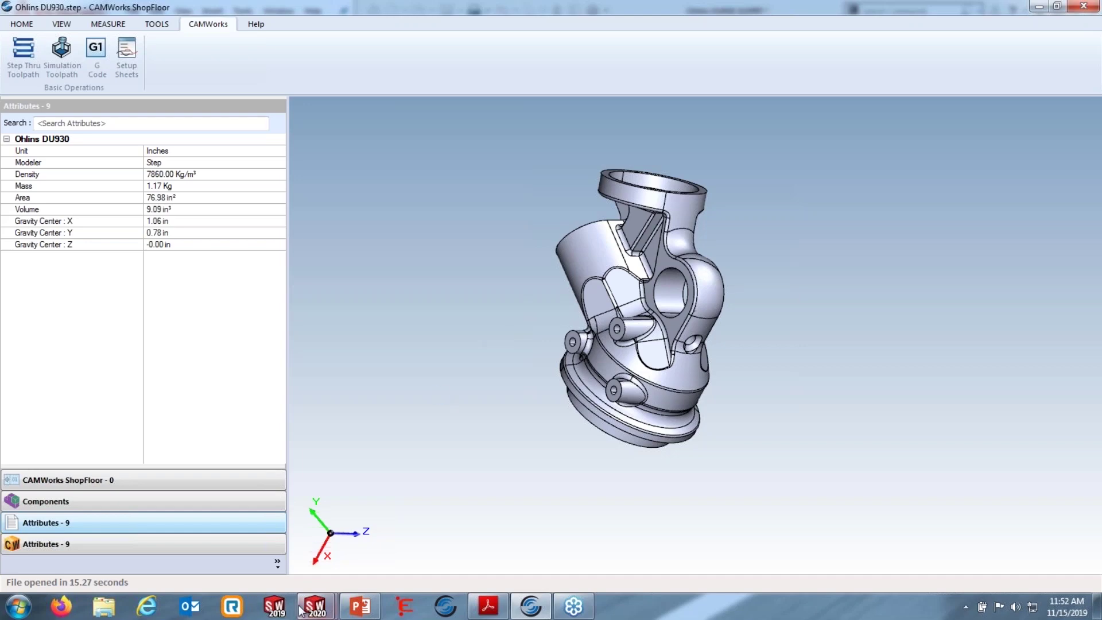
Switch to SOLIDWORKS, select the .9375 diameter dimension on the part, and return to CAMWorks ShopFloor
mouse_move(302, 610)
left_click(230, 513)
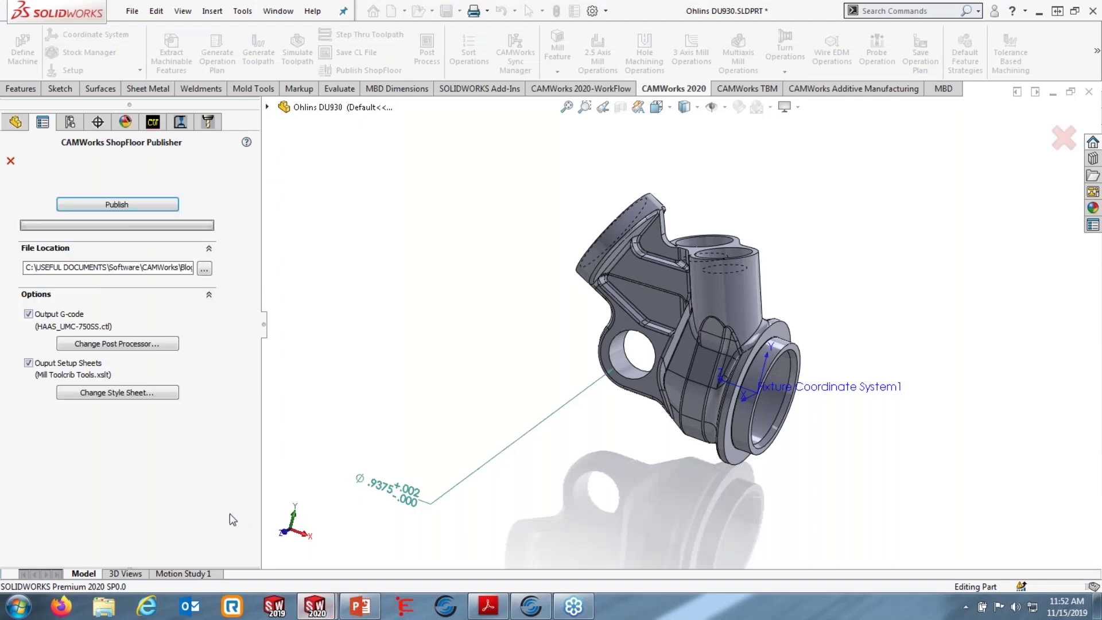
left_click(383, 491)
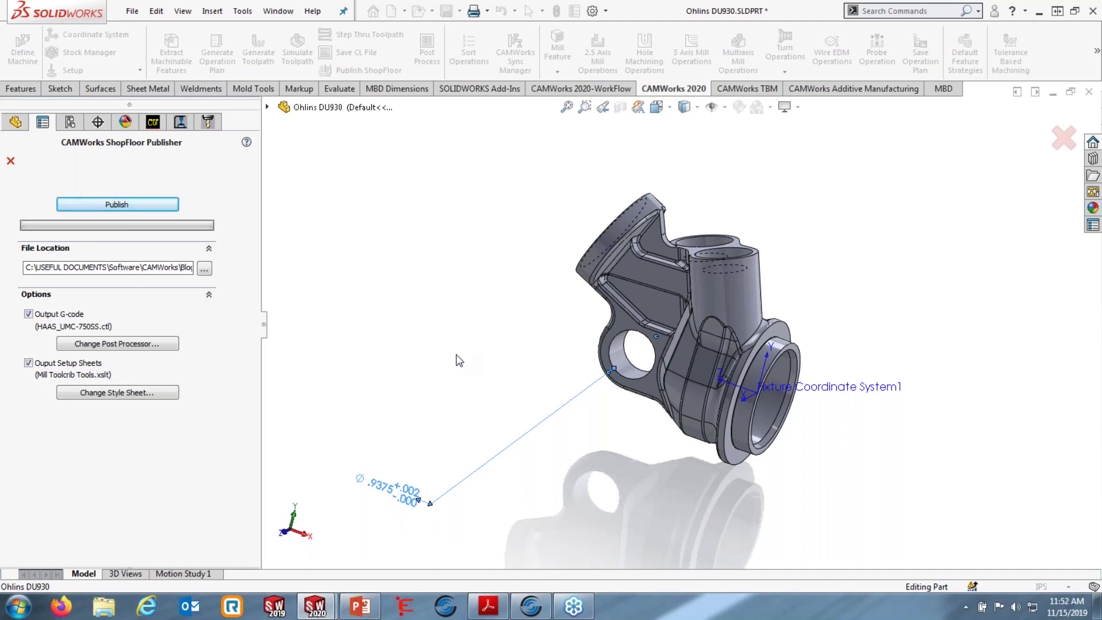
left_click(530, 605)
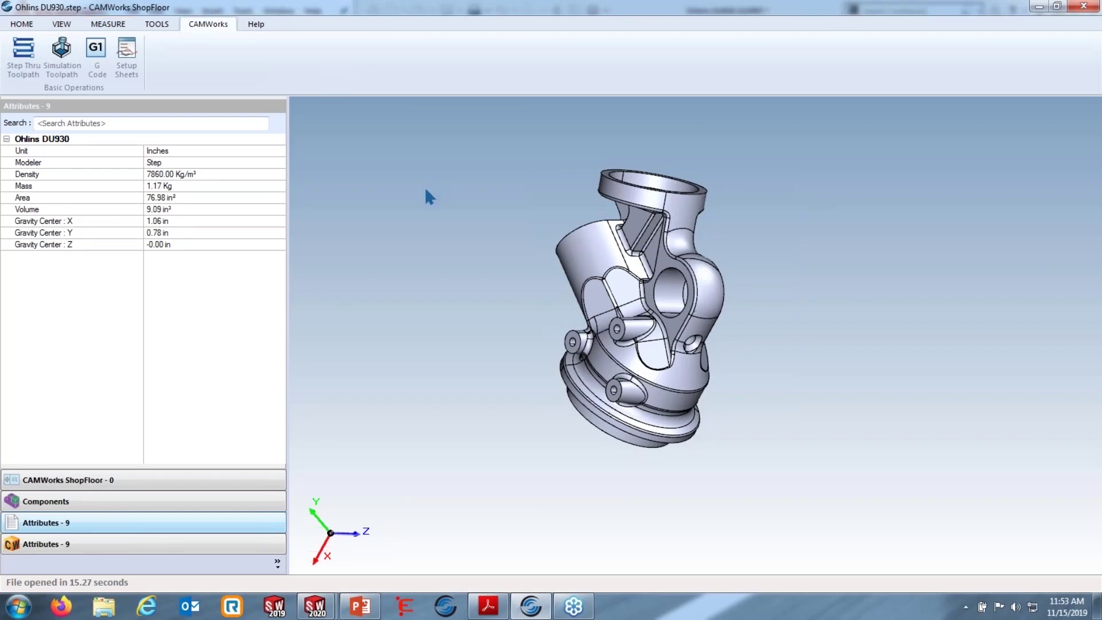
Show the operation tree again, switch to the ShopFloor annotations list, and activate its annotation search
left_click(67, 542)
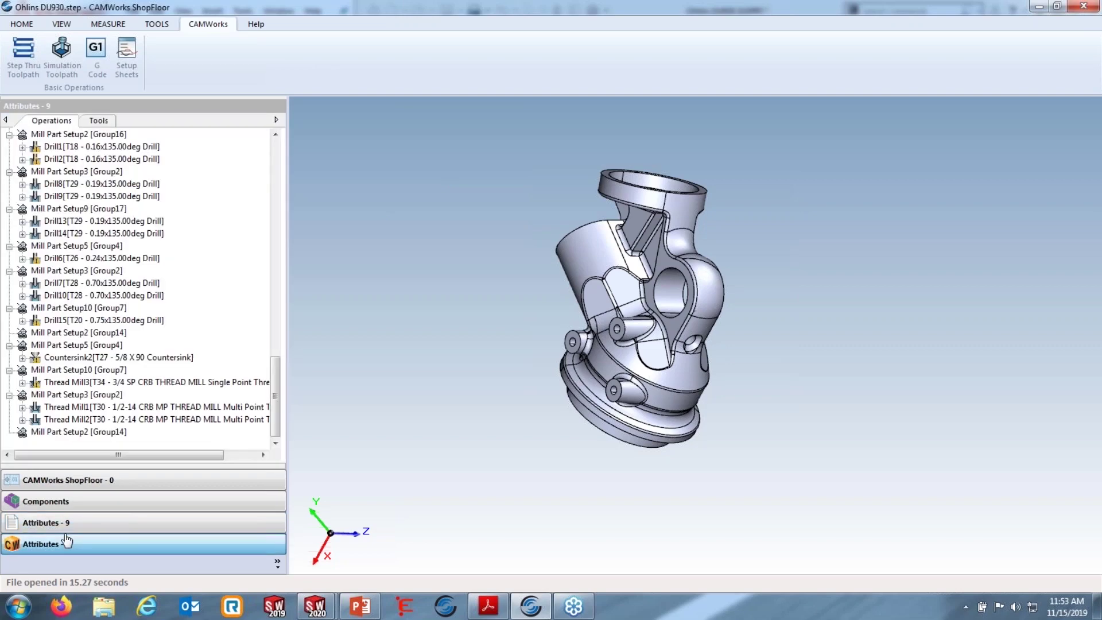
left_click(78, 481)
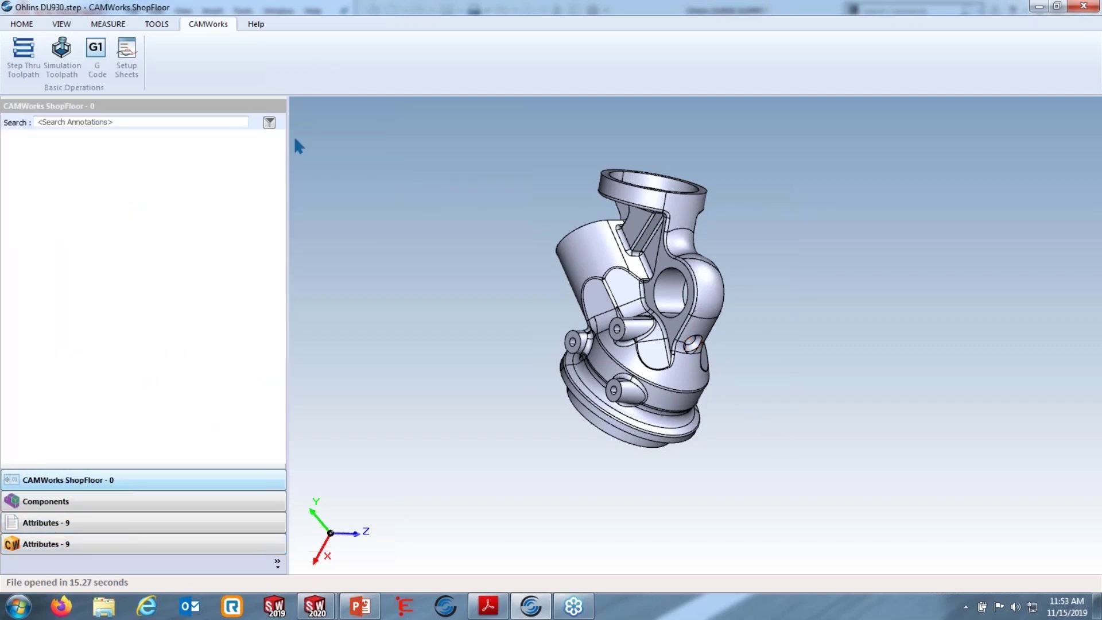
left_click(232, 124)
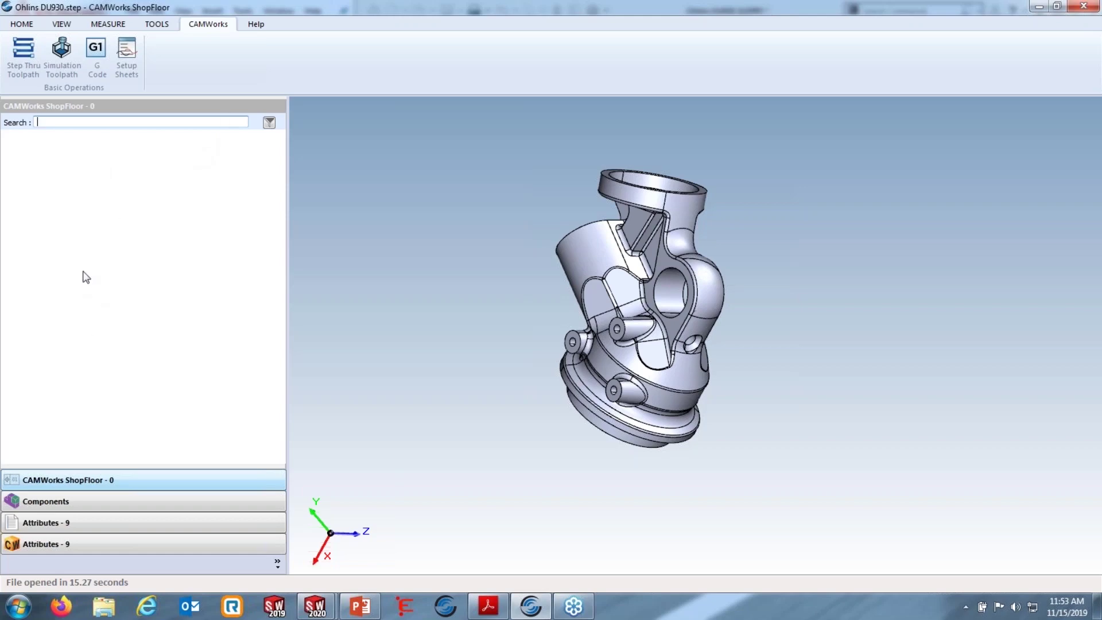
Close CAMWorks ShopFloor and switch to the PowerPoint presentation "2020 What's new in CAM"
left_click(1085, 7)
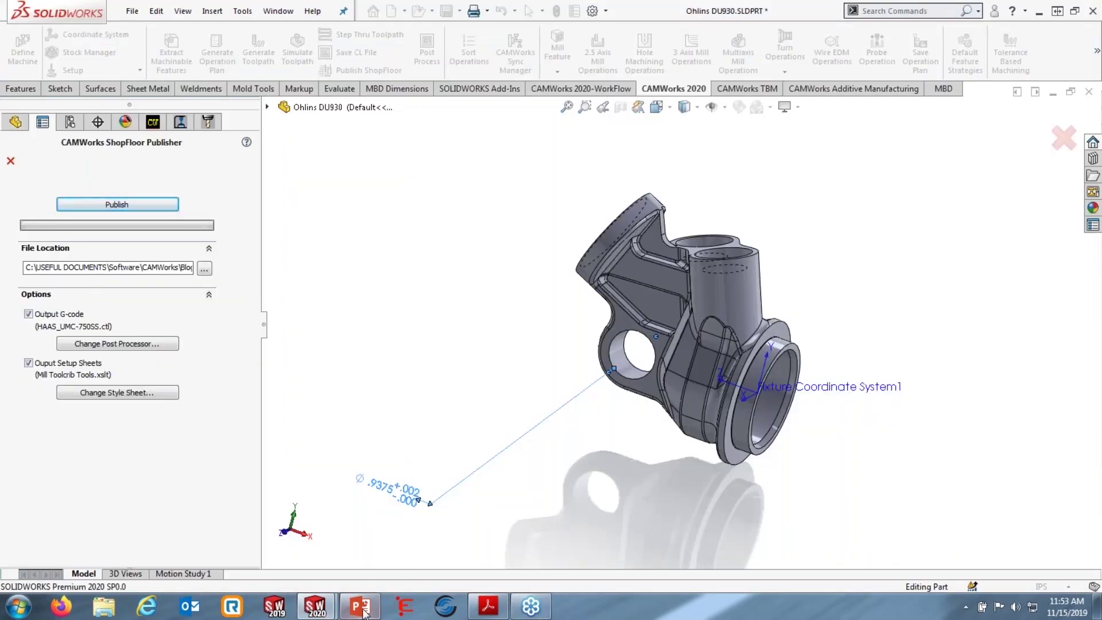
left_click(361, 608)
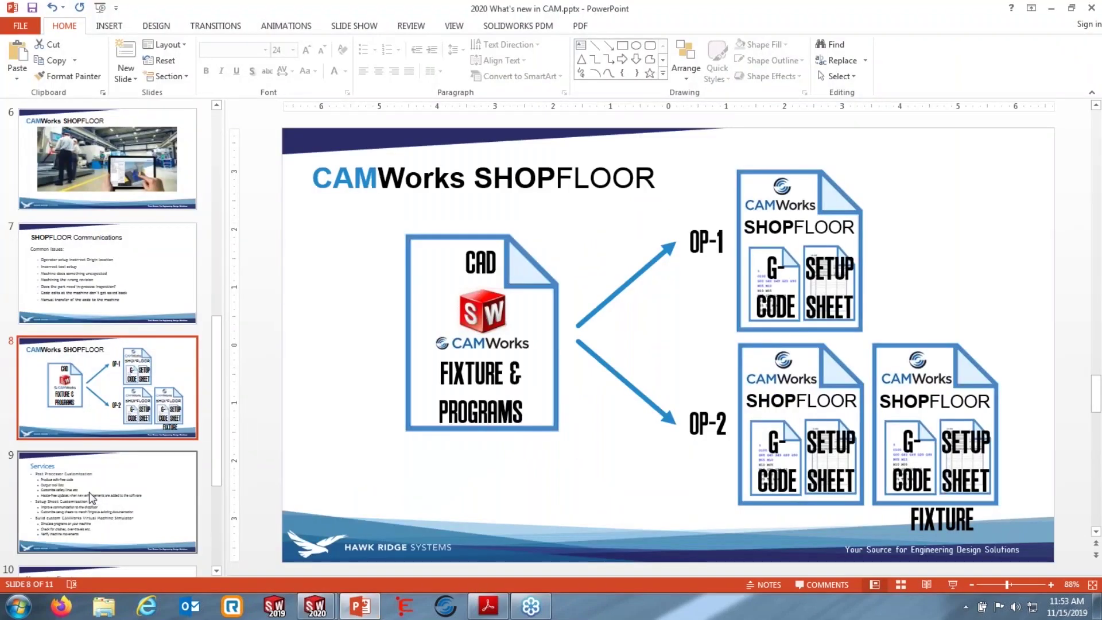